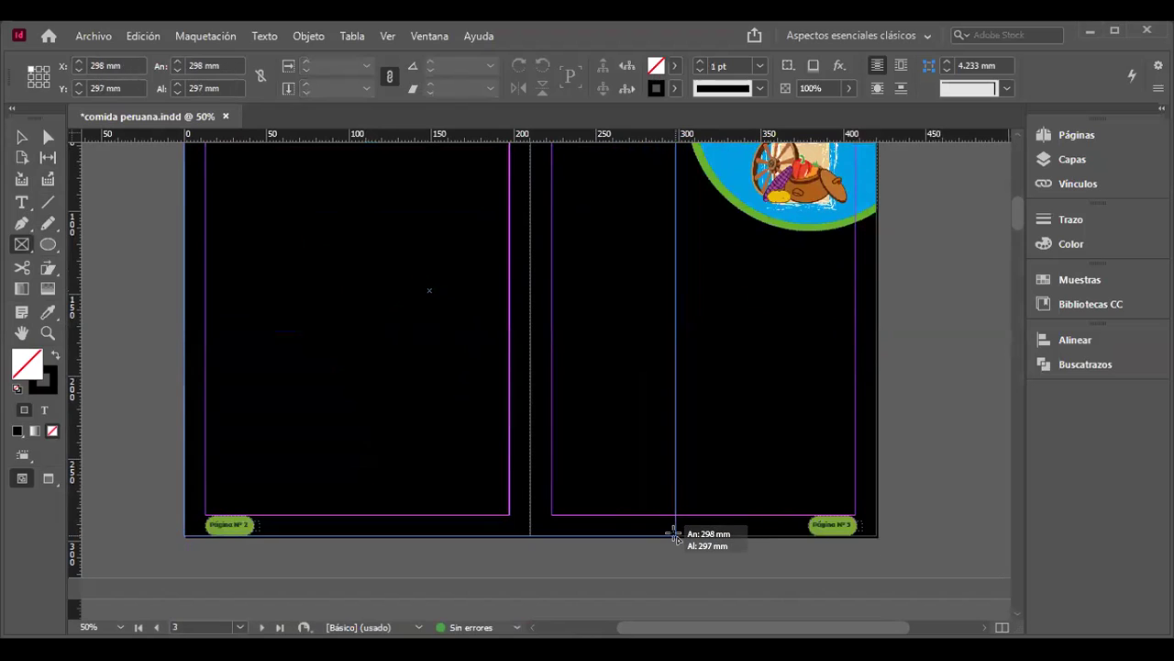
# Step: Widen the empty image frame on the pages 2–3 spread to 300.75 mm
pyautogui.scroll(1, 675, 536)
pyautogui.scroll(1, 675, 536)
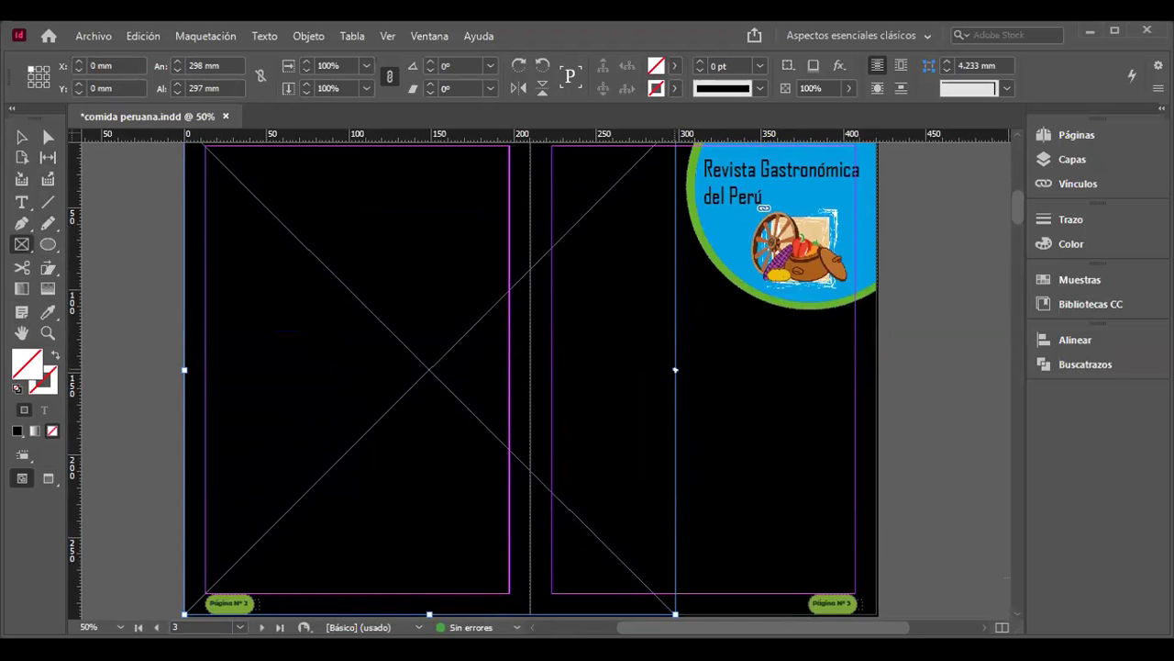
pyautogui.click(21, 138)
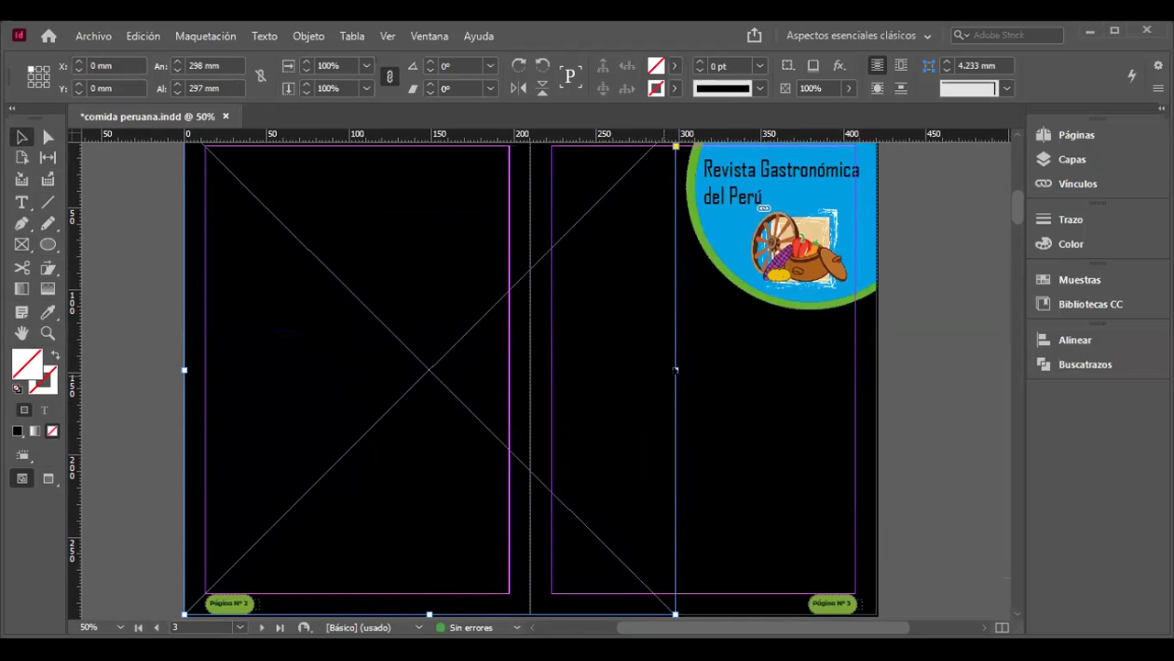
pyautogui.moveTo(676, 370); pyautogui.dragTo(680, 370)
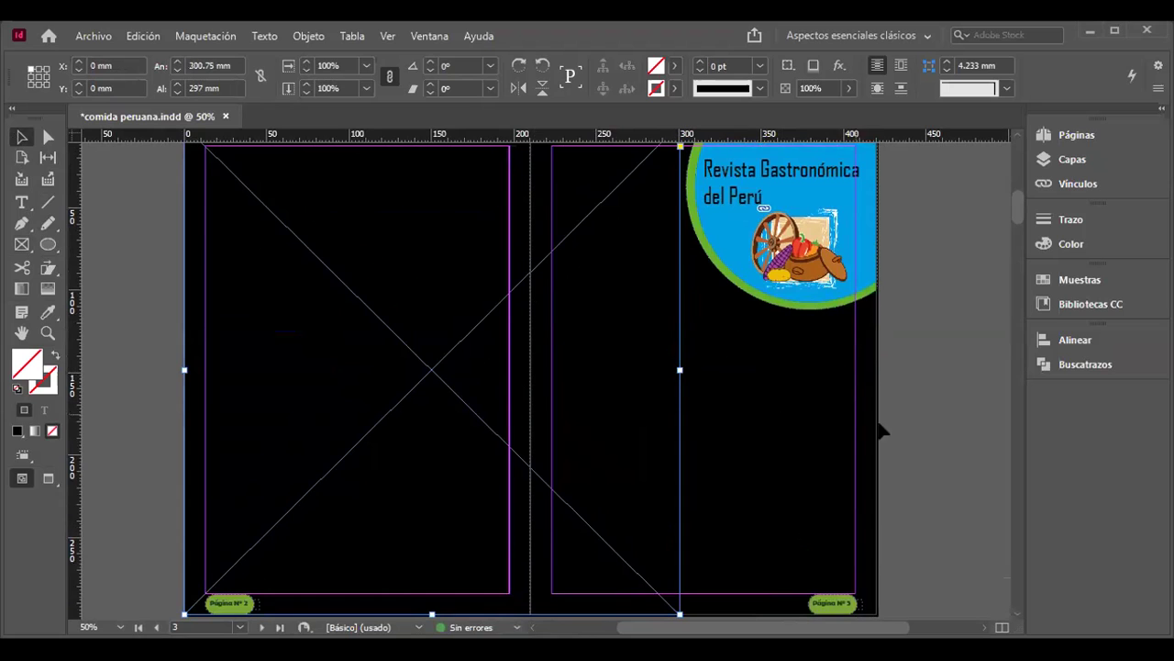
# Step: Place the desktop image 36fdb1a35cd2f54f95cf2119fb5bc7ed_M into the empty frame on the pages 2–3 spread
pyautogui.scroll(2, 909, 470)
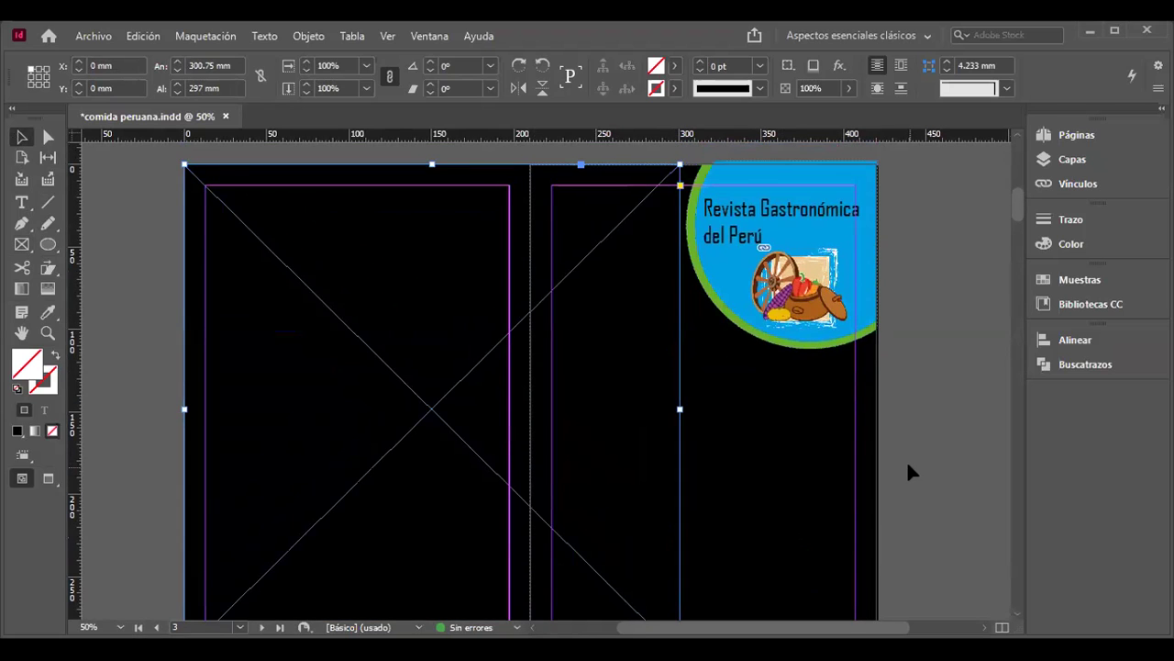
pyautogui.scroll(10, 906, 460)
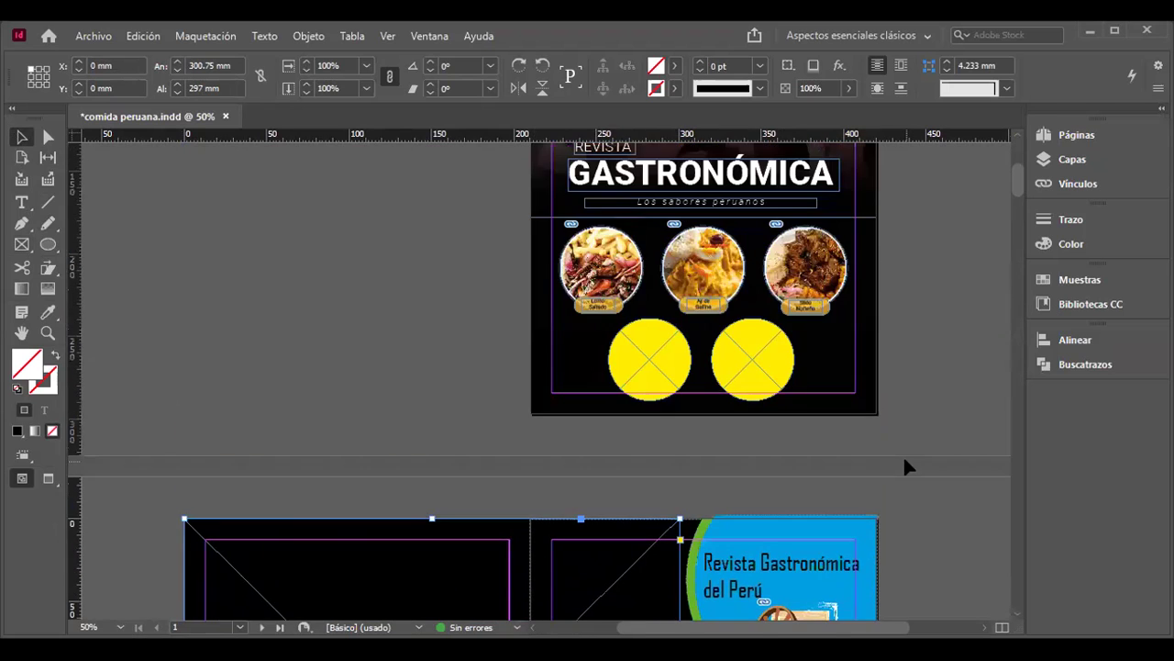
pyautogui.scroll(-6, 633, 326)
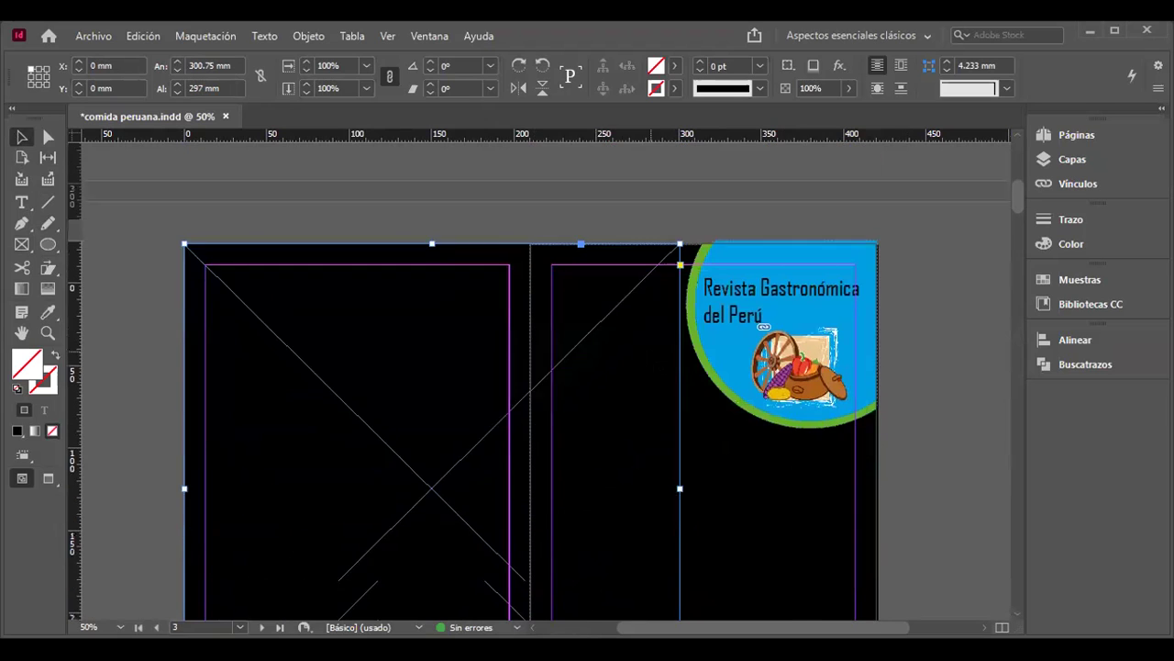
pyautogui.scroll(-3, 530, 386)
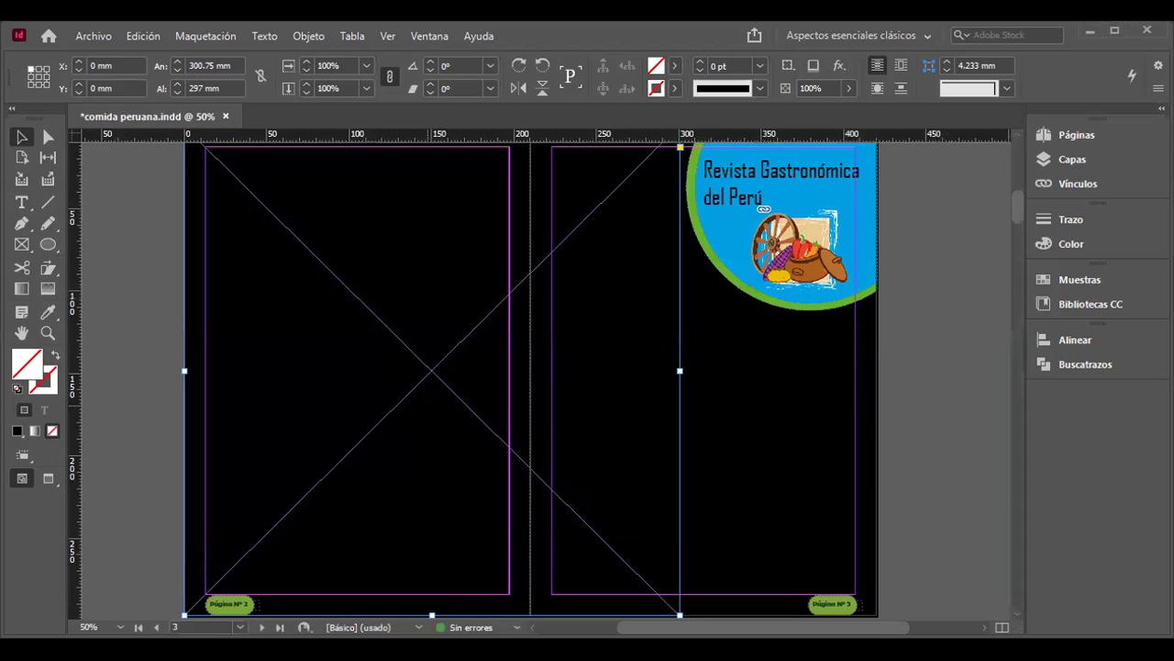
pyautogui.hotkey('ctrl', 'd')
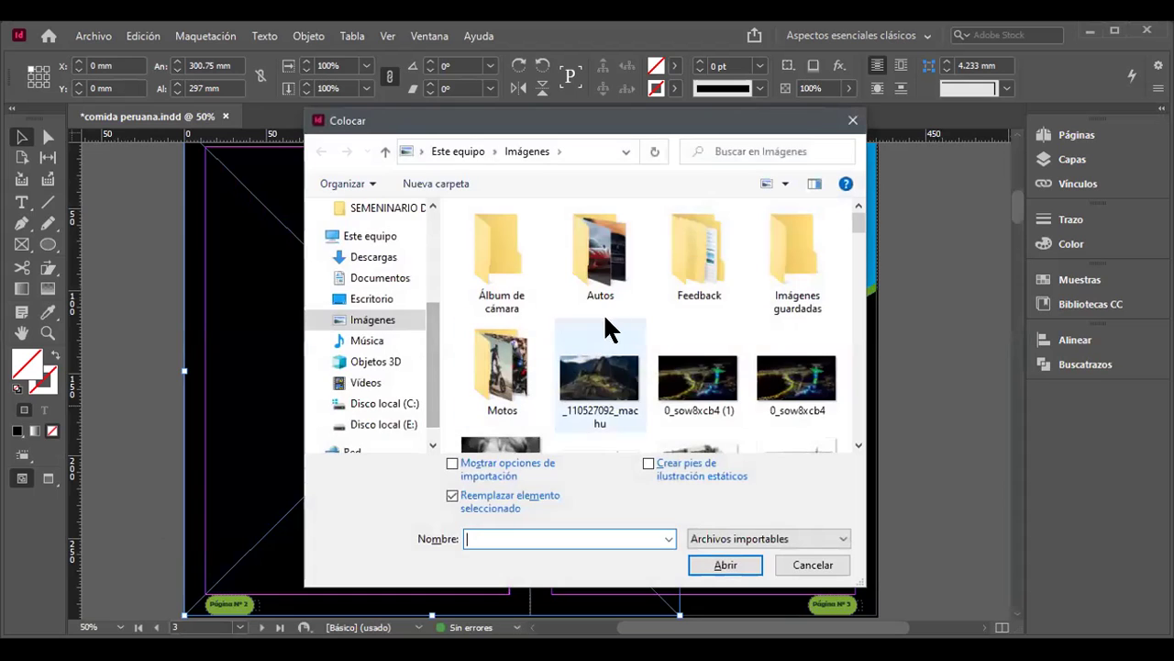
pyautogui.click(373, 299)
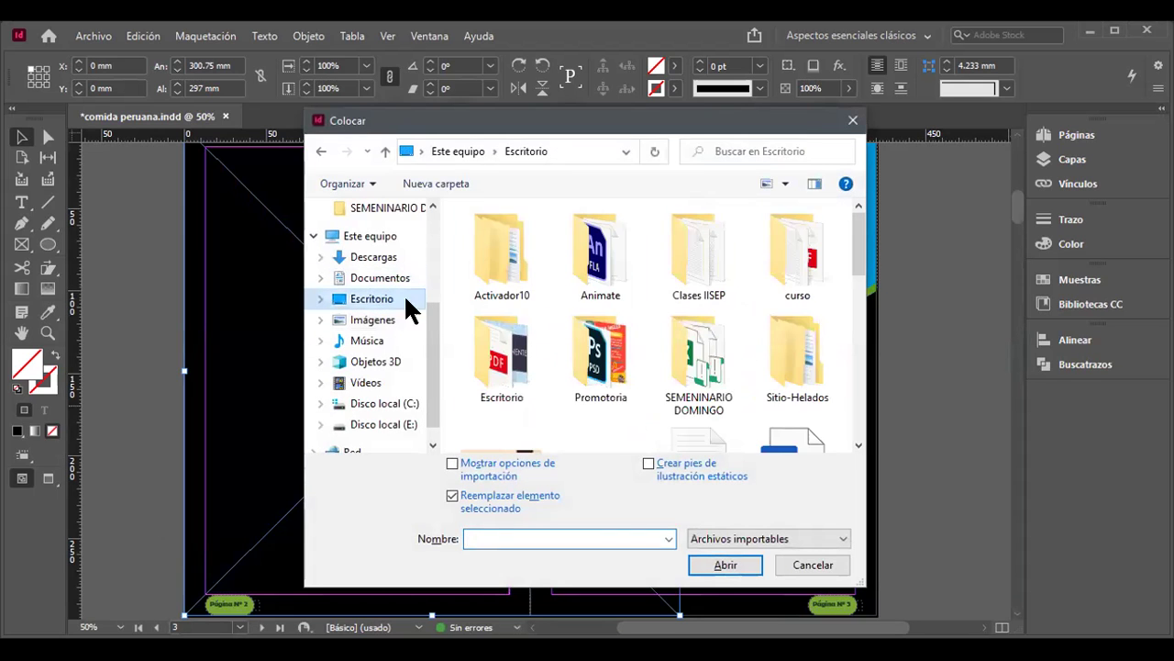
pyautogui.moveTo(858, 274); pyautogui.dragTo(859, 303)
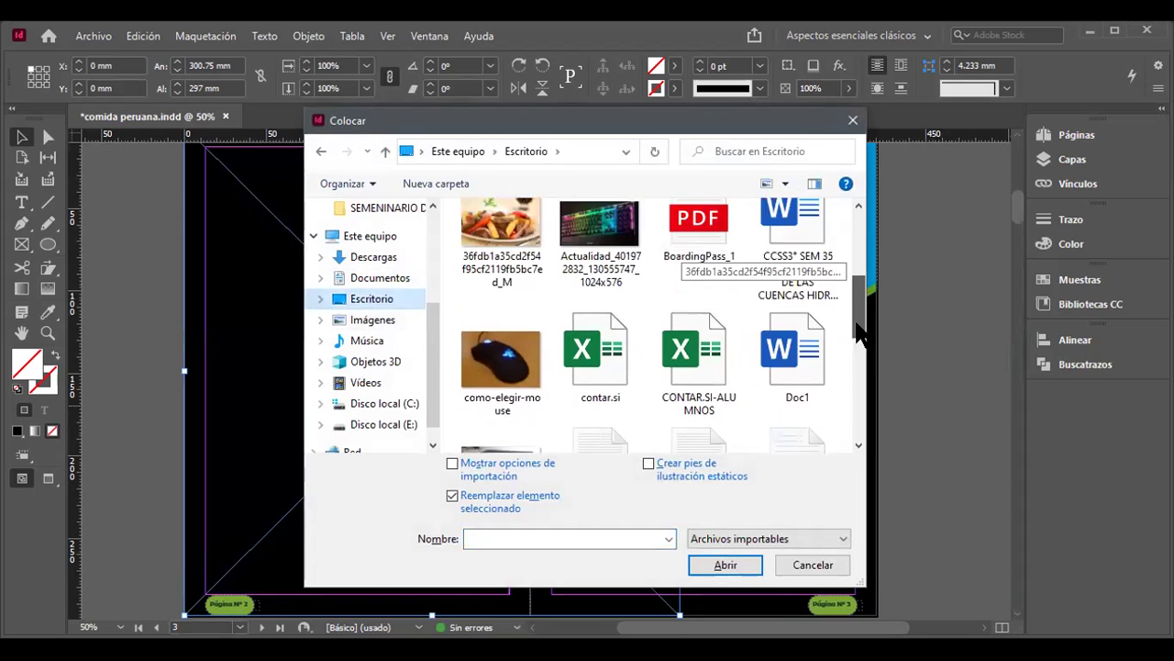
pyautogui.click(532, 270)
pyautogui.doubleClick(529, 272)
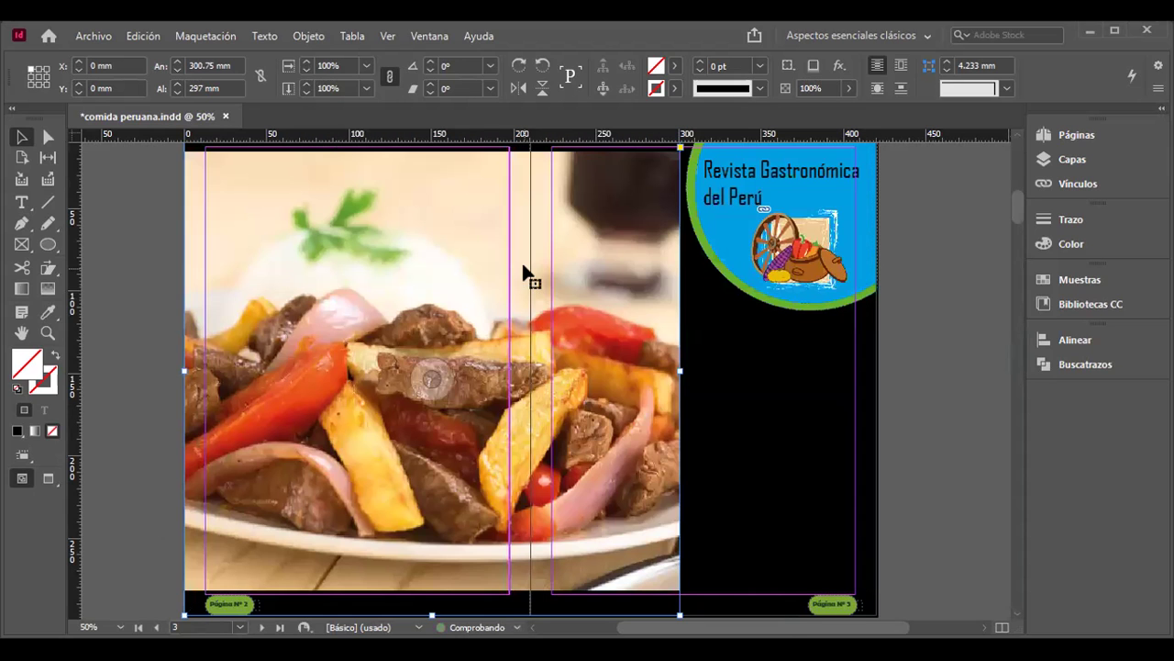
pyautogui.click(930, 452)
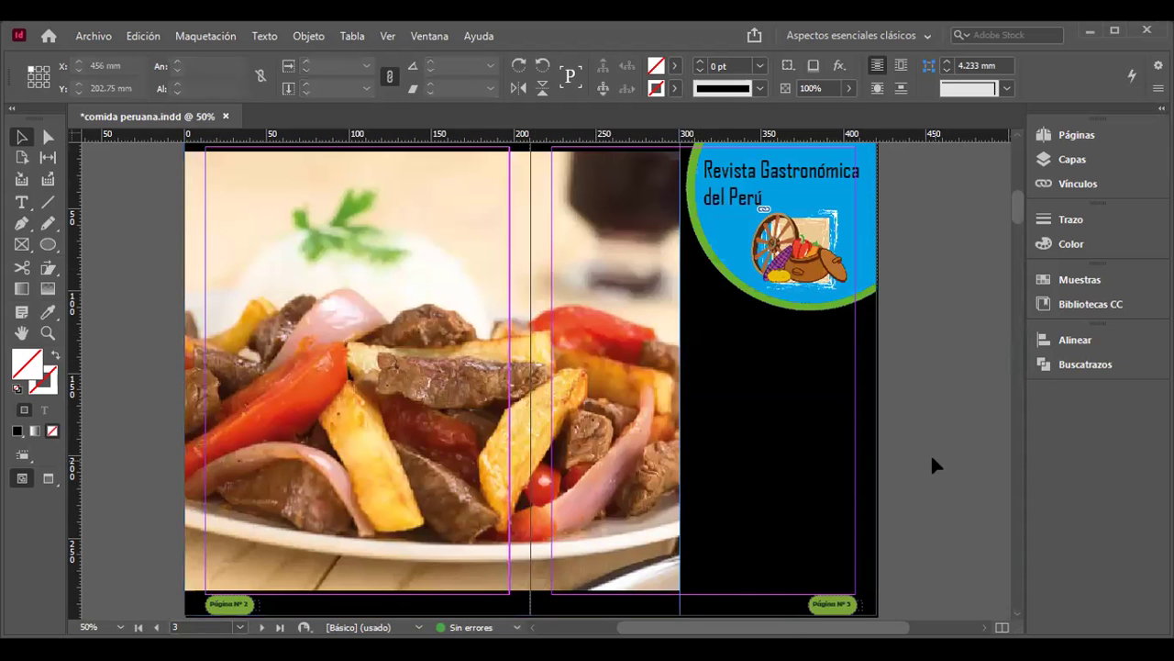
# Step: Move the photo up inside its frame so its top edge sits about 0.35 mm from the frame's top
pyautogui.hotkey('ctrl', '-')
pyautogui.hotkey('ctrl', '=')
pyautogui.hotkey('ctrl', '-')
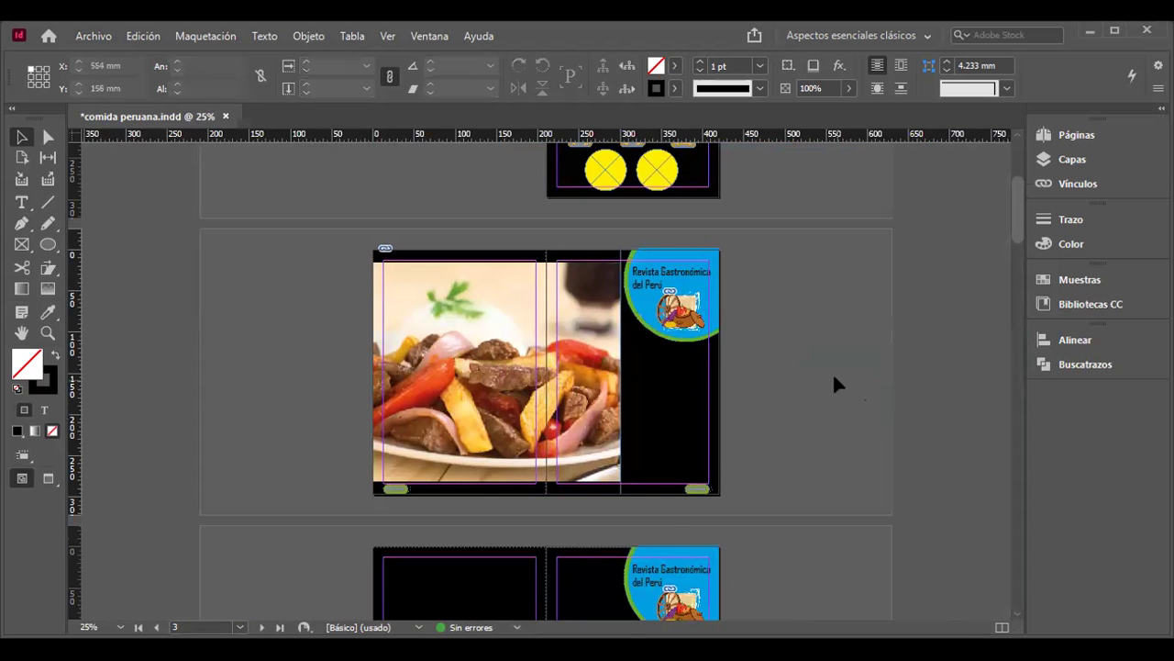
pyautogui.hotkey('ctrl', '=')
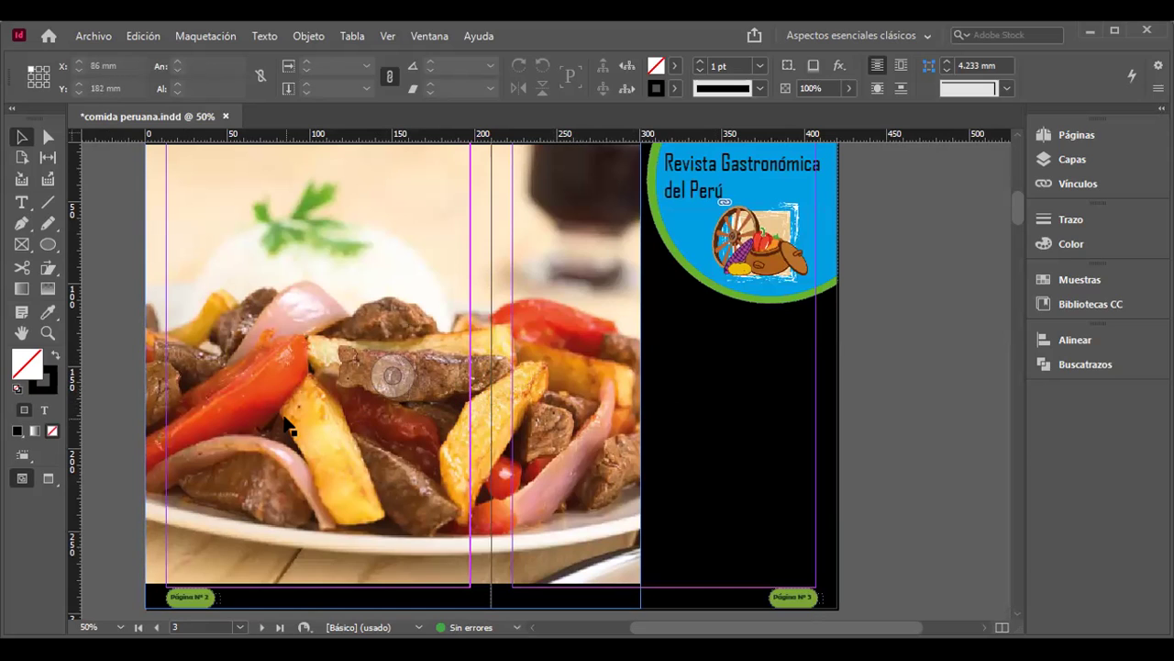
pyautogui.scroll(1, 292, 424)
pyautogui.scroll(-1, 292, 422)
pyautogui.scroll(1, 292, 420)
pyautogui.click(250, 220)
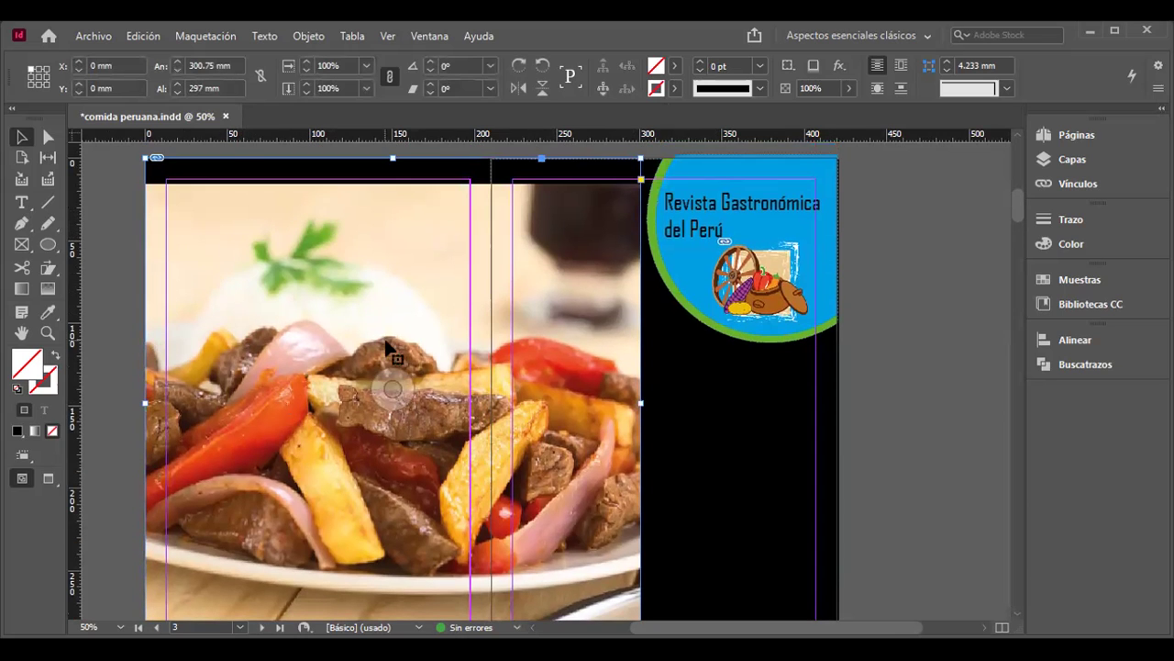
pyautogui.click(393, 389)
pyautogui.moveTo(393, 389); pyautogui.dragTo(391, 372)
# Step: Enlarge the photo inside its frame to about 425 by 284 mm by extending its lower-right corner to the page's bottom margin
pyautogui.scroll(-3, 391, 373)
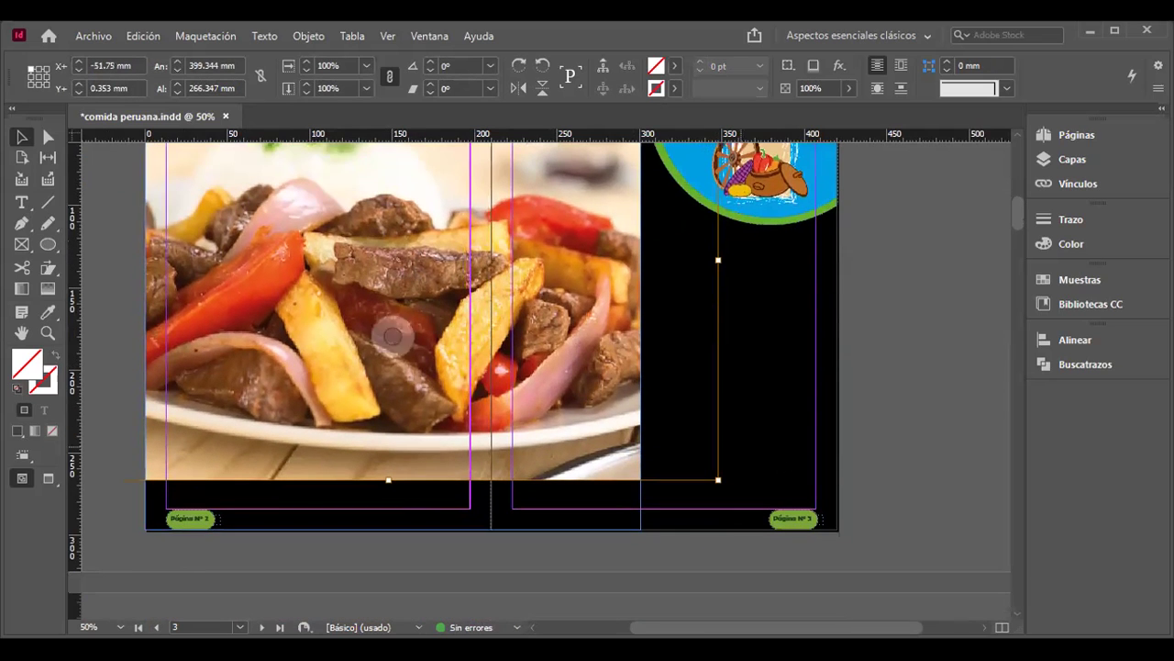
pyautogui.moveTo(718, 478); pyautogui.dragTo(760, 508)
pyautogui.scroll(2, 650, 147)
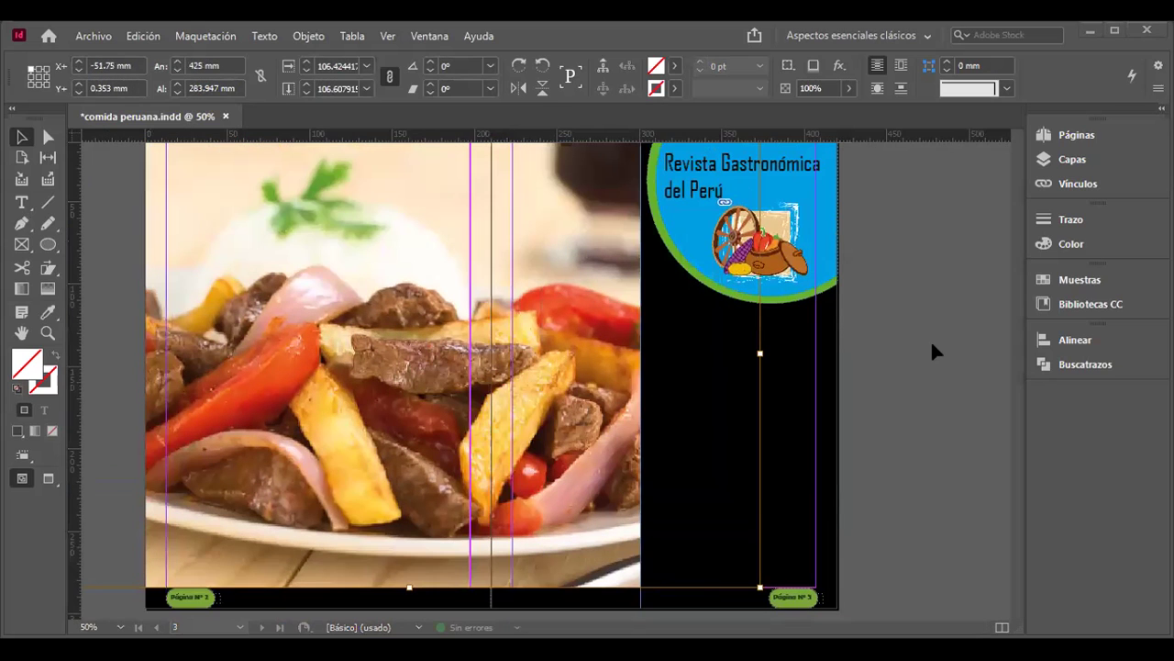
pyautogui.click(900, 460)
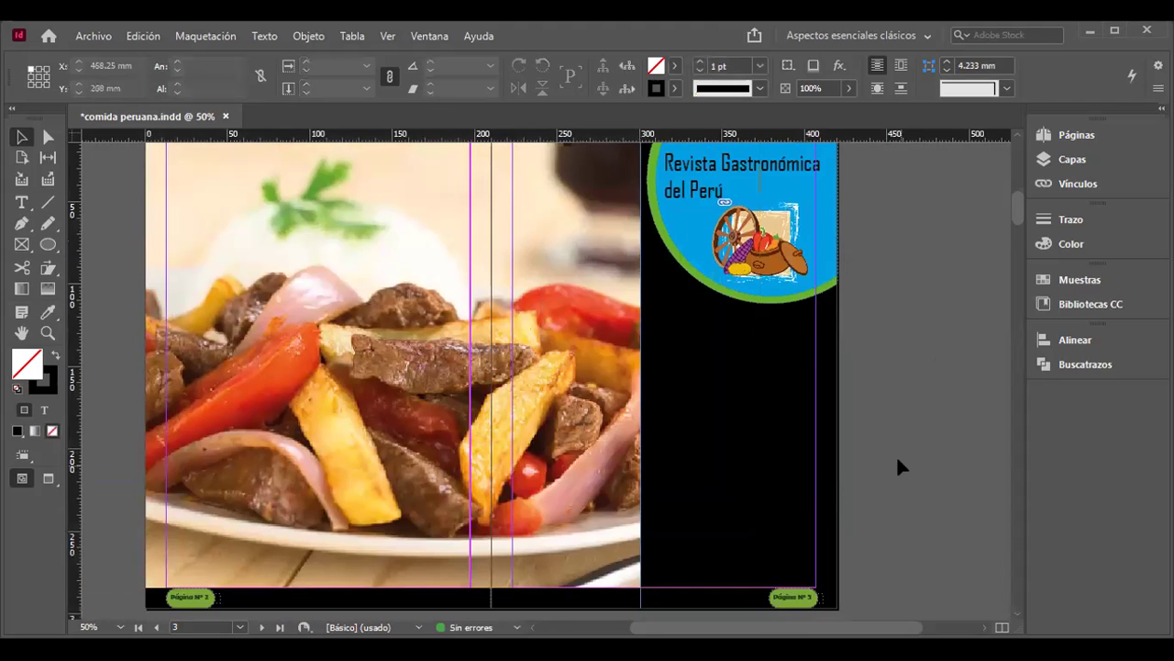
pyautogui.scroll(1, 897, 456)
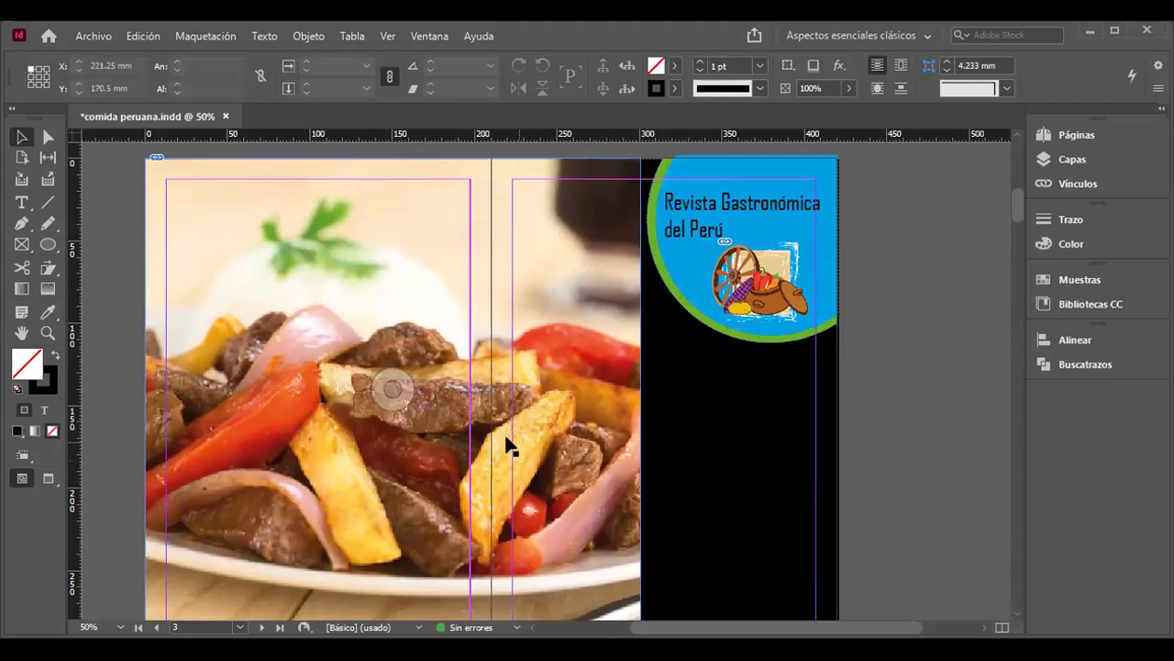
# Step: Try a horizontal gradient feather from the photo's middle to its right edge, and undo it
pyautogui.click(48, 288)
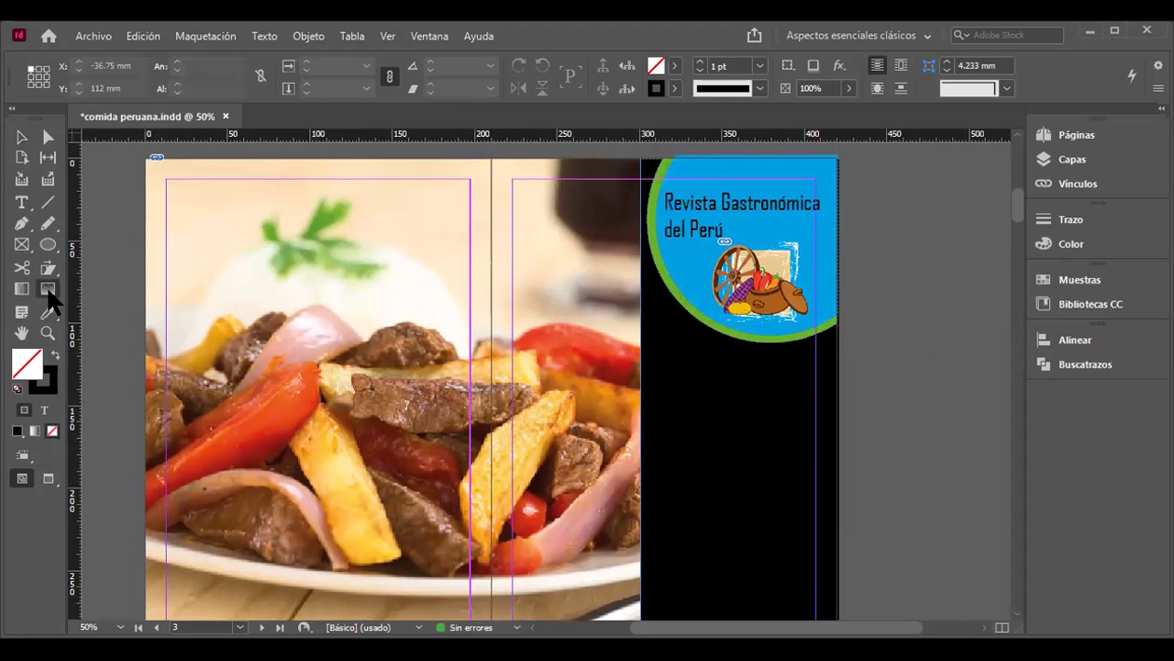
pyautogui.click(401, 425)
pyautogui.moveTo(355, 422); pyautogui.dragTo(635, 421)
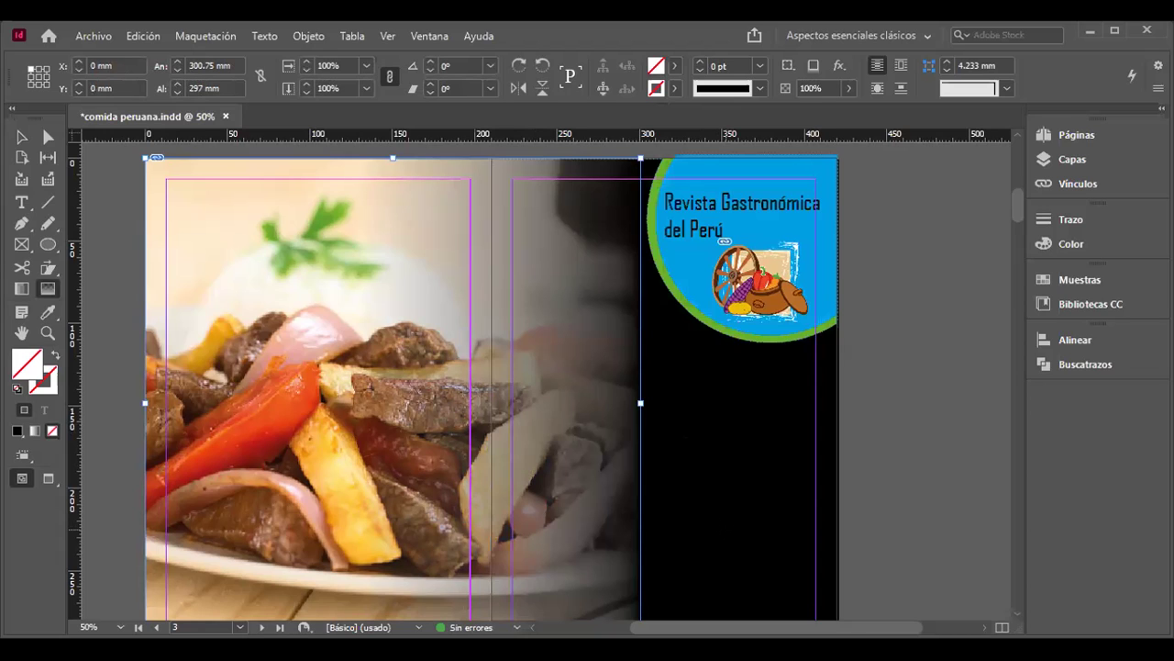
pyautogui.hotkey('ctrl', 'z')
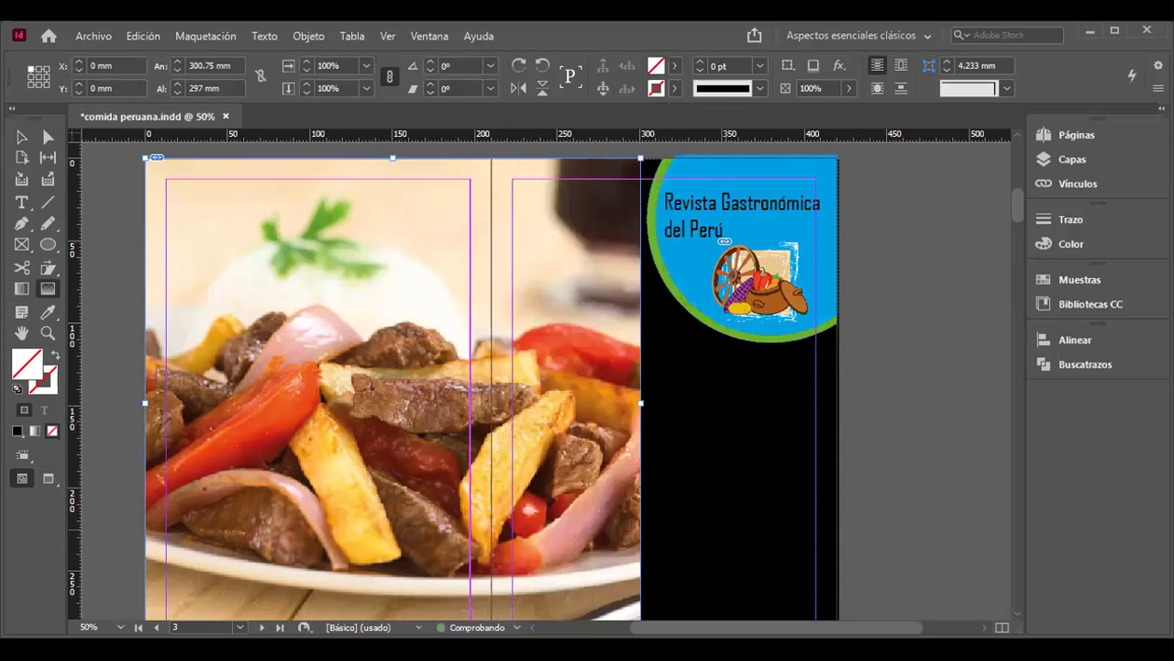
# Step: Apply a horizontal gradient feather that fades the photo from near its left side to its right edge
pyautogui.moveTo(640, 408)
pyautogui.mouseDown()
pyautogui.moveTo(353, 409)
pyautogui.moveTo(431, 424)
pyautogui.moveTo(410, 432)
pyautogui.moveTo(363, 422)
pyautogui.moveTo(637, 423)
pyautogui.mouseUp()
pyautogui.moveTo(366, 428); pyautogui.dragTo(800, 428)
pyautogui.moveTo(275, 431); pyautogui.dragTo(570, 440)
pyautogui.moveTo(235, 457); pyautogui.dragTo(657, 457)
pyautogui.click(21, 137)
pyautogui.click(392, 389)
pyautogui.click(930, 486)
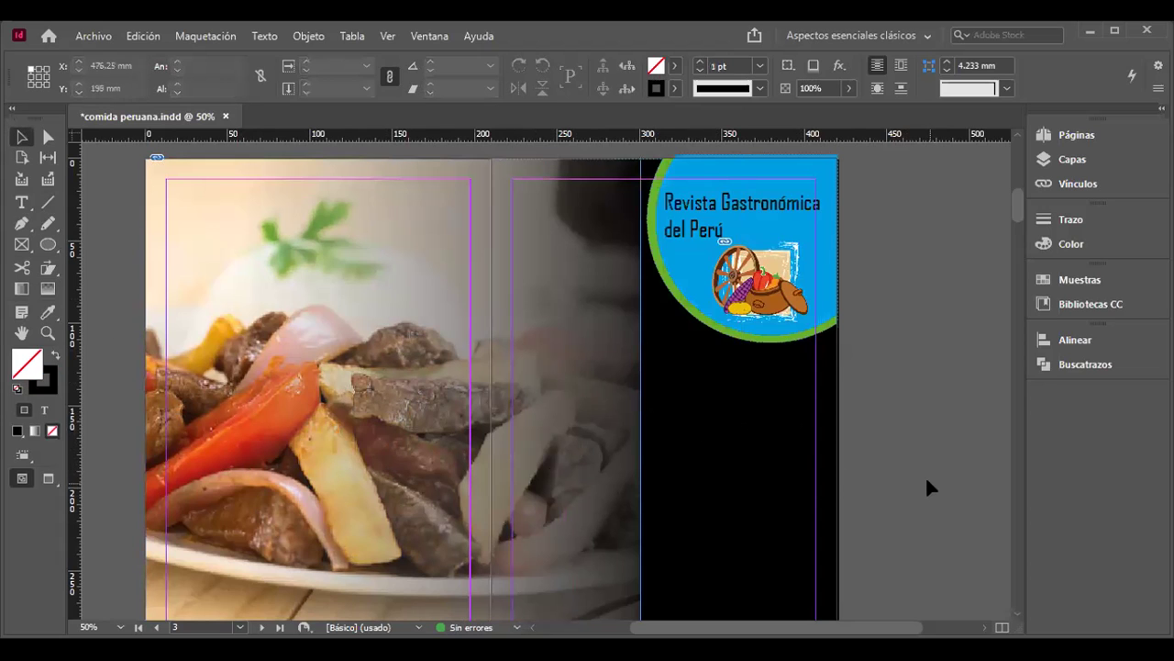
# Step: Redo the photo frame's gradient feather so it fades horizontally from the photo's middle to its right edge
pyautogui.hotkey('ctrl', '-')
pyautogui.scroll(2, 919, 481)
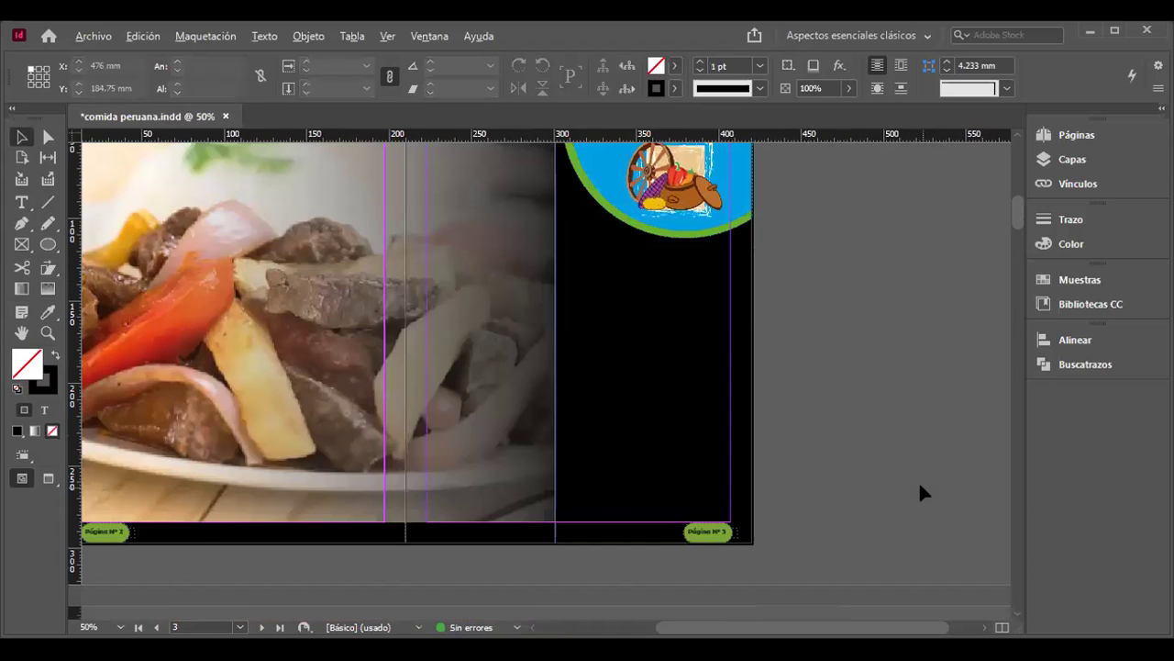
pyautogui.moveTo(836, 389); pyautogui.dragTo(931, 474)
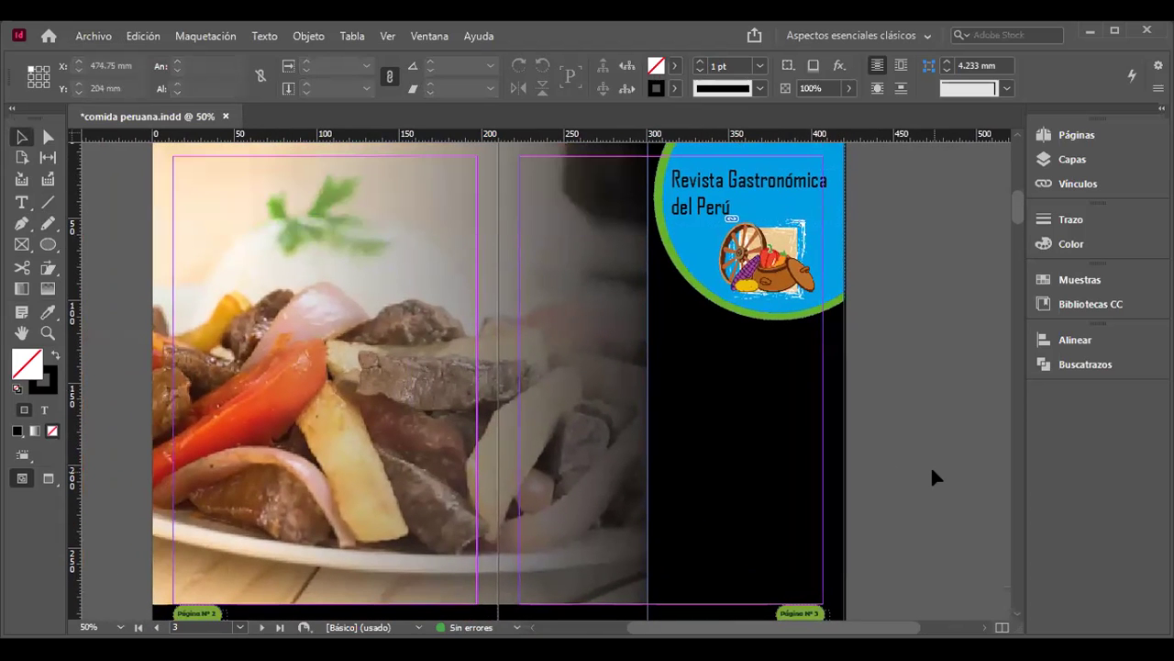
pyautogui.click(47, 288)
pyautogui.click(370, 384)
pyautogui.moveTo(264, 385); pyautogui.dragTo(579, 389)
pyautogui.moveTo(209, 404); pyautogui.dragTo(675, 404)
pyautogui.moveTo(218, 409); pyautogui.dragTo(633, 410)
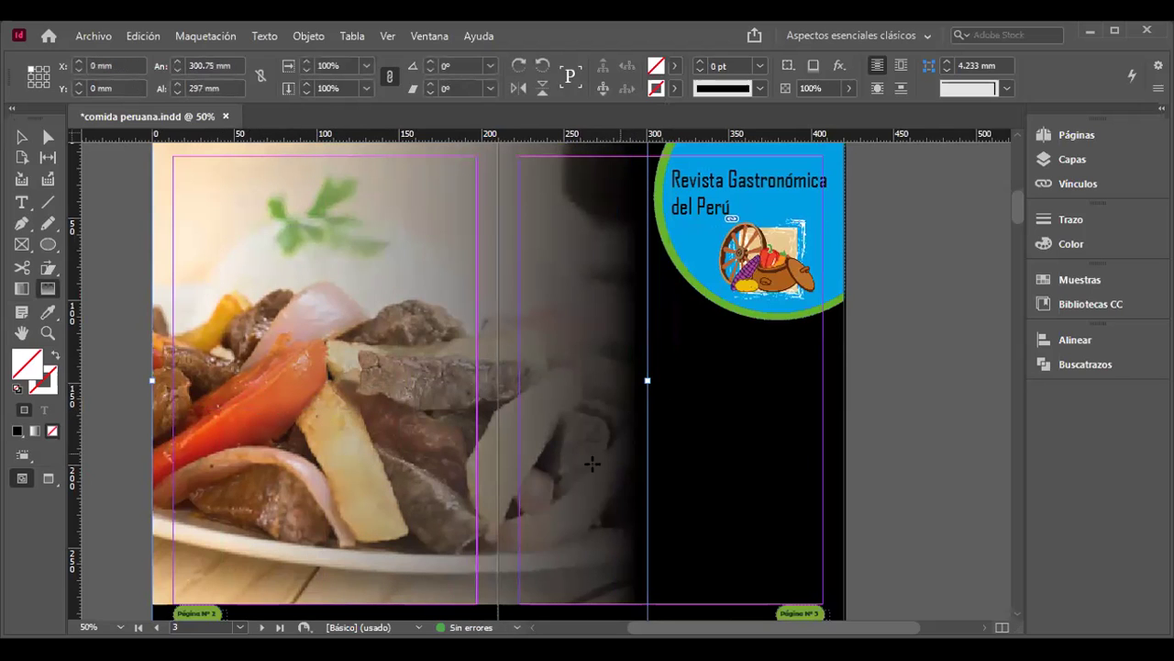
pyautogui.moveTo(158, 432); pyautogui.dragTo(648, 432)
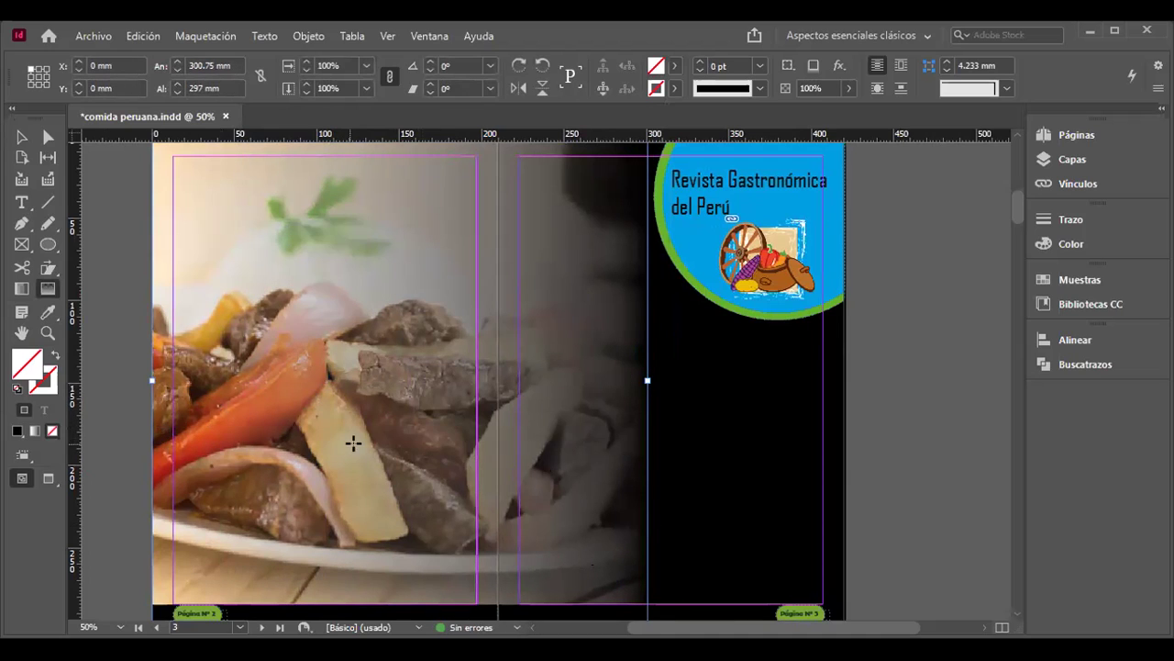
pyautogui.moveTo(413, 412); pyautogui.dragTo(648, 412)
pyautogui.moveTo(401, 421); pyautogui.dragTo(642, 422)
pyautogui.scroll(1, 642, 422)
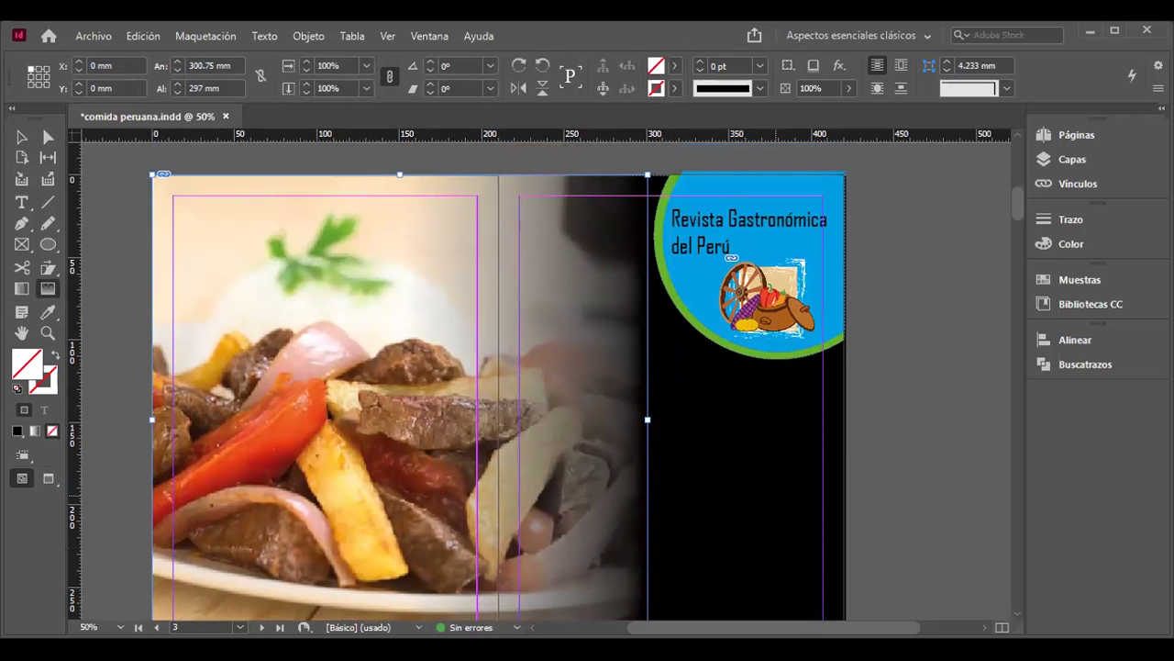
pyautogui.scroll(-2, 498, 381)
pyautogui.click(22, 137)
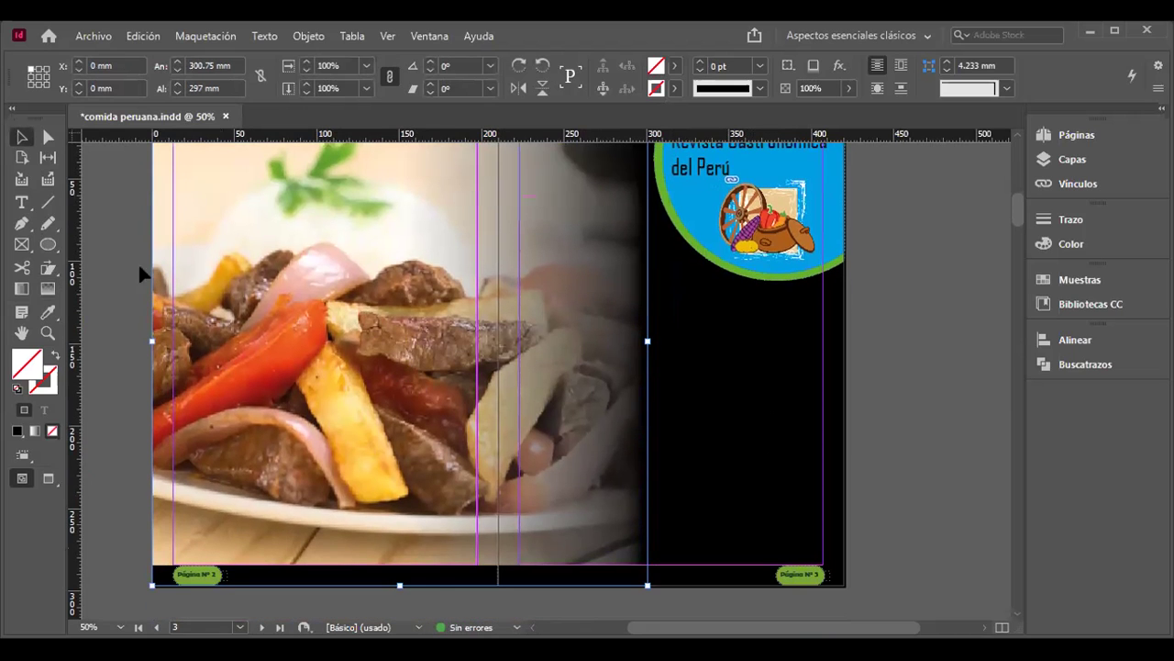
# Step: Draw two text frames on page 3: one about 78 by 188 mm over the faded photo, another in the black area below the logo
pyautogui.click(395, 345)
pyautogui.scroll(1, 395, 344)
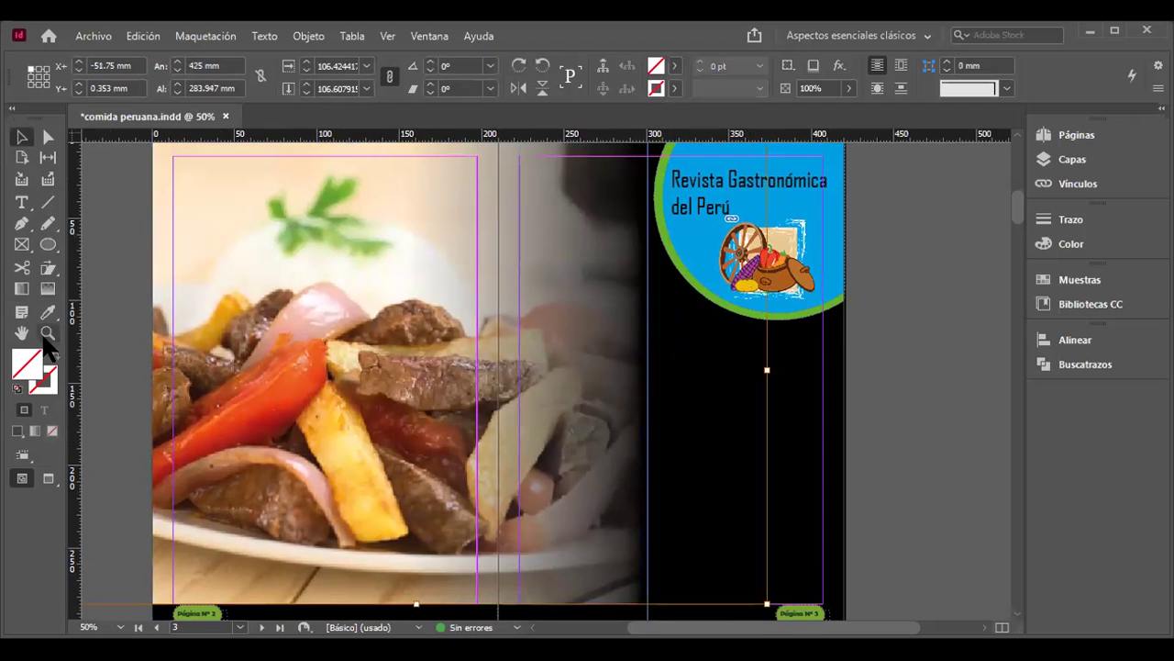
pyautogui.click(22, 202)
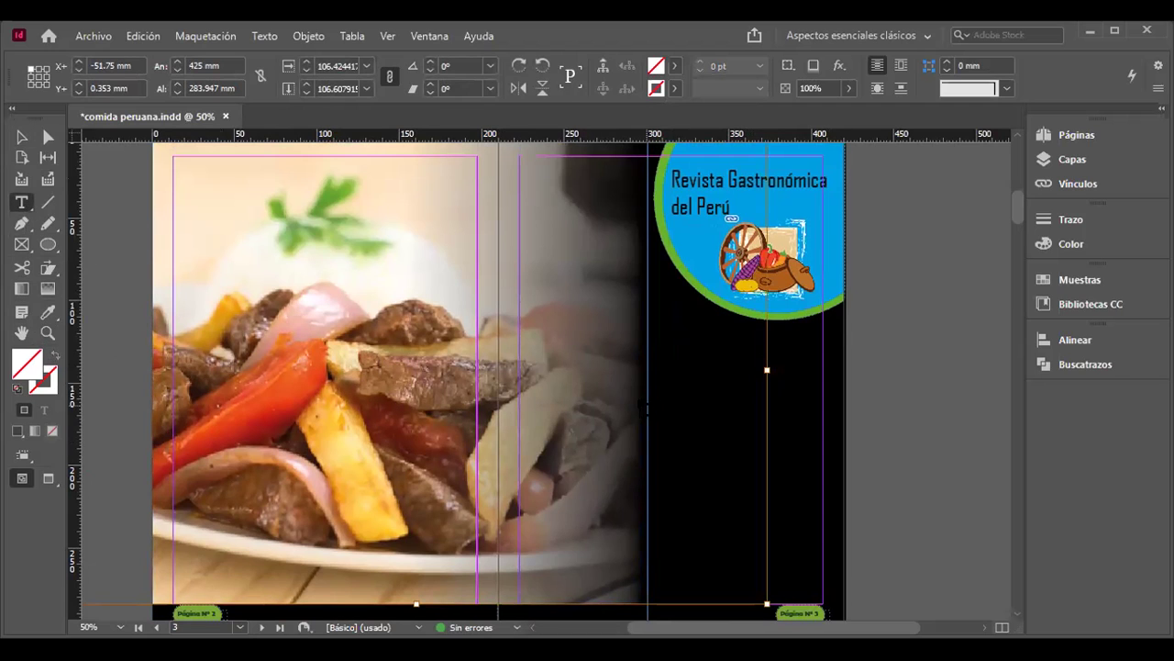
pyautogui.moveTo(520, 296); pyautogui.dragTo(652, 610)
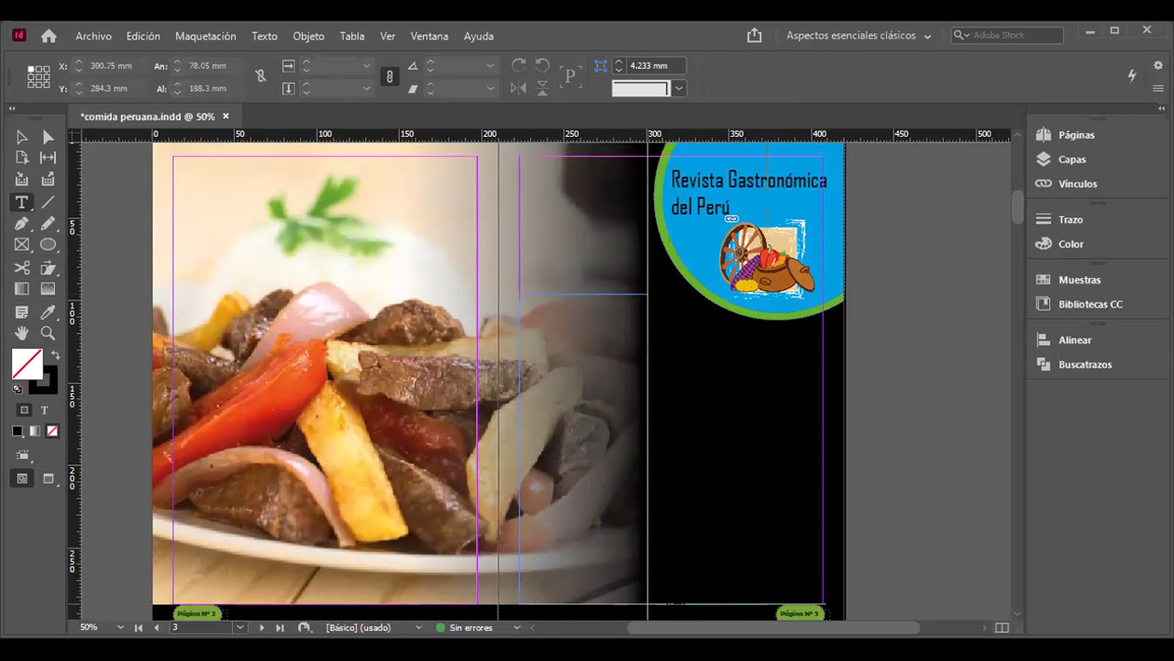
pyautogui.moveTo(666, 327); pyautogui.dragTo(823, 603)
pyautogui.press('Escape')
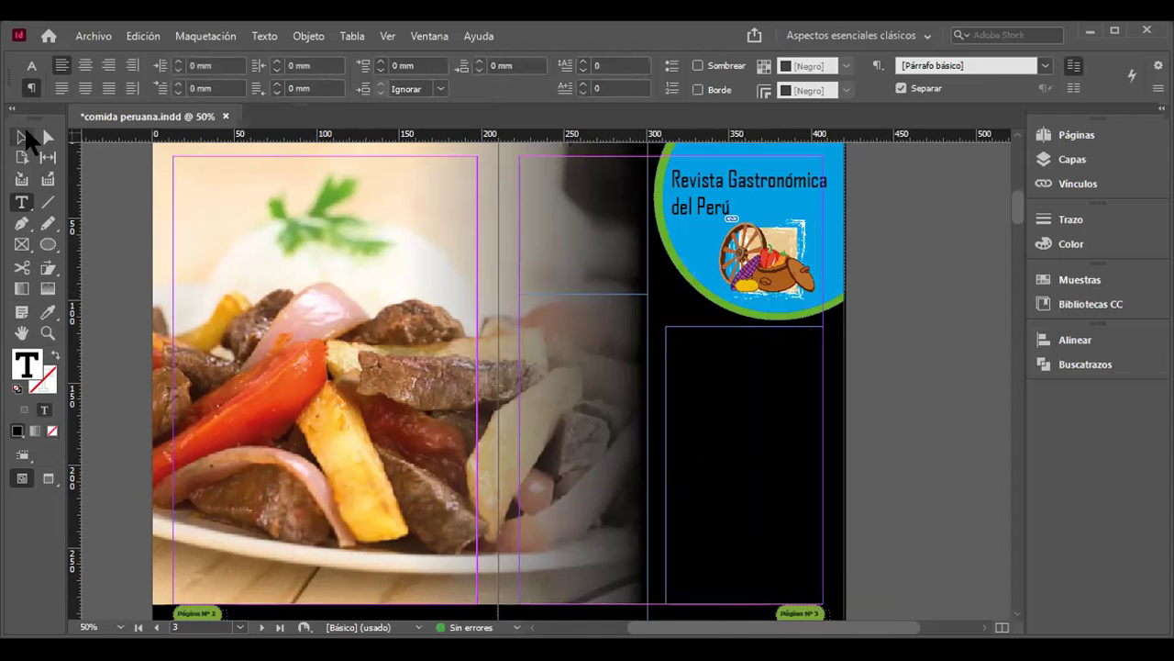
# Step: Widen the text frame below the logo toward the photo to about 102.6 mm, and select the text frame over the photo
pyautogui.click(626, 433)
pyautogui.click(744, 464)
pyautogui.click(625, 439)
pyautogui.click(744, 464)
pyautogui.moveTo(666, 464); pyautogui.dragTo(654, 465)
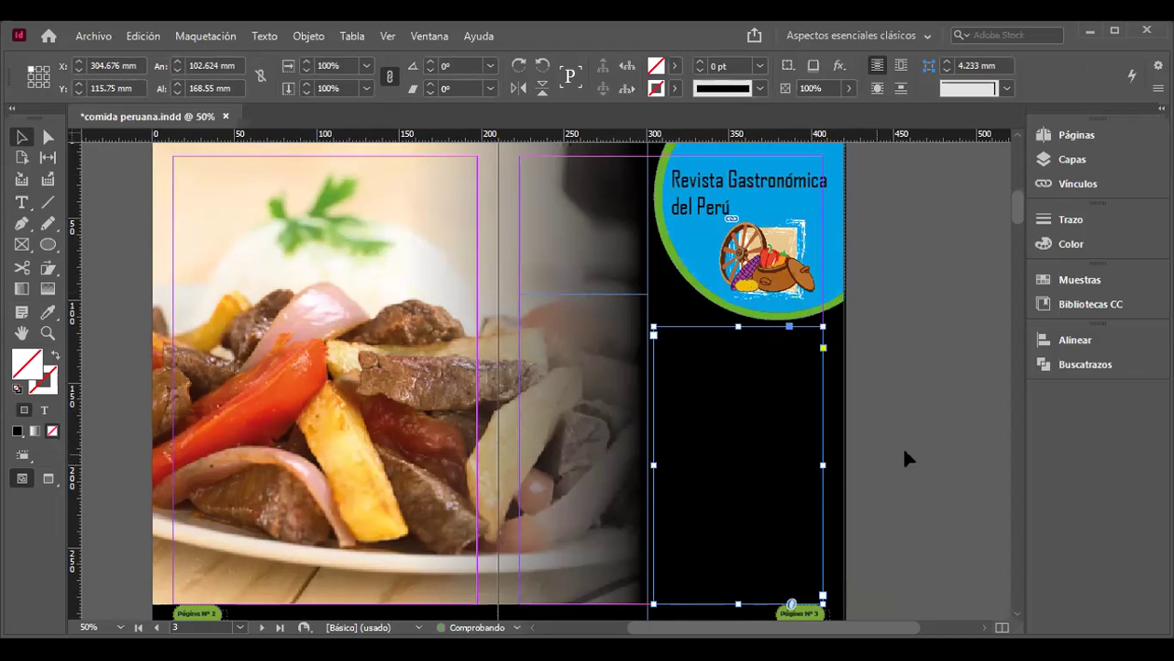
pyautogui.click(533, 399)
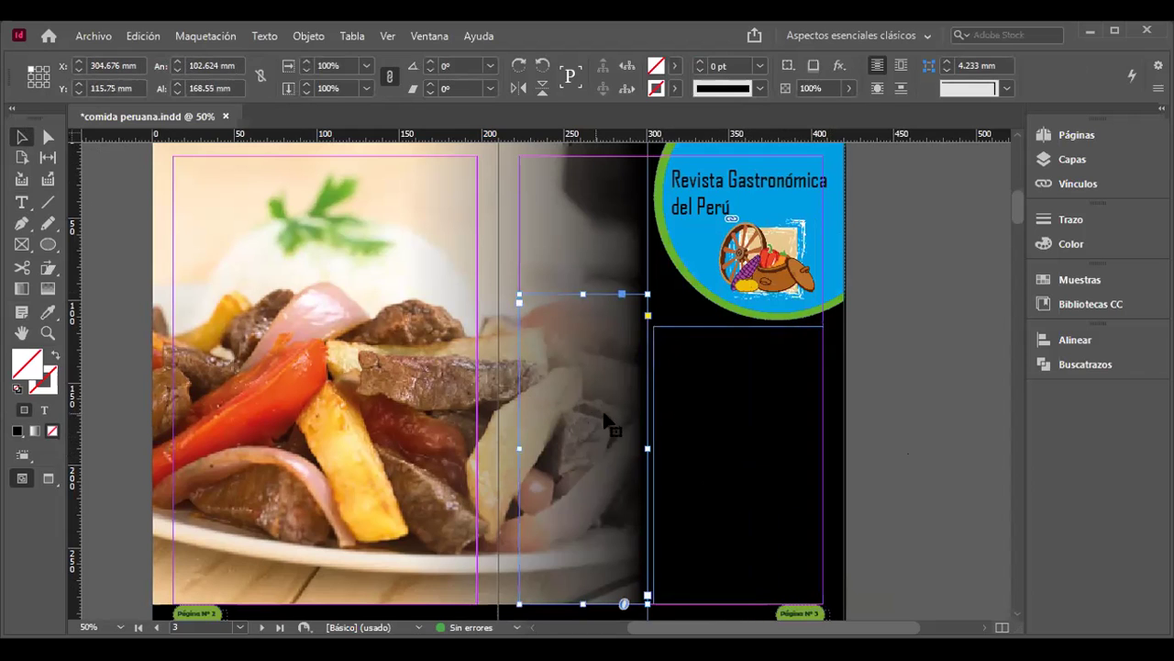
pyautogui.scroll(-2, 634, 432)
pyautogui.scroll(2, 542, 381)
pyautogui.click(347, 418)
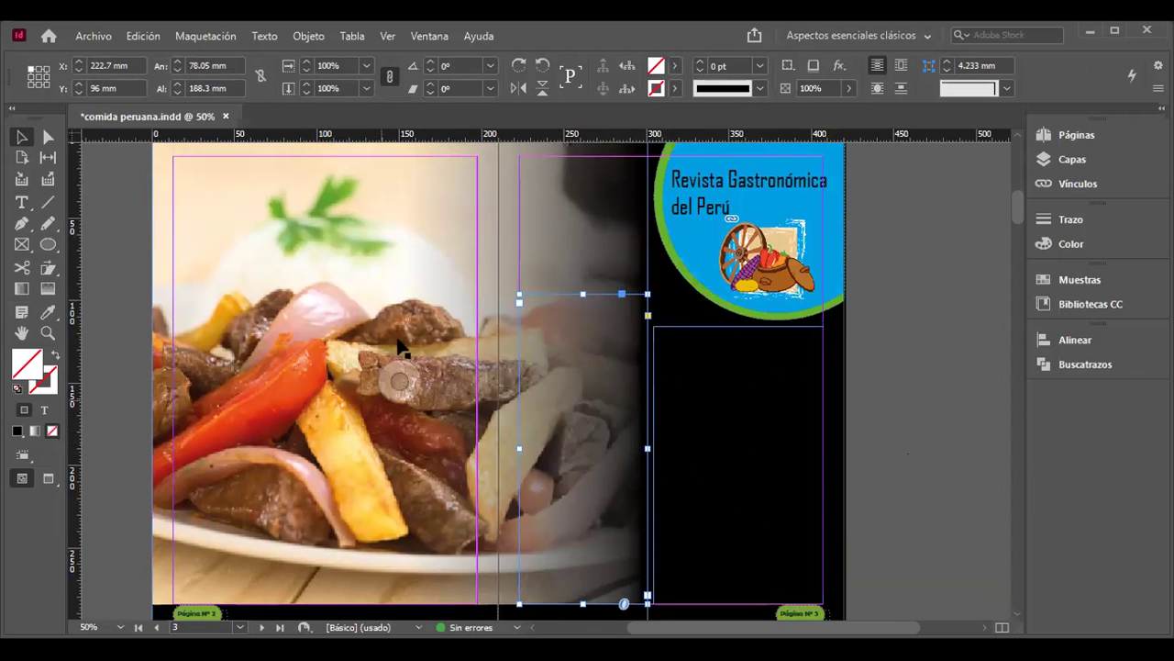
pyautogui.scroll(2, 473, 371)
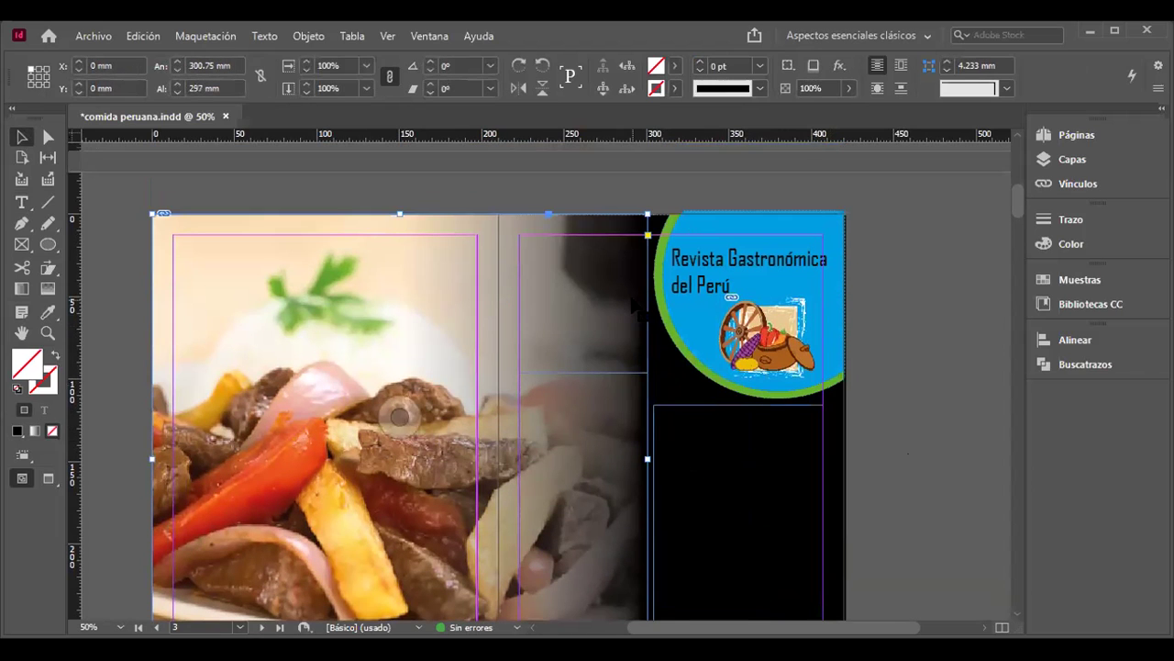
pyautogui.scroll(-2, 606, 347)
pyautogui.click(606, 347)
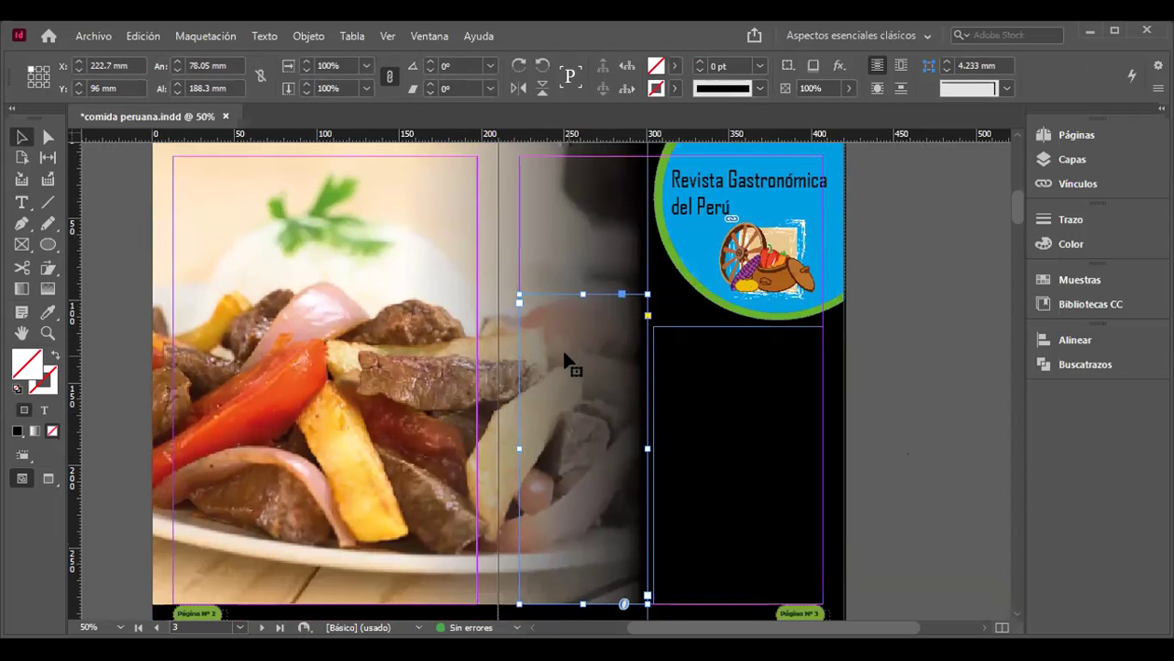
pyautogui.press('t')
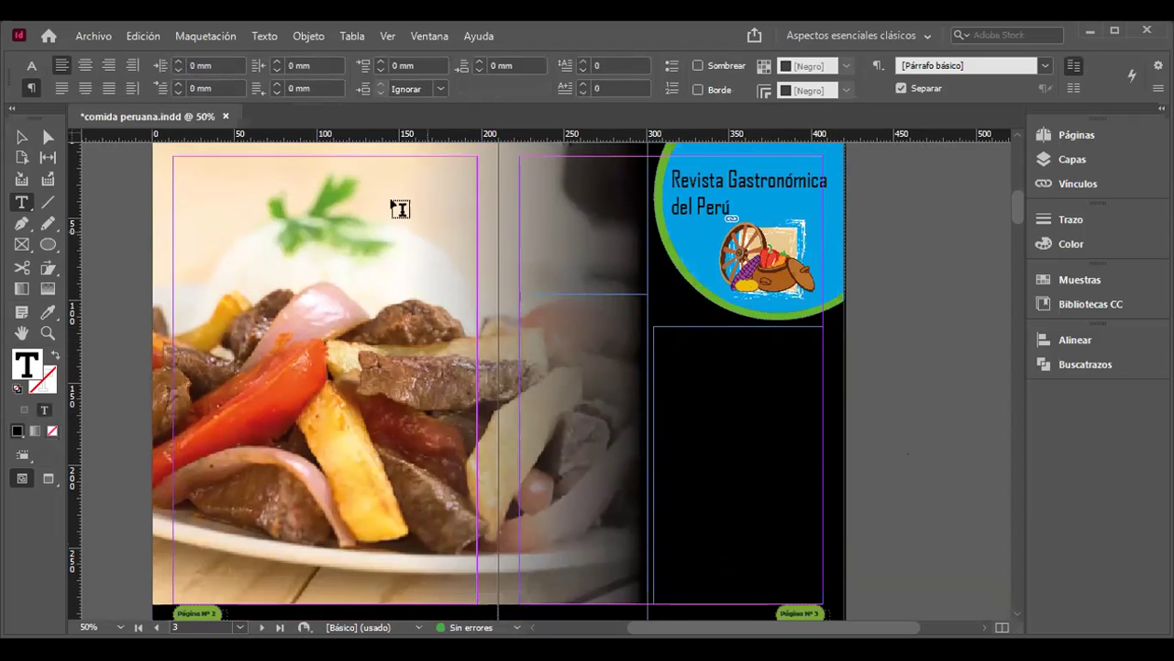
pyautogui.click(266, 35)
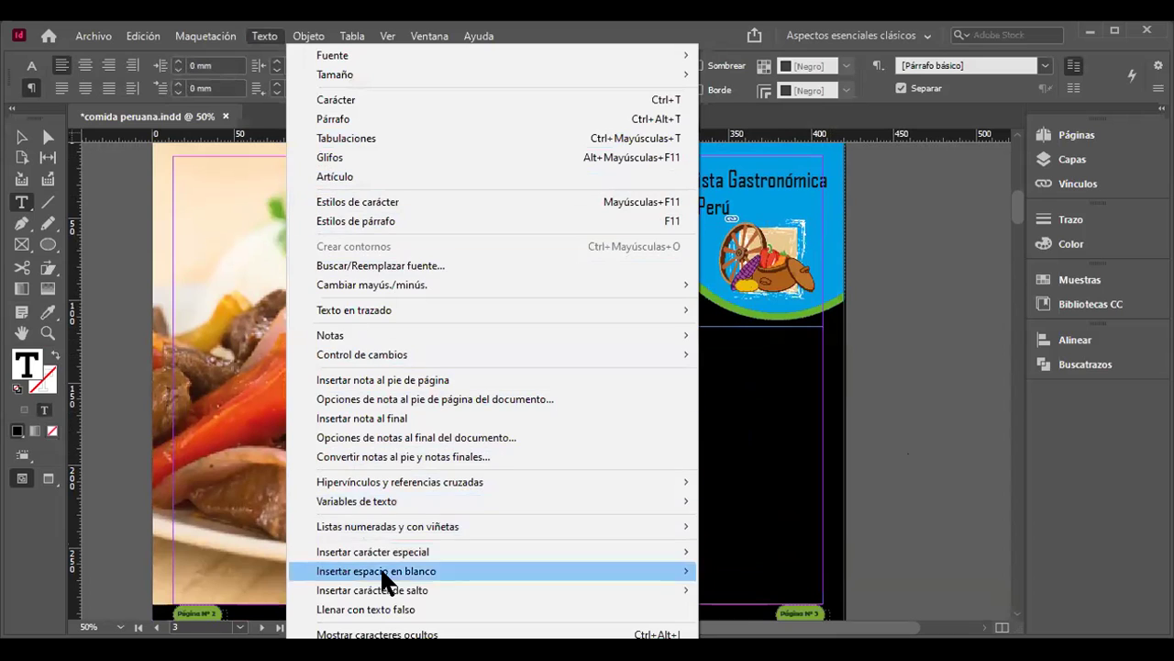
pyautogui.click(459, 604)
pyautogui.hotkey('ctrl', 'z')
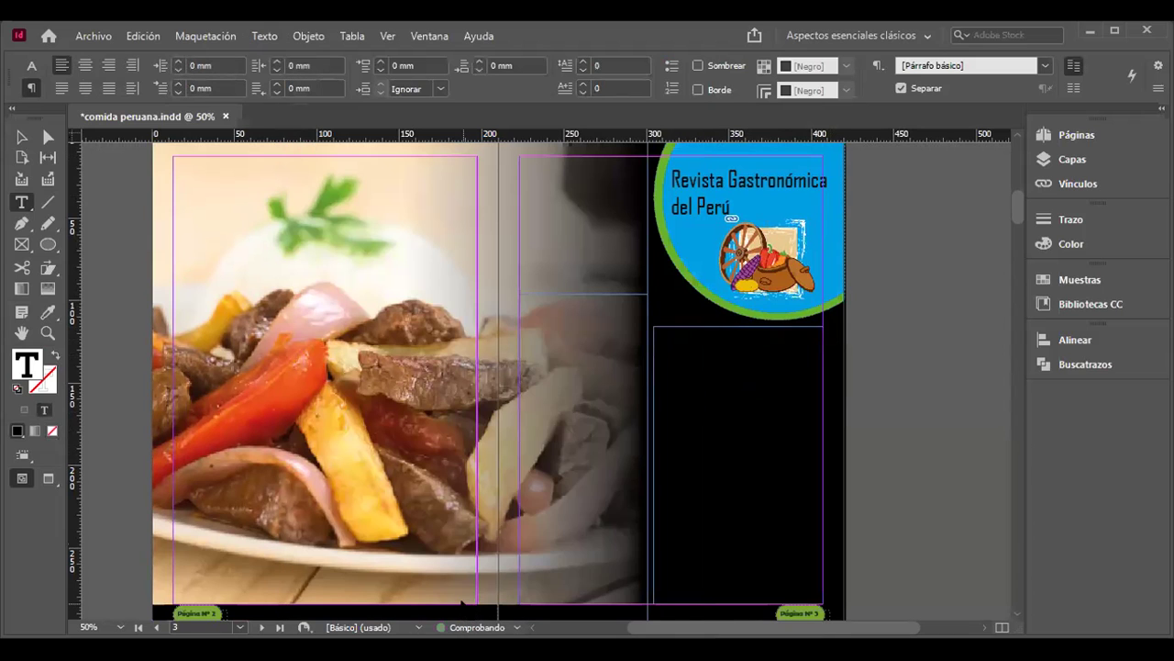
pyautogui.click(22, 137)
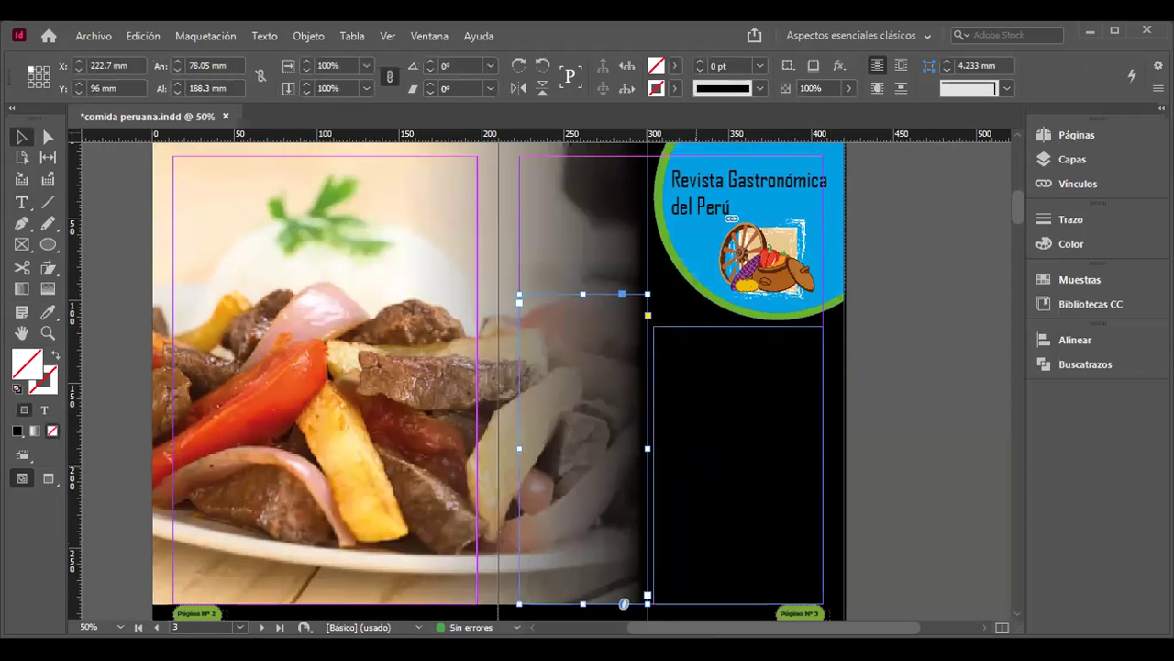
# Step: Thread the text frame over the photo to the frame below the logo, and fill both with placeholder text
pyautogui.scroll(-1, 854, 451)
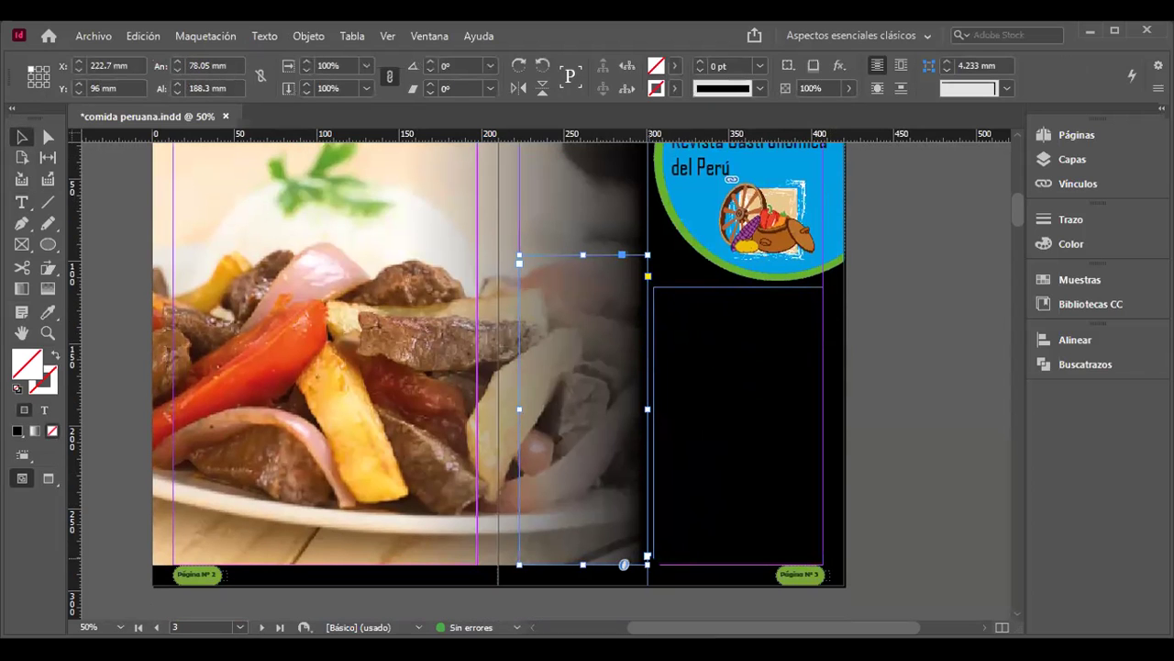
pyautogui.press('t')
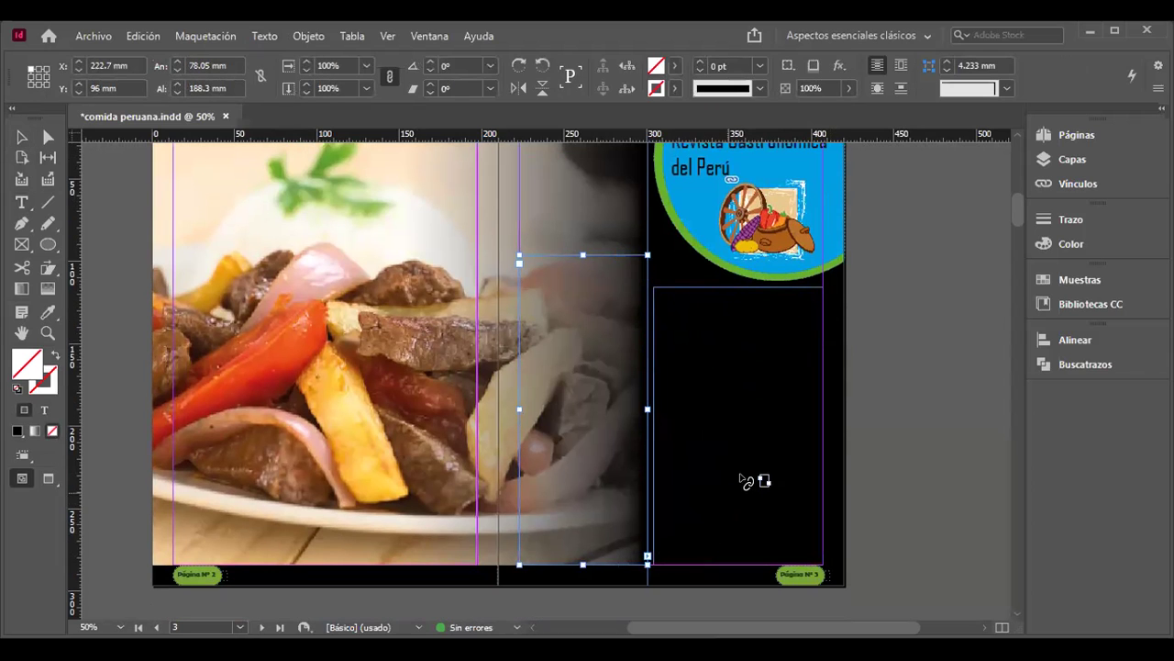
pyautogui.click(735, 481)
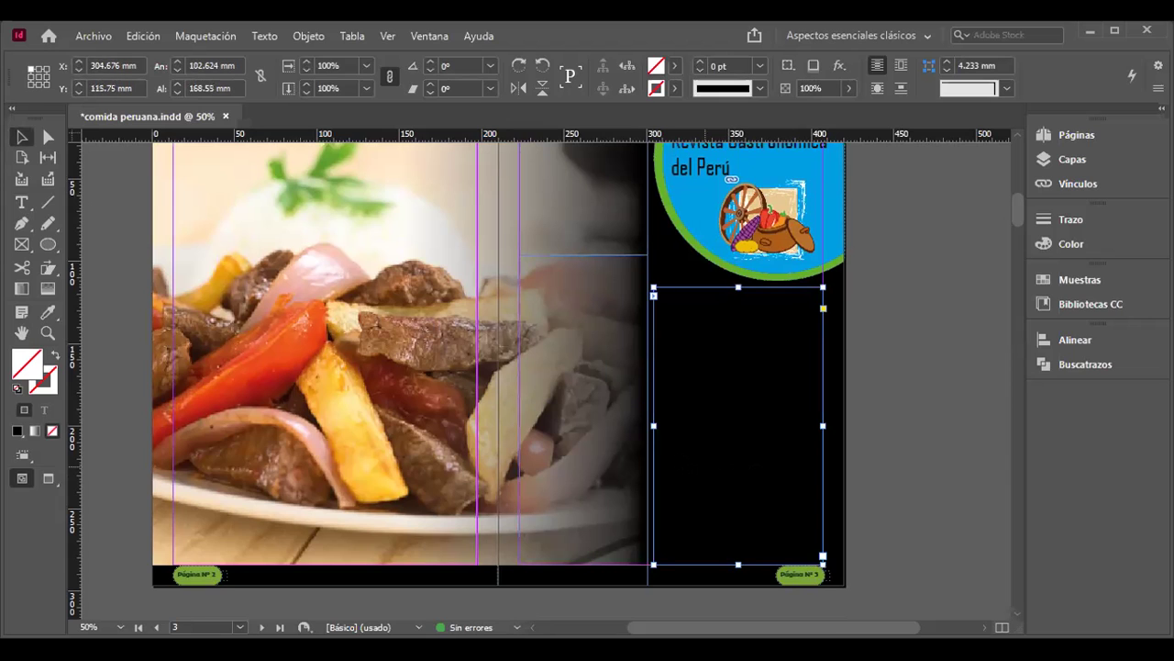
pyautogui.press('t')
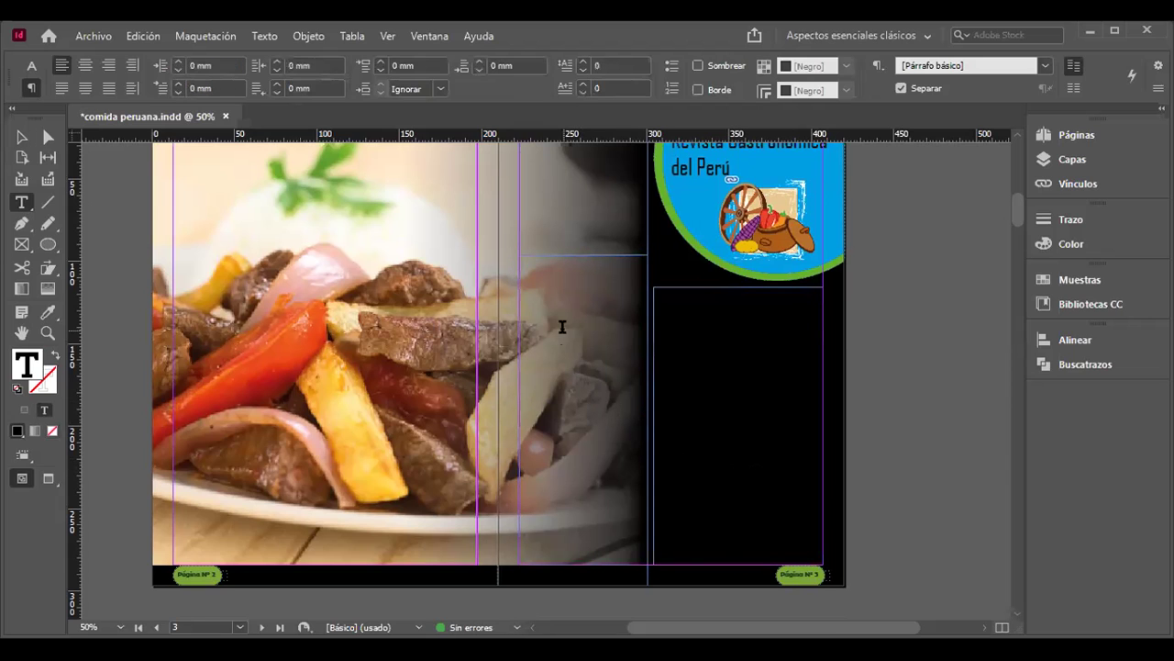
pyautogui.click(275, 37)
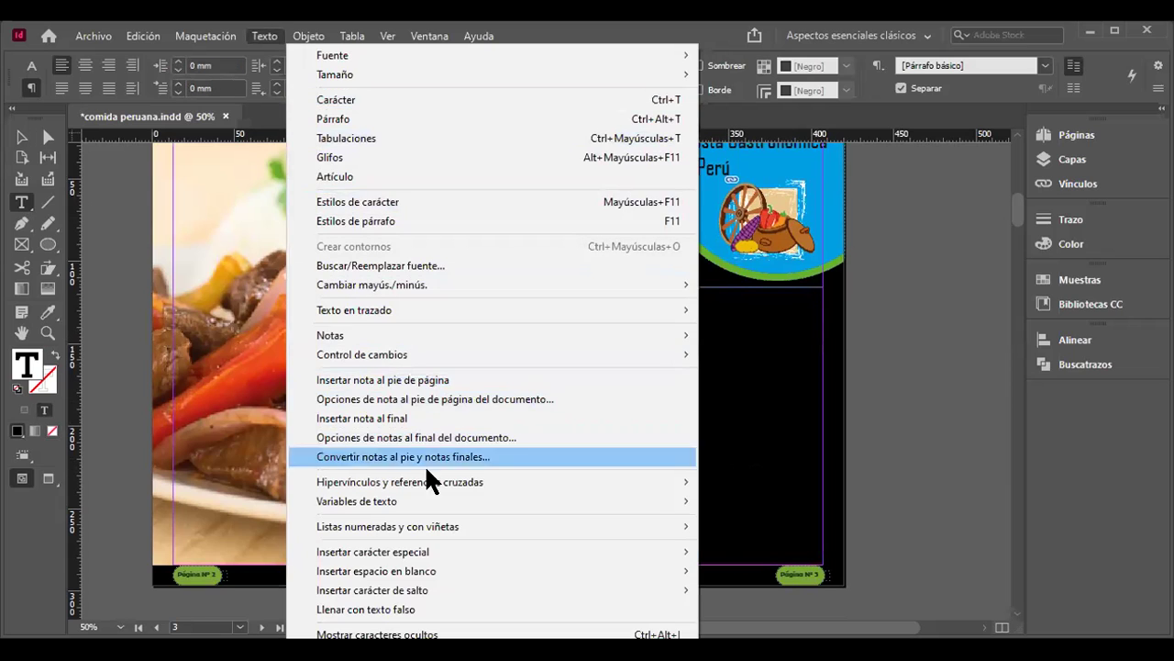
pyautogui.click(431, 609)
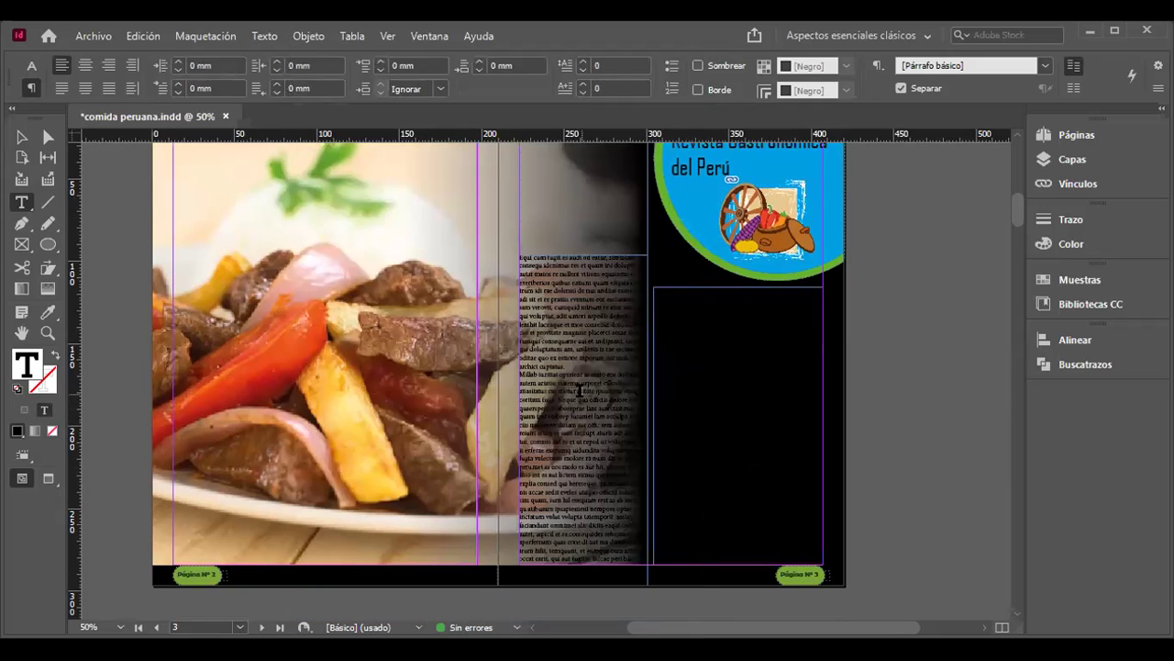
# Step: Colour all the placeholder text in the two threaded frames white (RGB 255, 255, 255)
pyautogui.hotkey('ctrl', 'a')
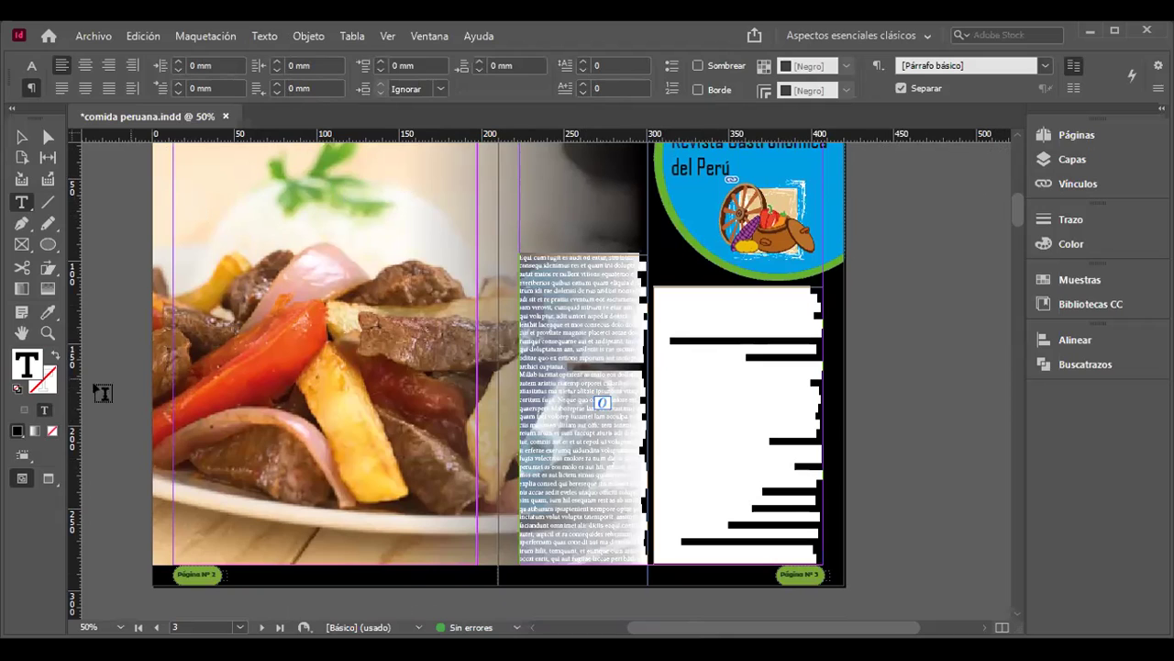
pyautogui.doubleClick(23, 364)
pyautogui.click(951, 389)
pyautogui.moveTo(879, 361); pyautogui.dragTo(666, 206)
pyautogui.moveTo(951, 353); pyautogui.dragTo(951, 241)
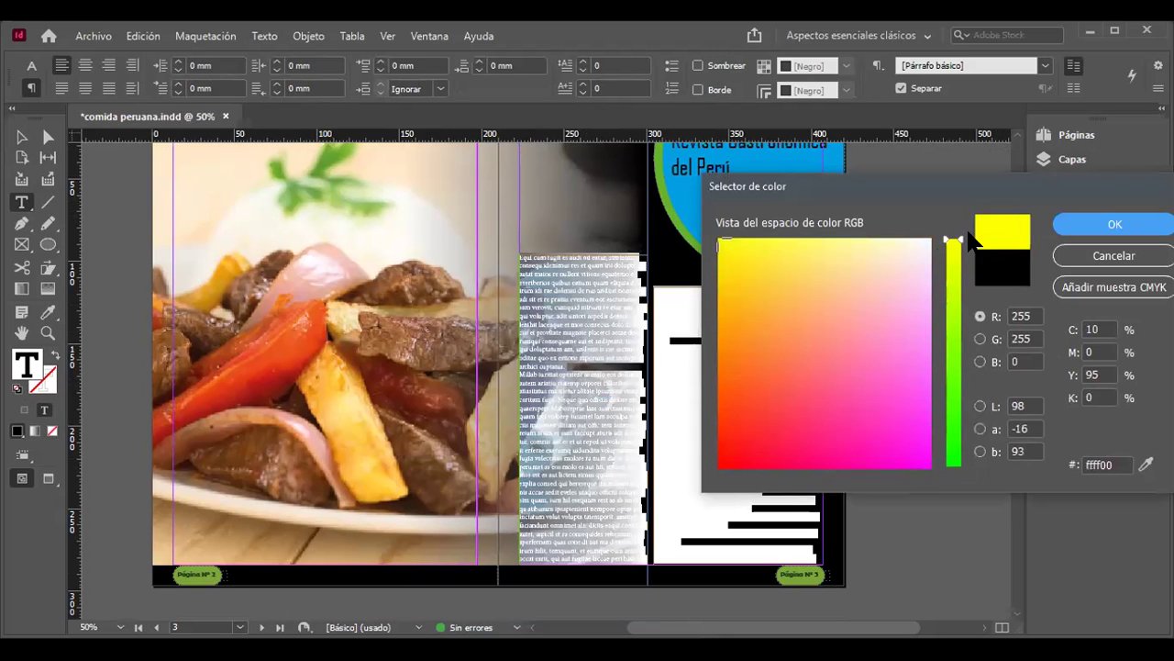
pyautogui.click(925, 242)
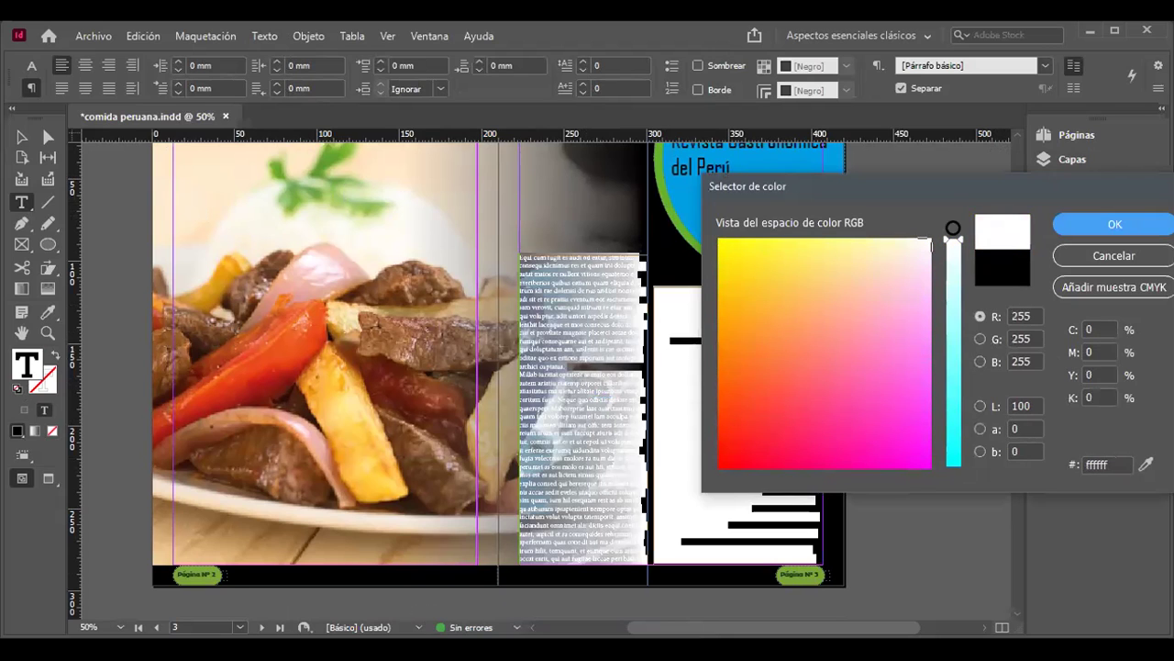
pyautogui.click(1081, 217)
pyautogui.click(23, 137)
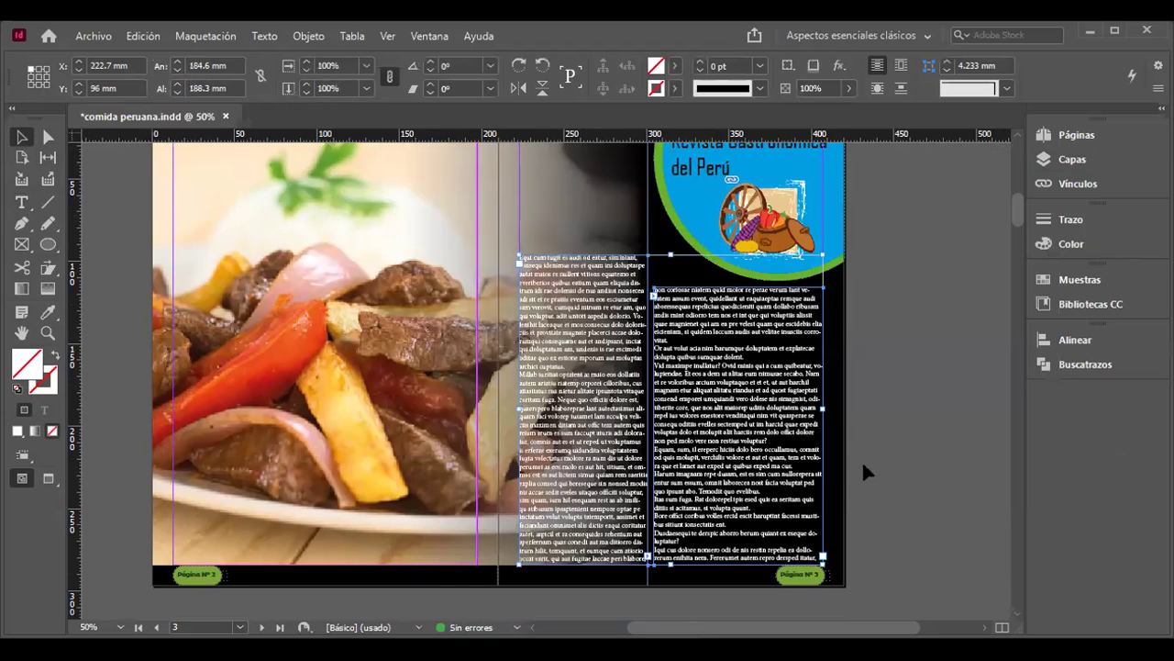
pyautogui.click(904, 449)
# Step: Justify all the text in the threaded frames with the last lines aligned left
pyautogui.scroll(1, 900, 480)
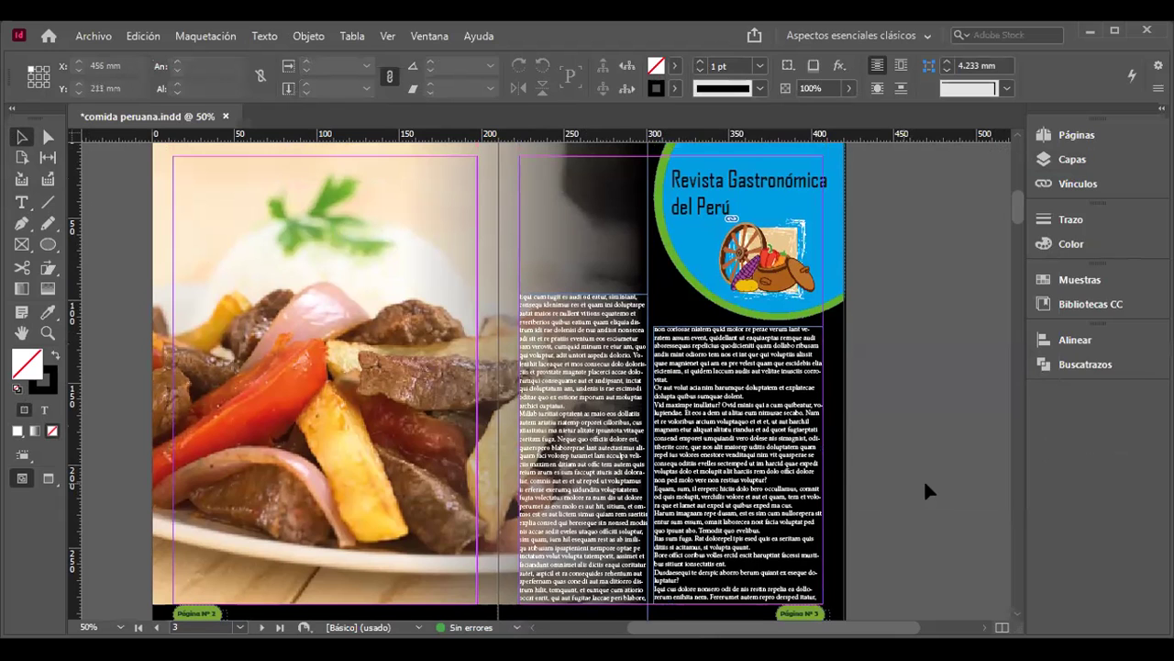
pyautogui.doubleClick(582, 503)
pyautogui.hotkey('ctrl', 'a')
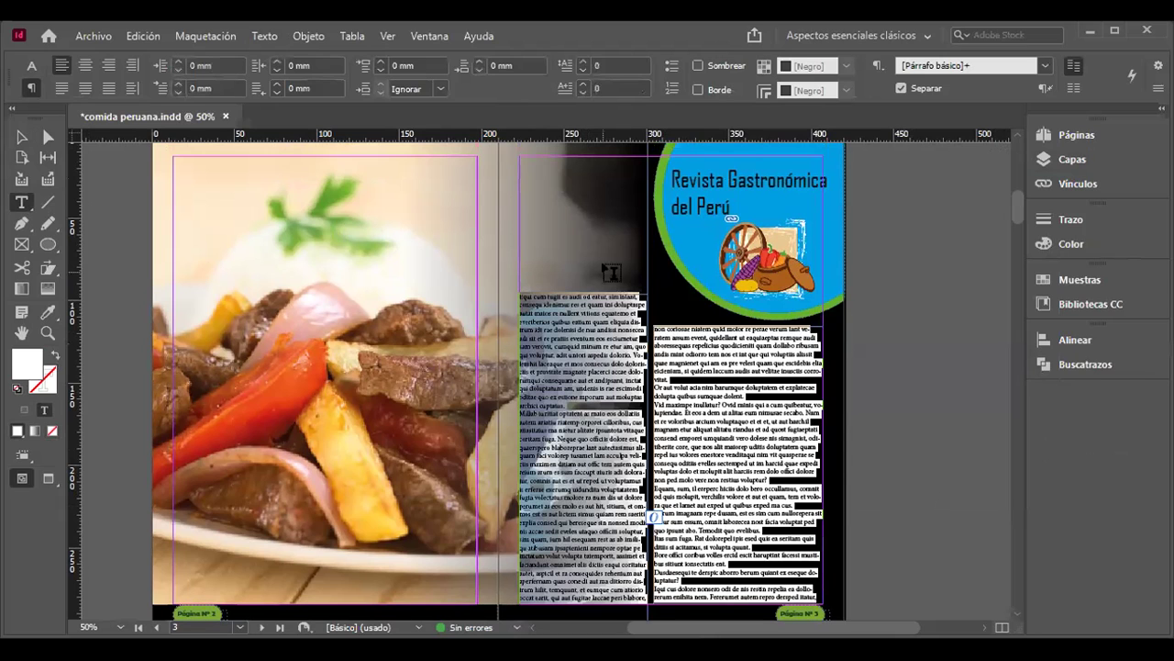
pyautogui.click(62, 88)
pyautogui.click(21, 136)
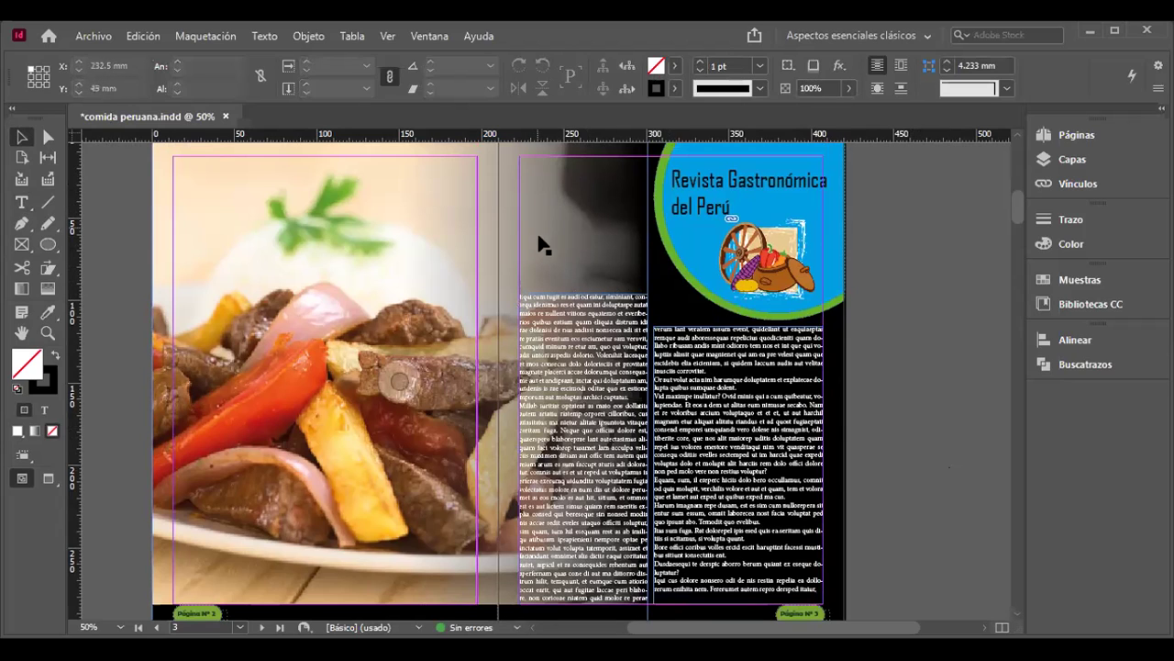
# Step: Draw a rectangular image frame about 78 by 81 mm on page 3, between the top margin and the text over the photo
pyautogui.click(22, 244)
pyautogui.moveTo(519, 156); pyautogui.dragTo(648, 292)
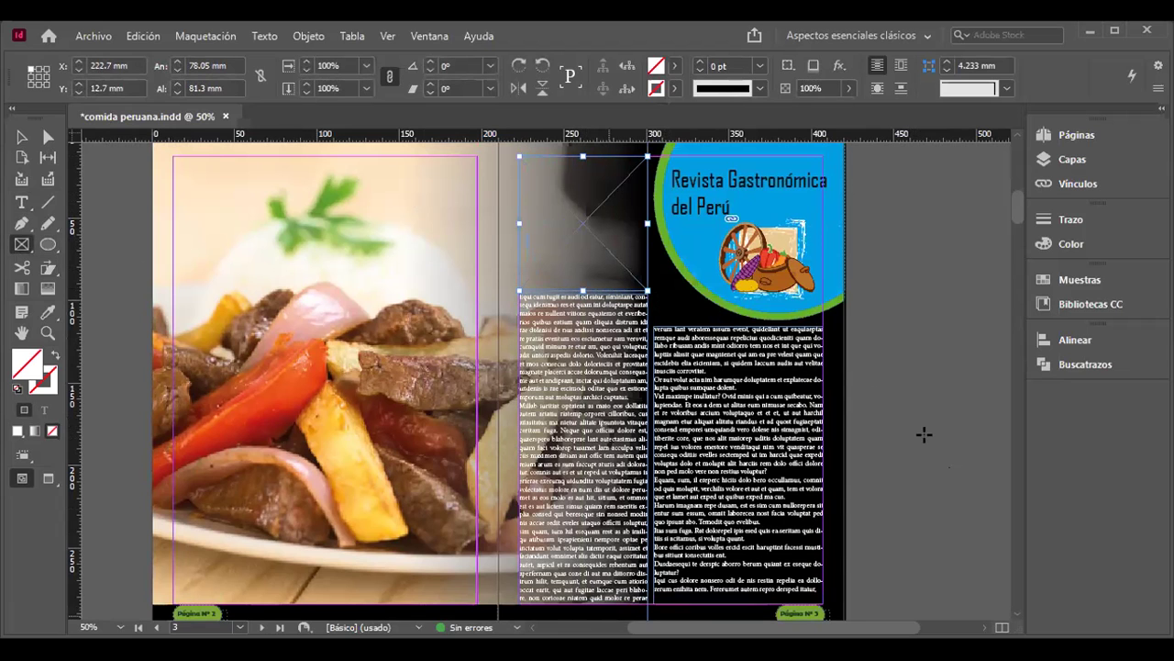
pyautogui.scroll(10, 926, 434)
pyautogui.scroll(-8, 927, 433)
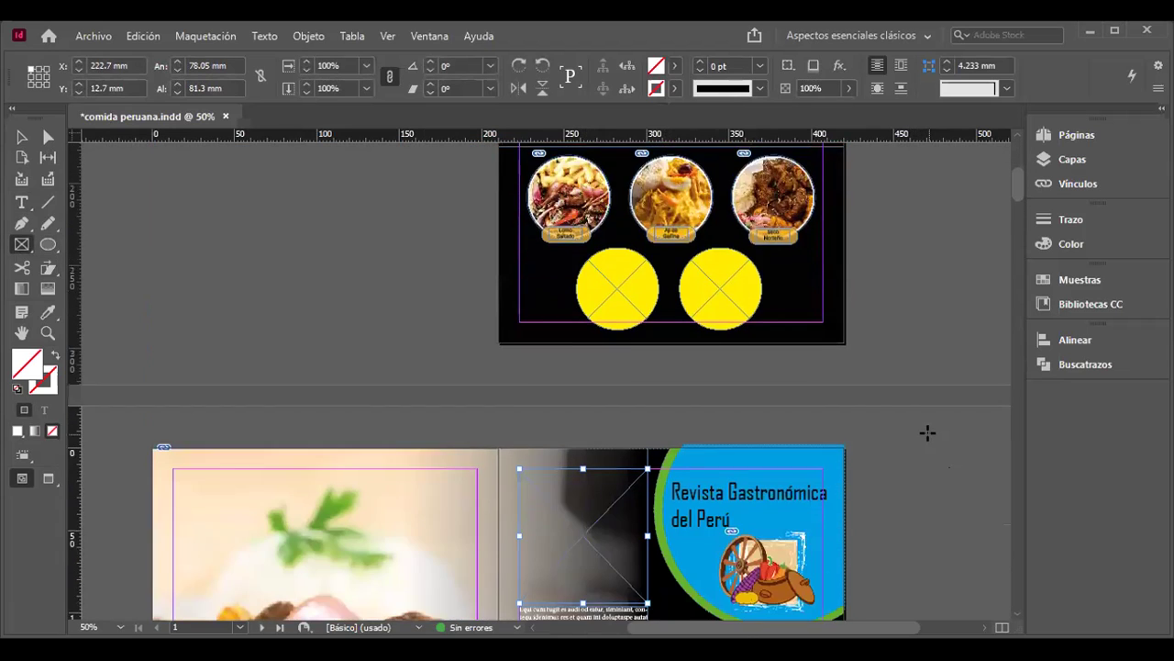
pyautogui.scroll(-1, 926, 433)
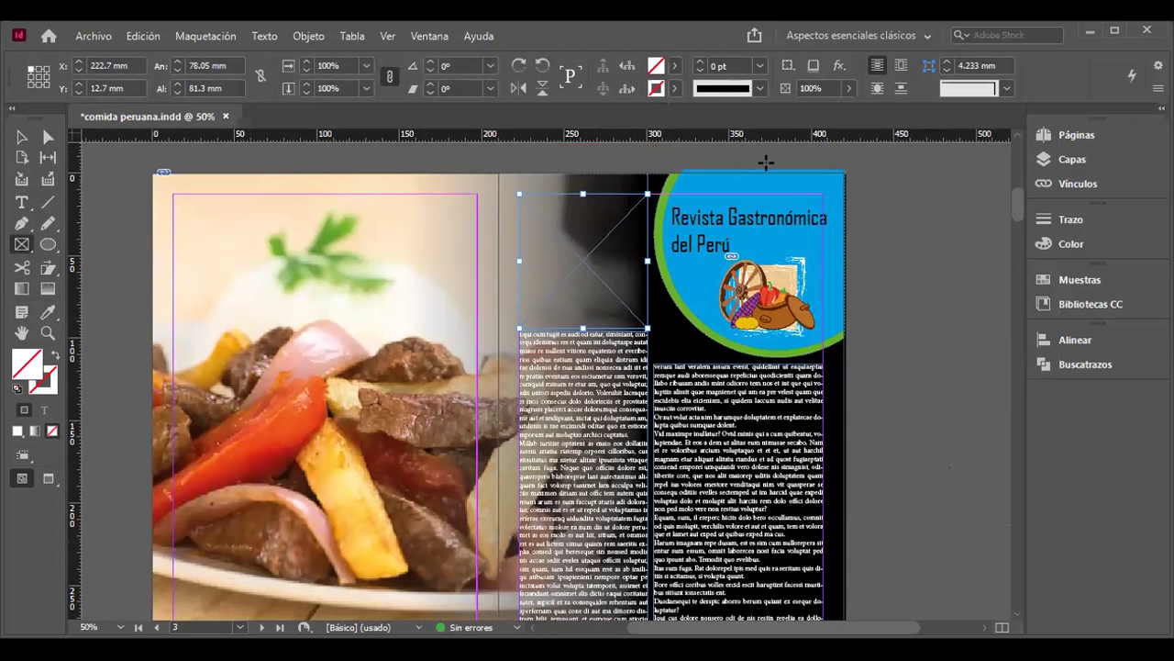
pyautogui.scroll(-2, 850, 333)
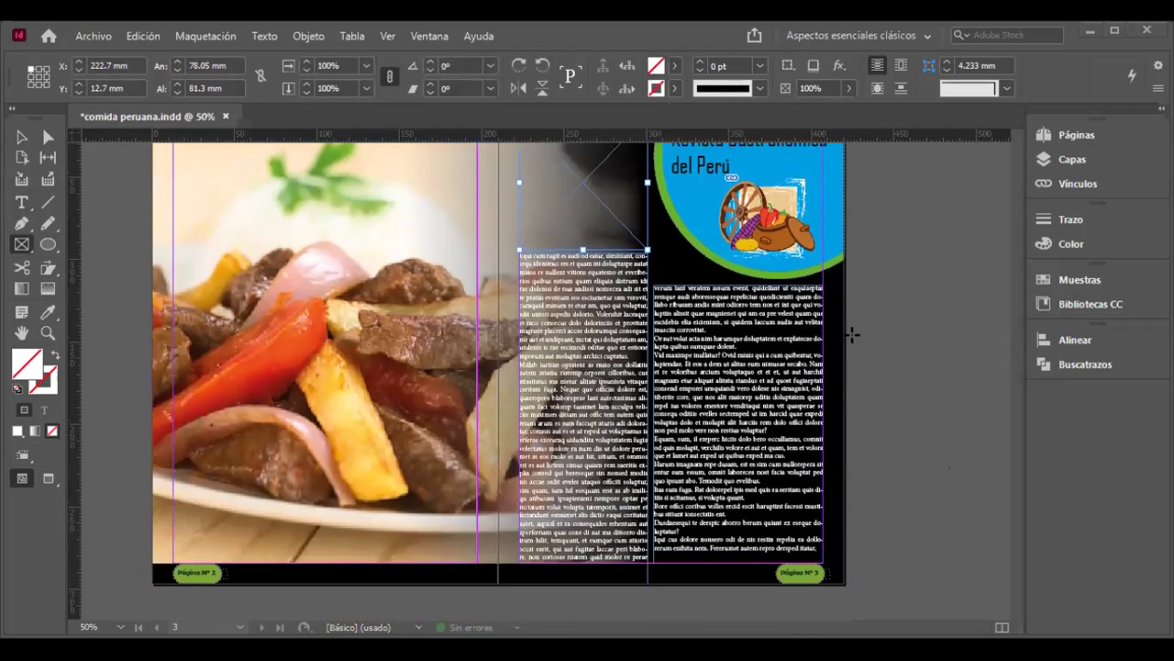
pyautogui.scroll(1, 853, 335)
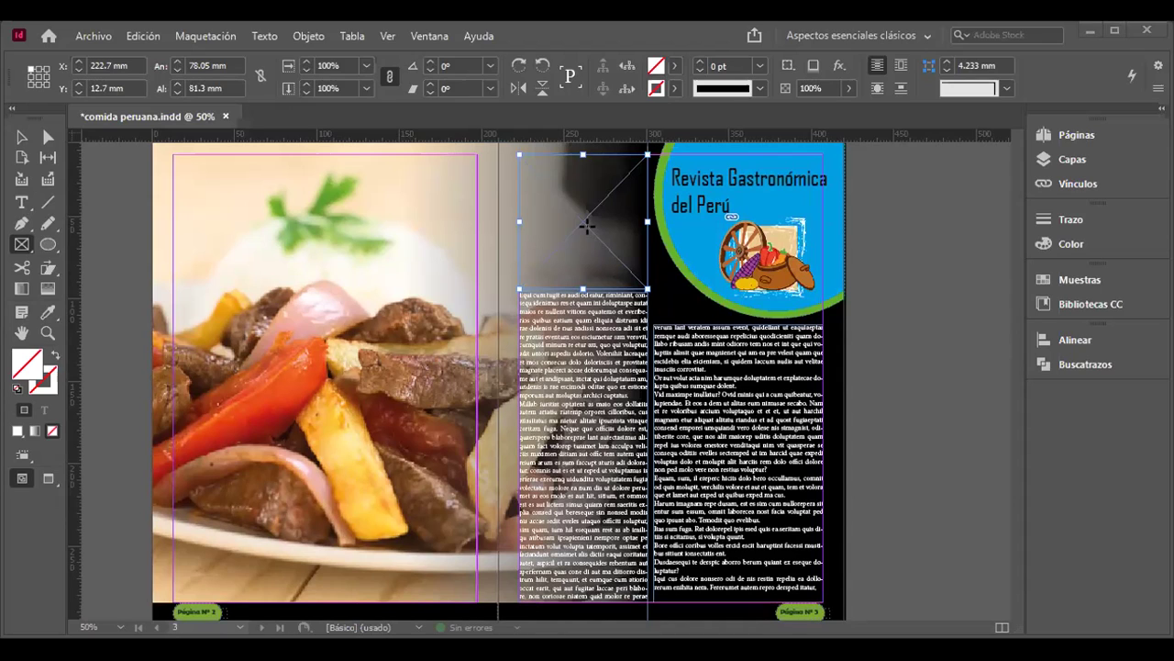
# Step: Place the restaurant interior photo in the empty image frame above the text column
pyautogui.click(20, 137)
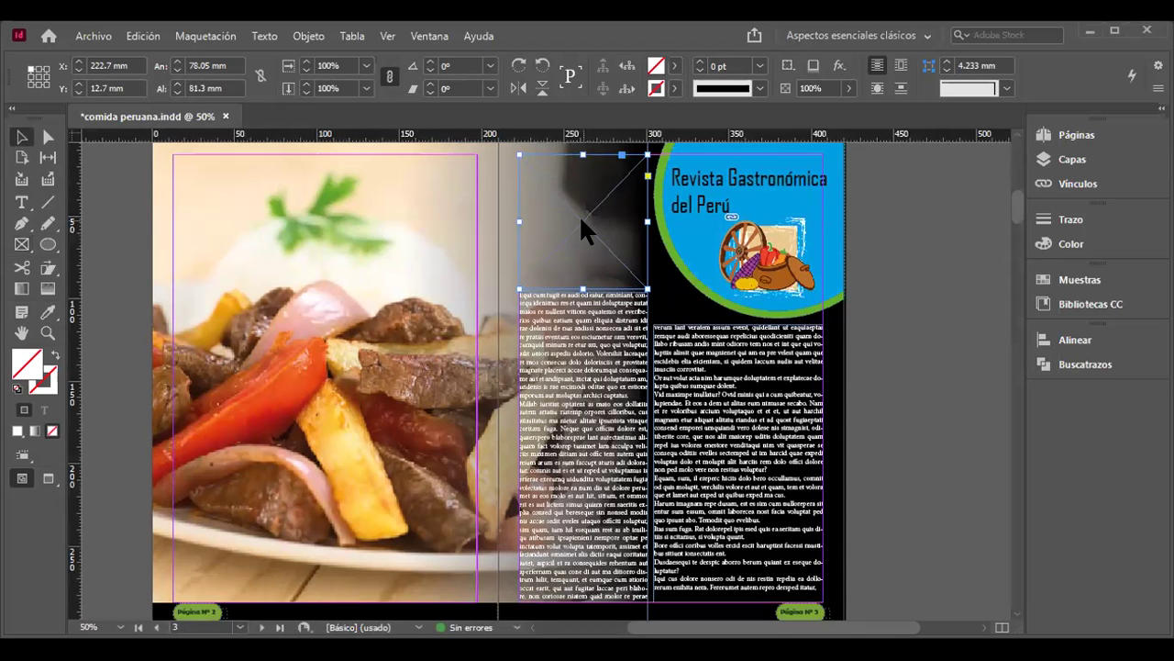
pyautogui.hotkey('ctrl', 'd')
pyautogui.moveTo(850, 270); pyautogui.dragTo(825, 311)
pyautogui.doubleClick(798, 229)
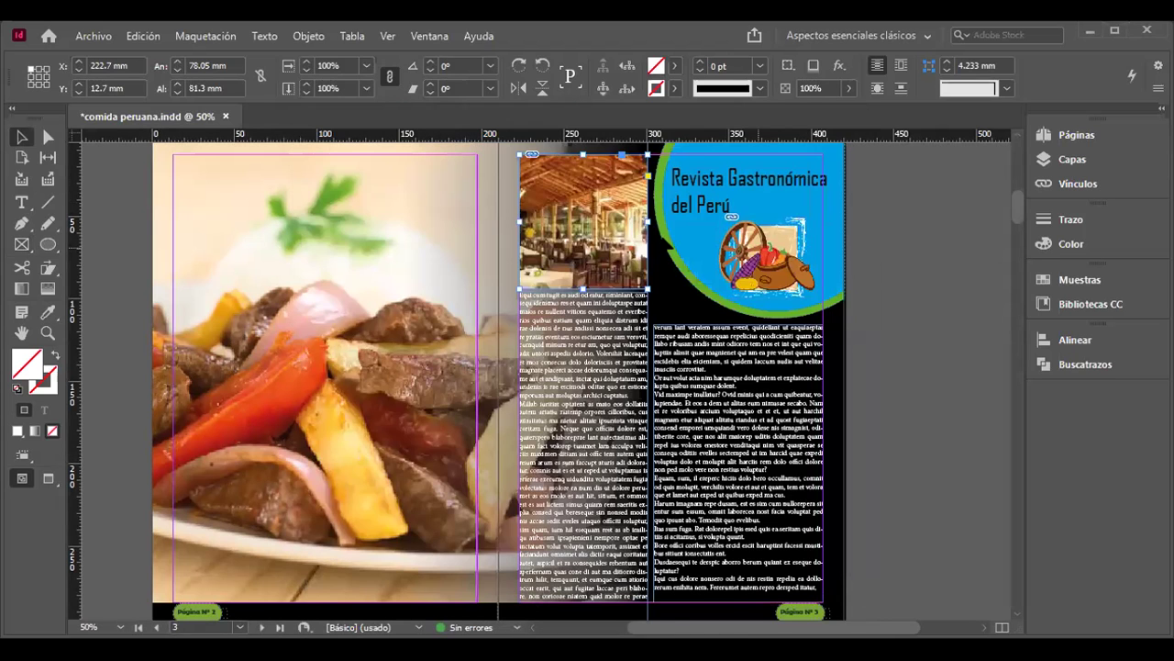
# Step: Scale the restaurant photo inside its frame down to about 110 by 87 mm and reposition it to fill the frame
pyautogui.moveTo(576, 218); pyautogui.dragTo(577, 218)
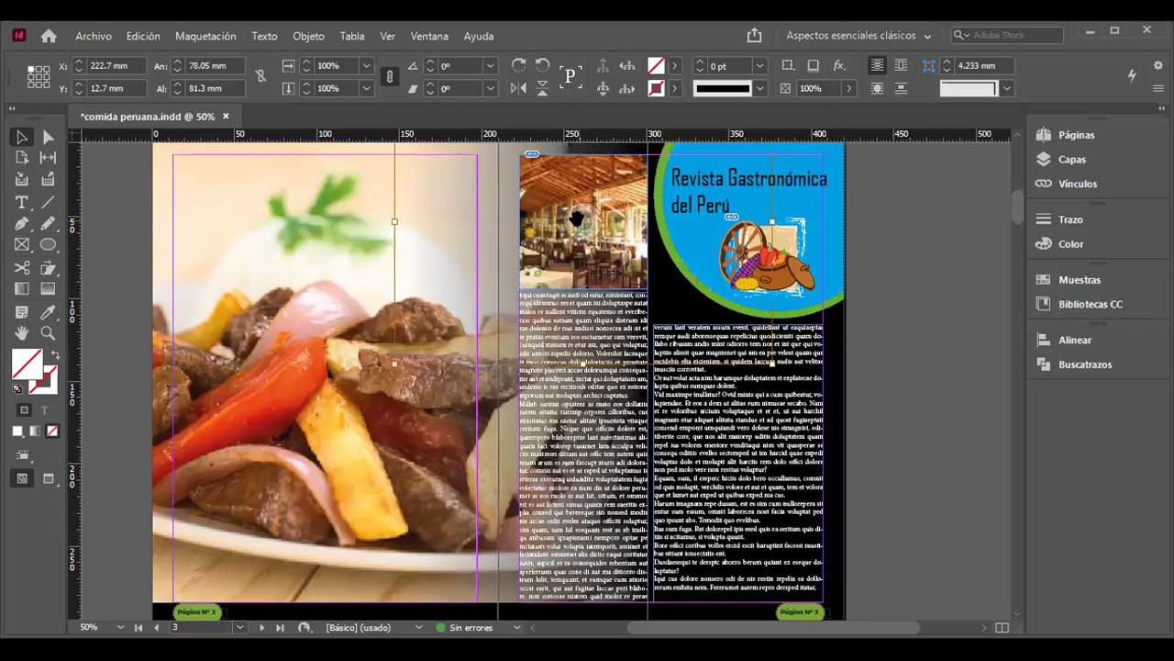
pyautogui.scroll(3, 636, 296)
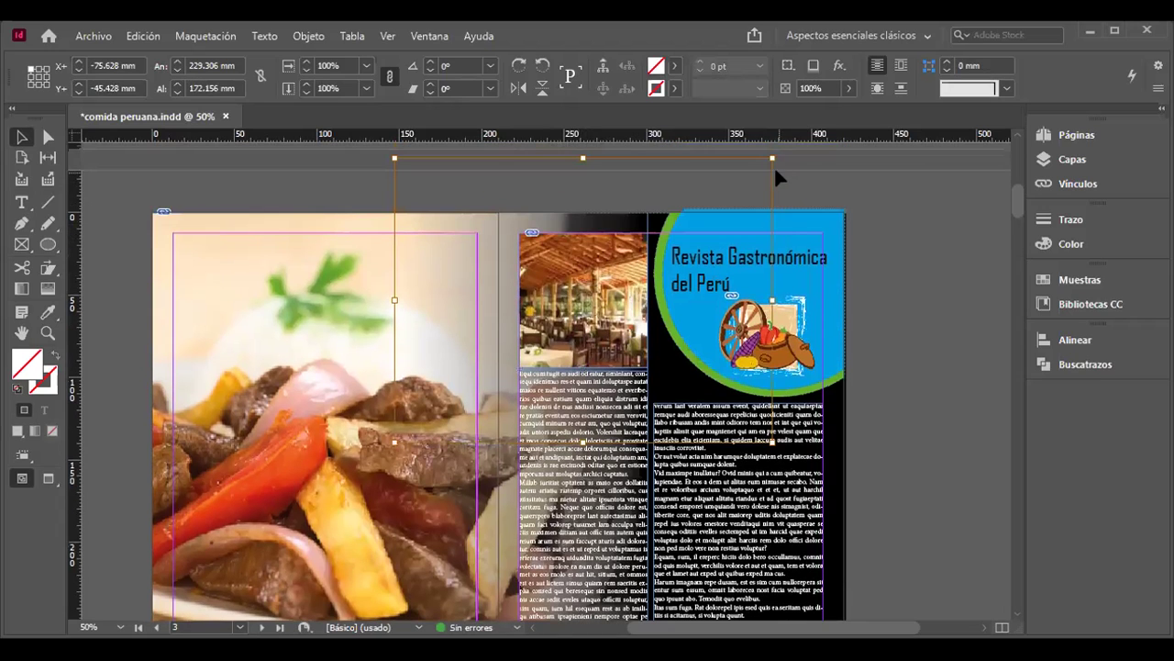
pyautogui.moveTo(770, 158); pyautogui.dragTo(676, 264)
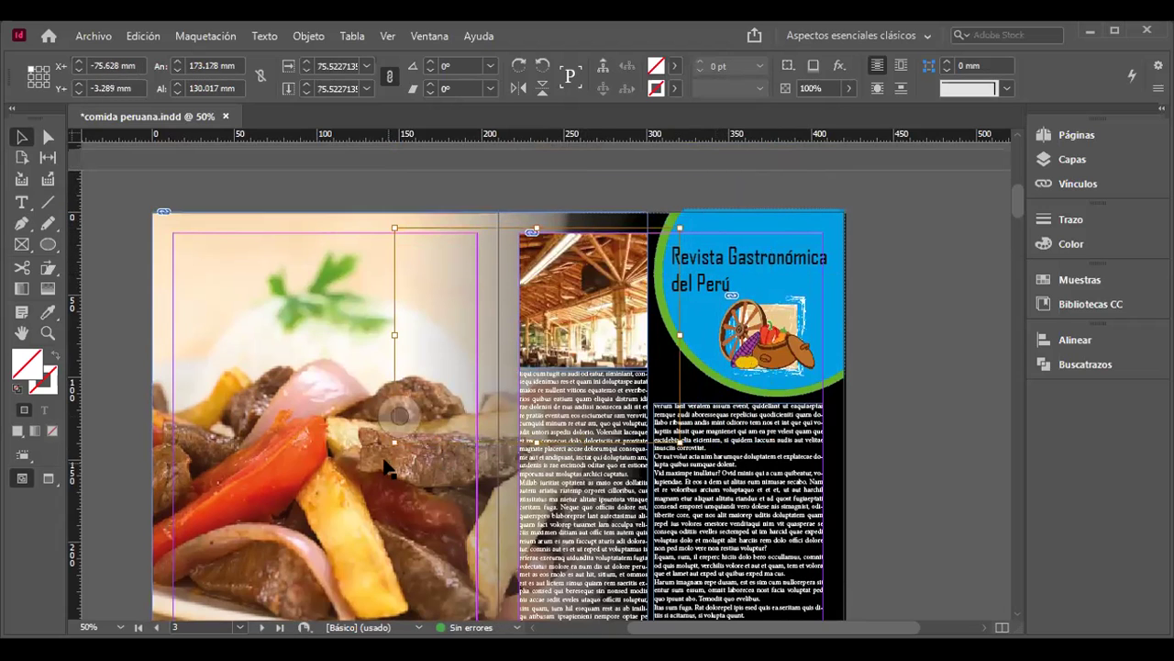
pyautogui.moveTo(395, 442); pyautogui.dragTo(499, 371)
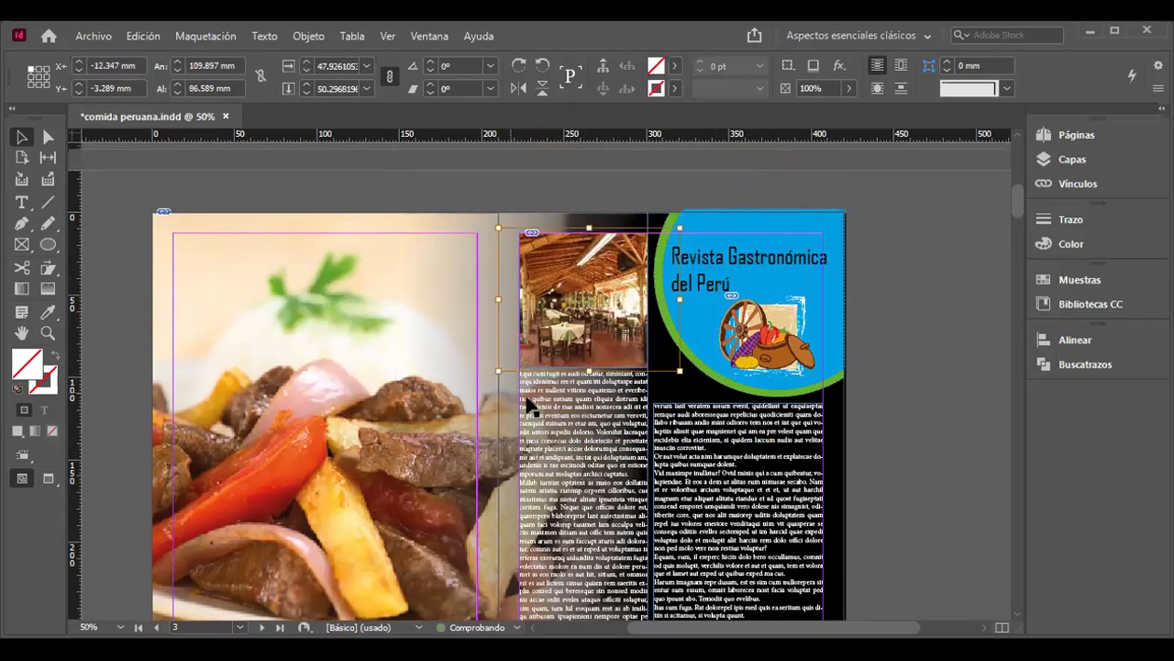
pyautogui.moveTo(609, 294); pyautogui.dragTo(604, 337)
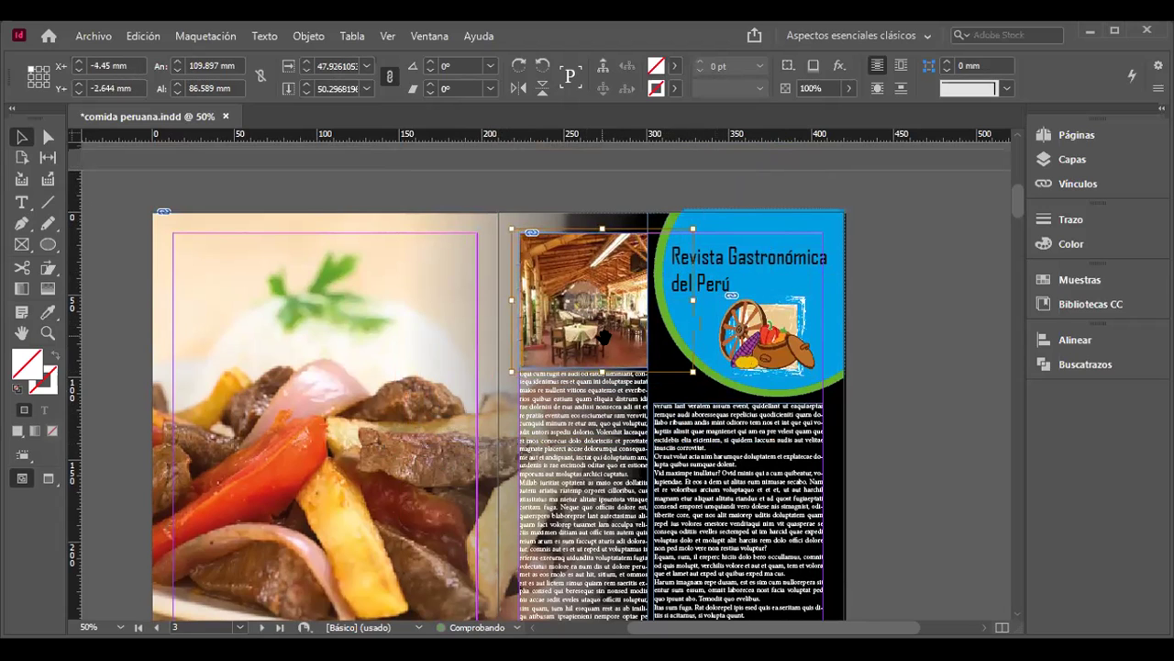
pyautogui.click(909, 367)
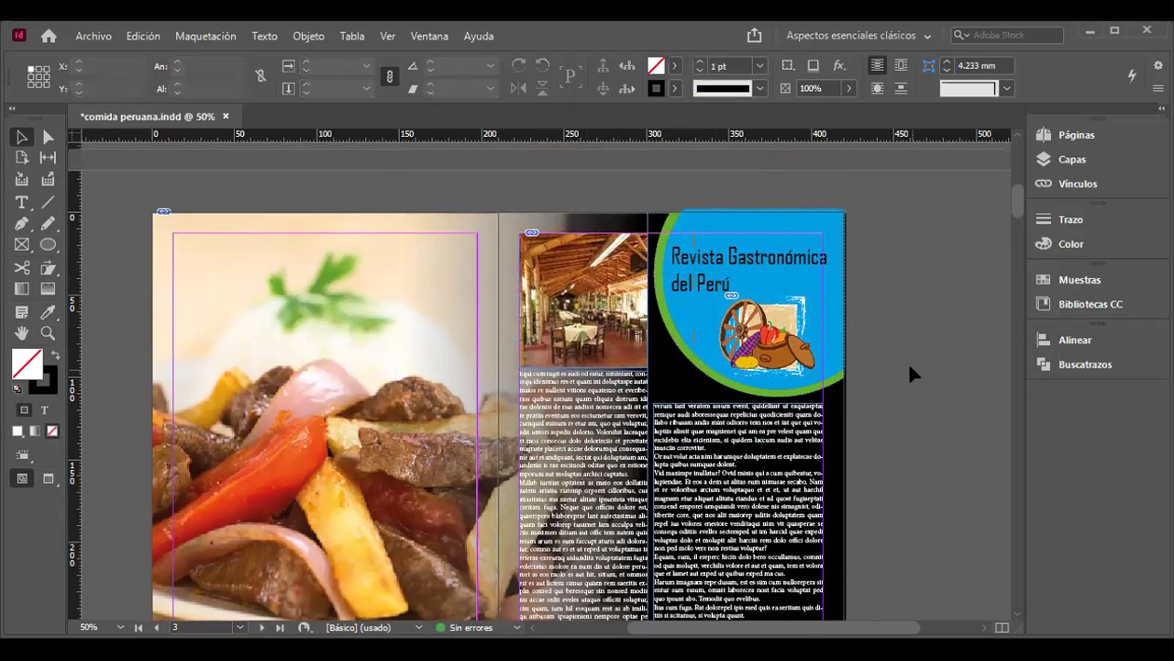
# Step: Give the restaurant photo frame on page 3 a white stroke with a weight of 4 pt
pyautogui.scroll(-1, 909, 367)
pyautogui.click(551, 321)
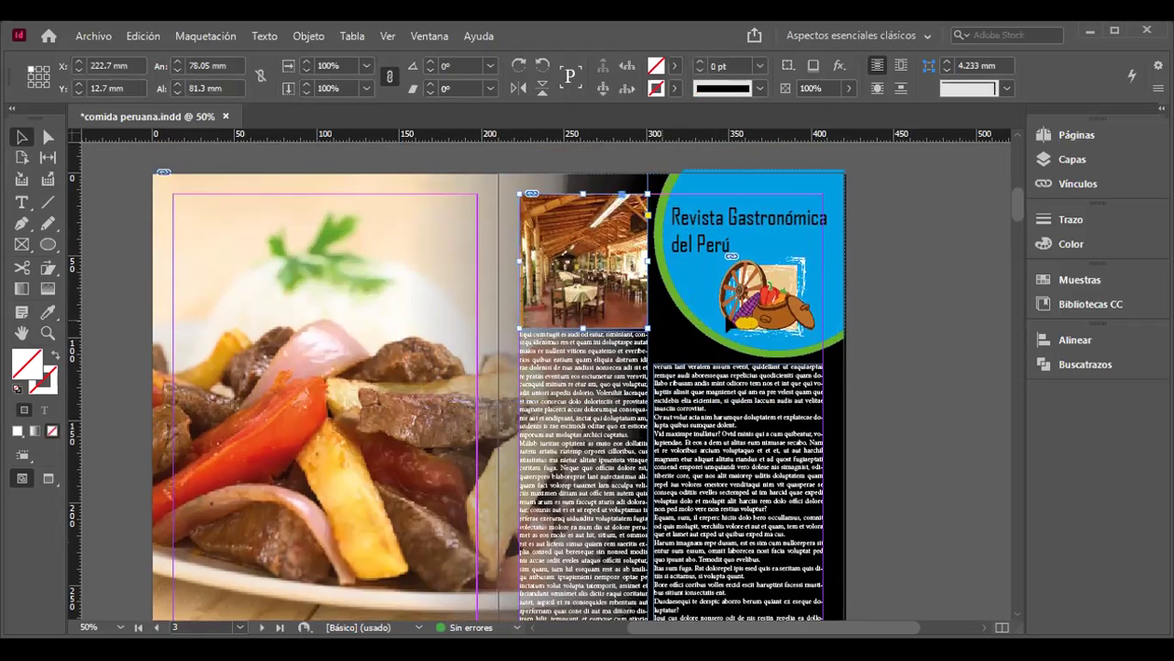
pyautogui.click(1070, 219)
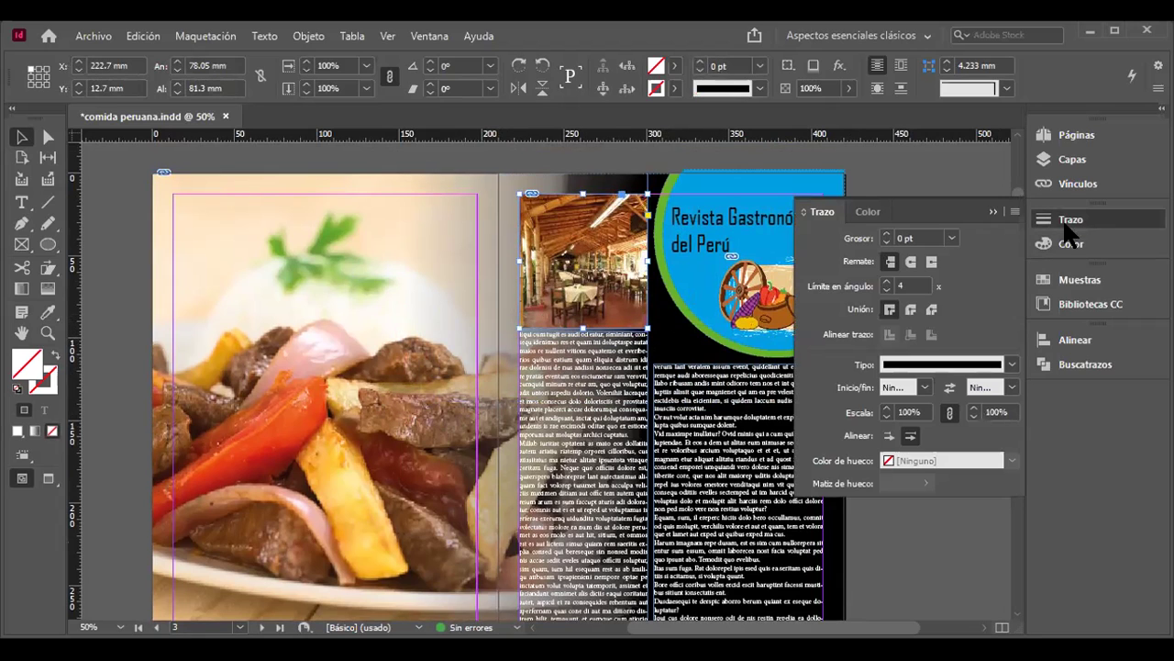
pyautogui.click(886, 233)
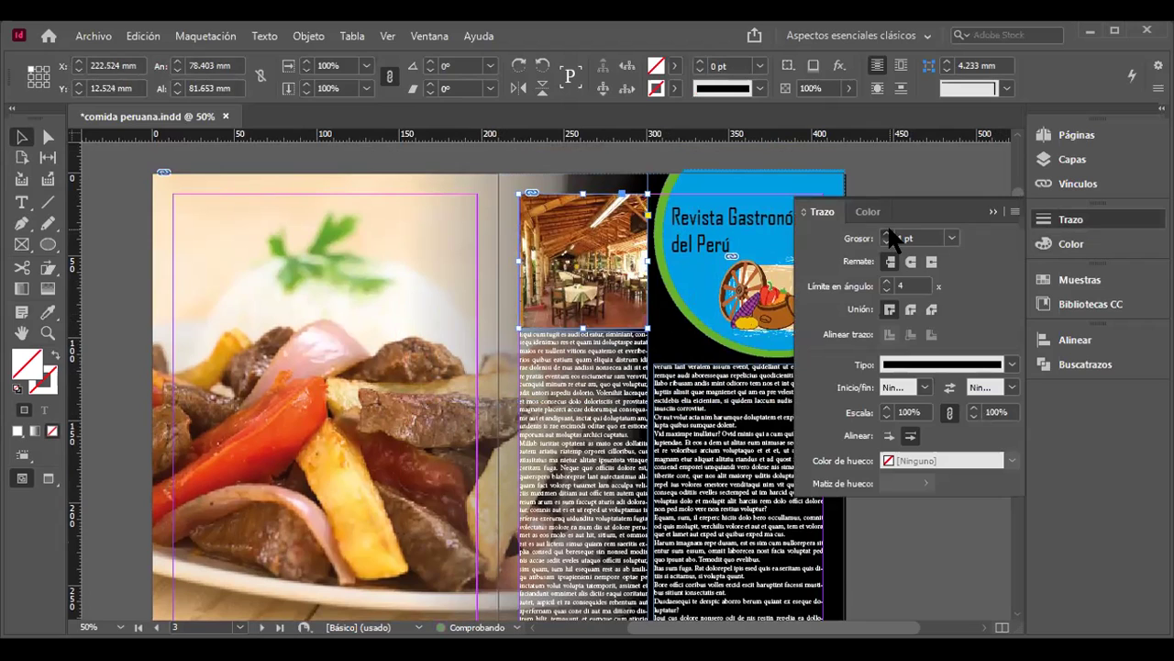
pyautogui.click(886, 233)
pyautogui.click(887, 234)
pyautogui.click(886, 233)
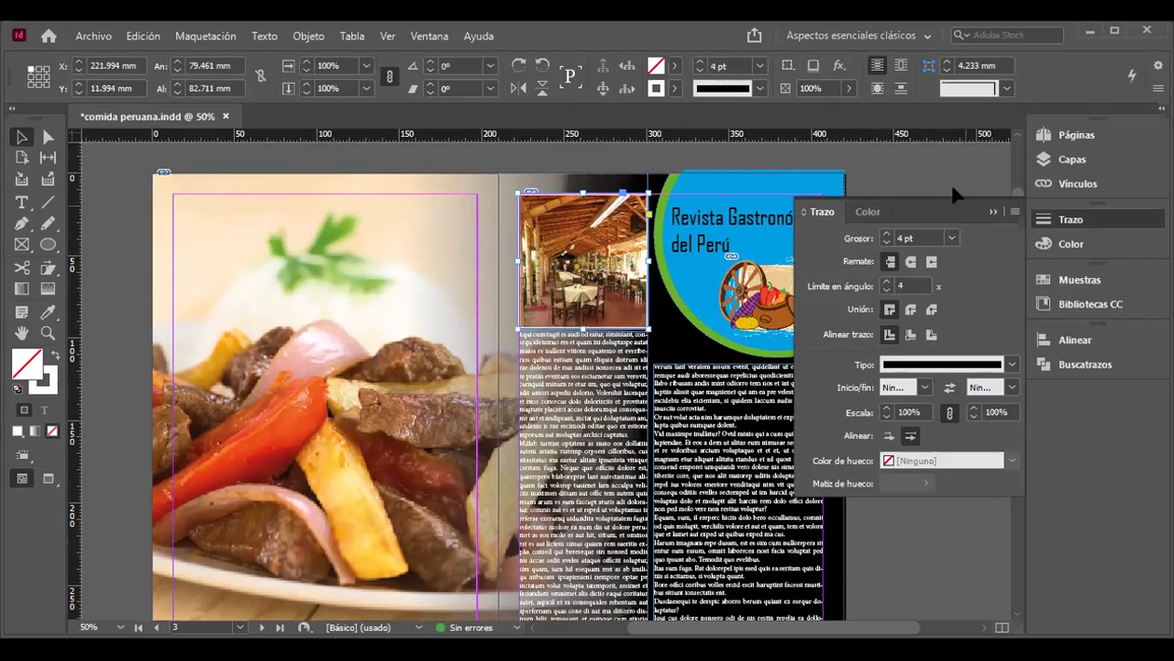
pyautogui.click(675, 89)
pyautogui.click(162, 160)
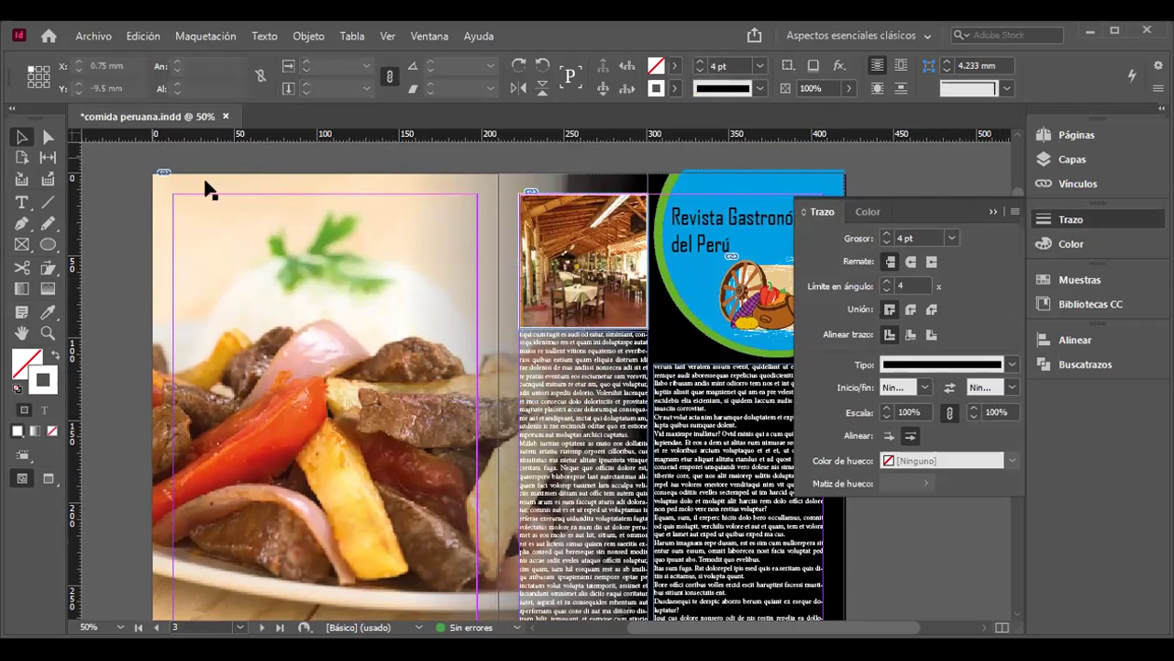
pyautogui.click(992, 212)
# Step: Switch the spread to preview mode and check the layout of pages 2 and 3 without guides or frame edges
pyautogui.scroll(-3, 909, 442)
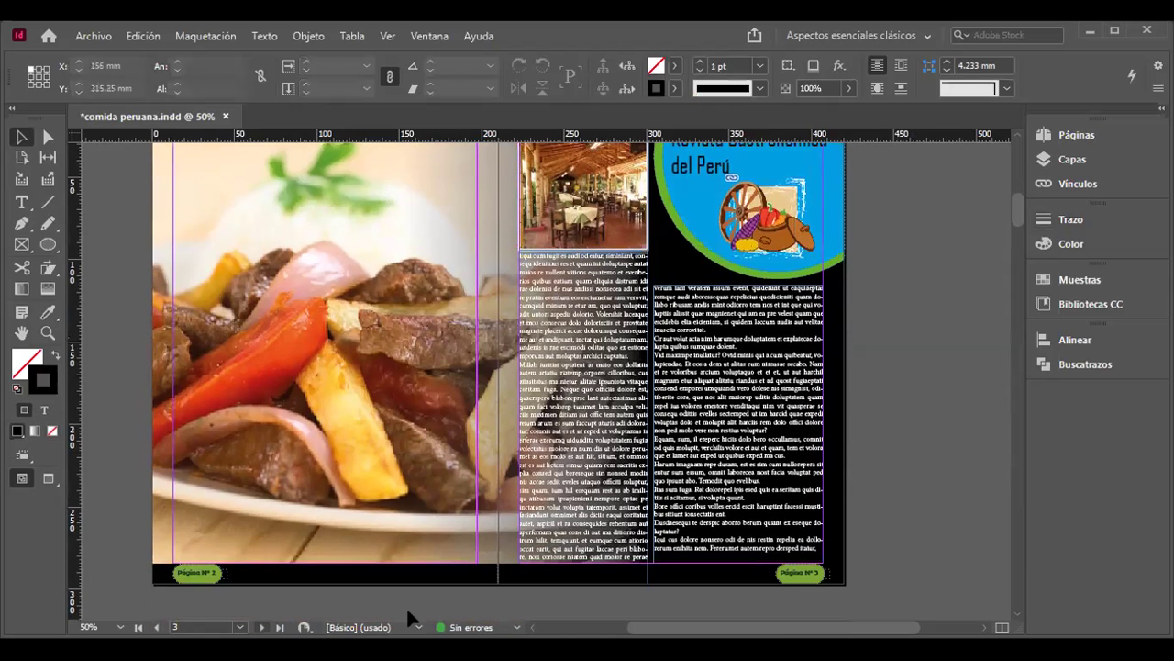
pyautogui.click(49, 477)
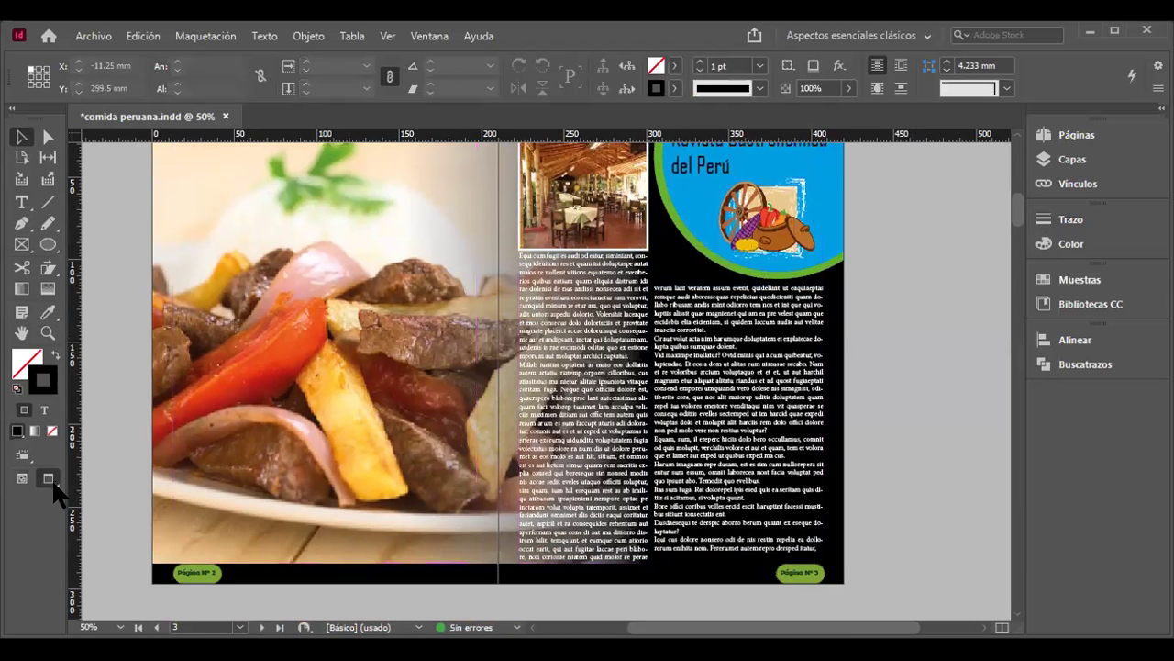
pyautogui.moveTo(49, 478); pyautogui.dragTo(116, 498)
pyautogui.scroll(2, 925, 459)
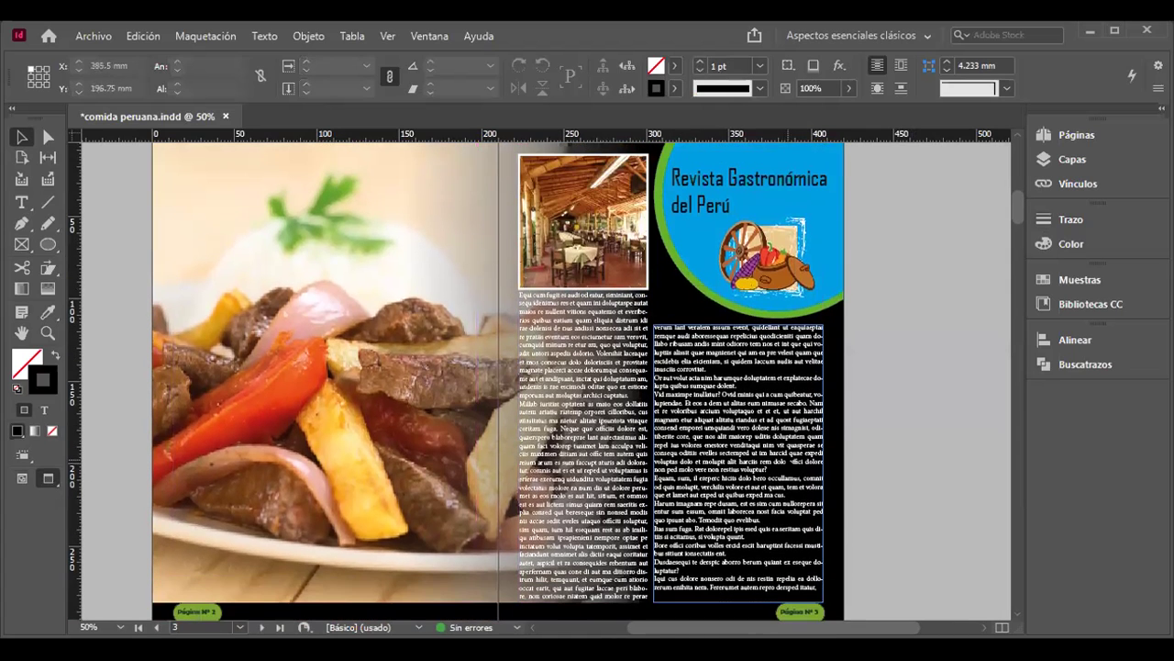
pyautogui.scroll(-1, 924, 446)
pyautogui.scroll(2, 932, 440)
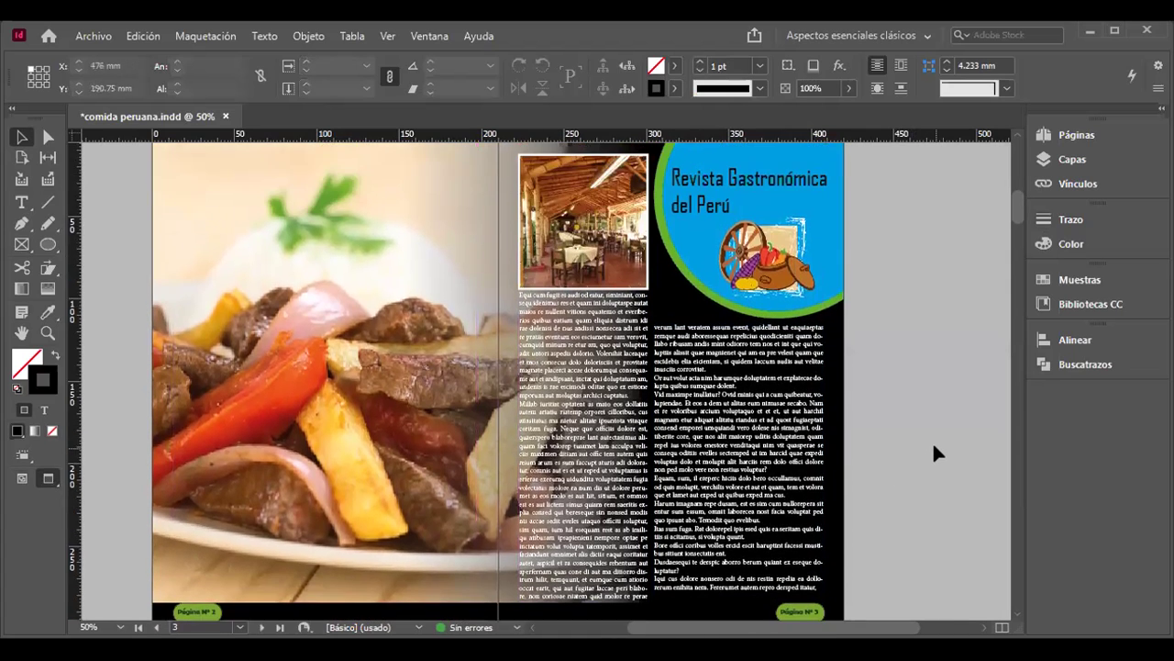
pyautogui.scroll(-2, 932, 440)
pyautogui.scroll(2, 932, 440)
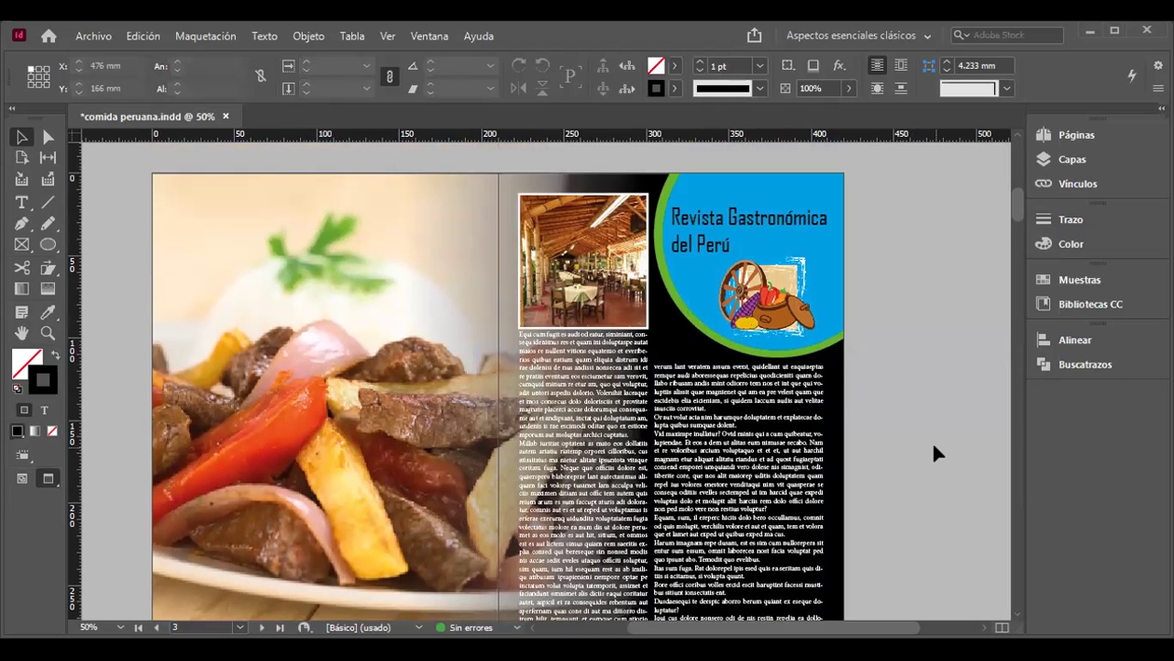
pyautogui.scroll(-1, 933, 445)
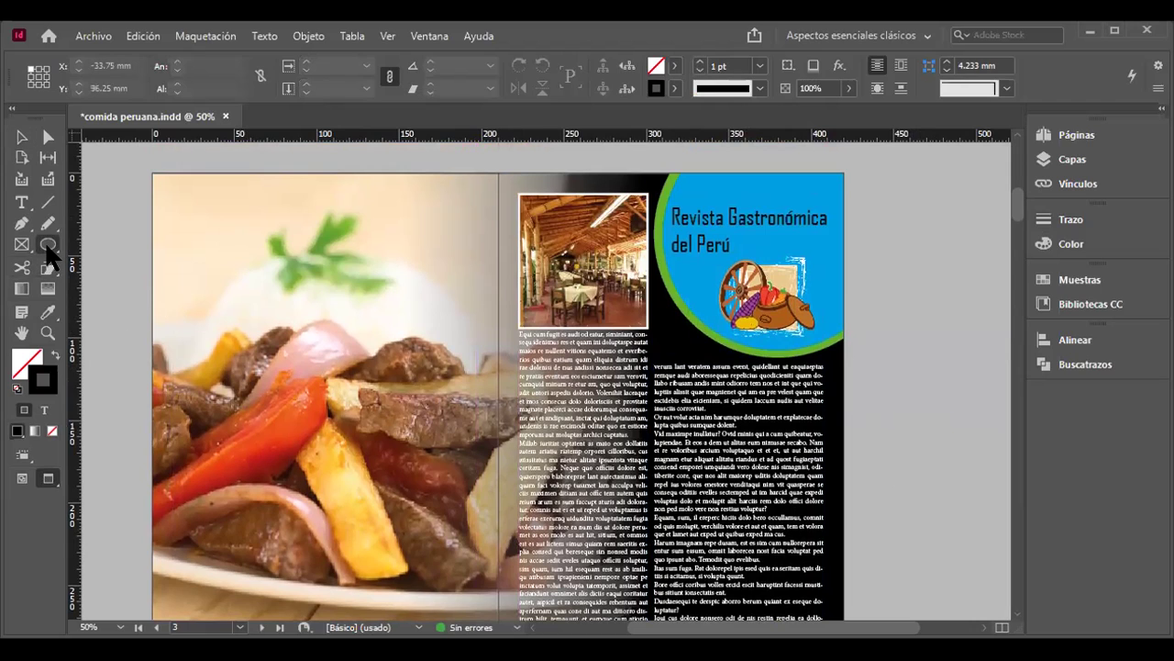
# Step: Draw a rectangle about 94 by 21 mm over the upper part of the food photo on page 2 and give it rounded corners of 10 mm
pyautogui.moveTo(46, 248); pyautogui.dragTo(97, 266)
pyautogui.moveTo(180, 200); pyautogui.dragTo(334, 236)
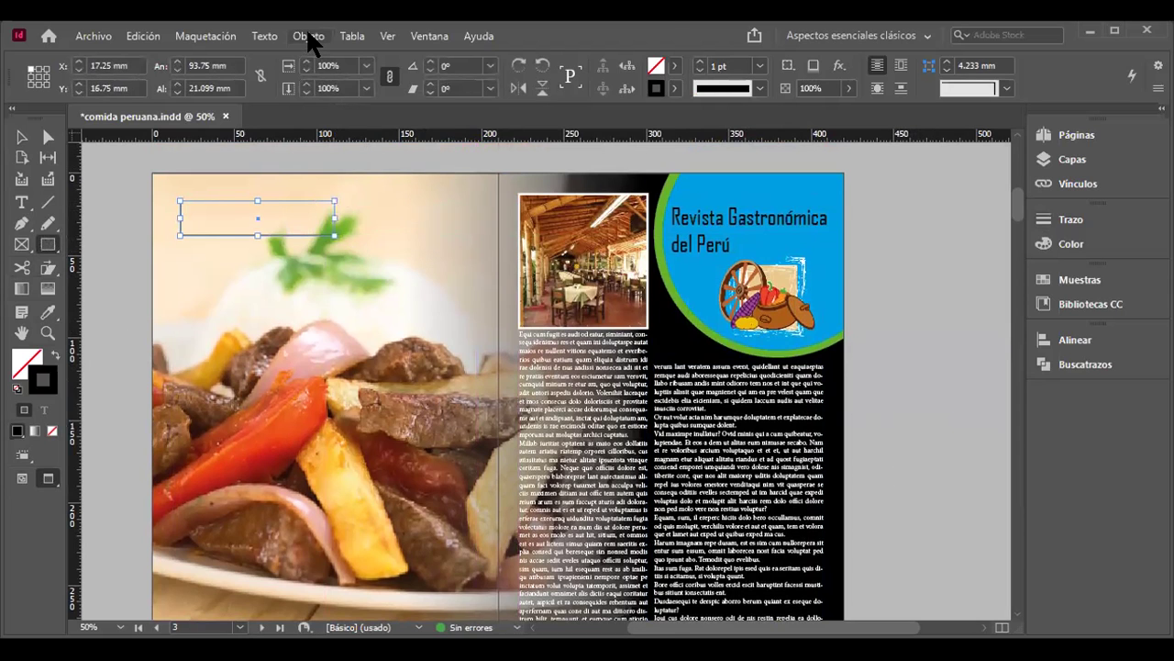
pyautogui.click(310, 37)
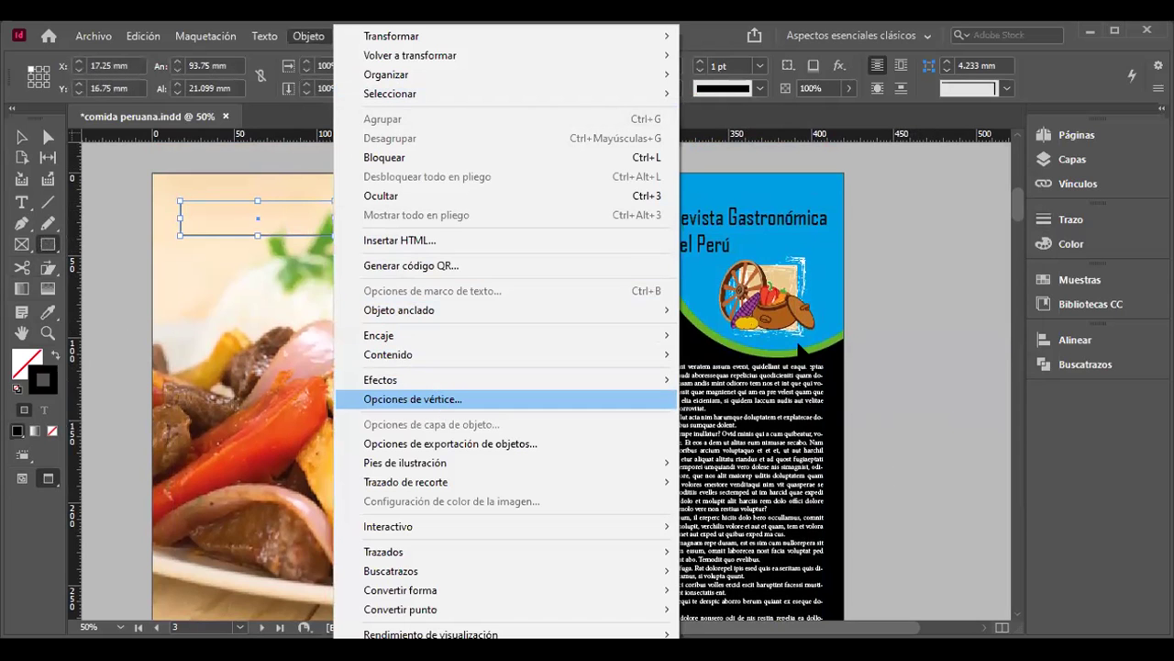
pyautogui.click(445, 400)
pyautogui.click(816, 252)
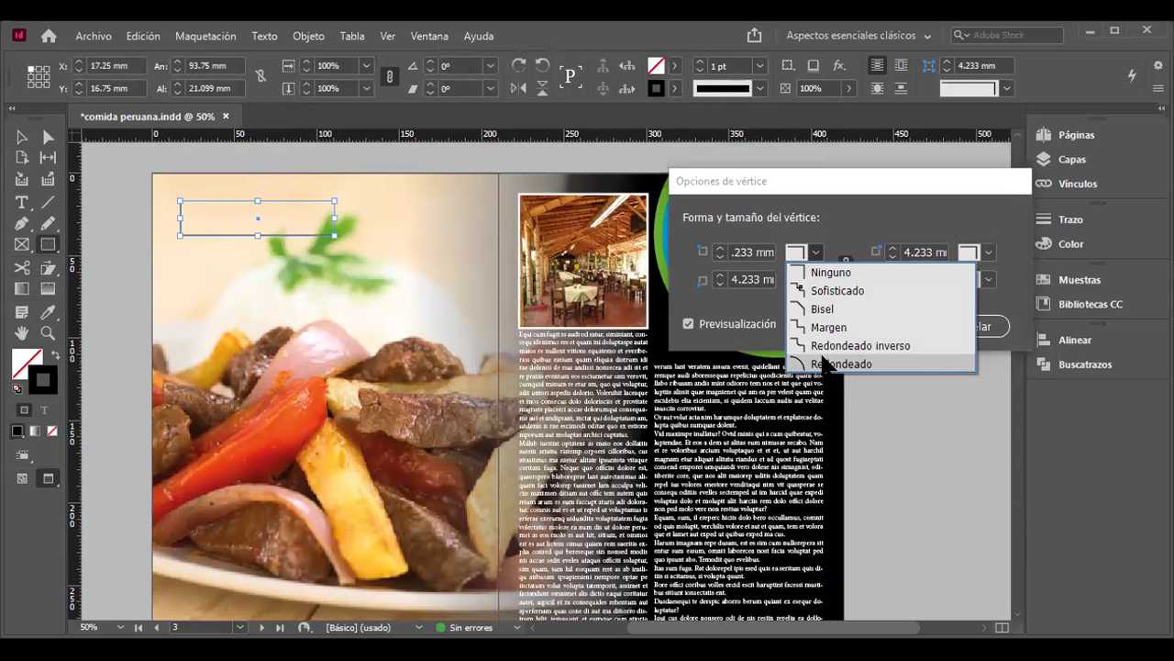
pyautogui.click(812, 364)
pyautogui.doubleClick(750, 252)
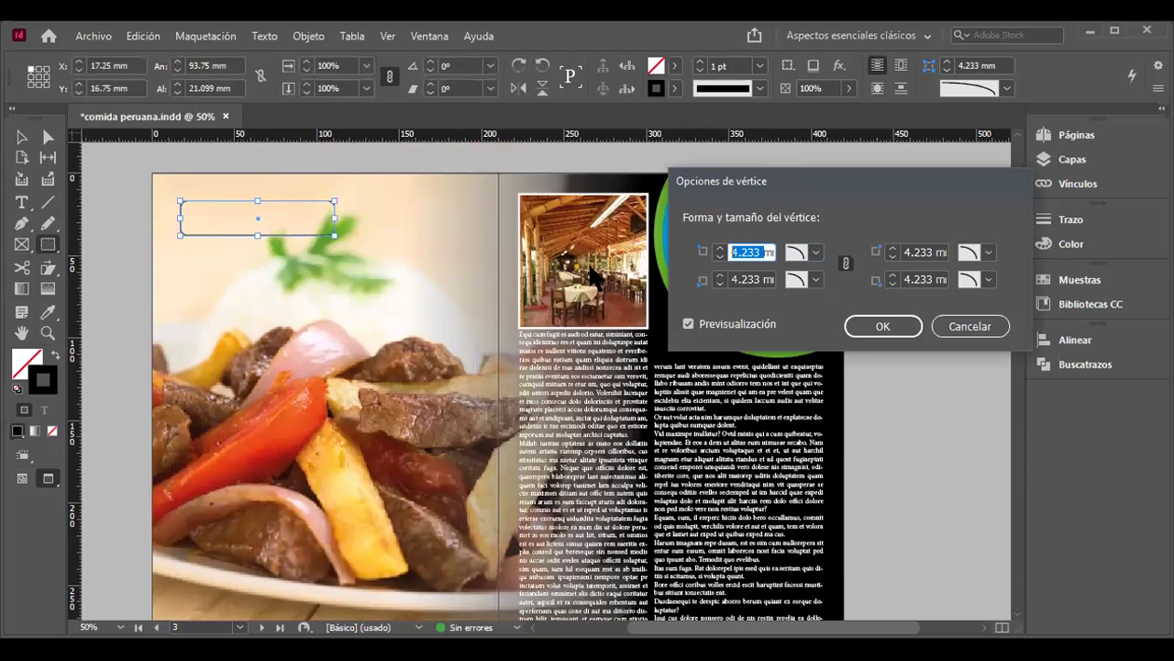
pyautogui.write('10')
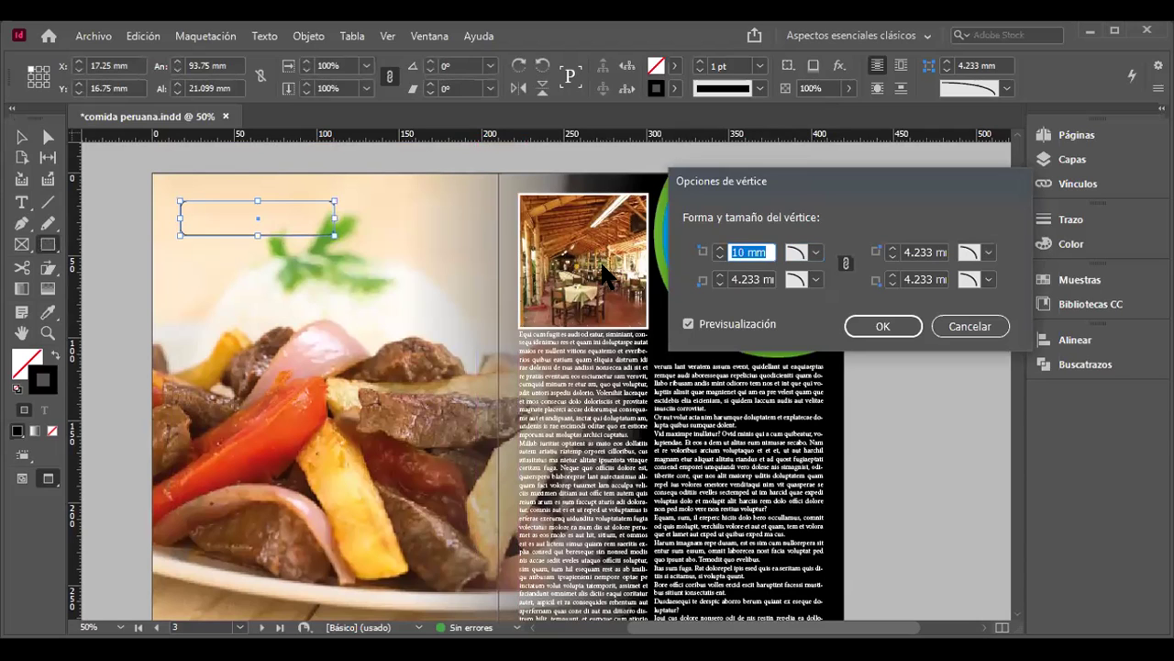
pyautogui.press('Return')
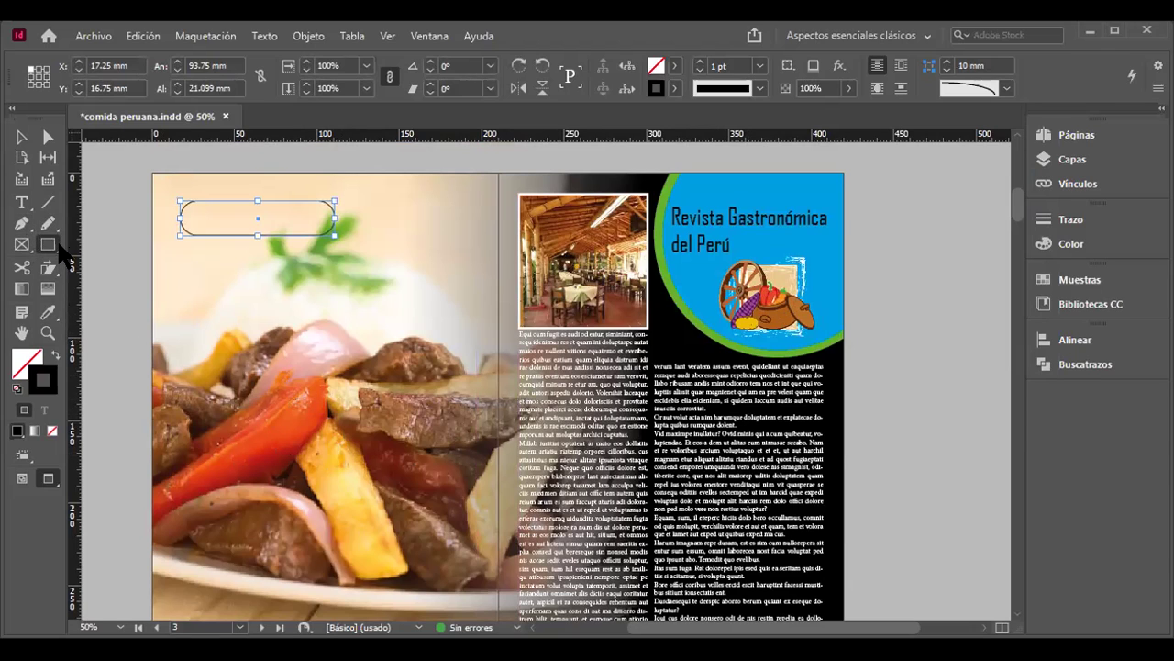
# Step: Fill the rounded rectangle with the red-orange sampled from the pepper in the food photo and leave it without a stroke
pyautogui.click(48, 312)
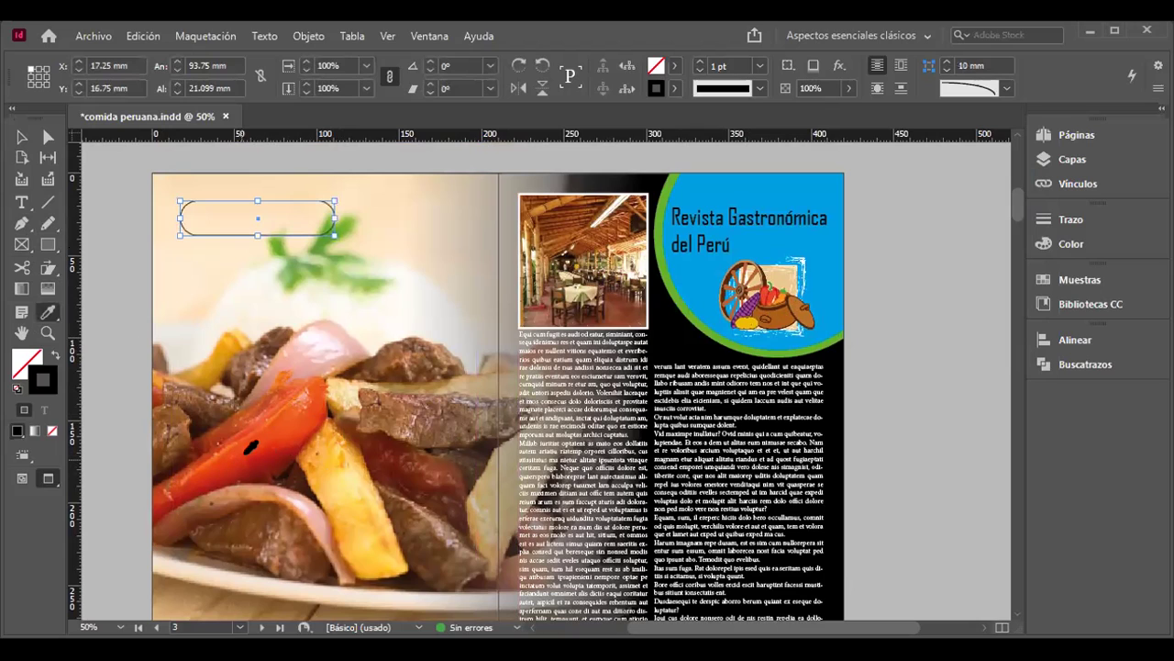
pyautogui.click(250, 446)
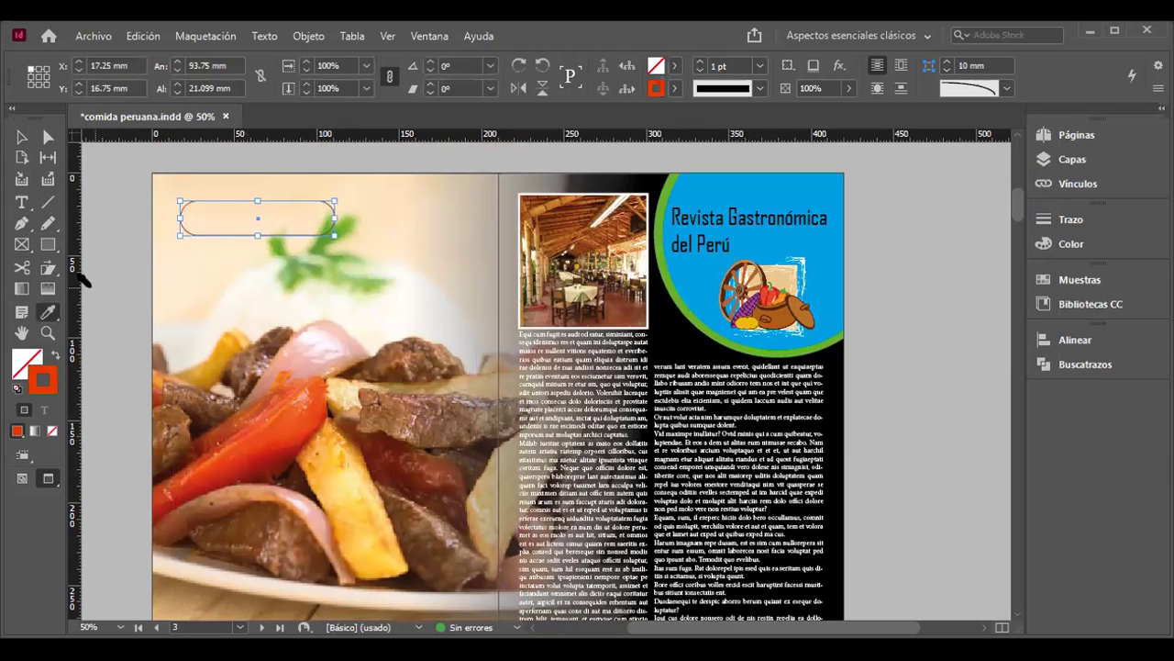
pyautogui.click(54, 356)
pyautogui.click(20, 136)
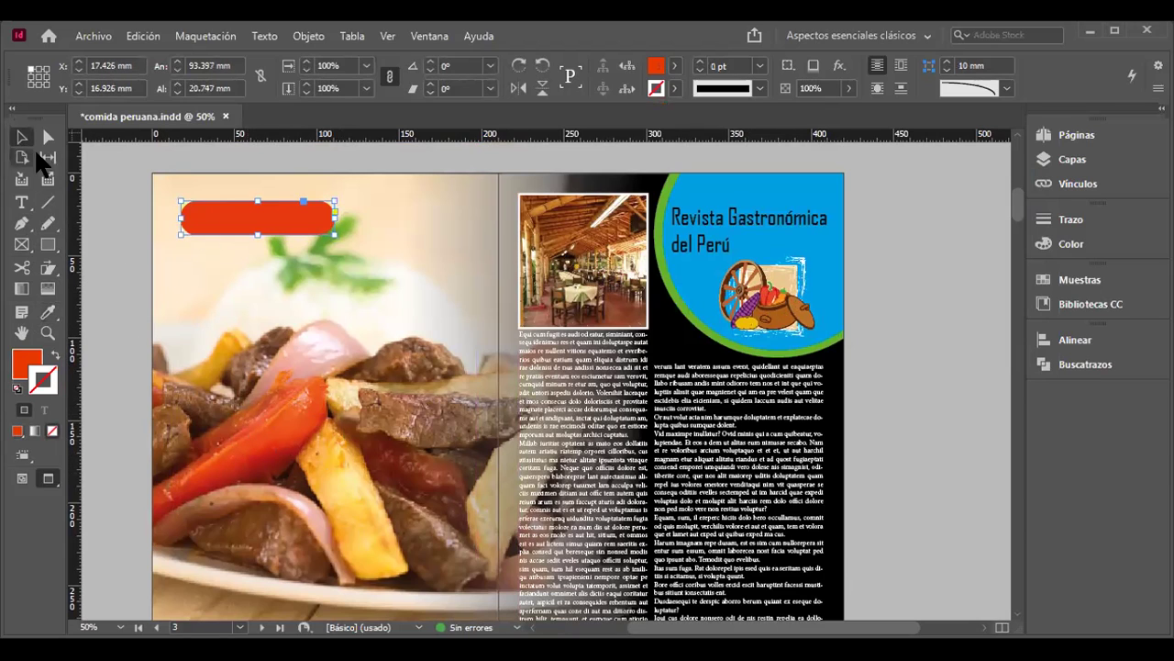
pyautogui.click(399, 396)
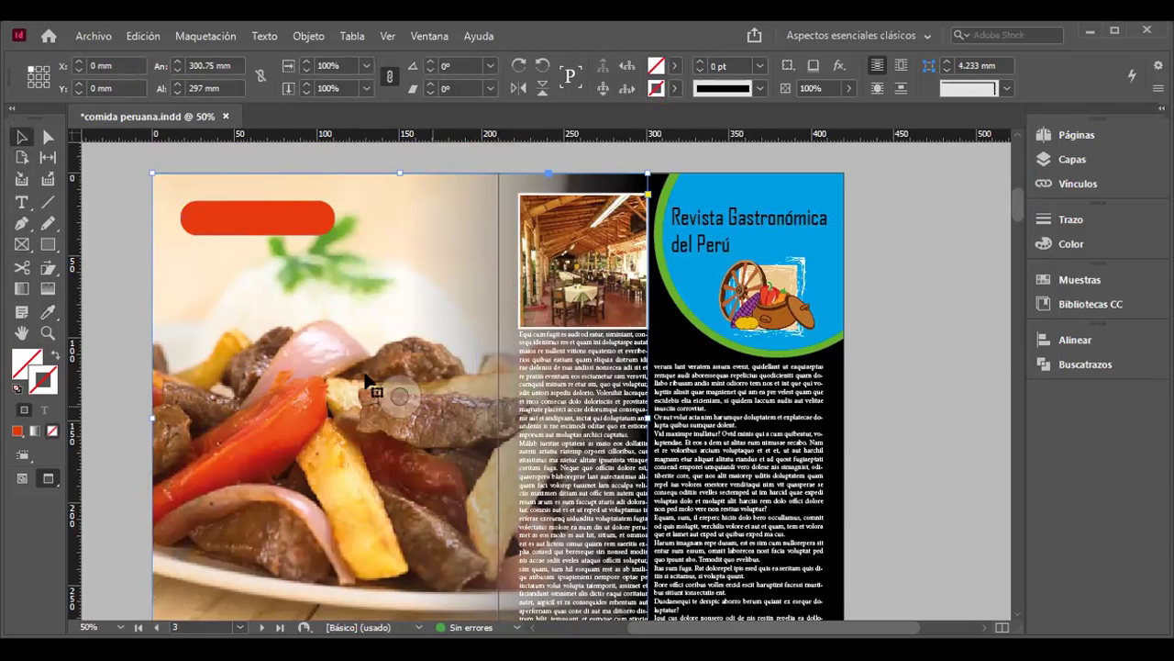
# Step: Create a text frame about 76.5 by 12.5 mm reading "Lomo Saltado" and move it onto the red rounded rectangle
pyautogui.click(21, 204)
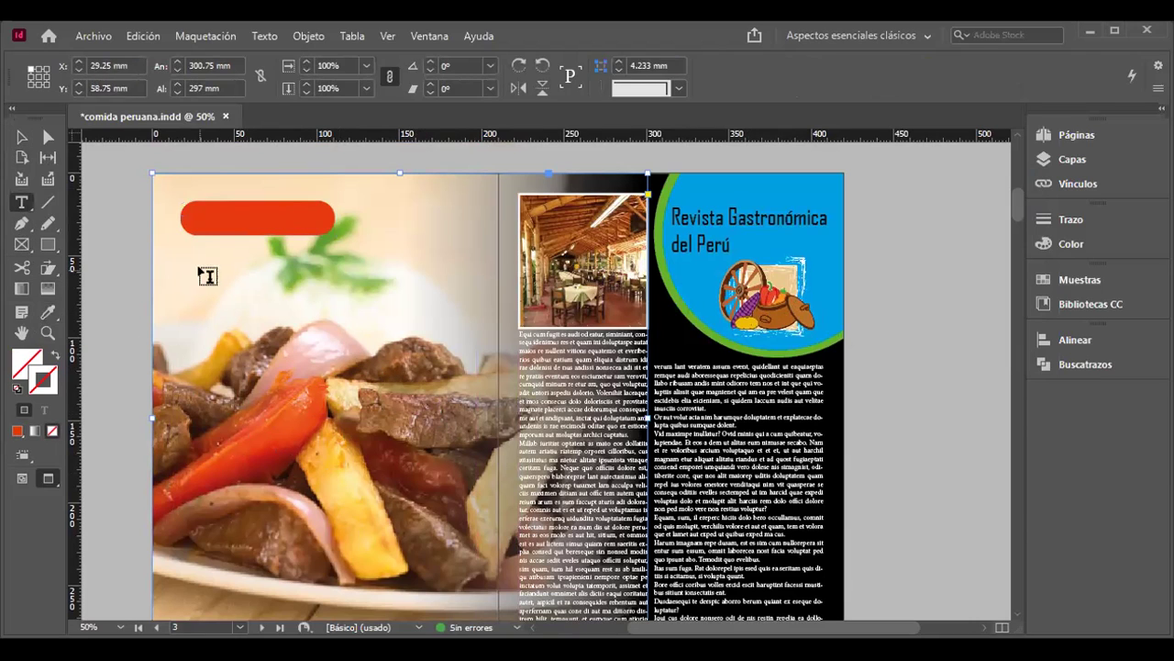
pyautogui.moveTo(190, 245)
pyautogui.mouseDown()
pyautogui.moveTo(297, 296)
pyautogui.moveTo(323, 288)
pyautogui.mouseUp()
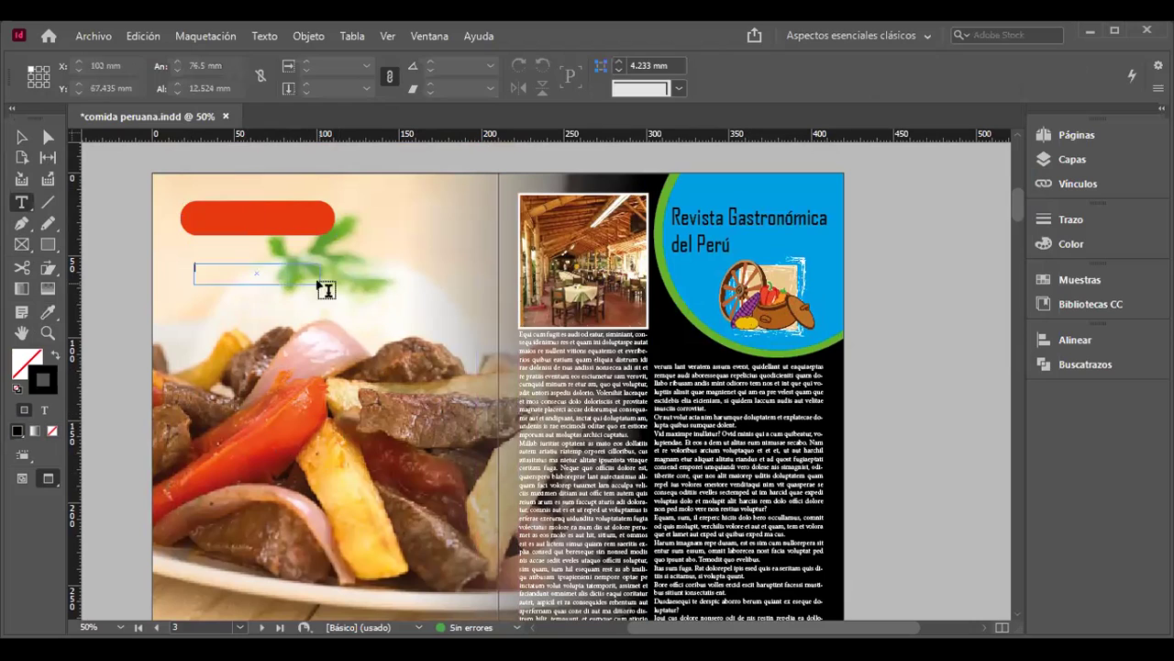
pyautogui.write('Lomo S')
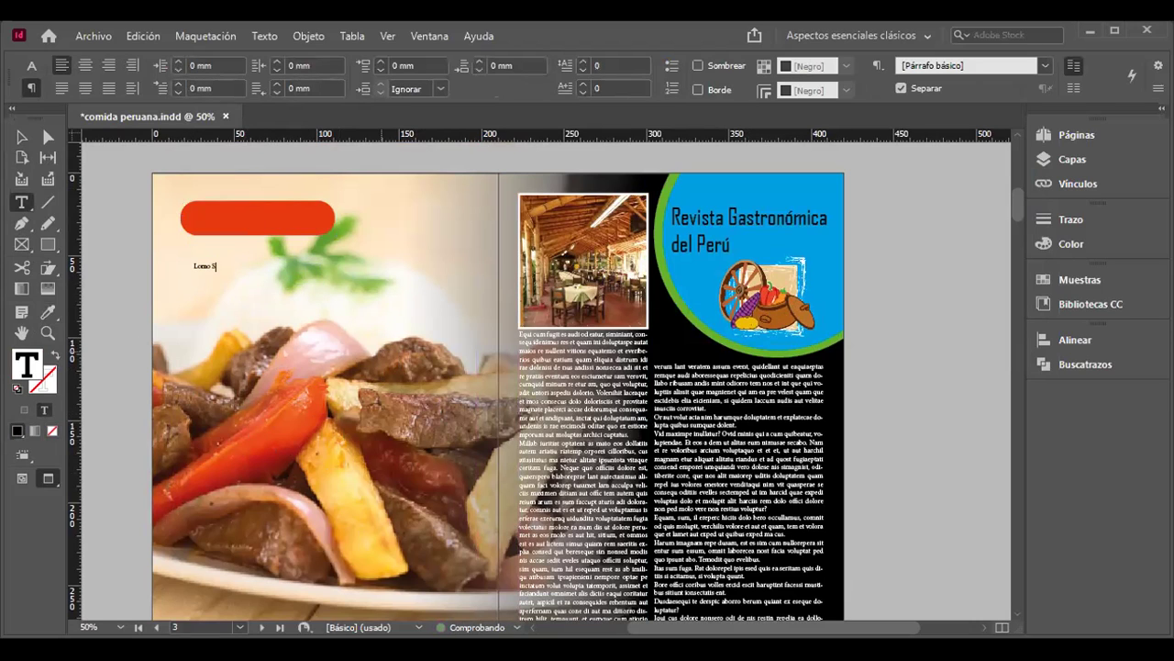
pyautogui.write('altado')
pyautogui.press('Escape')
pyautogui.moveTo(235, 266); pyautogui.dragTo(217, 213)
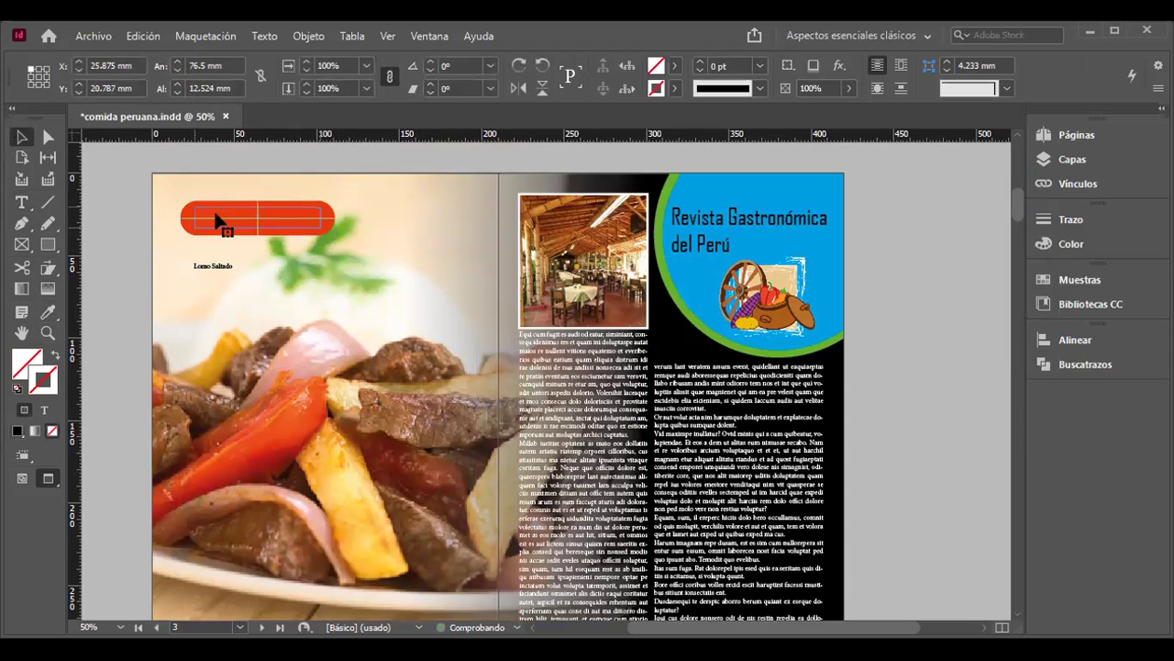
# Step: Select the whole "Lomo Saltado" text and switch to the Aspectos esenciales workspace
pyautogui.tripleClick(216, 210)
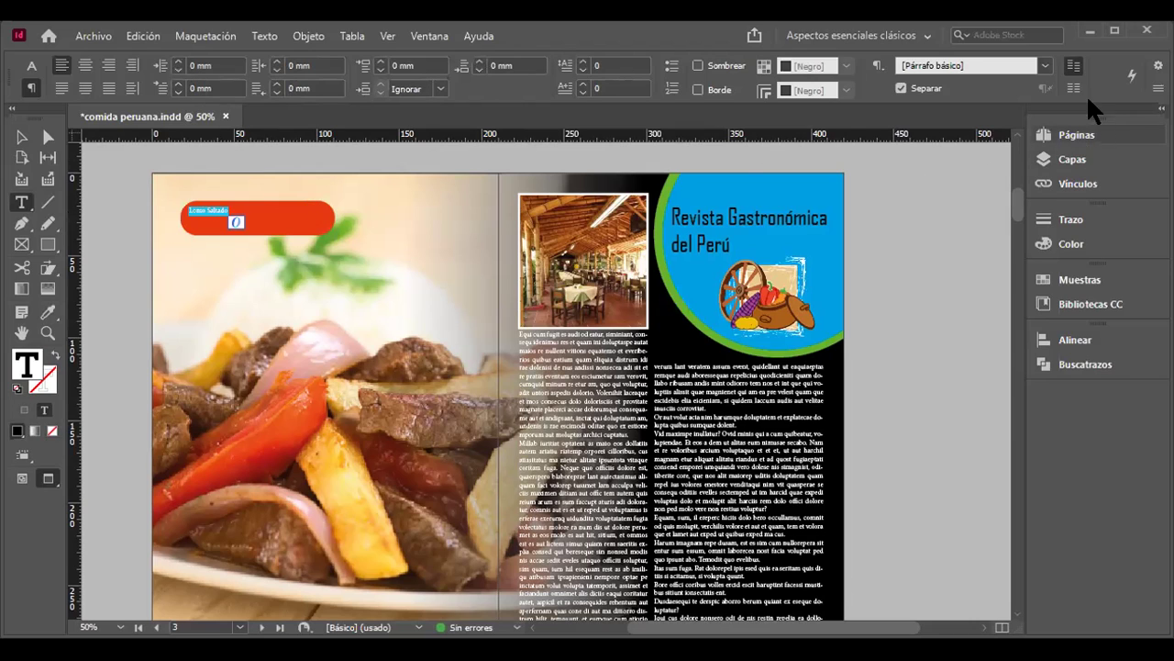
pyautogui.click(927, 35)
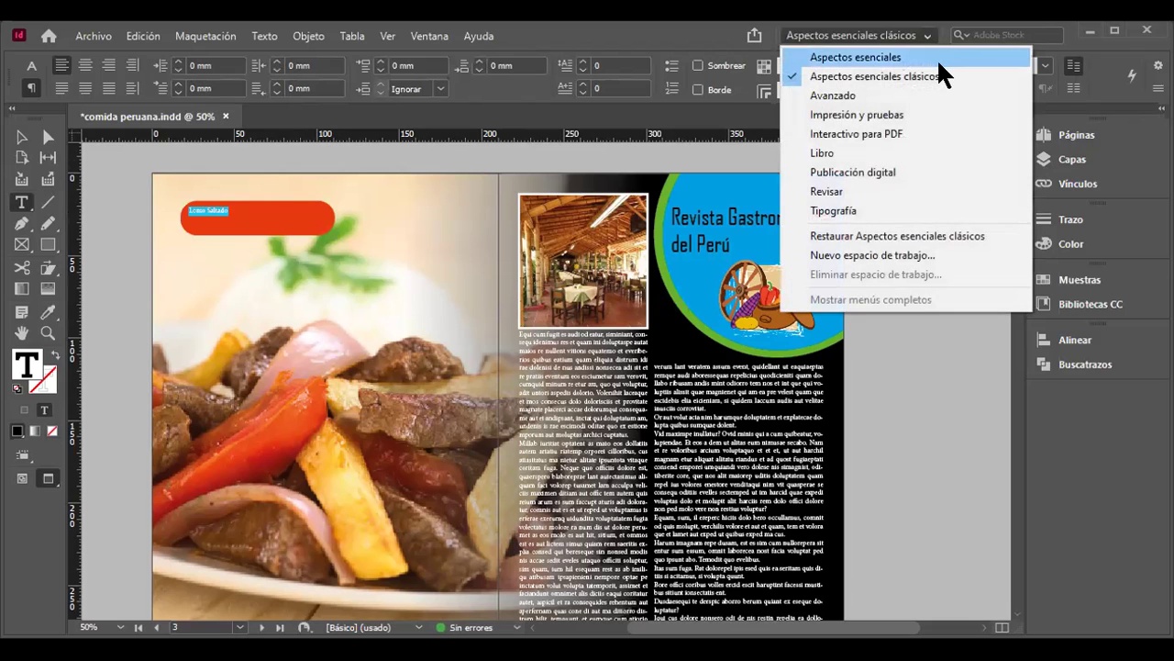
pyautogui.click(936, 61)
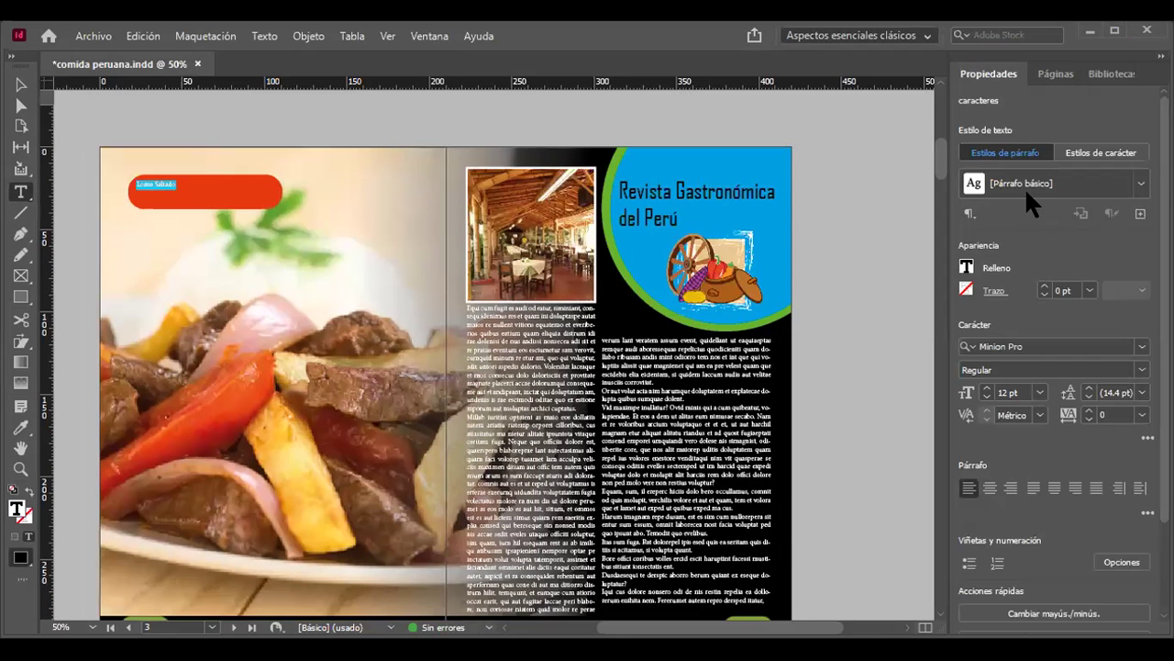
# Step: Try a font size of 45 pt on the "Lomo Saltado" title
pyautogui.doubleClick(1002, 392)
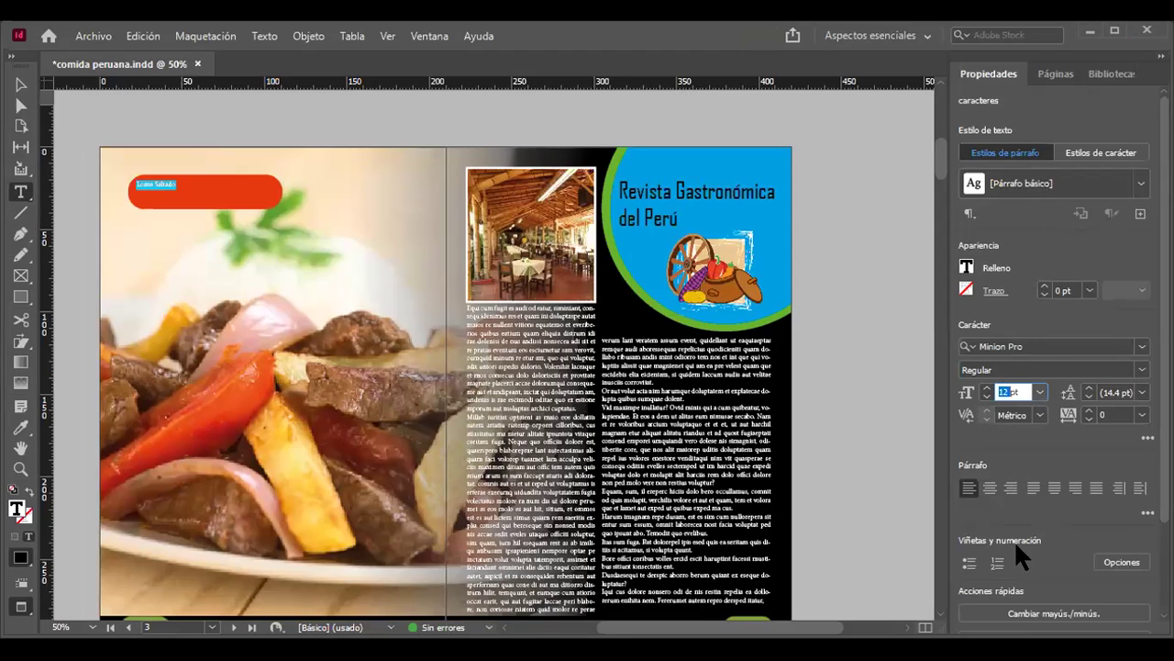
pyautogui.write('45')
pyautogui.press('Return')
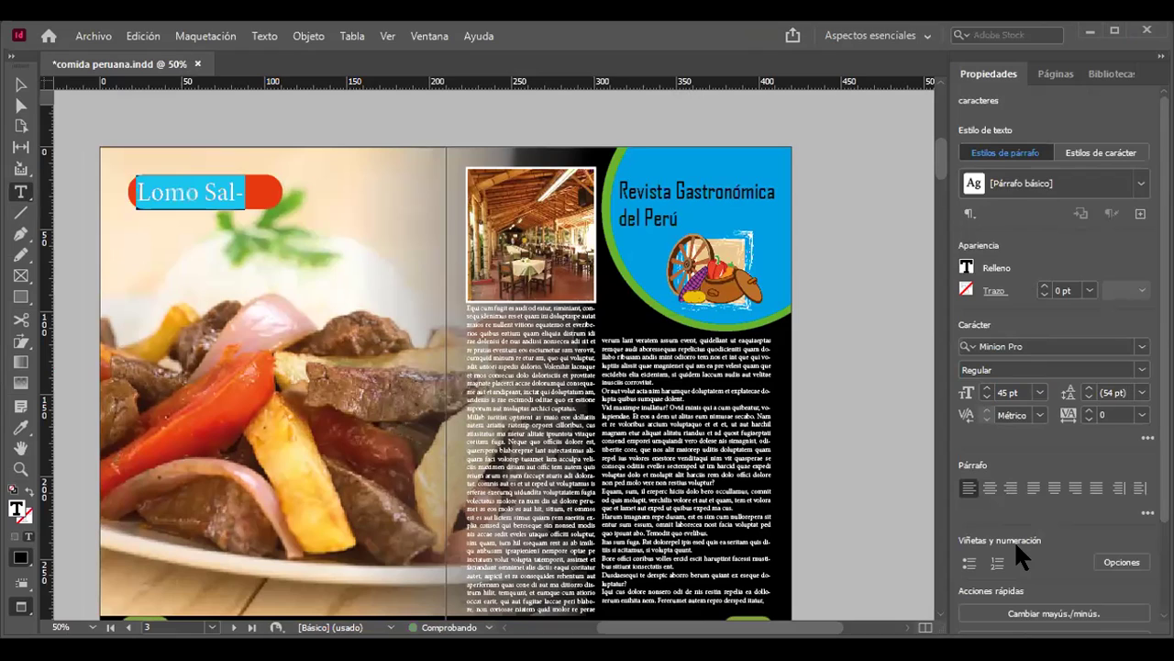
# Step: Set the "Lomo Saltado" title to 35 pt in the Berlin Sans FB Demi font
pyautogui.click(1002, 389)
pyautogui.doubleClick(1002, 389)
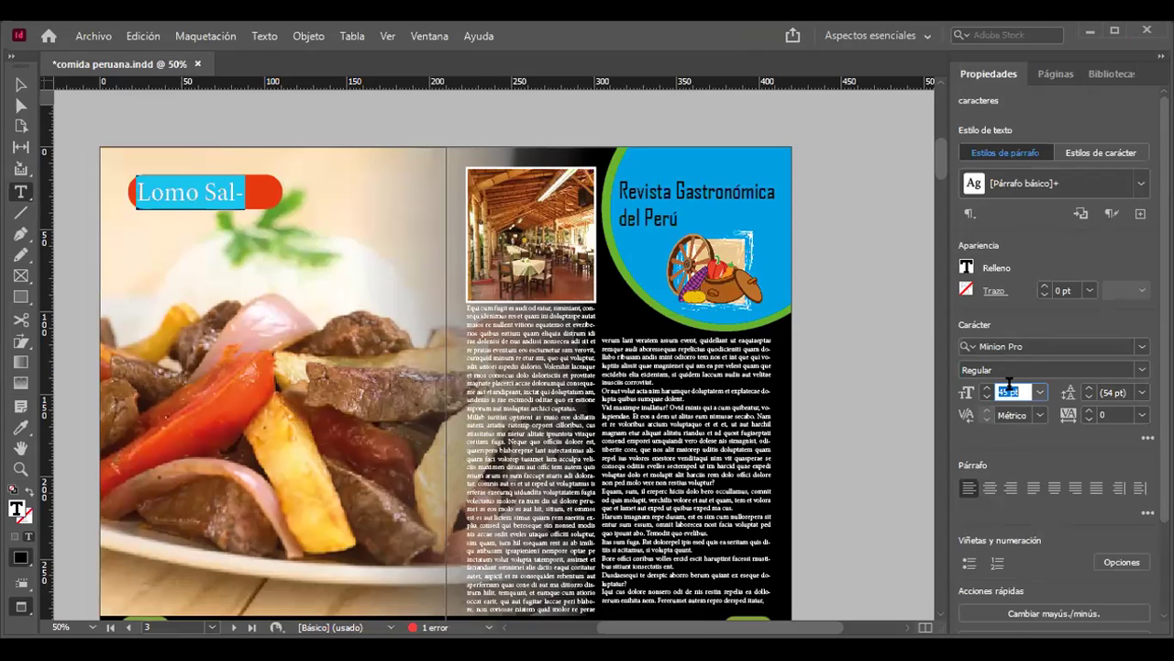
pyautogui.write('35')
pyautogui.press('Return')
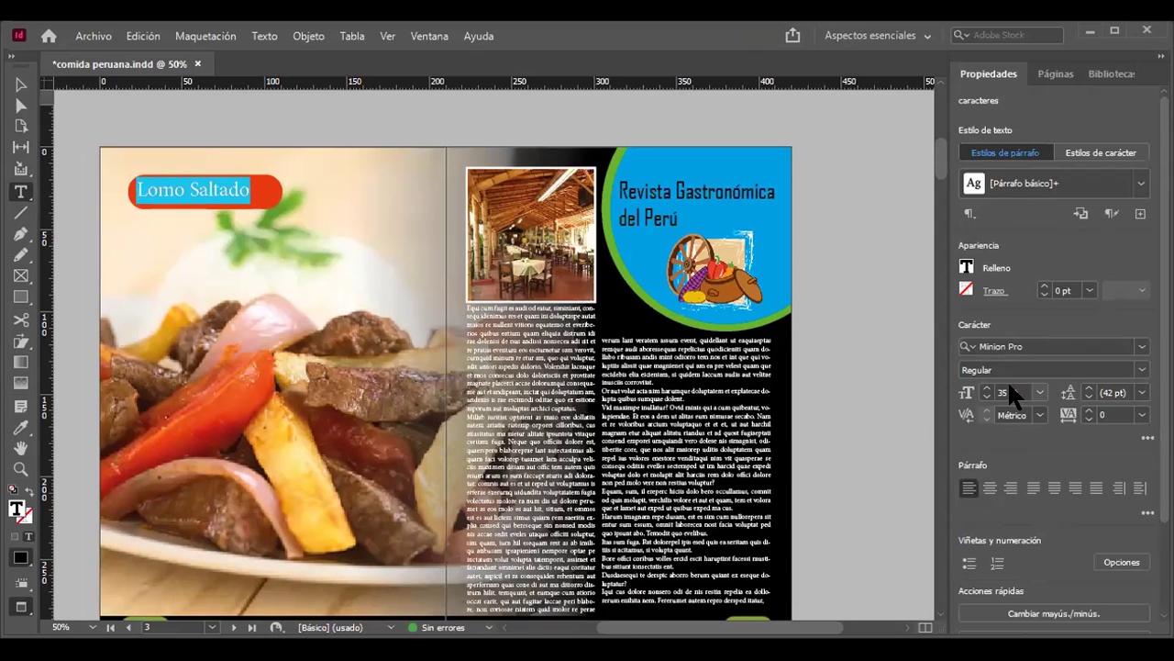
pyautogui.click(1142, 346)
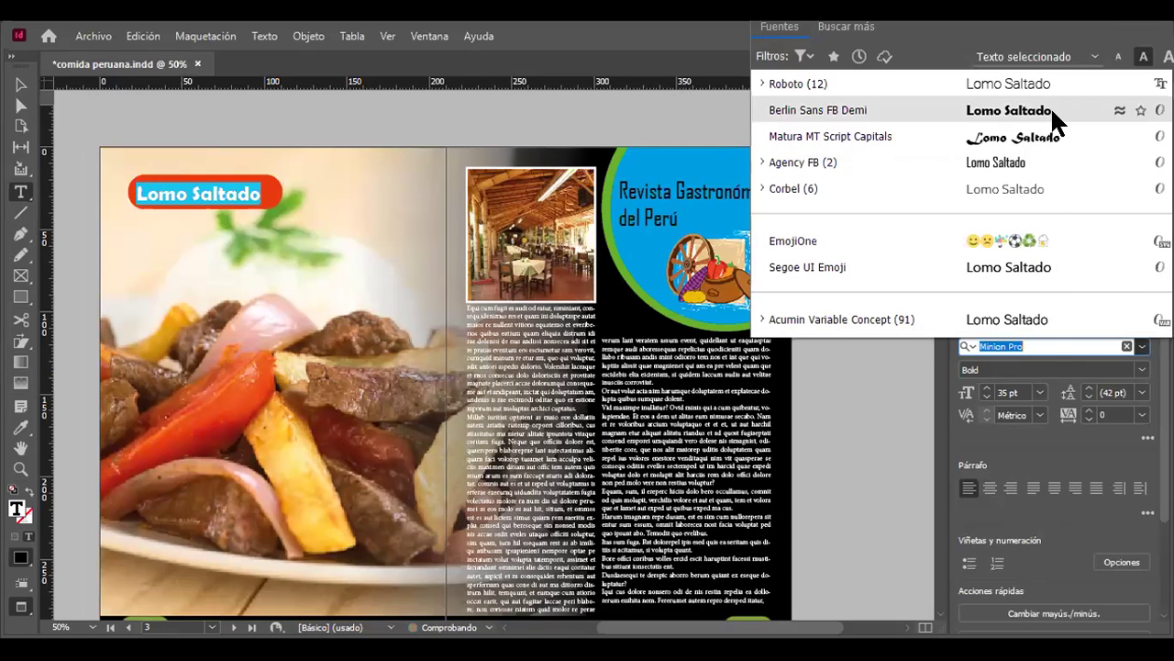
pyautogui.click(1052, 109)
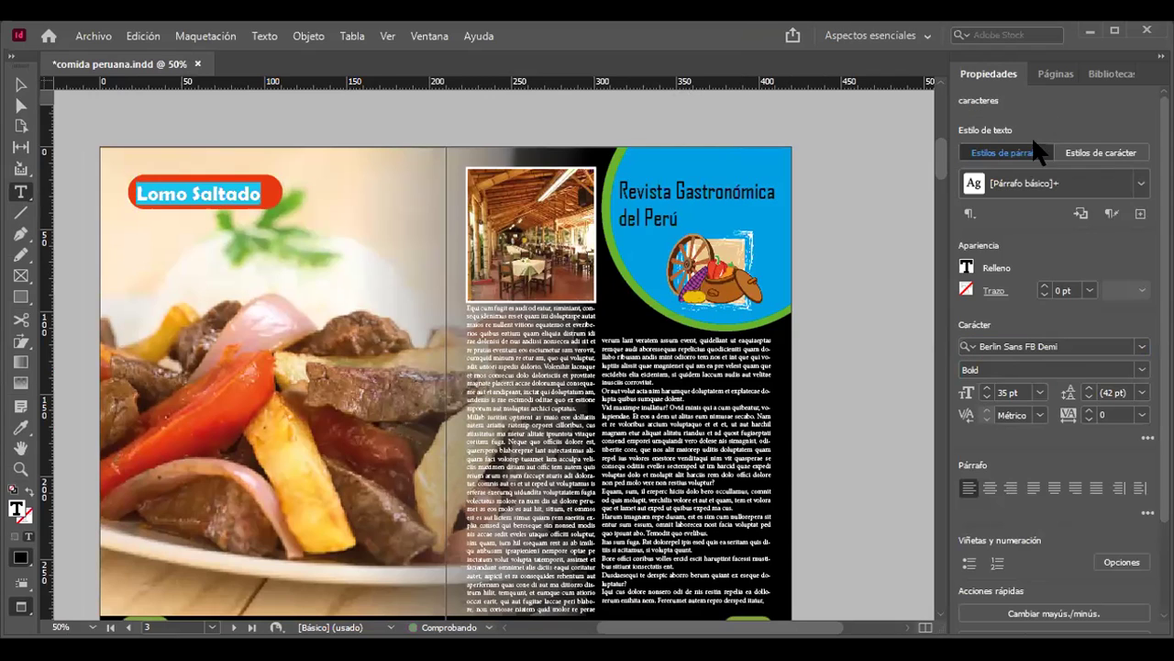
# Step: Change the "Lomo Saltado" title's text fill to [Papel]
pyautogui.click(965, 267)
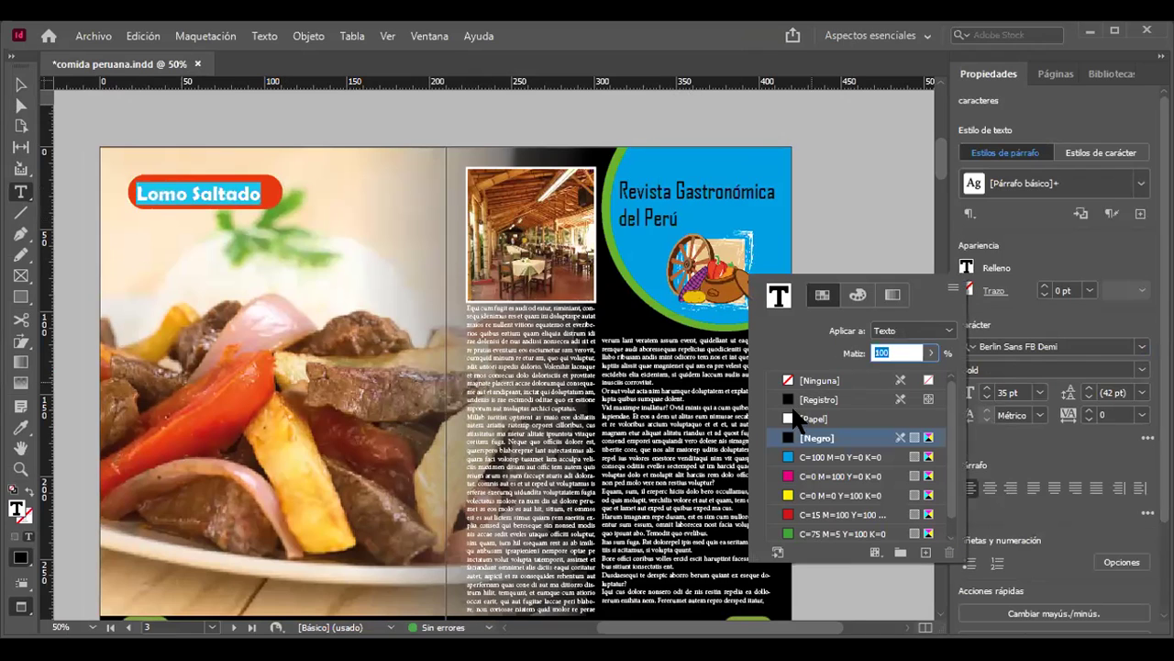
pyautogui.click(791, 419)
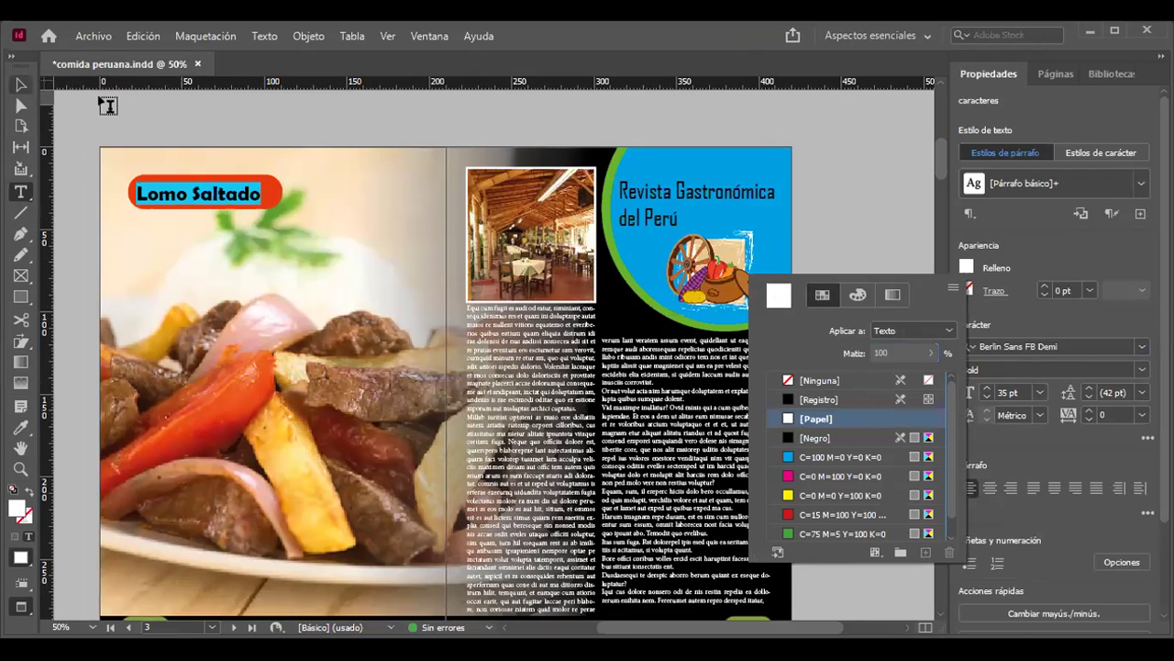
pyautogui.click(105, 106)
pyautogui.click(195, 193)
pyautogui.click(22, 85)
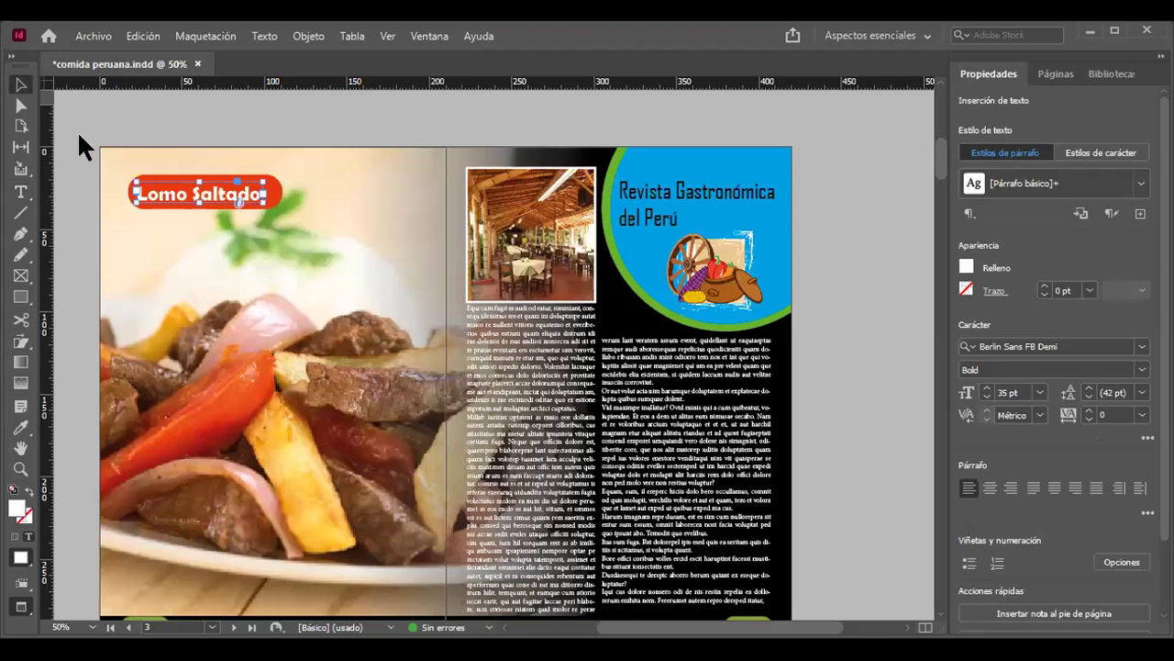
# Step: Nudge the "Lomo Saltado" text frame slightly up and to the right on the red rounded label
pyautogui.click(169, 112)
pyautogui.click(220, 194)
pyautogui.press('Up')
pyautogui.press('Up')
pyautogui.press('Up')
pyautogui.press('Up')
pyautogui.press('Up')
pyautogui.press('Right')
pyautogui.press('Right')
pyautogui.press('Right')
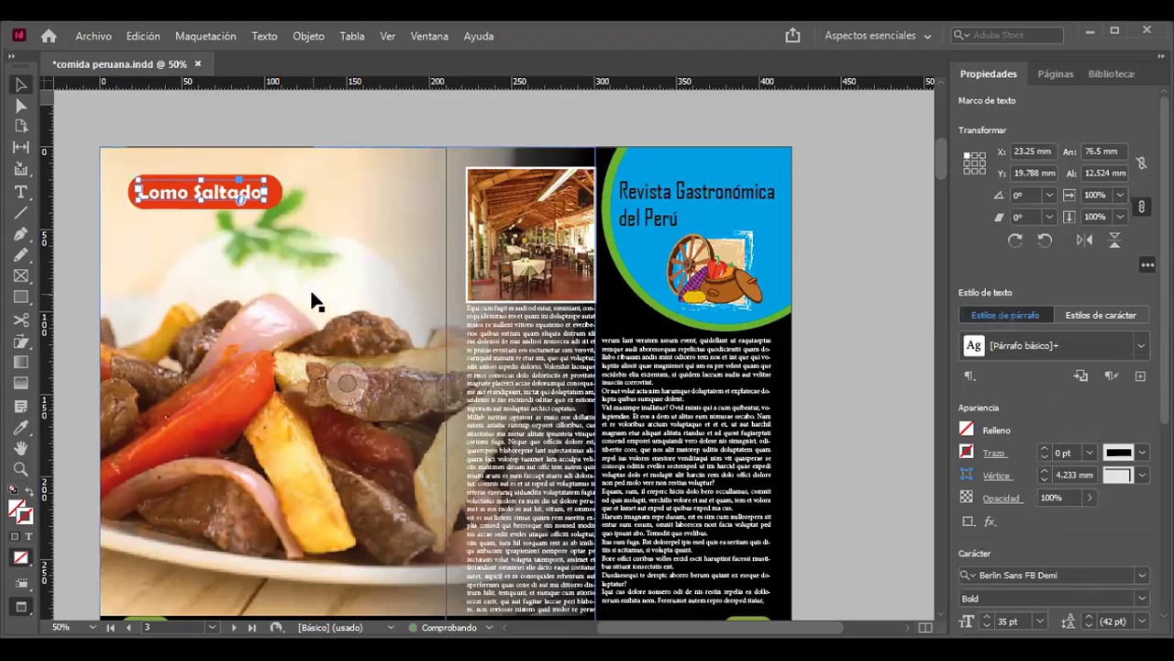
pyautogui.click(863, 424)
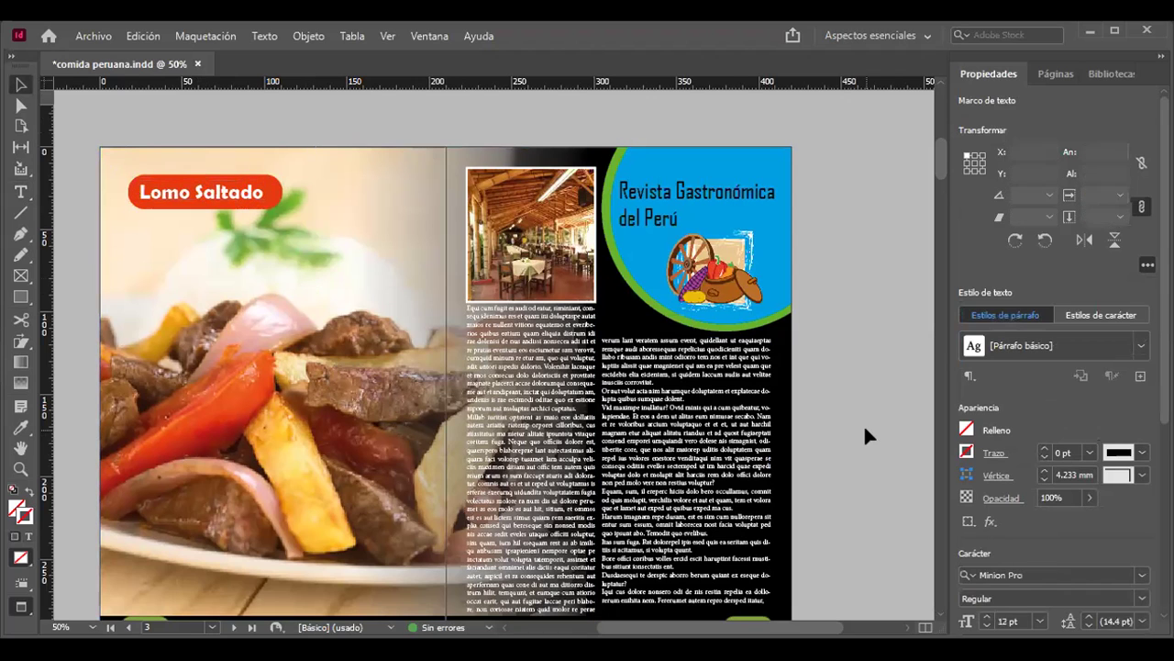
# Step: Open the A-Página maestra spread and delete the green rounded rectangle behind the left page's number
pyautogui.moveTo(855, 416); pyautogui.dragTo(791, 394)
pyautogui.moveTo(889, 396); pyautogui.dragTo(902, 412)
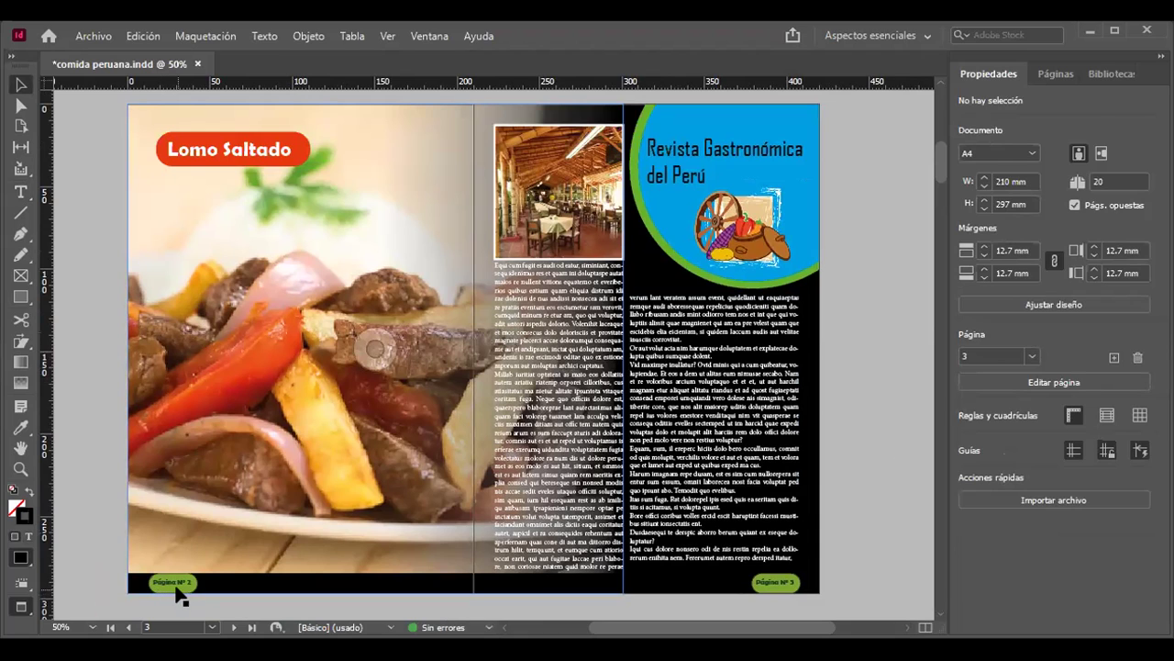
pyautogui.click(778, 588)
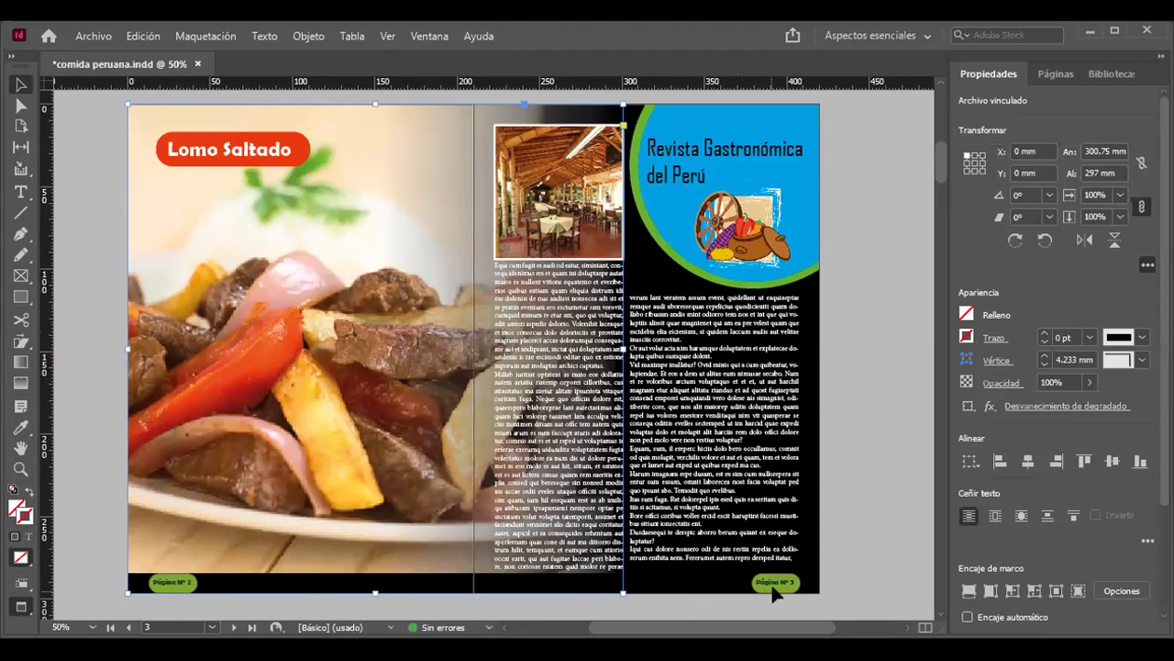
pyautogui.click(888, 475)
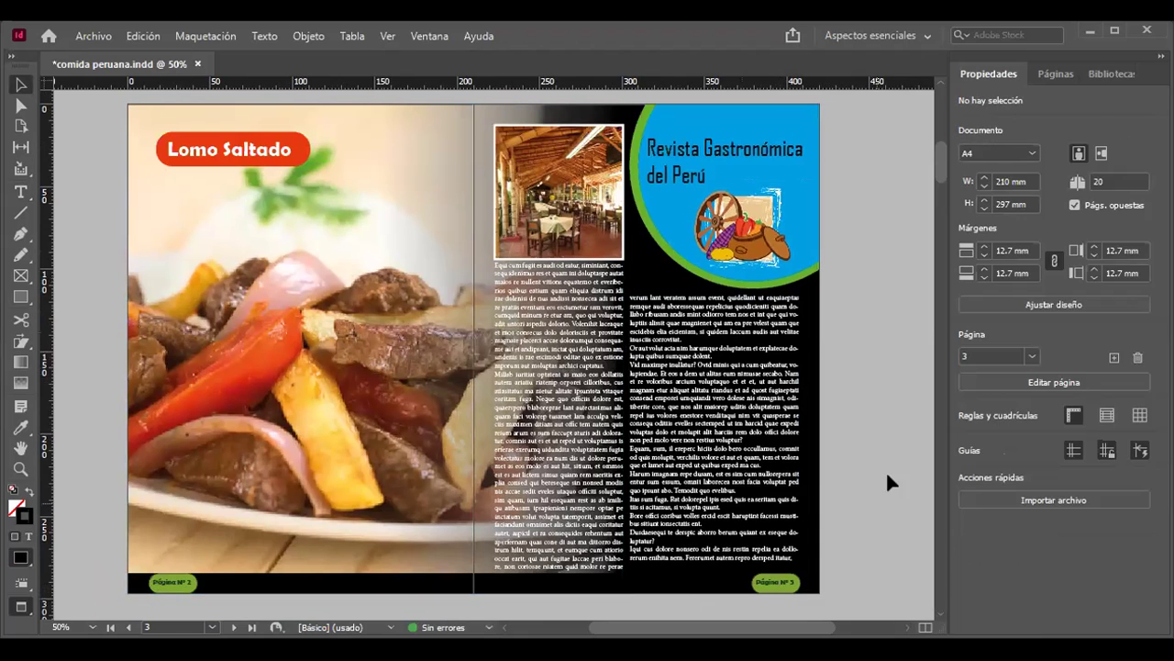
pyautogui.click(1055, 73)
pyautogui.doubleClick(1004, 123)
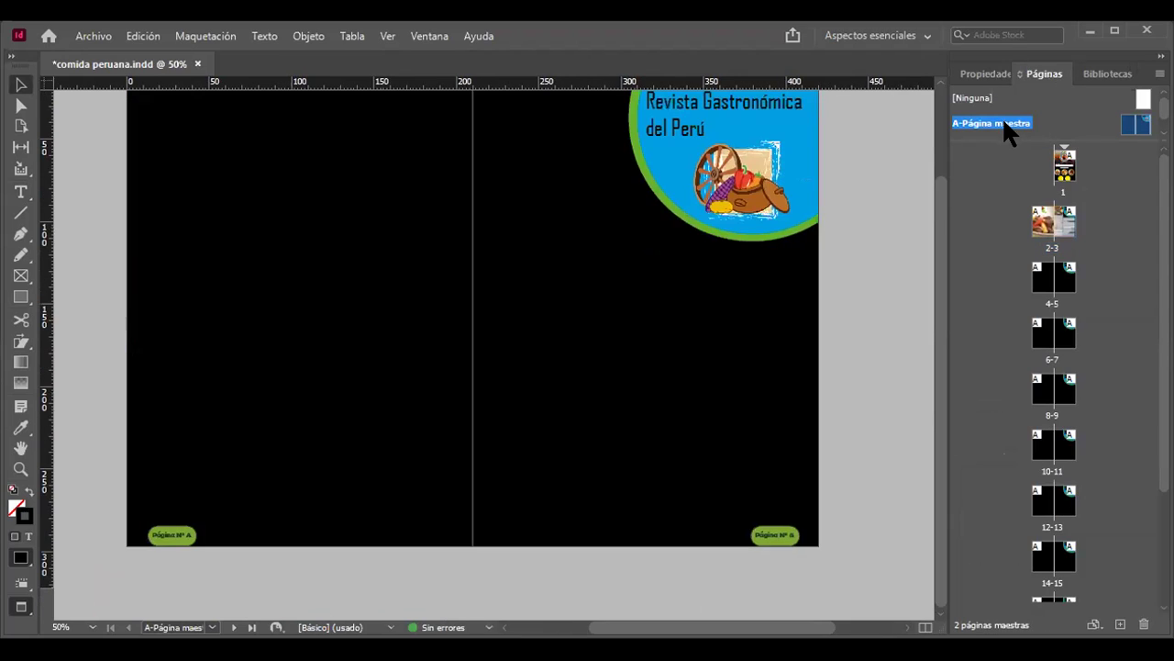
pyautogui.click(183, 546)
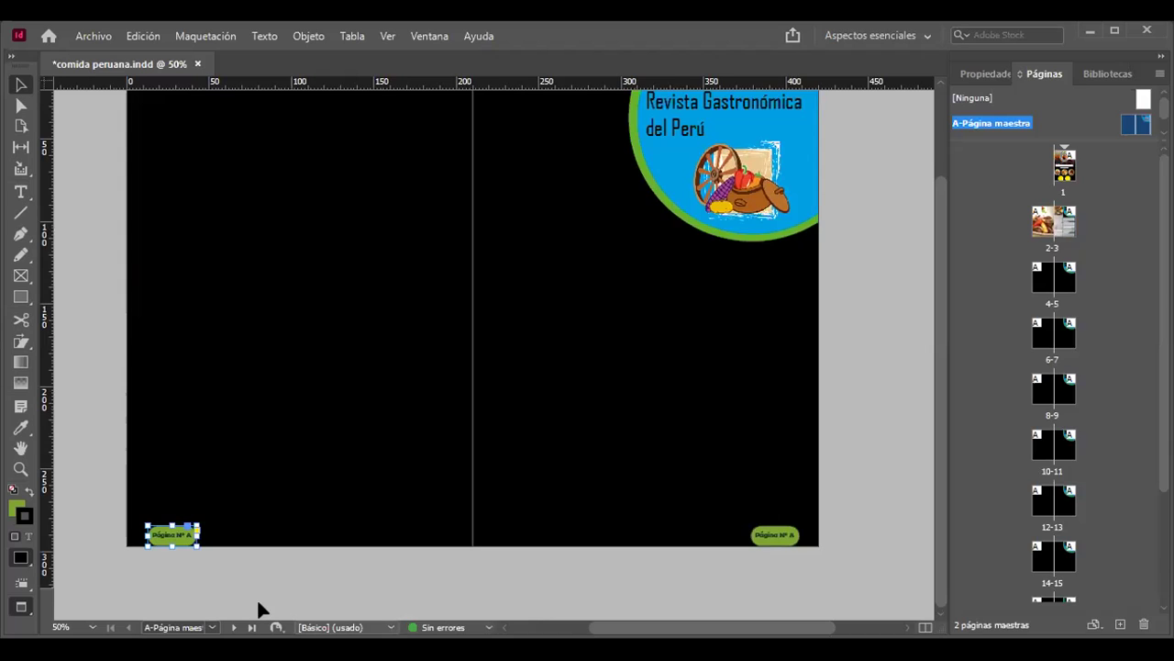
pyautogui.hotkey('ctrl', 'z')
# Step: Set the left page number's text fill to [Papel] and move it closer to the page's outer edge
pyautogui.click(176, 537)
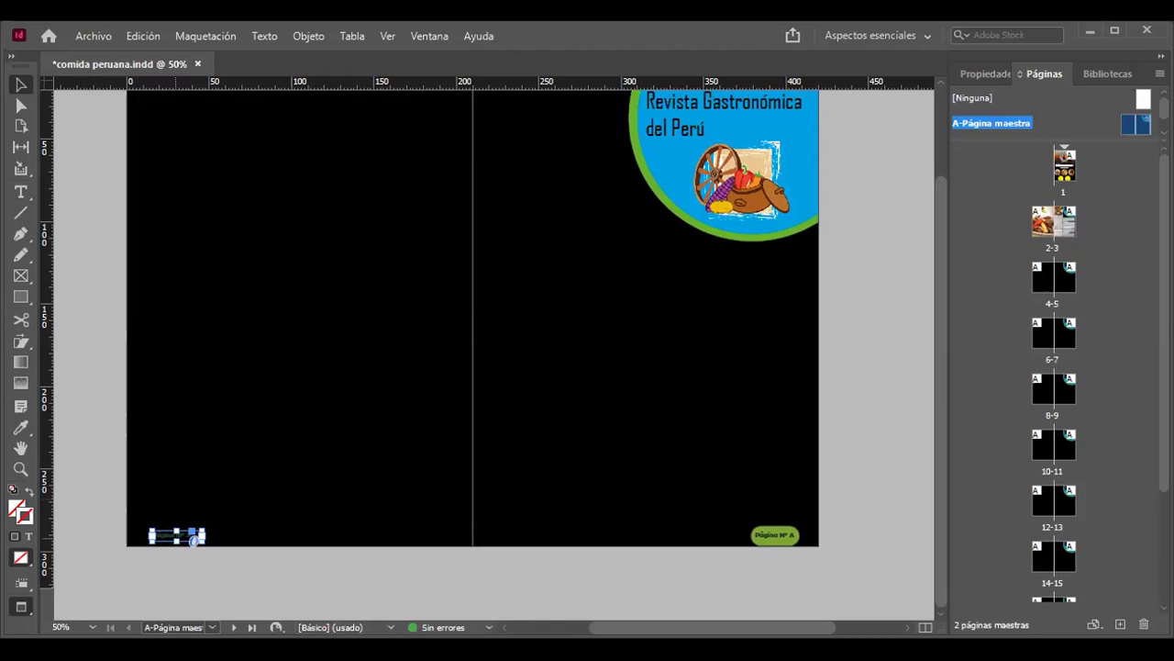
pyautogui.click(989, 75)
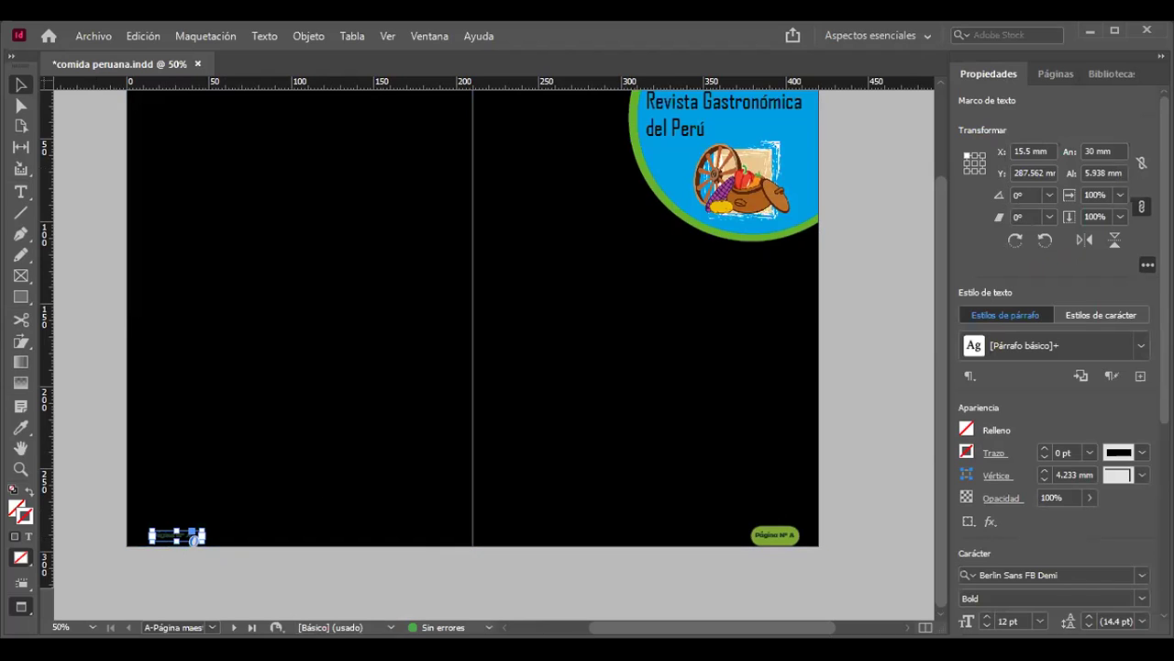
pyautogui.click(28, 536)
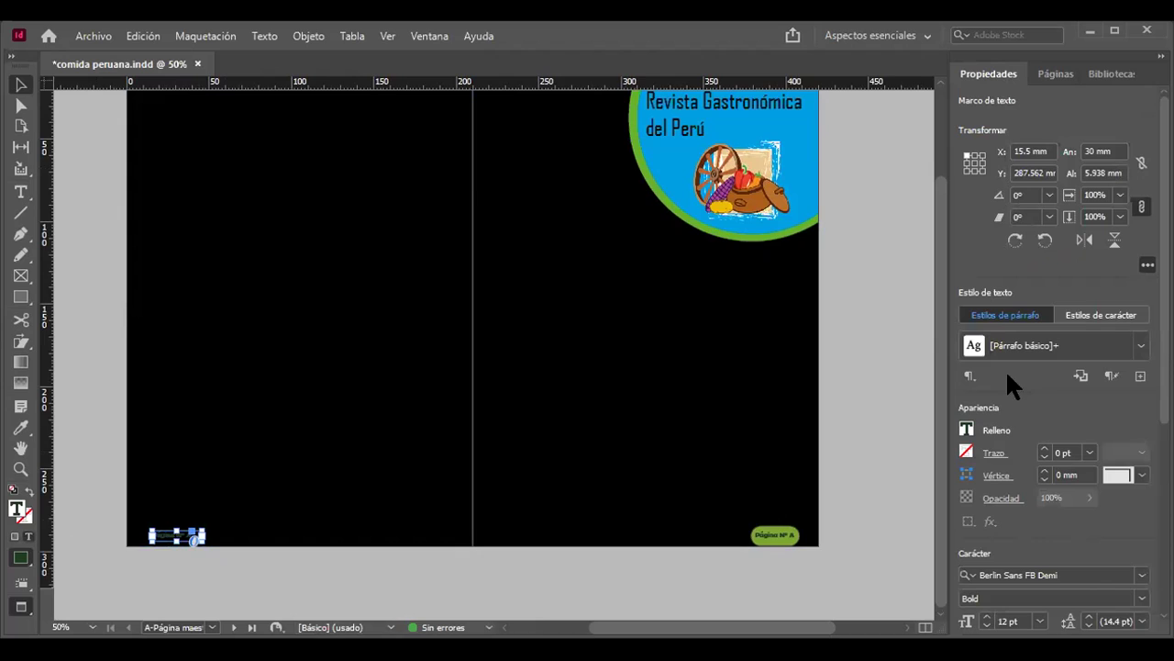
pyautogui.click(967, 430)
pyautogui.click(1031, 581)
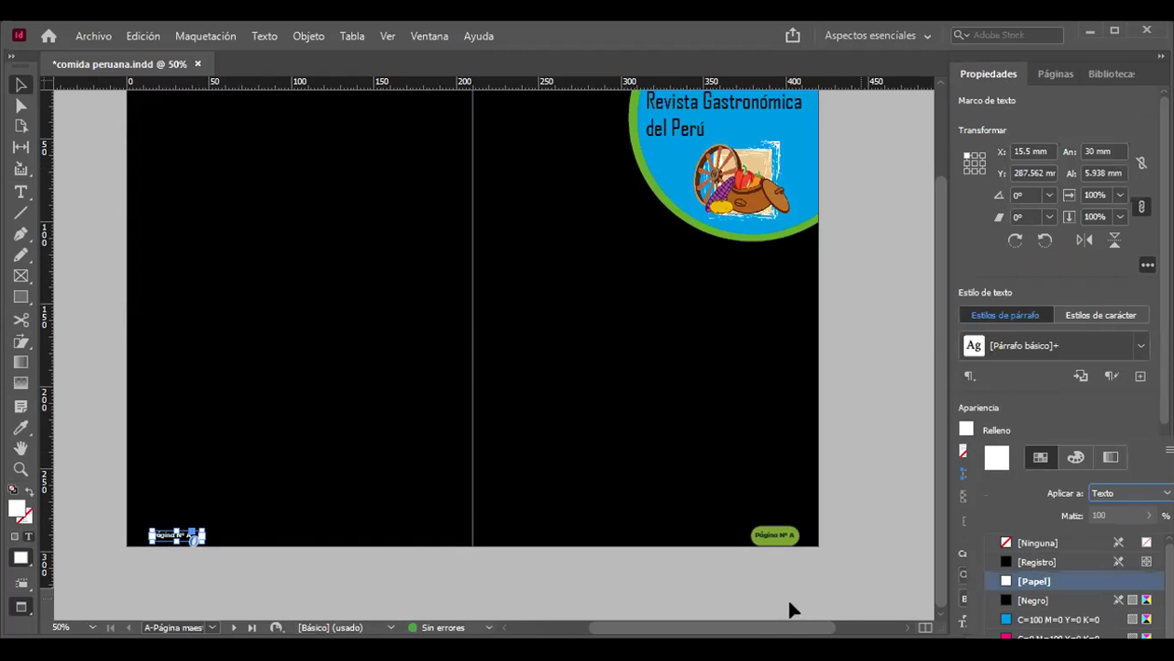
pyautogui.click(598, 605)
pyautogui.moveTo(195, 539); pyautogui.dragTo(183, 555)
# Step: Delete the green rounded rectangle behind the right master page's number
pyautogui.click(805, 550)
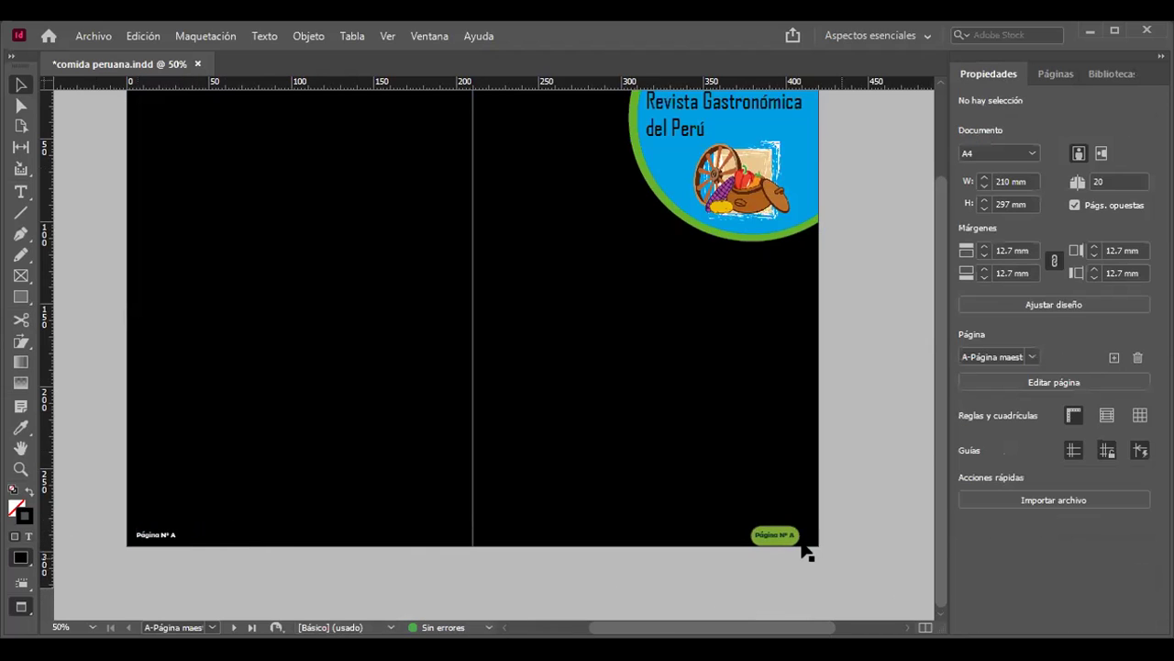
pyautogui.click(794, 540)
pyautogui.click(780, 554)
pyautogui.click(775, 537)
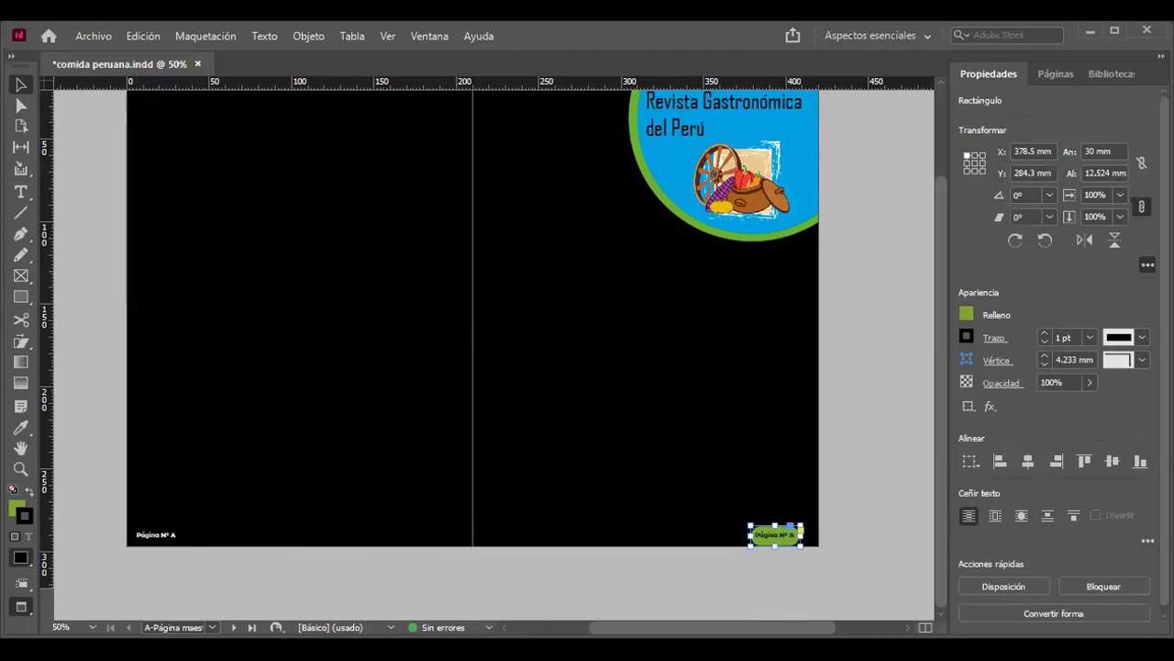
pyautogui.press('Delete')
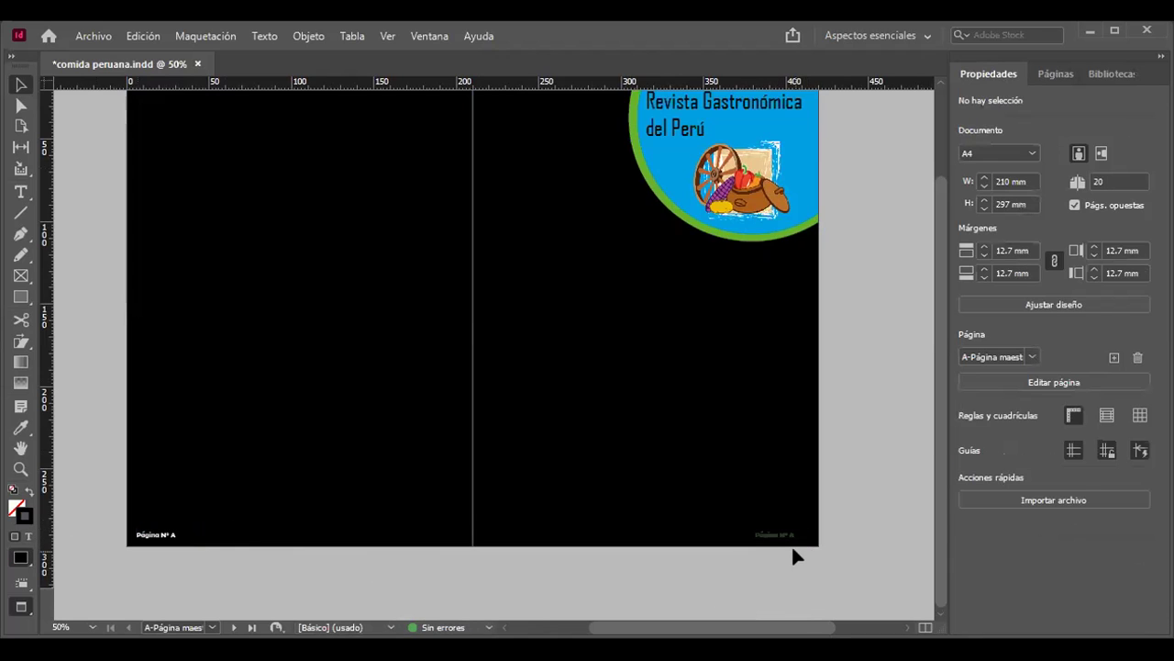
# Step: Move the right page number slightly towards the outer edge and make its text white
pyautogui.moveTo(790, 538); pyautogui.dragTo(788, 540)
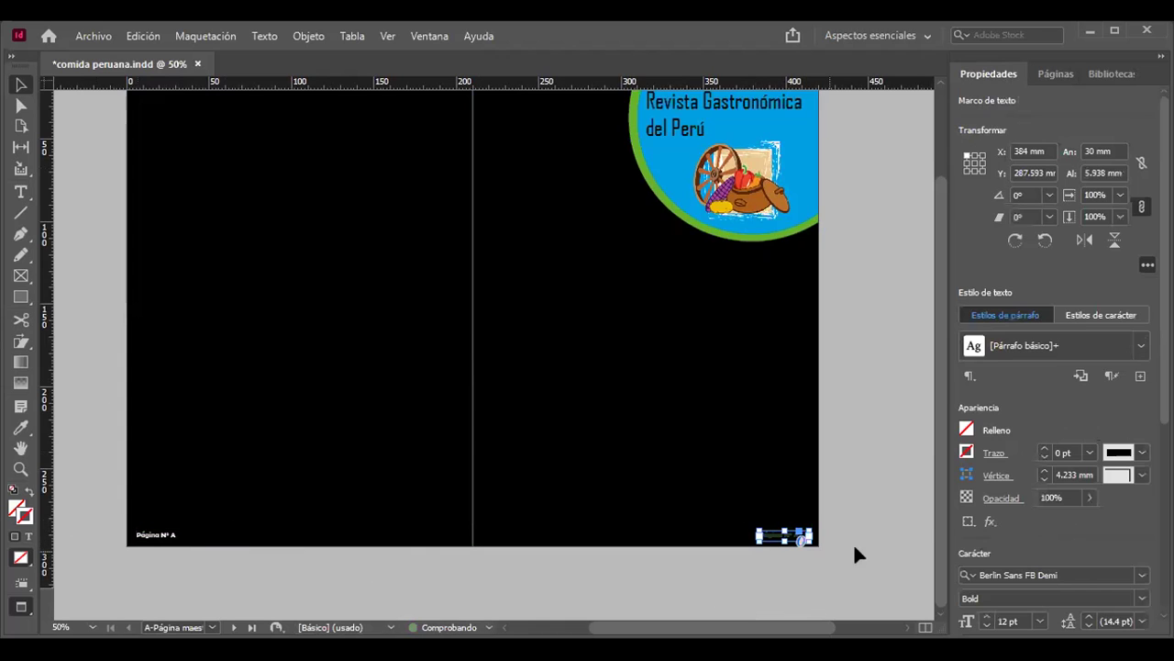
pyautogui.click(29, 536)
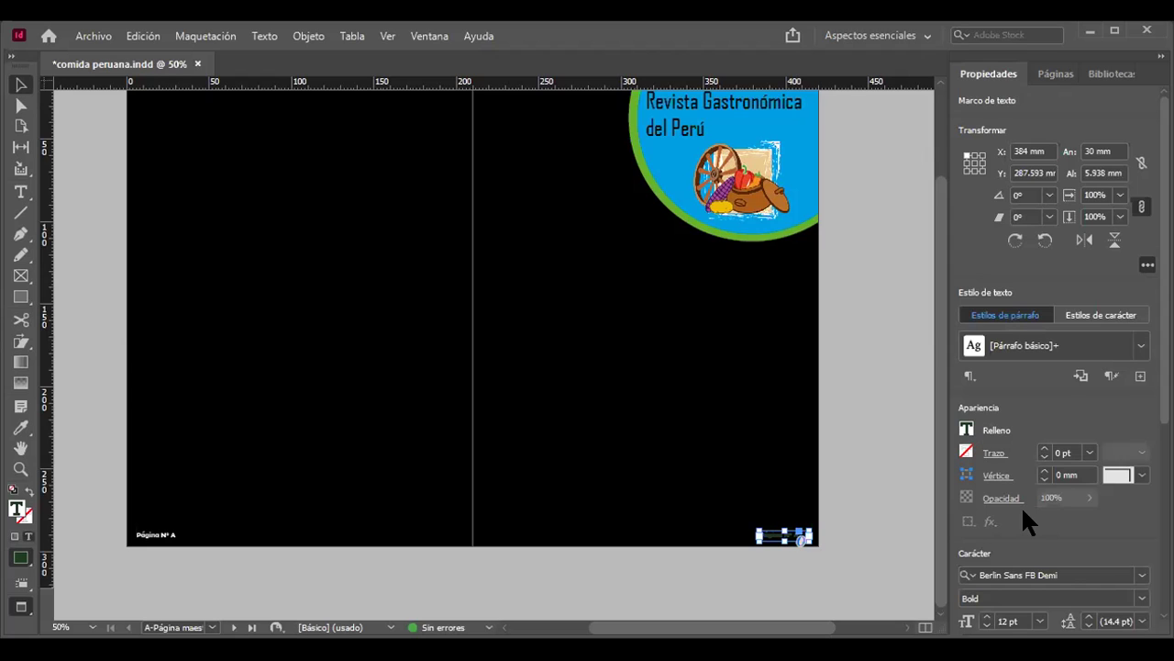
pyautogui.click(864, 586)
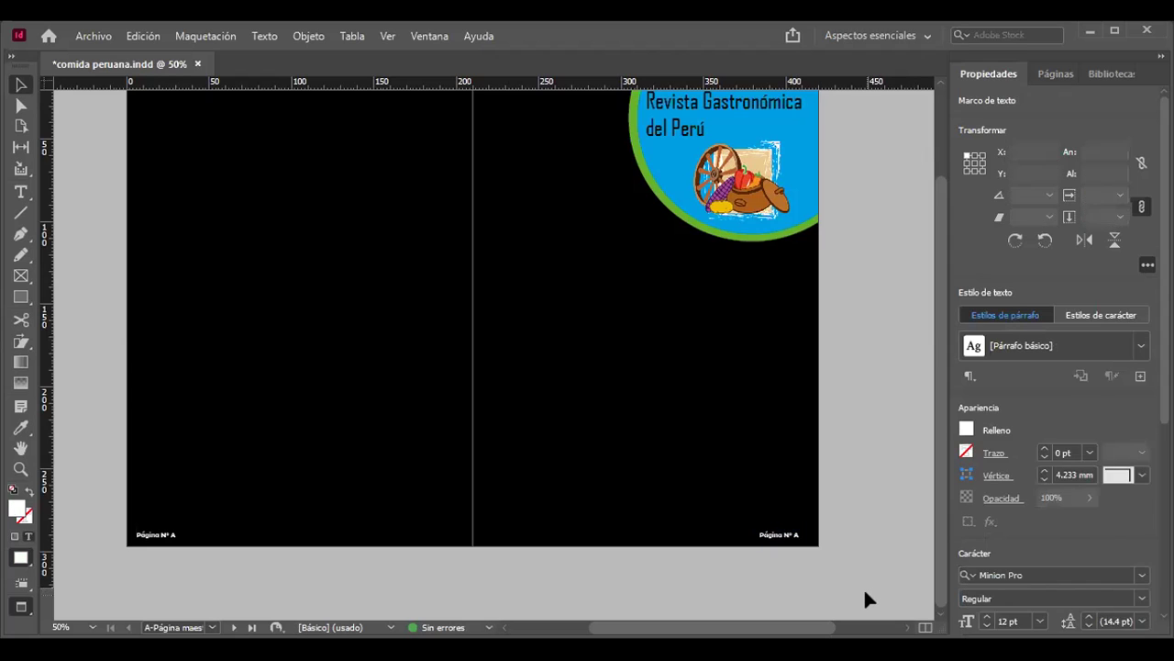
pyautogui.click(865, 586)
# Step: Return from the master spread to the pages 2–3 spread
pyautogui.click(1056, 75)
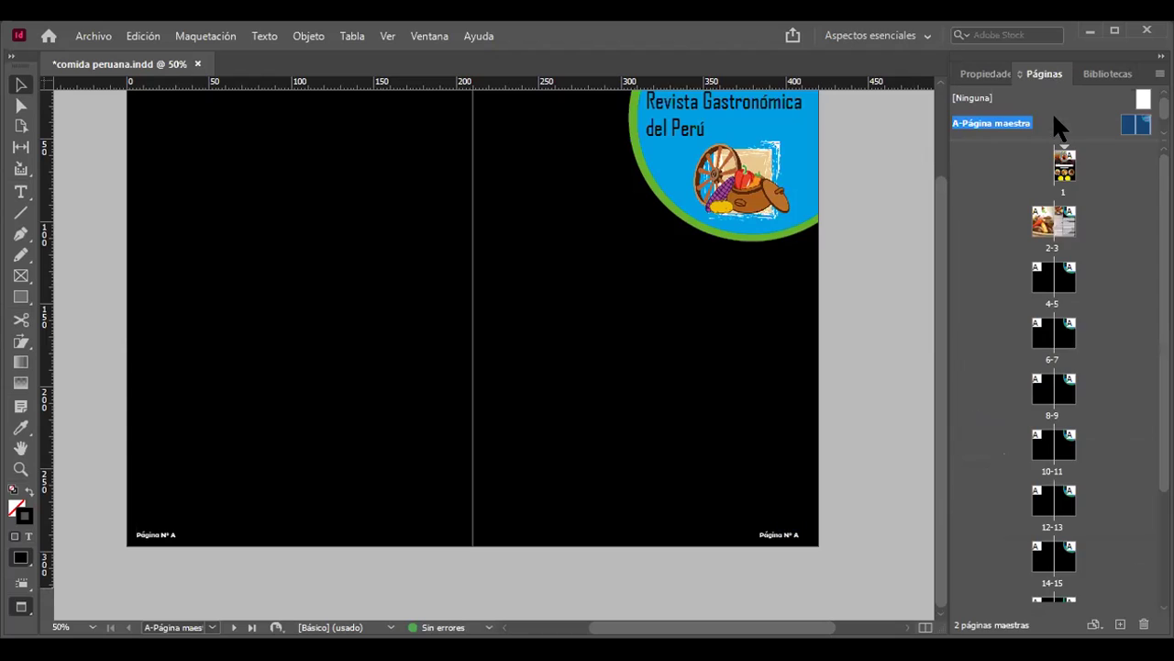
pyautogui.doubleClick(1053, 250)
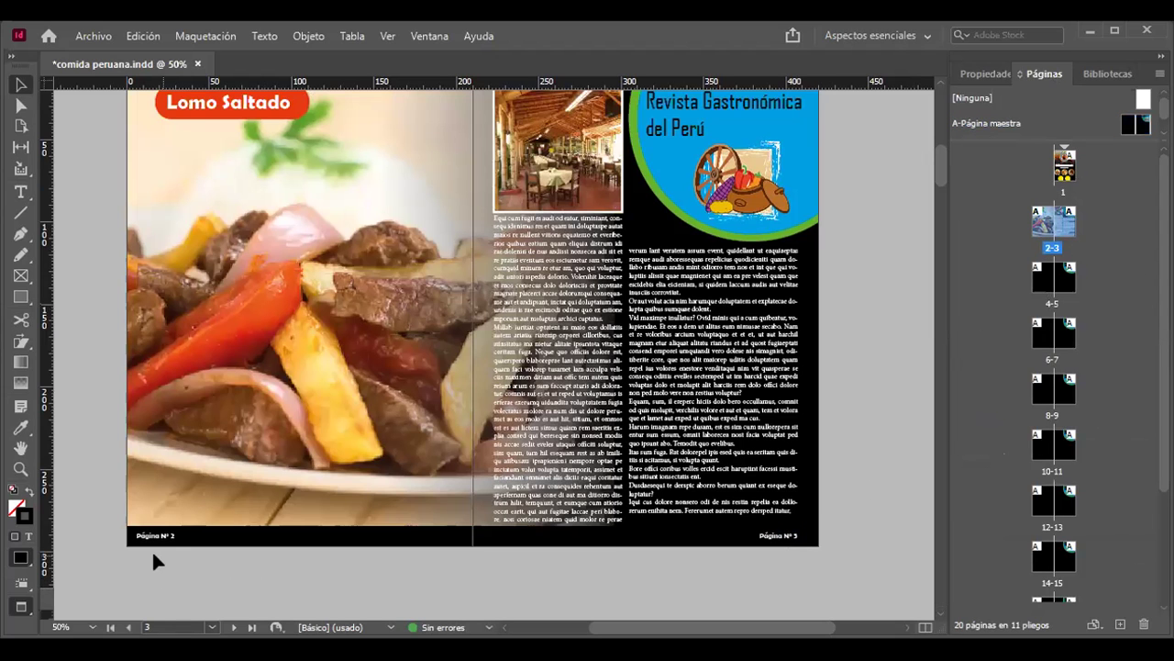
pyautogui.scroll(1, 202, 558)
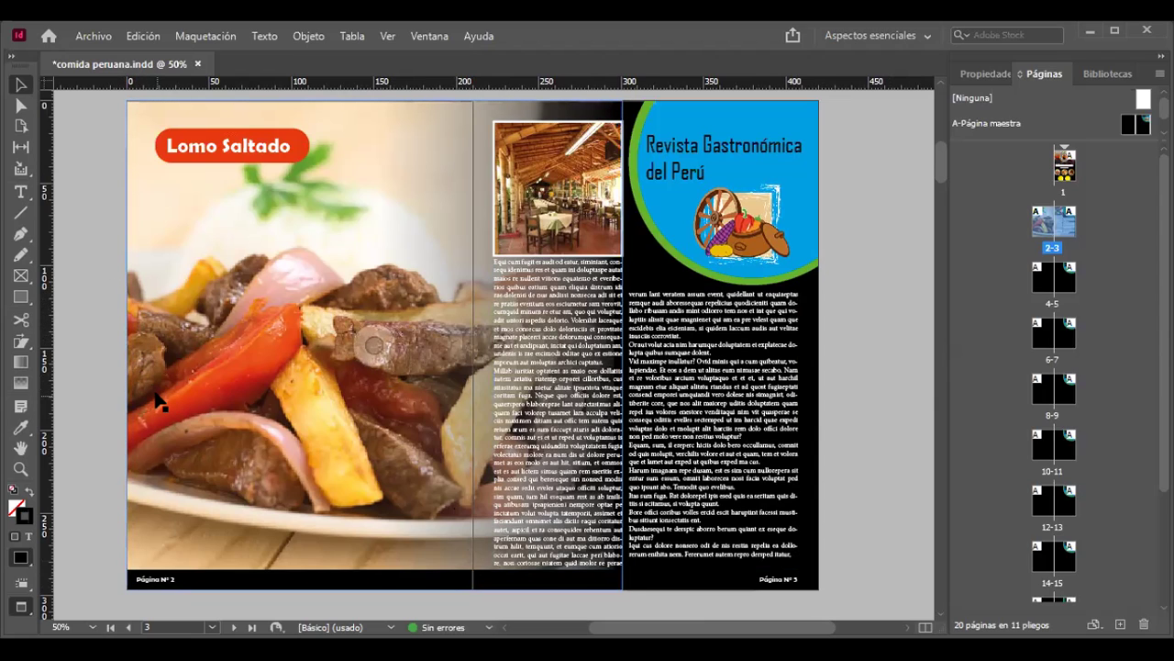
# Step: Narrow page 3's right text column from its right side and widen the left column towards the spine
pyautogui.click(714, 404)
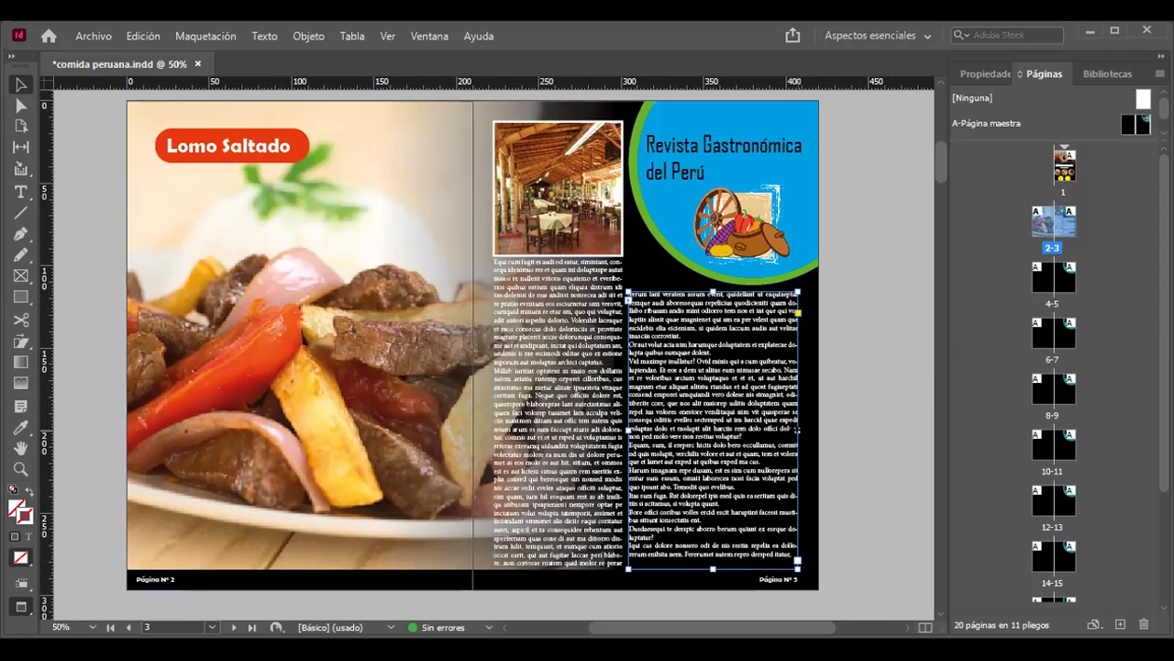
pyautogui.moveTo(798, 428); pyautogui.dragTo(784, 428)
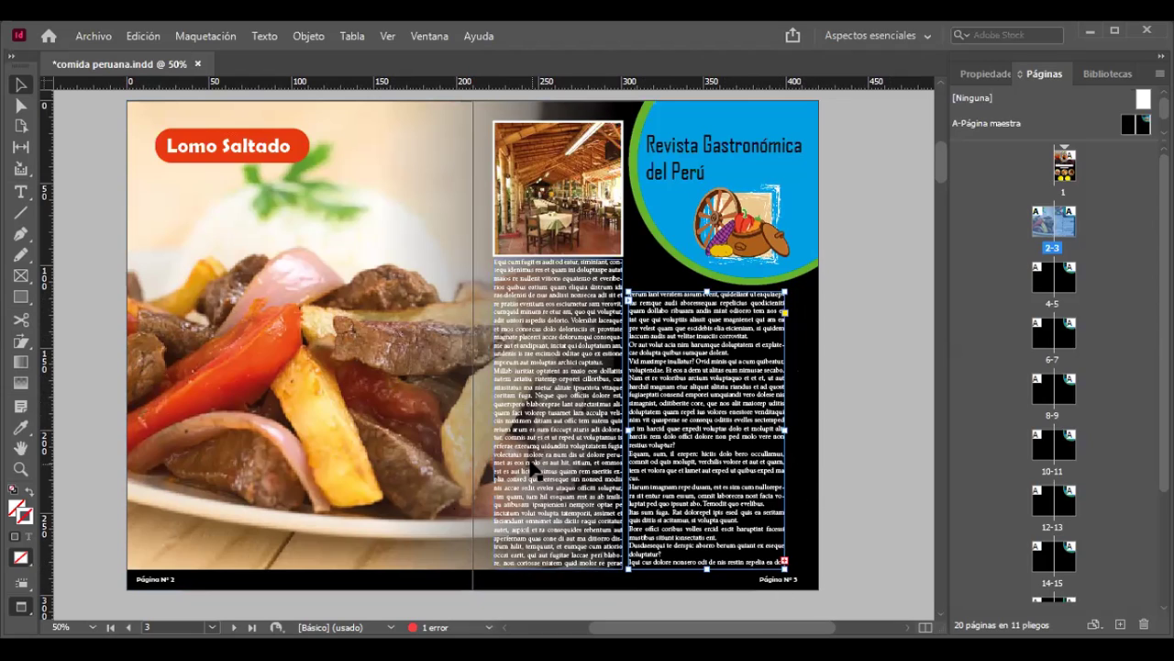
pyautogui.click(530, 470)
pyautogui.moveTo(491, 414); pyautogui.dragTo(479, 414)
# Step: Widen the restaurant photo's frame to the left to match the text column beneath it
pyautogui.click(564, 236)
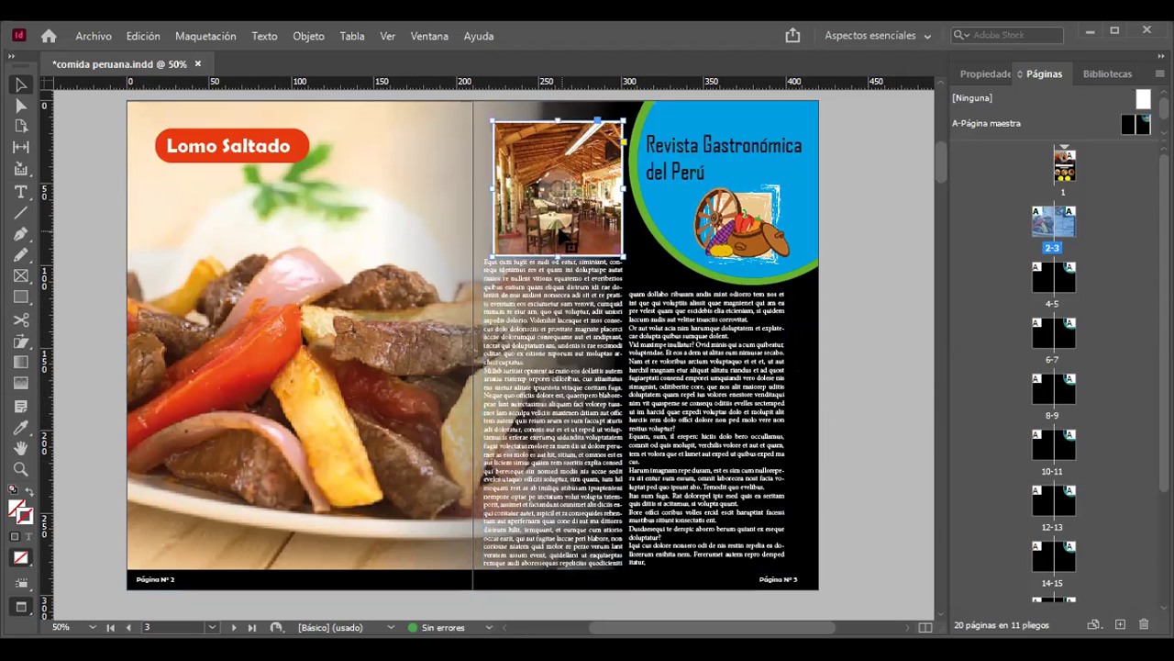
pyautogui.moveTo(489, 189); pyautogui.dragTo(479, 189)
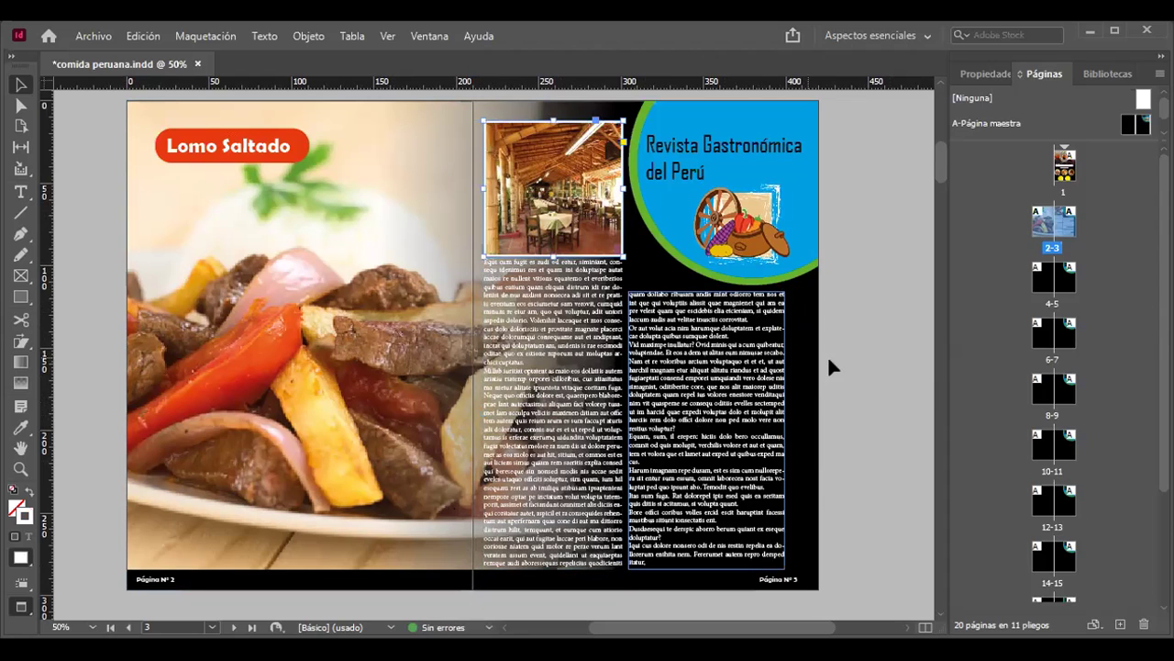
pyautogui.click(858, 372)
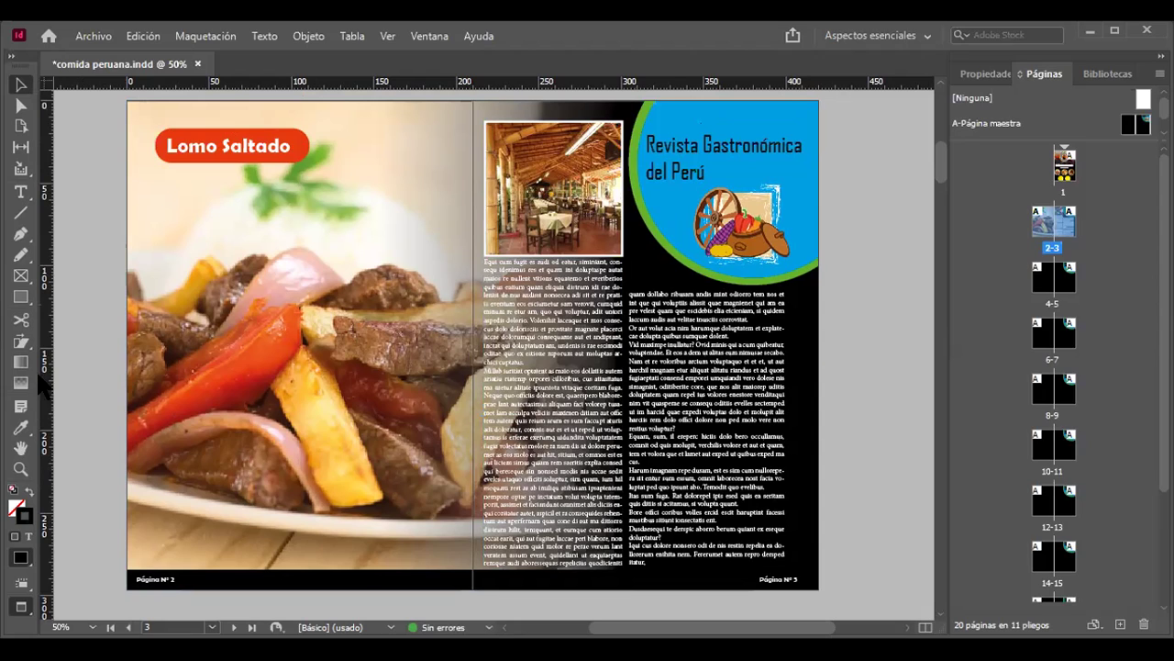
# Step: Draw a circle about 43 mm across with the Ellipse tool, straddling the lower outer edge of page 2
pyautogui.click(21, 276)
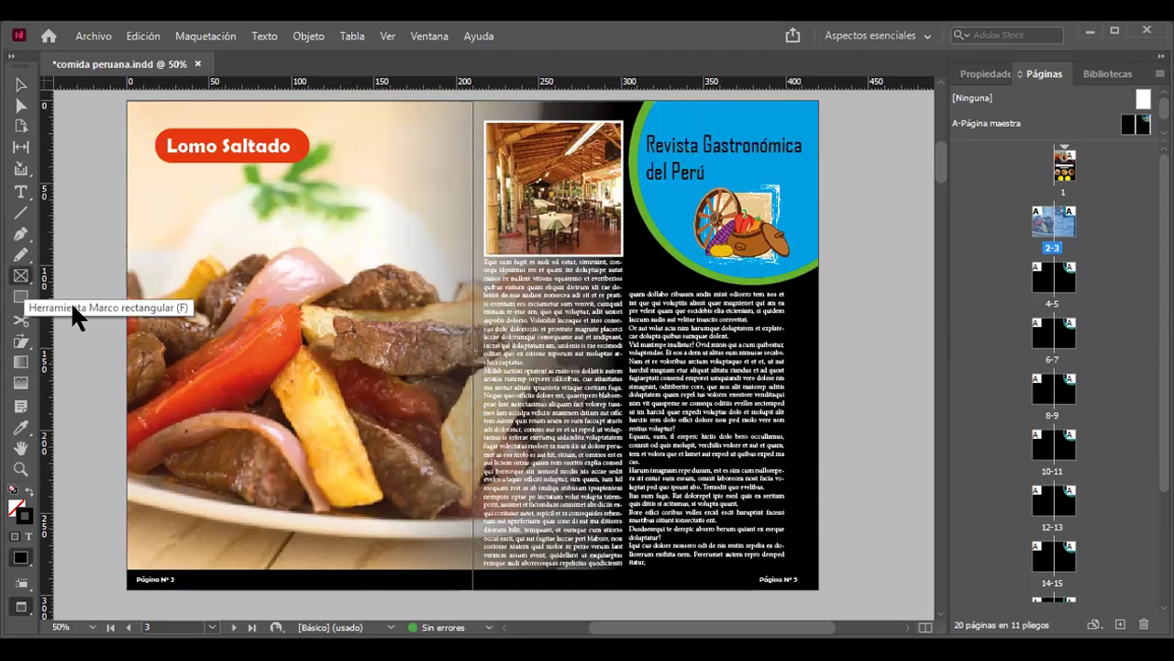
pyautogui.rightClick(22, 279)
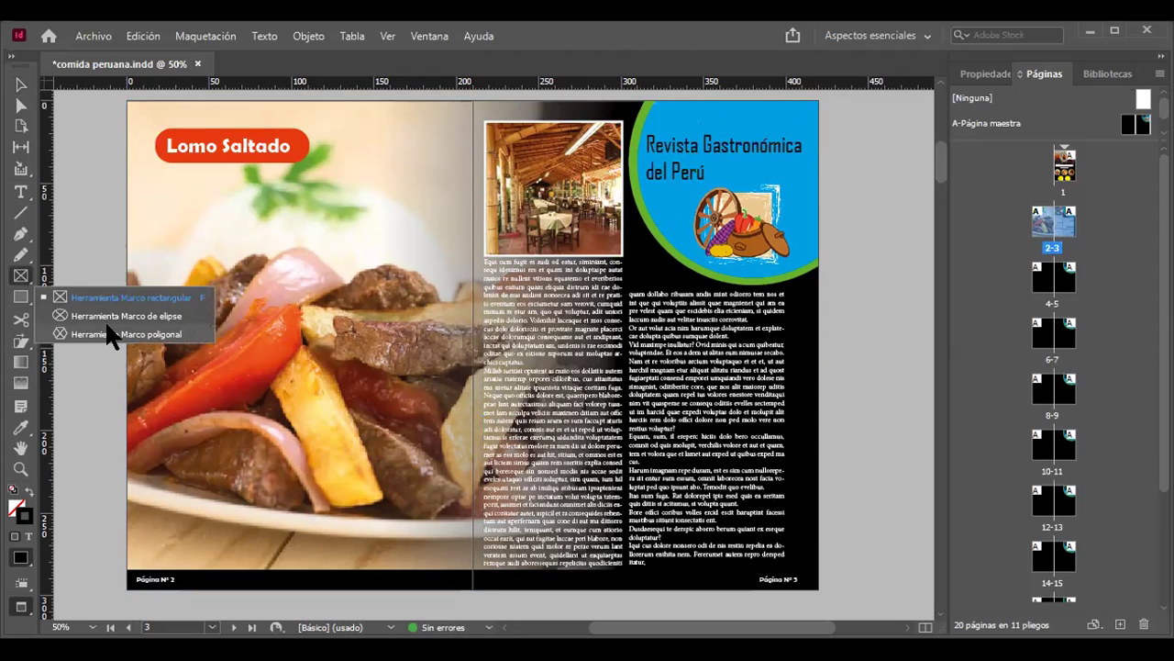
pyautogui.click(21, 296)
pyautogui.rightClick(20, 296)
pyautogui.click(81, 337)
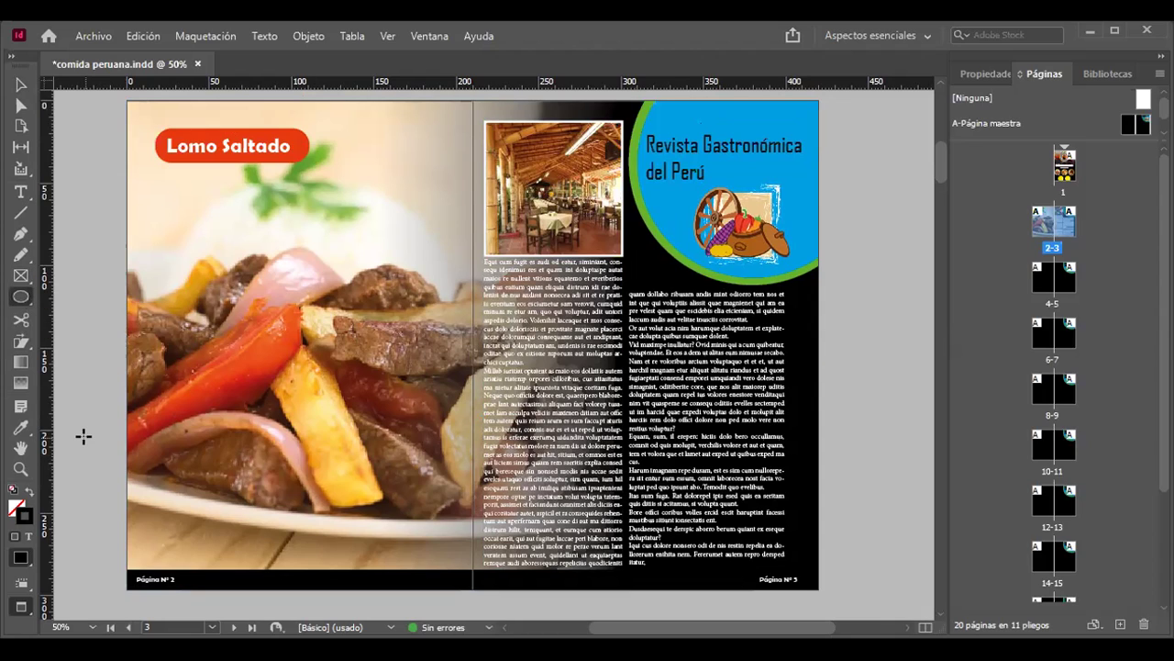
pyautogui.moveTo(84, 436); pyautogui.dragTo(156, 507)
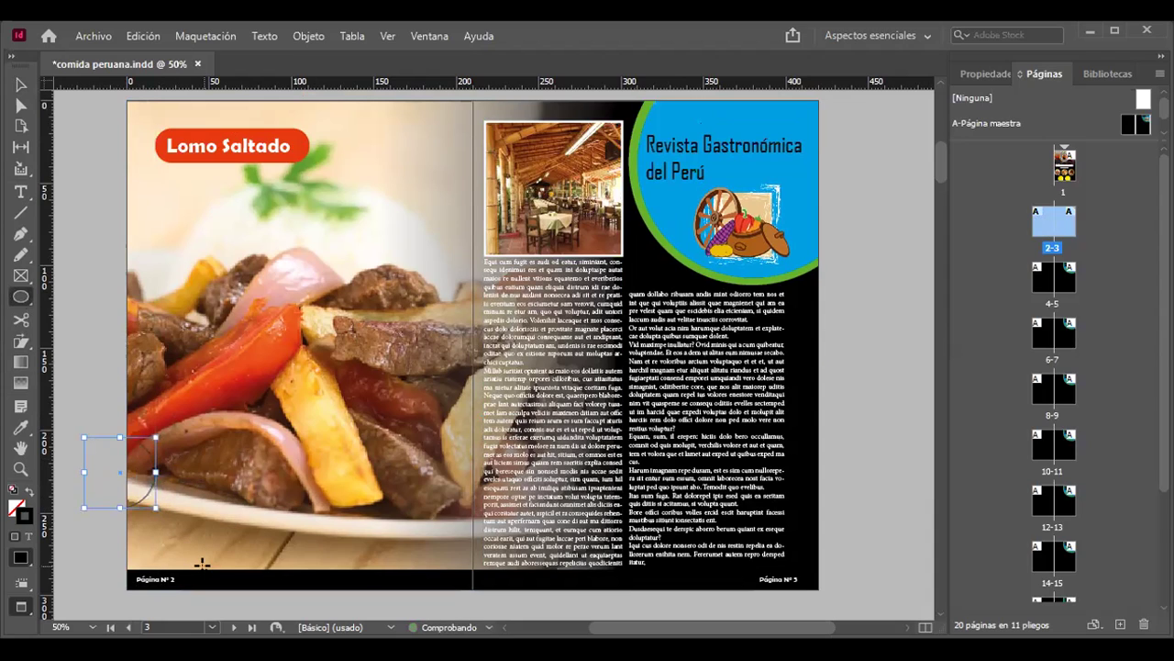
pyautogui.click(991, 76)
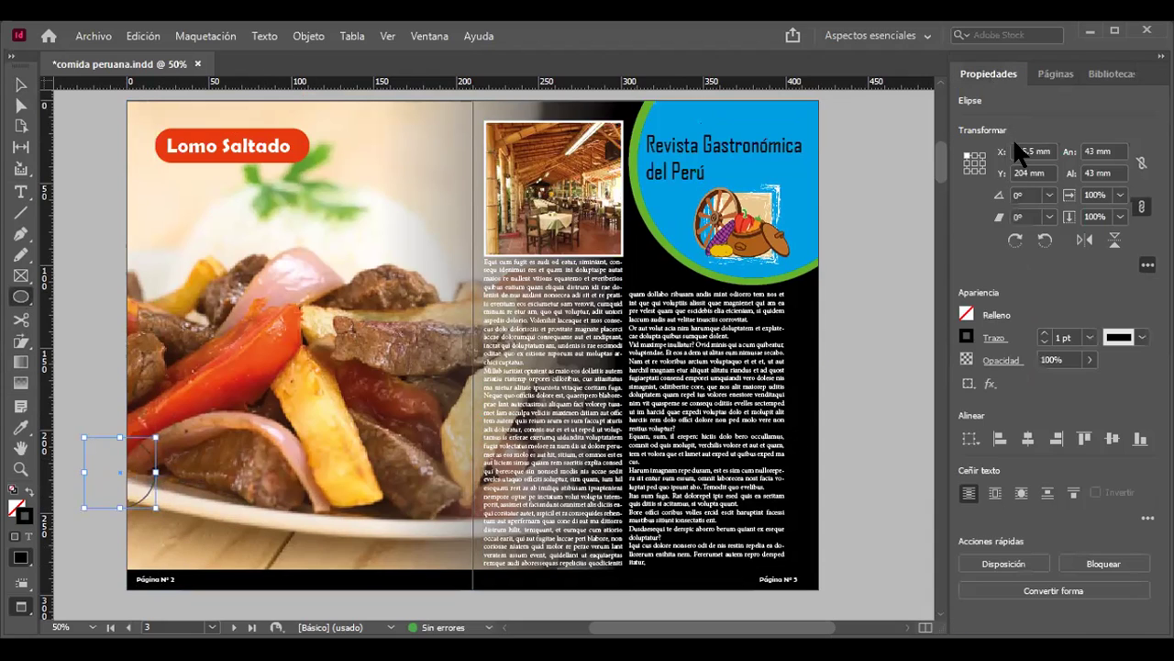
pyautogui.click(966, 314)
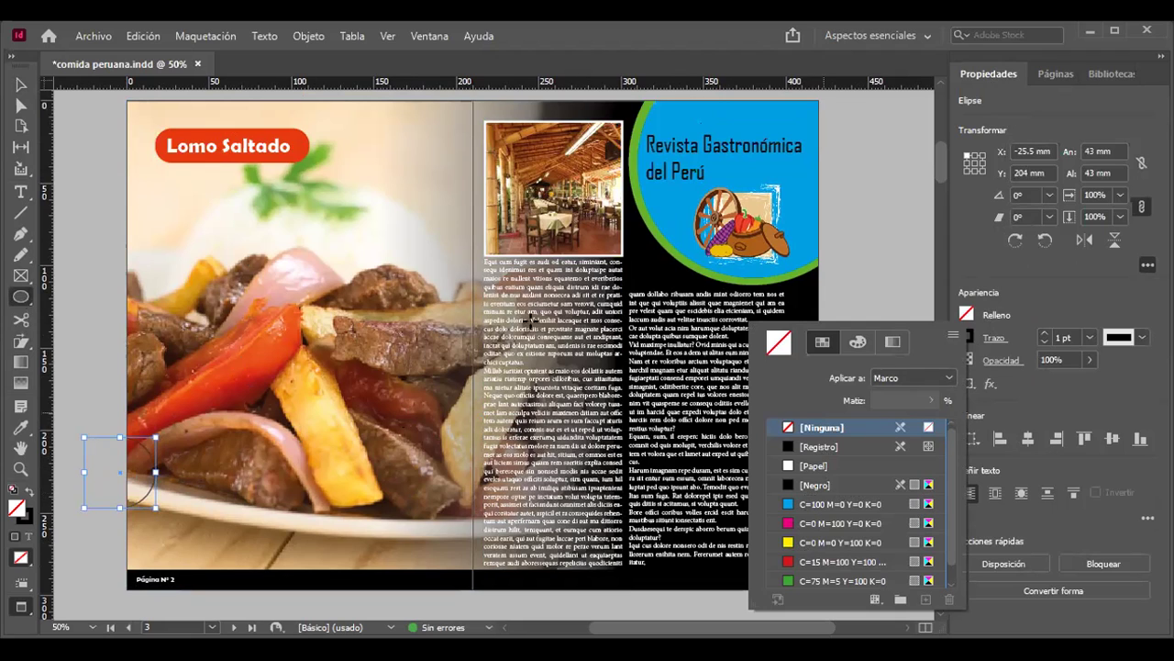
pyautogui.click(52, 246)
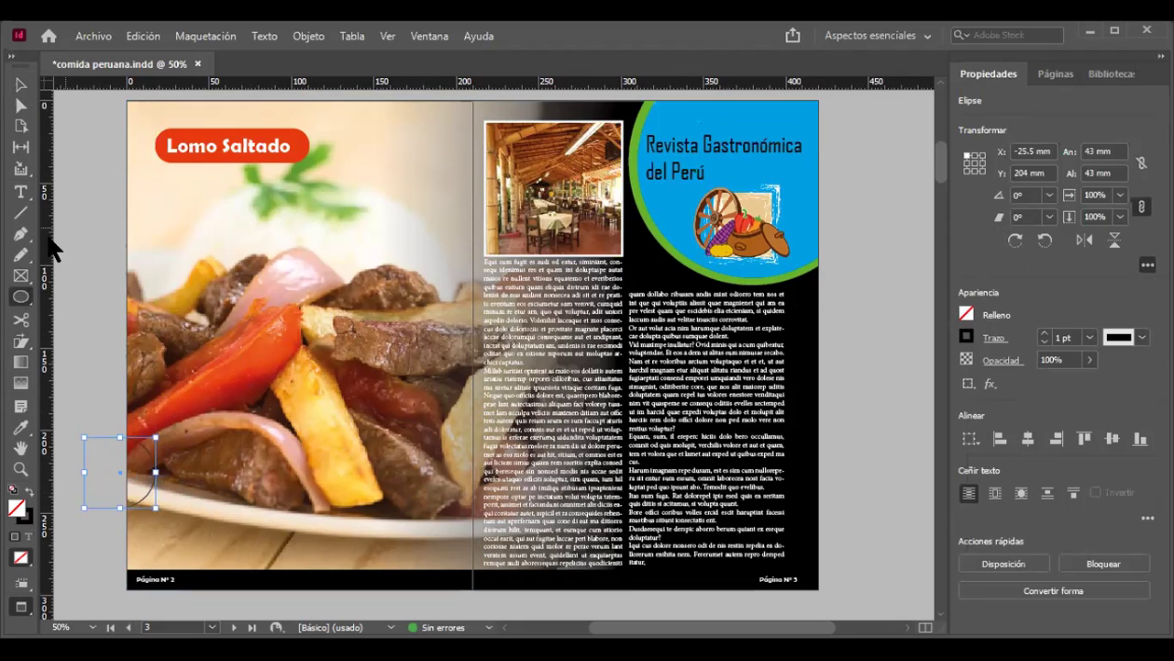
# Step: Try to copy the "Lomo Saltado" label's appearance to the circle with the Eyedropper and check both shapes
pyautogui.click(20, 426)
pyautogui.click(172, 129)
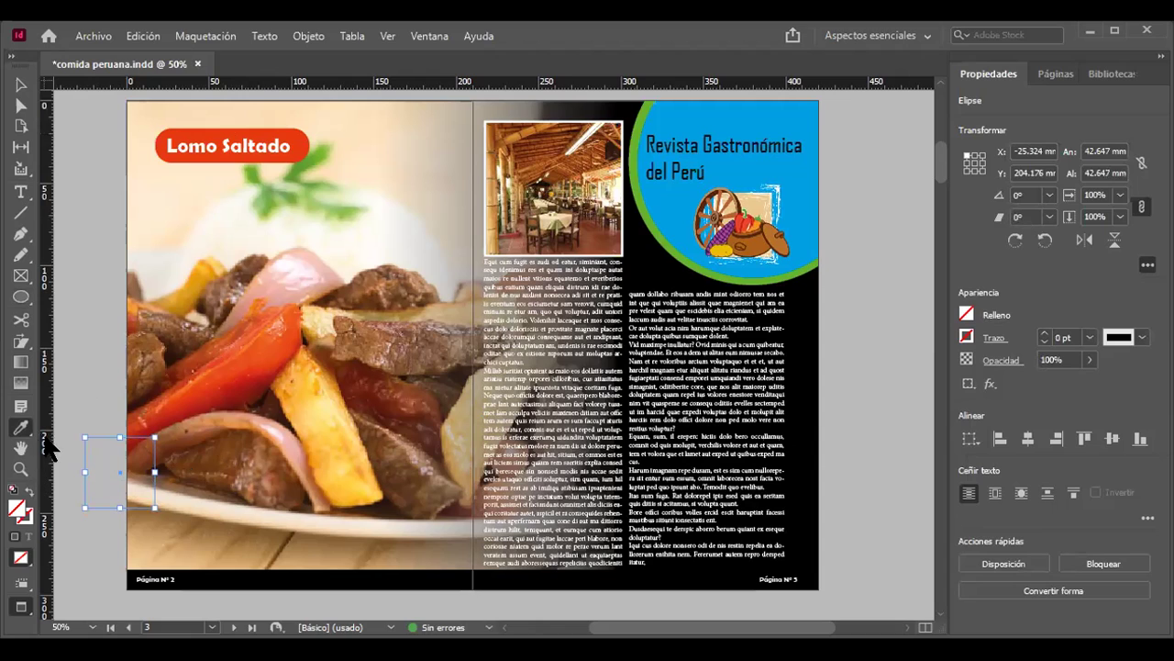
pyautogui.click(20, 85)
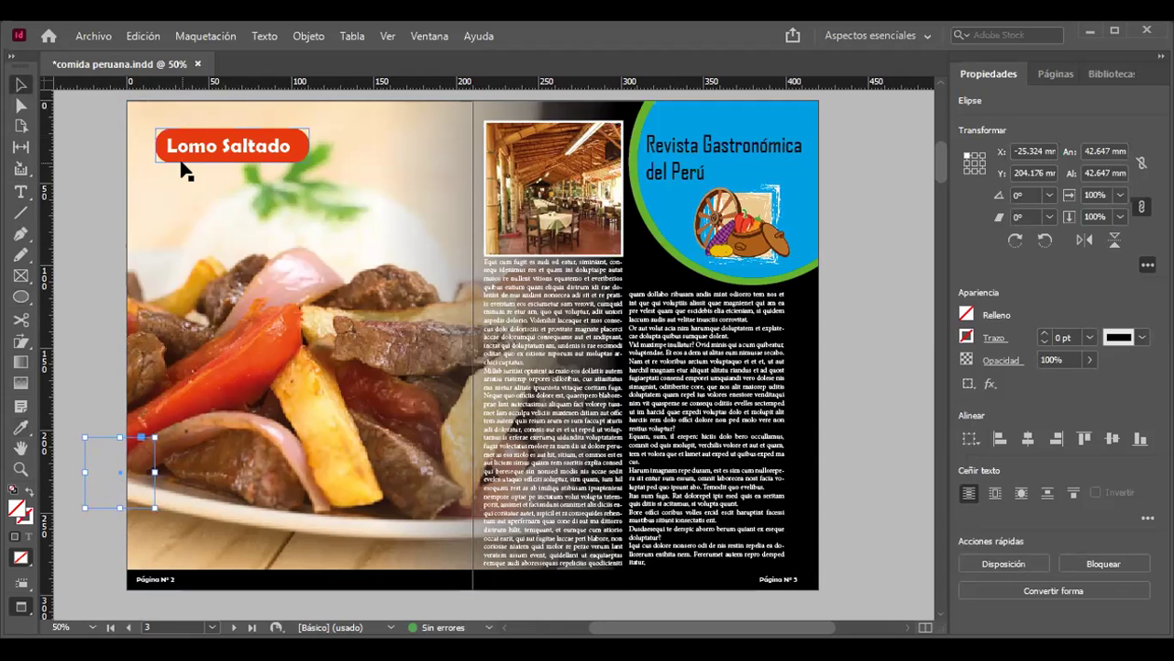
pyautogui.click(190, 441)
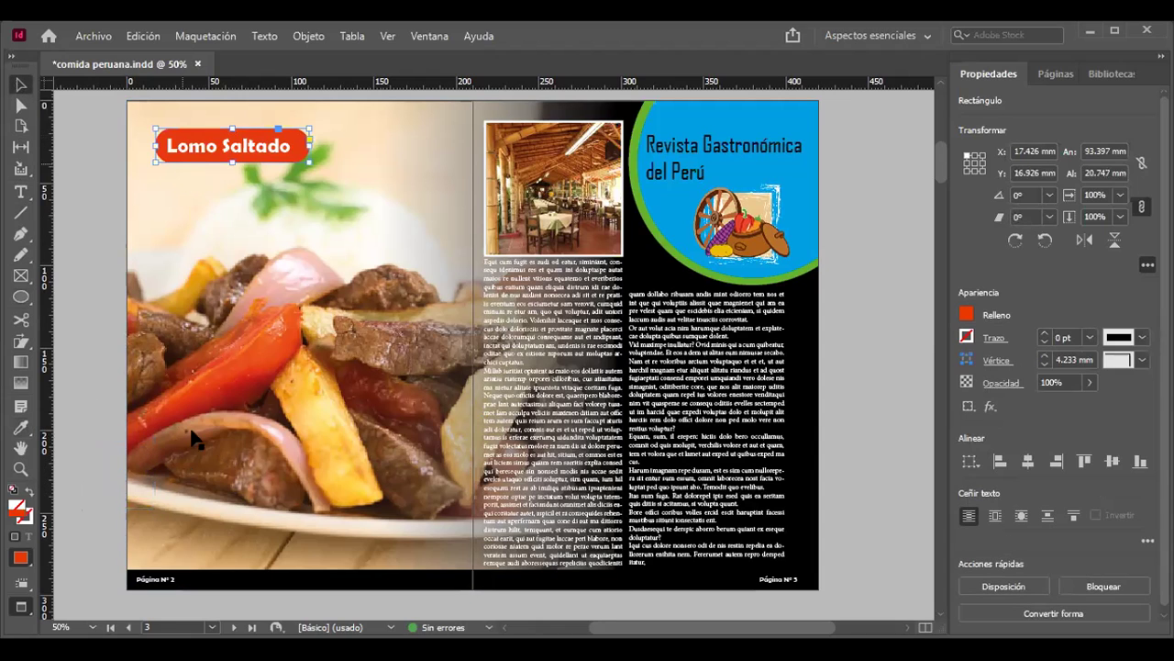
pyautogui.click(108, 509)
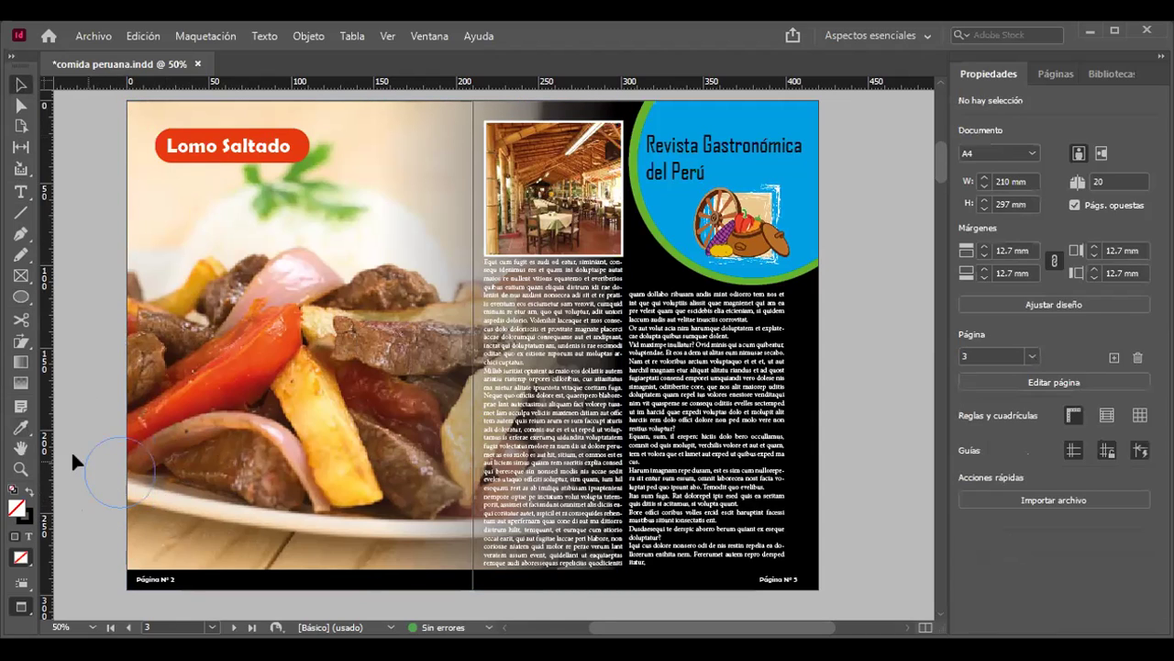
pyautogui.click(107, 507)
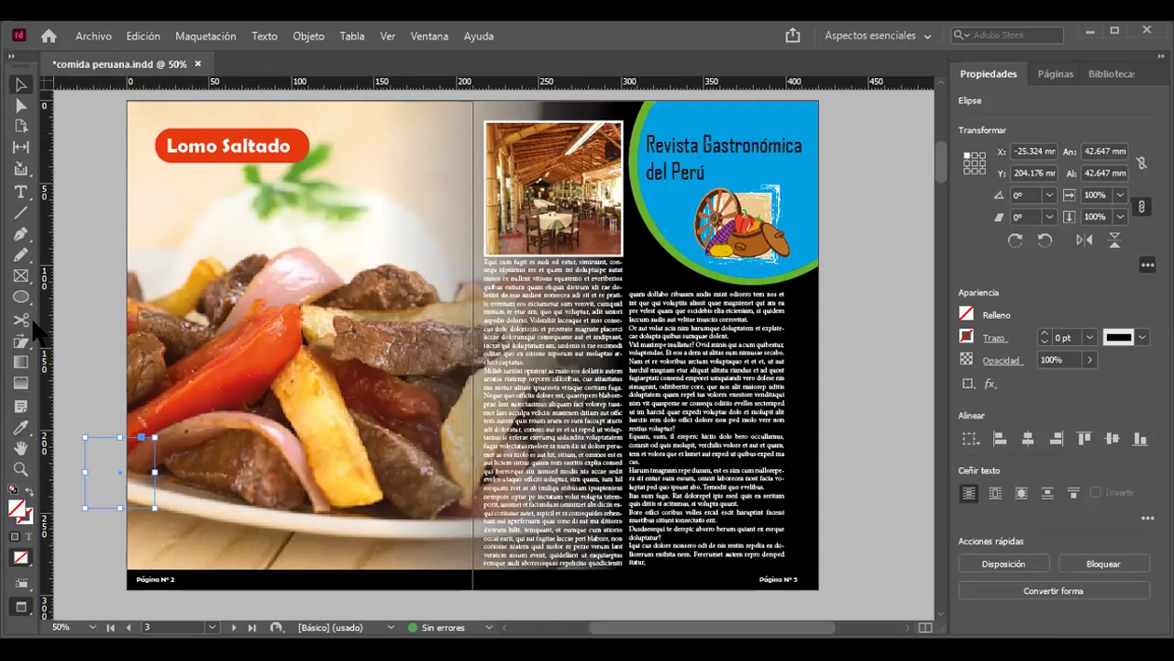
# Step: Give the circle at page 2's outer edge the "Lomo Saltado" label's orange-red fill using the Eyedropper
pyautogui.click(20, 428)
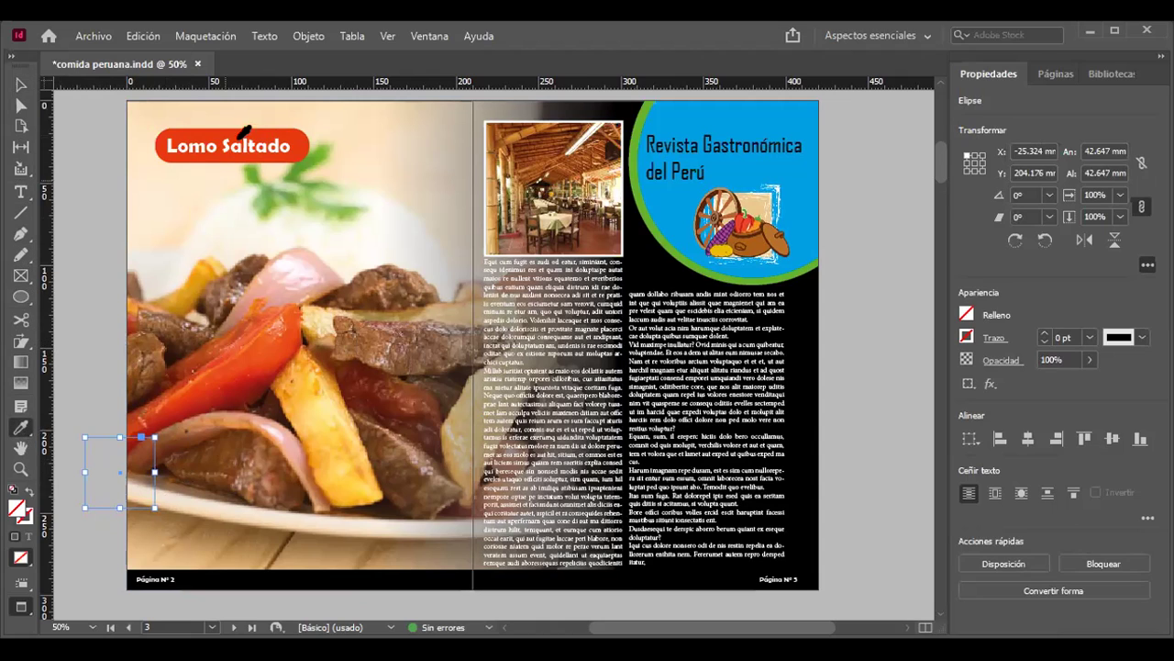
pyautogui.click(220, 355)
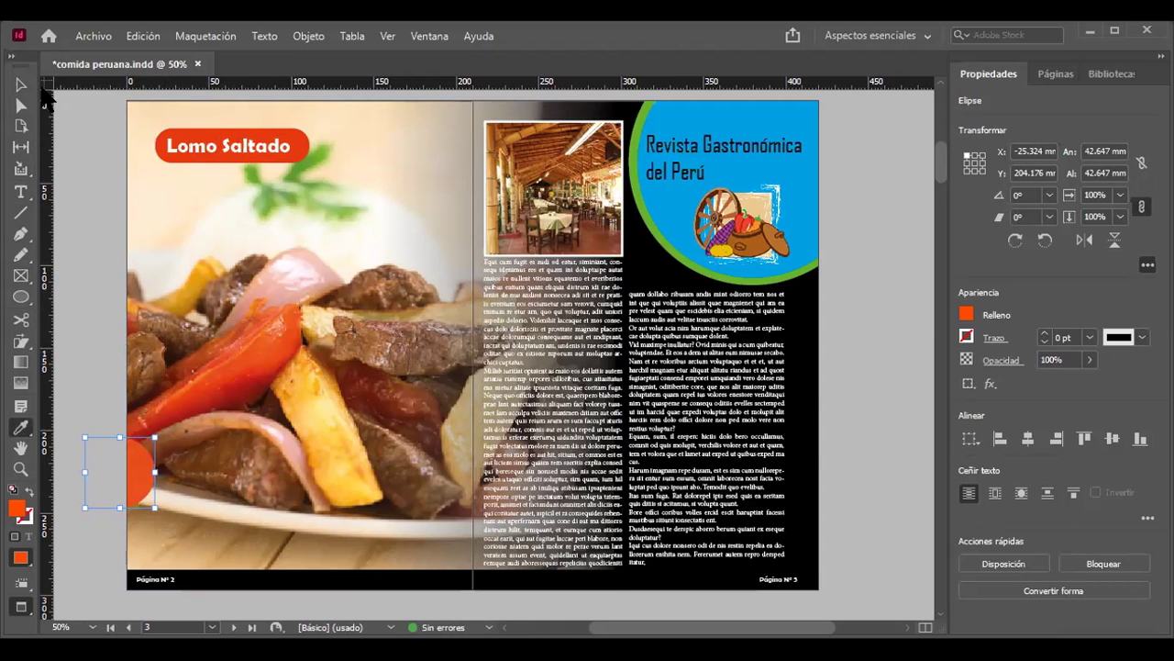
pyautogui.click(20, 85)
pyautogui.click(62, 155)
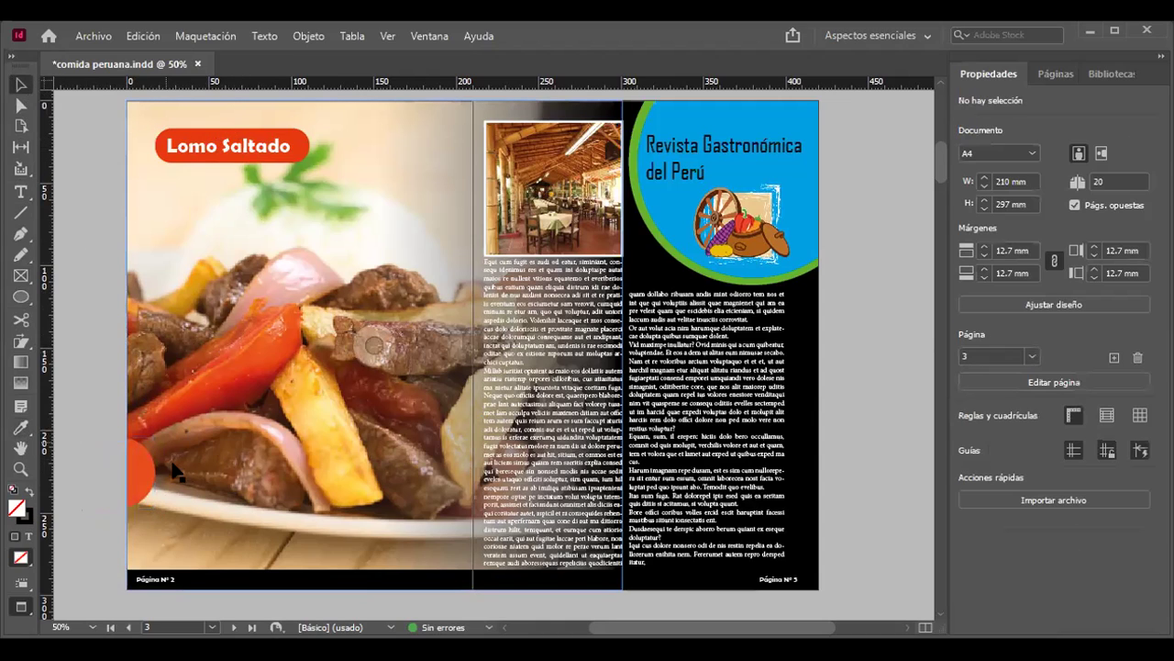
pyautogui.click(142, 479)
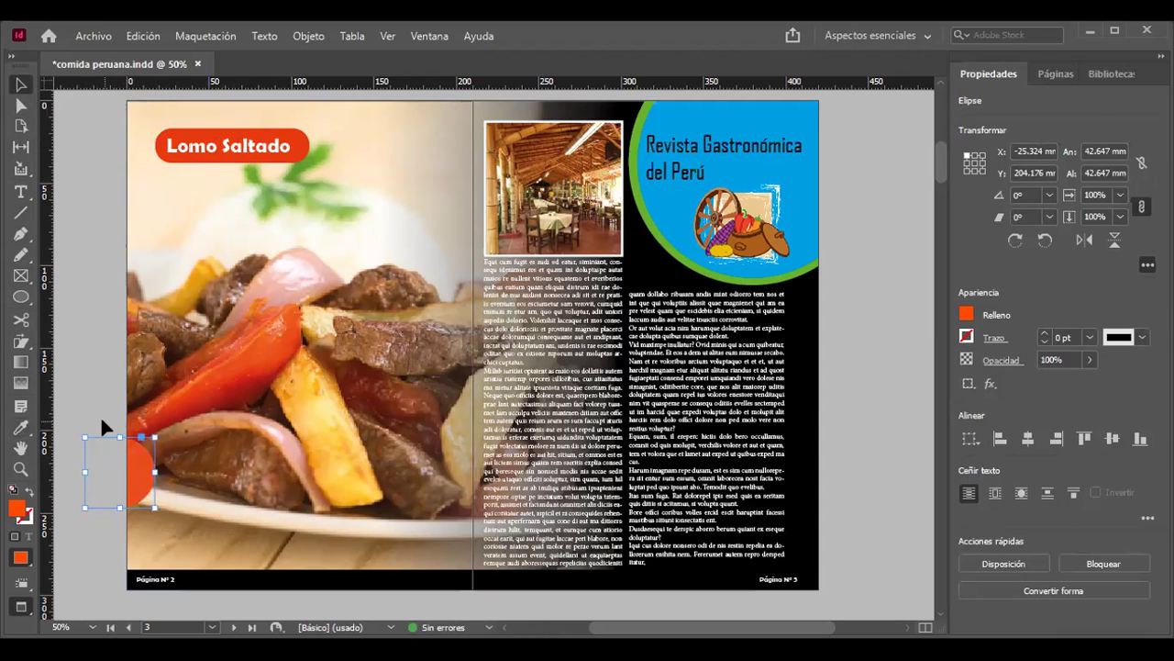
# Step: Bring up the Pathfinder (Buscatrazos) options for working on the orange circle
pyautogui.moveTo(102, 368); pyautogui.dragTo(228, 321)
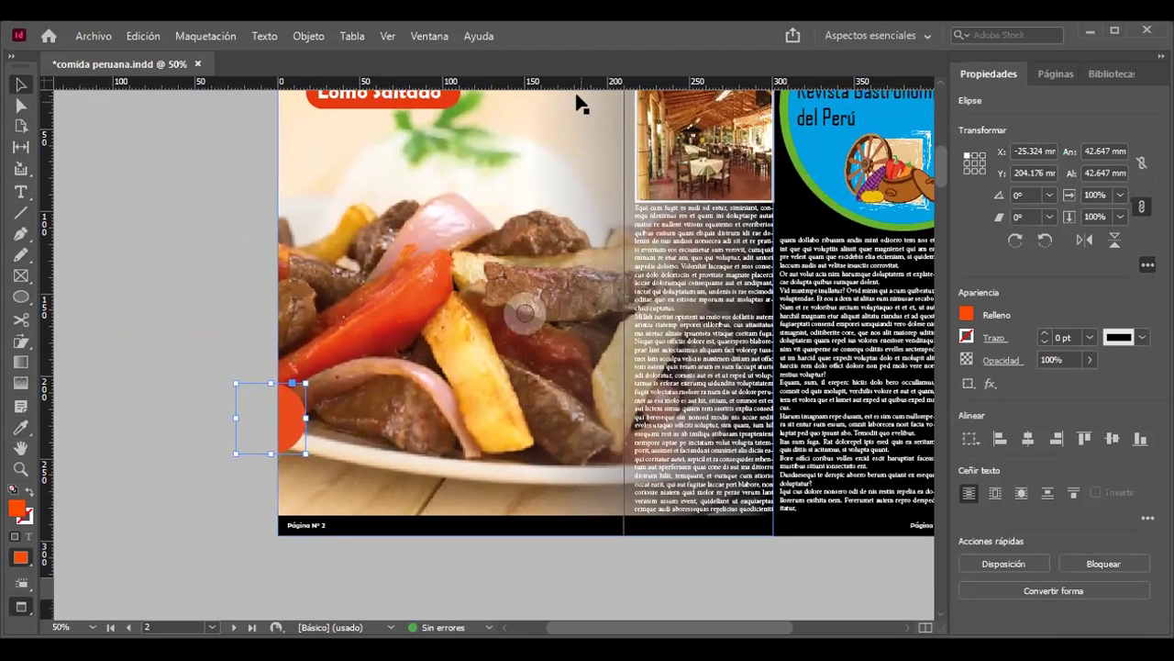
pyautogui.click(436, 36)
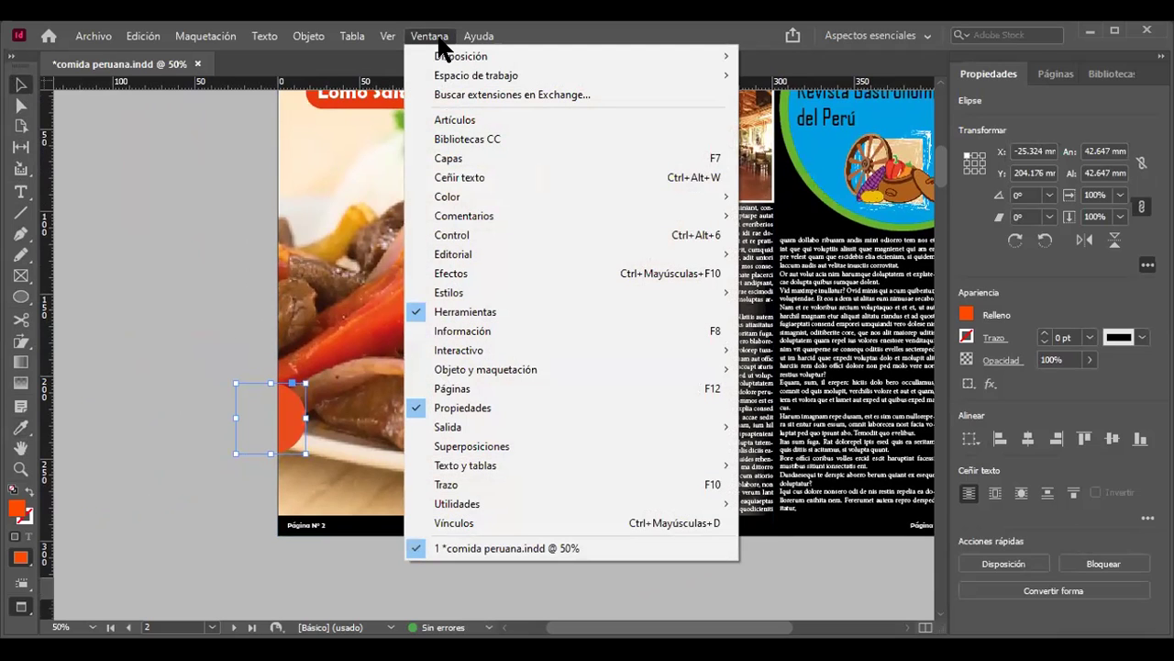
pyautogui.moveTo(531, 341)
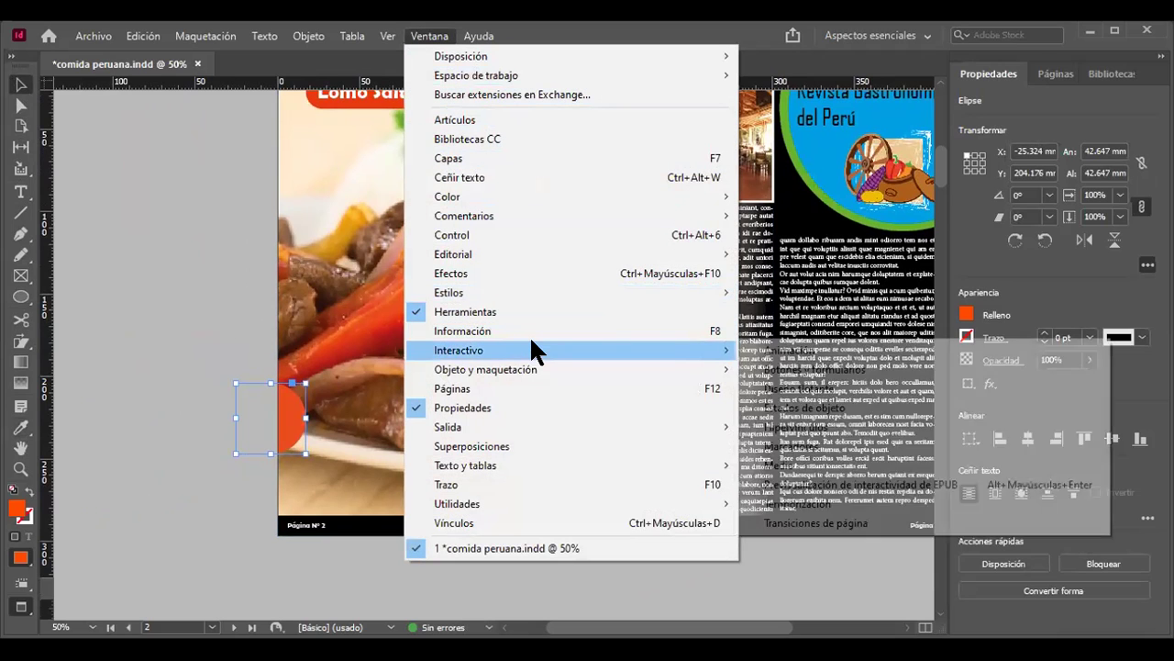
pyautogui.moveTo(530, 370)
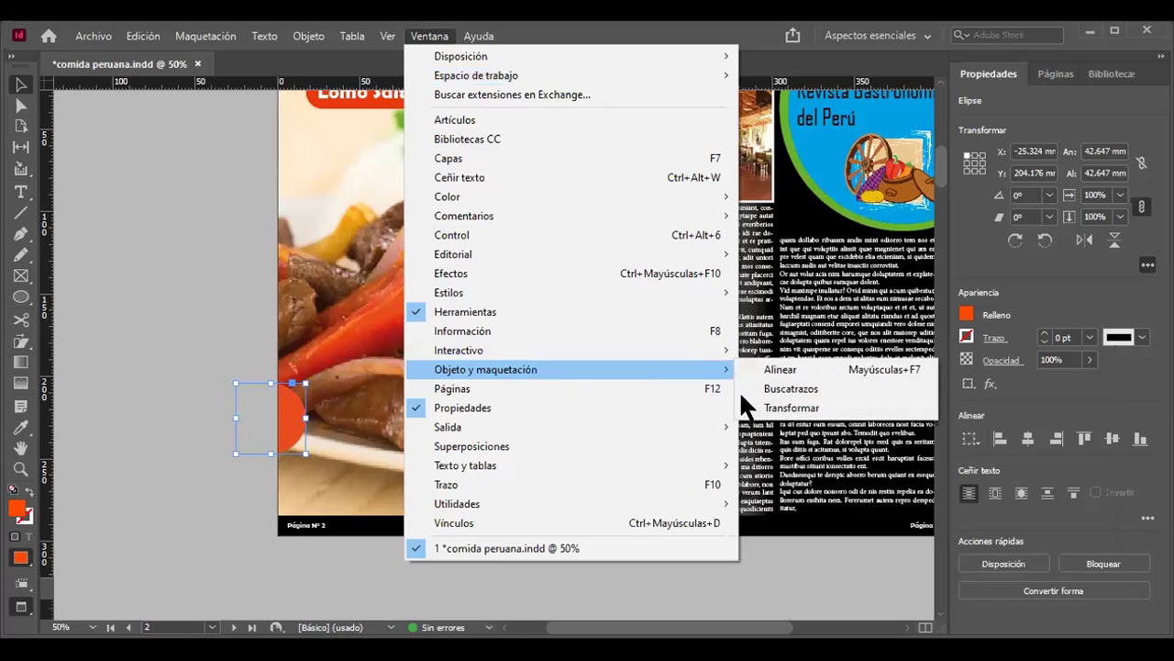
pyautogui.click(811, 388)
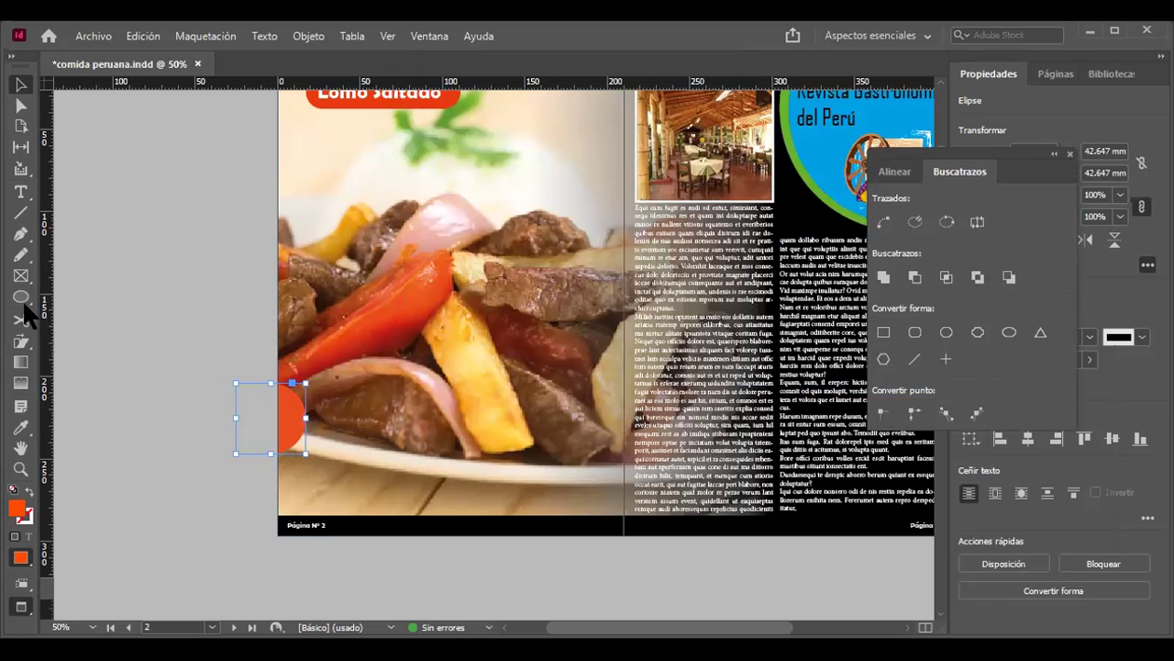
# Step: Draw a rectangle about 29 × 118 mm along page 2's outer edge and subtract it from the circle, leaving only the half on the page
pyautogui.moveTo(22, 299); pyautogui.dragTo(72, 321)
pyautogui.moveTo(229, 323); pyautogui.dragTo(273, 516)
pyautogui.click(21, 84)
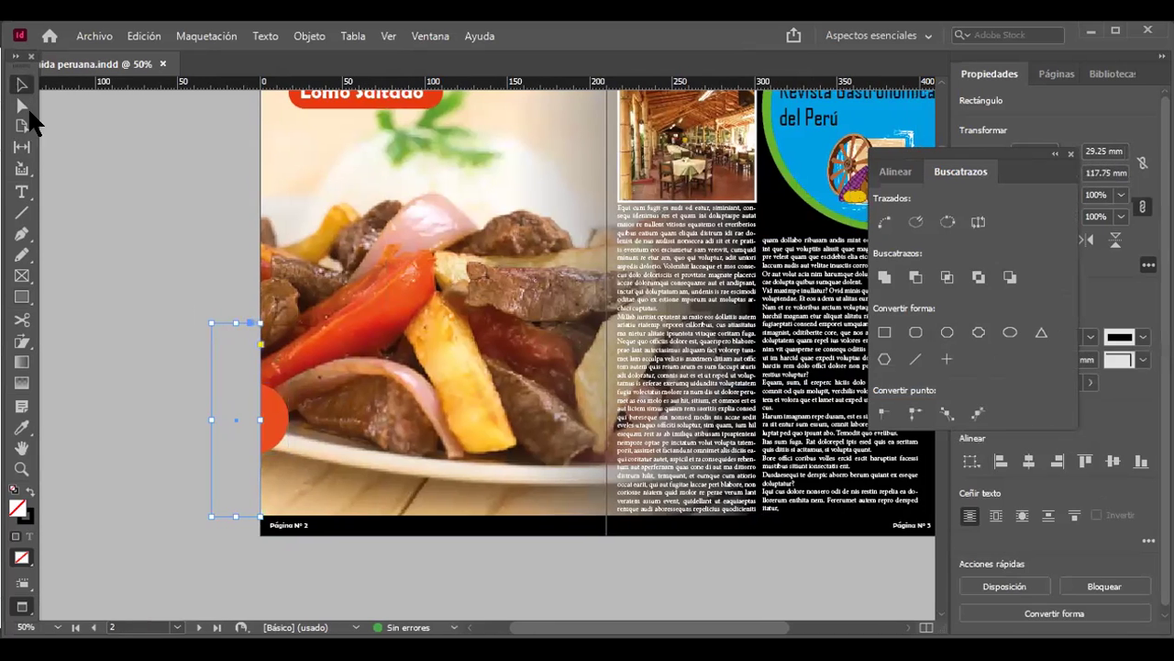
pyautogui.moveTo(148, 363); pyautogui.dragTo(247, 450)
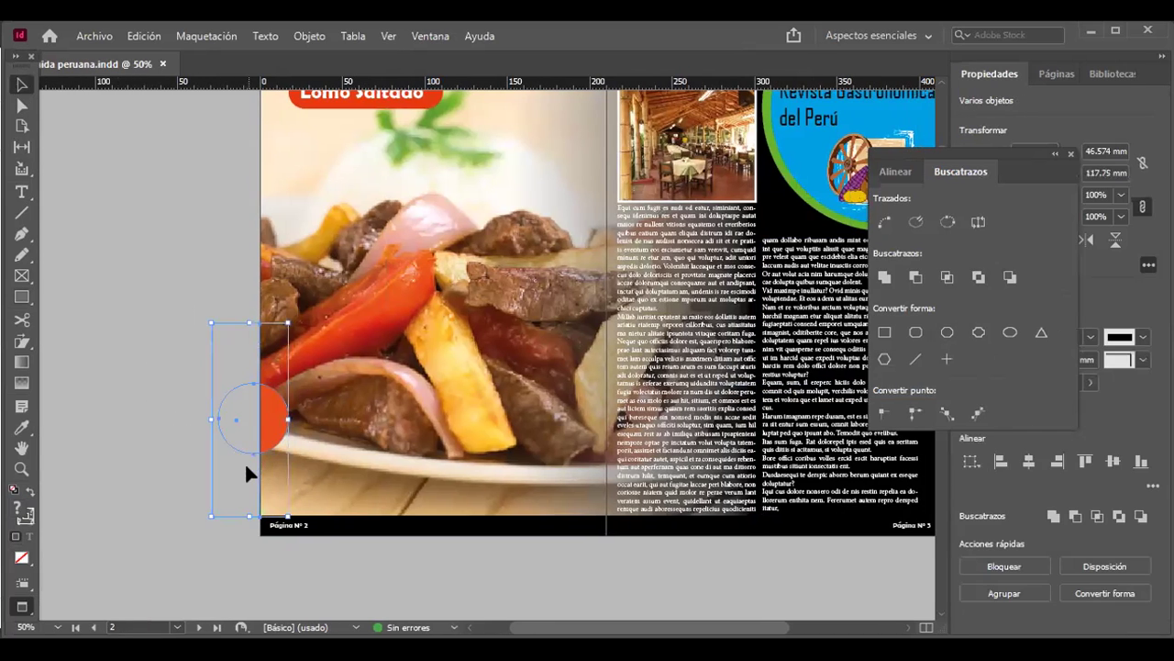
pyautogui.click(916, 278)
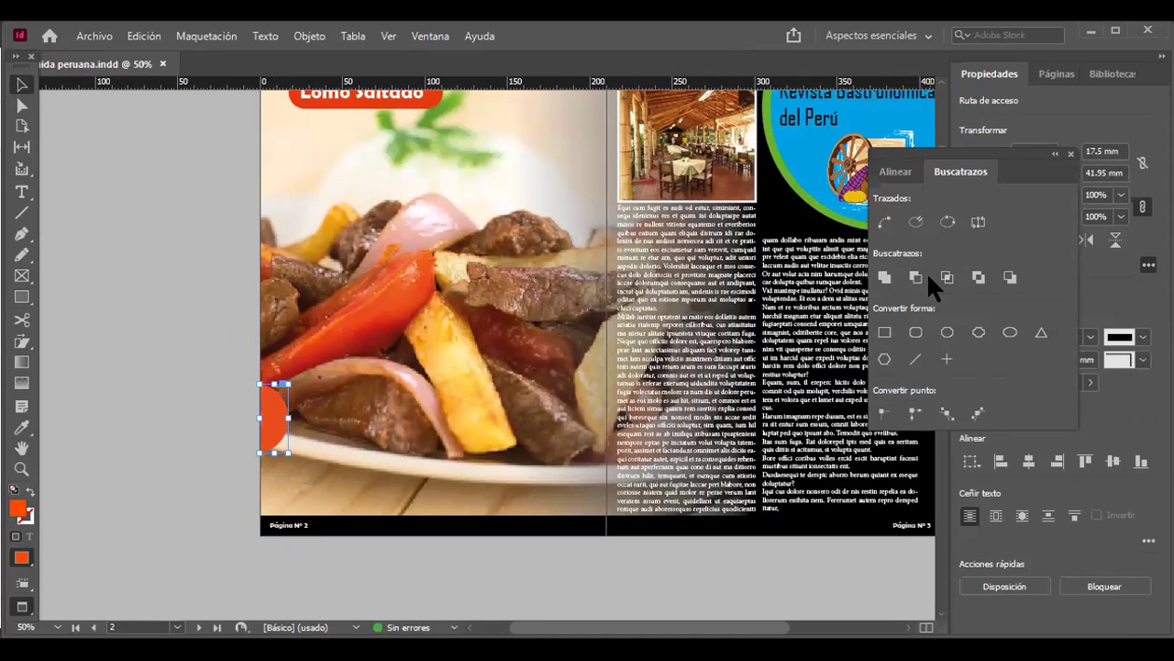
# Step: Close the Pathfinder options after trimming the circle
pyautogui.moveTo(214, 307); pyautogui.dragTo(76, 320)
pyautogui.click(110, 431)
pyautogui.click(137, 450)
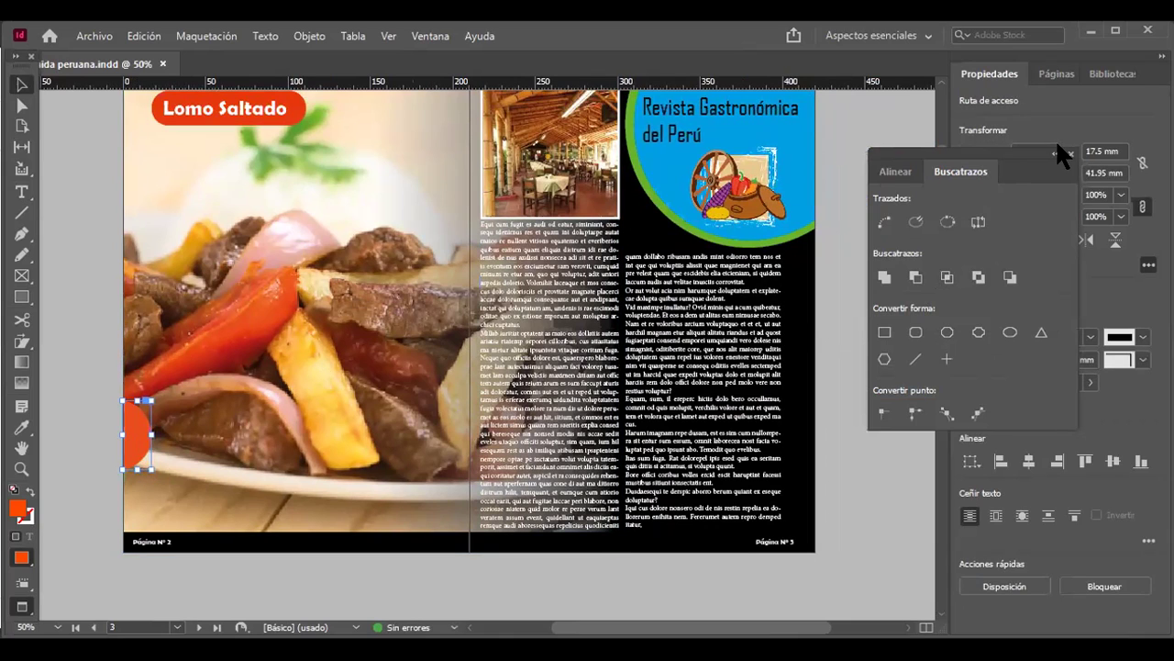
pyautogui.moveTo(997, 148); pyautogui.dragTo(823, 105)
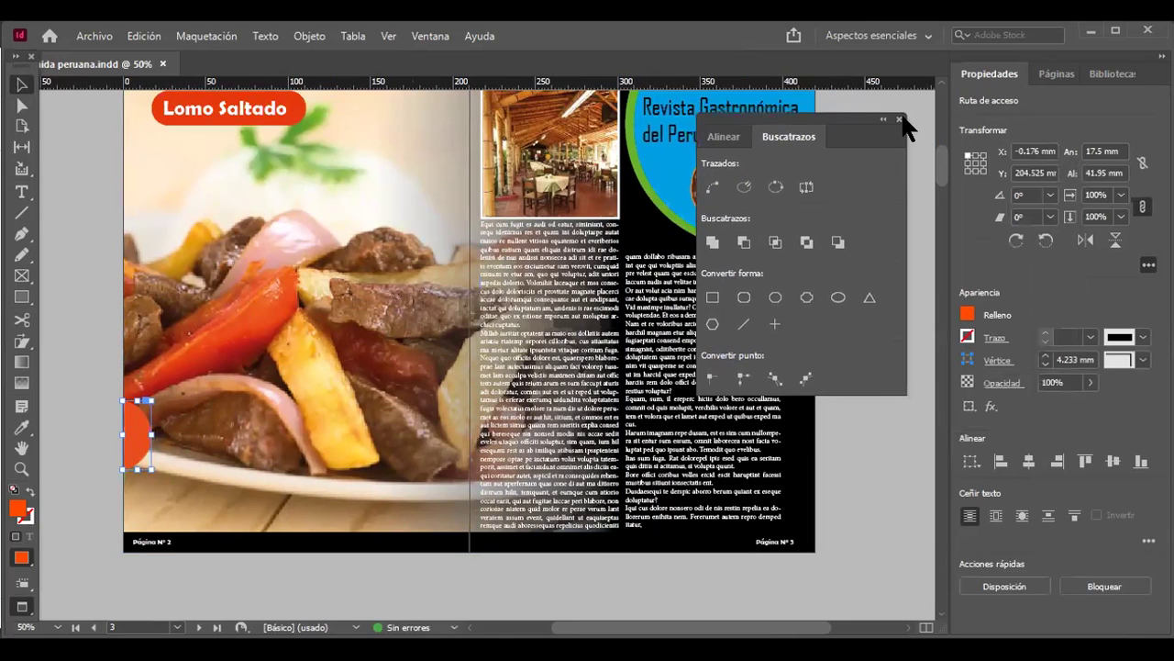
pyautogui.click(898, 111)
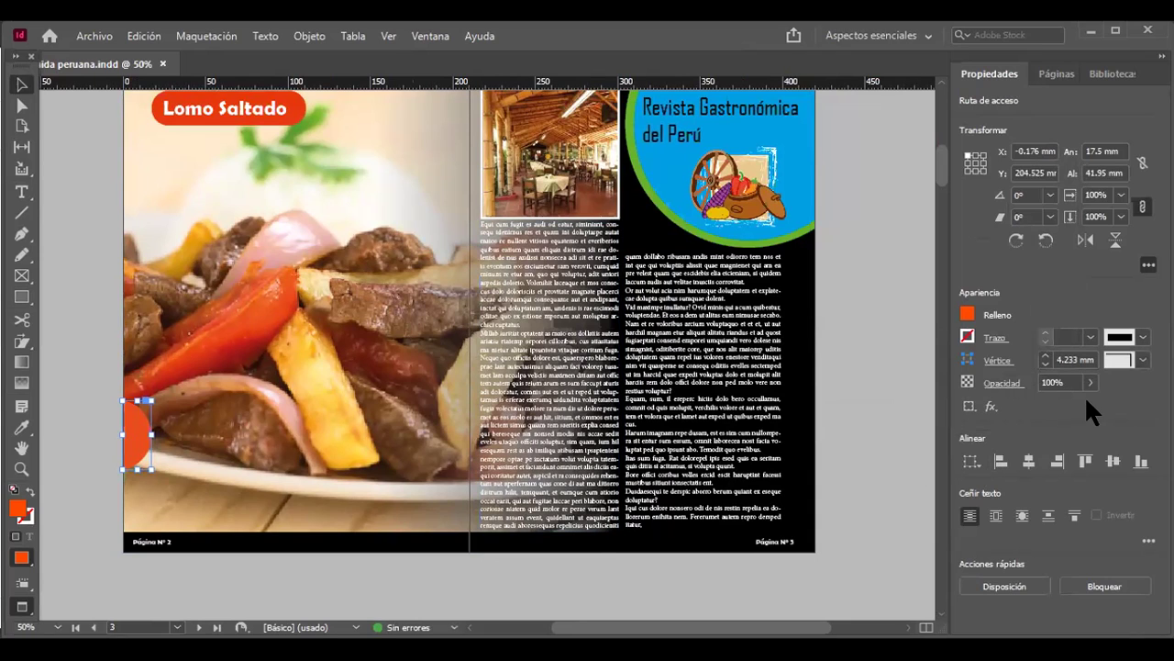
# Step: Set the orange half circle's opacity to 83%
pyautogui.click(992, 407)
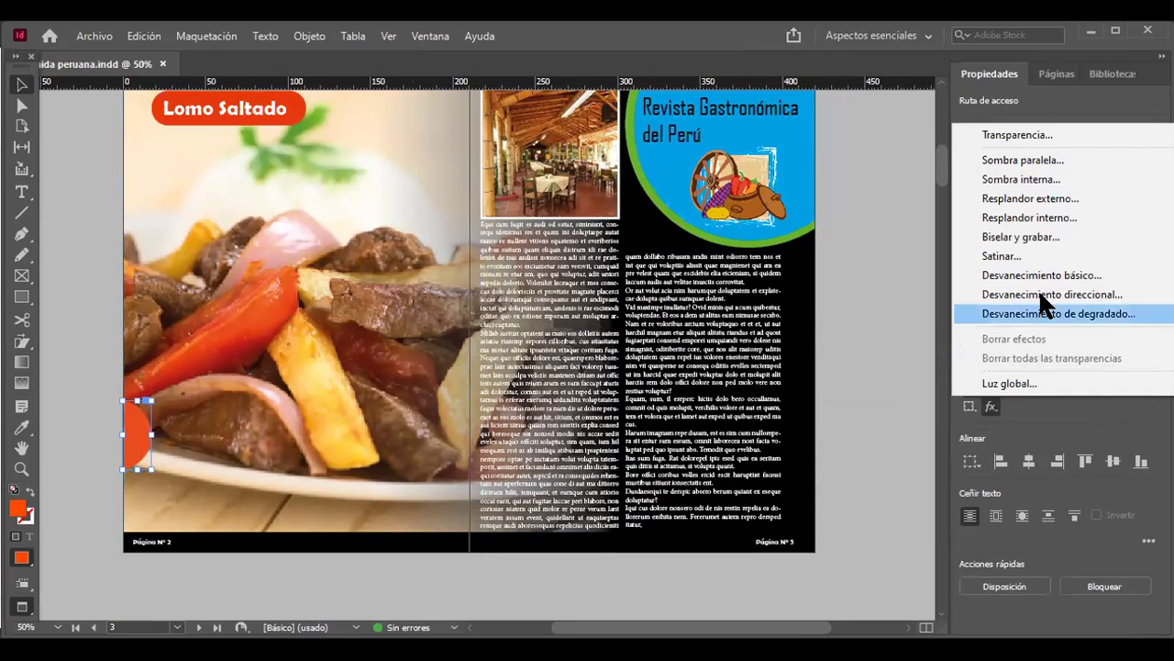
pyautogui.click(928, 410)
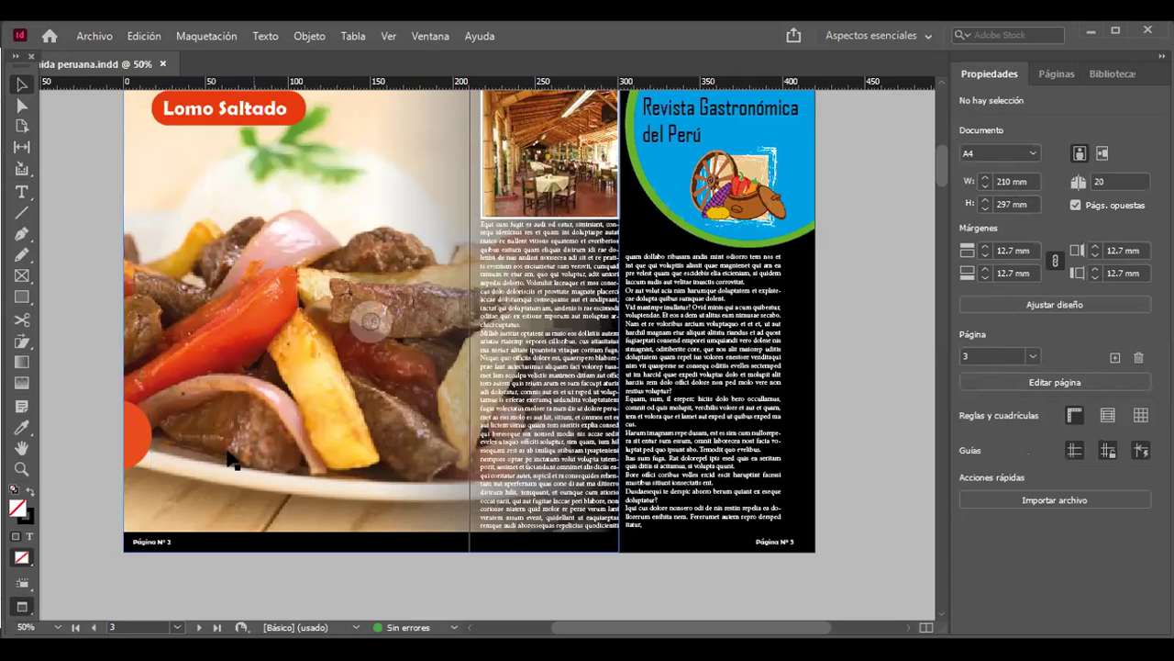
pyautogui.click(149, 449)
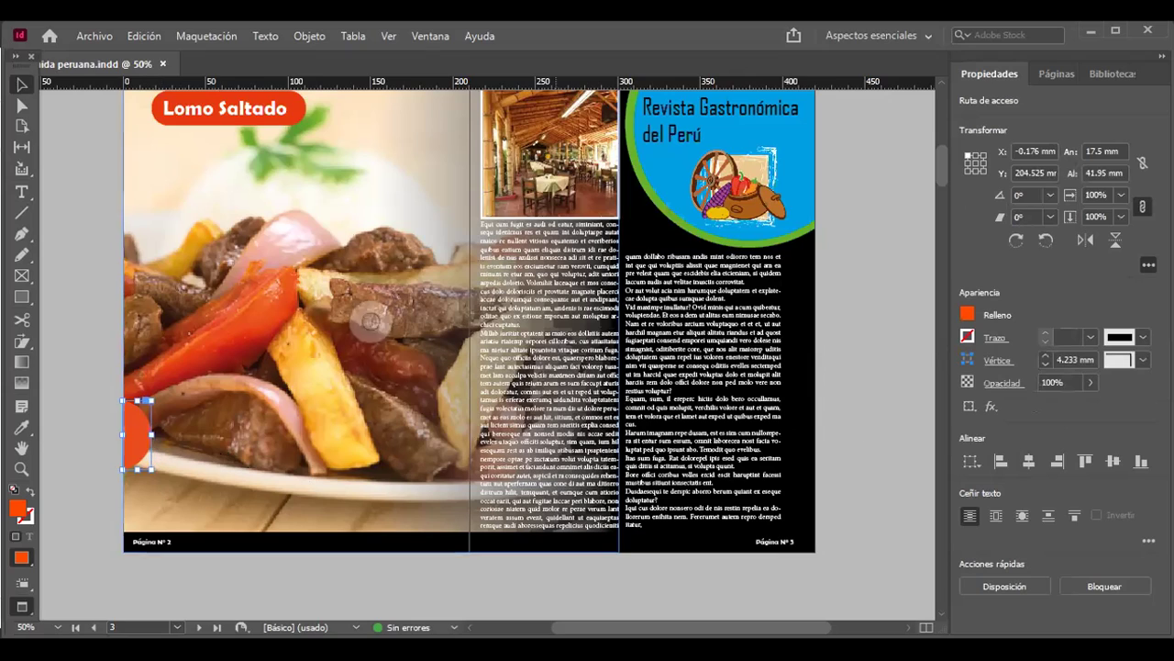
pyautogui.moveTo(1090, 376); pyautogui.dragTo(1070, 401)
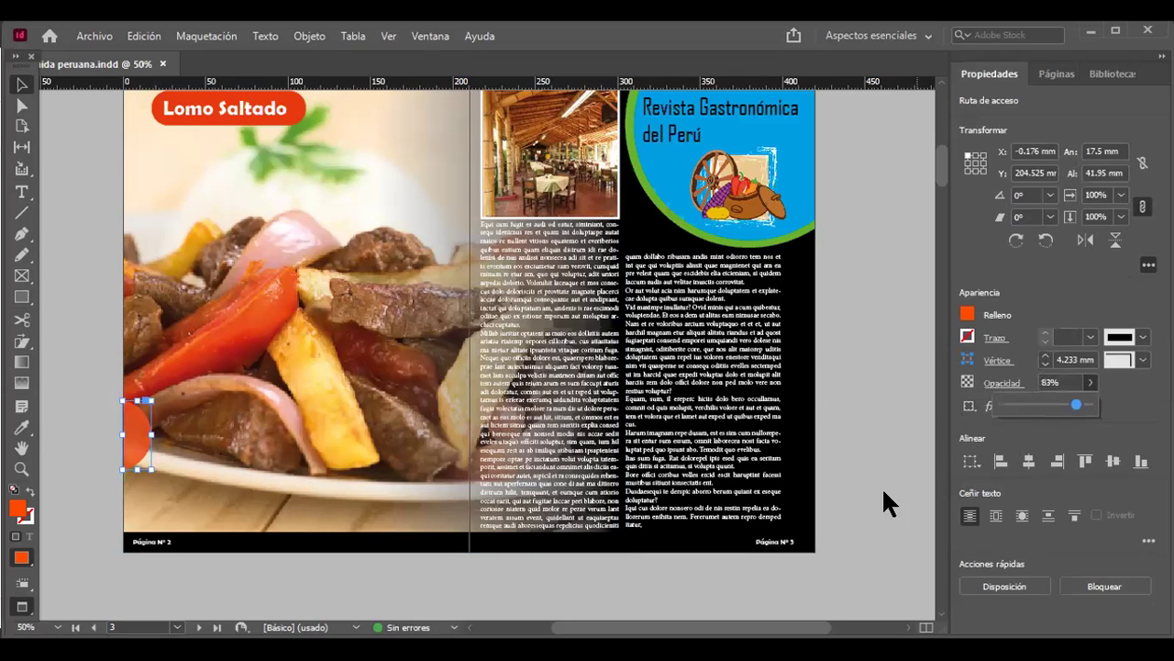
pyautogui.click(855, 517)
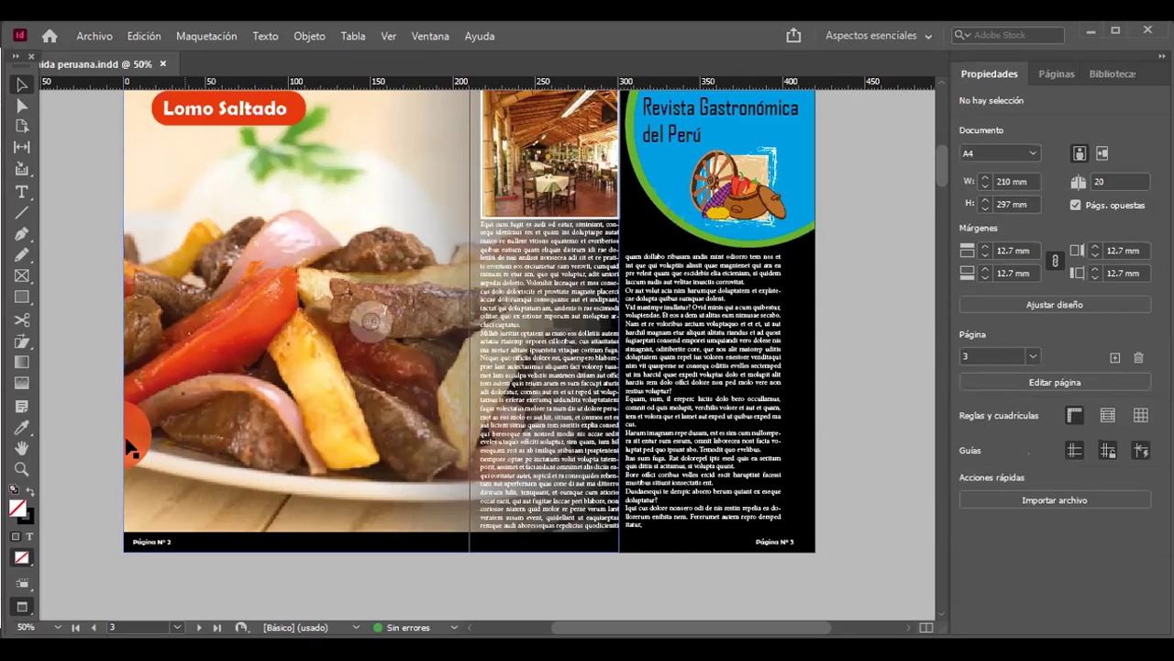
# Step: Draw a hexagon about 10 × 9 mm inside the orange half circle with the Polygon tool
pyautogui.scroll(1, 102, 466)
pyautogui.scroll(1, 104, 456)
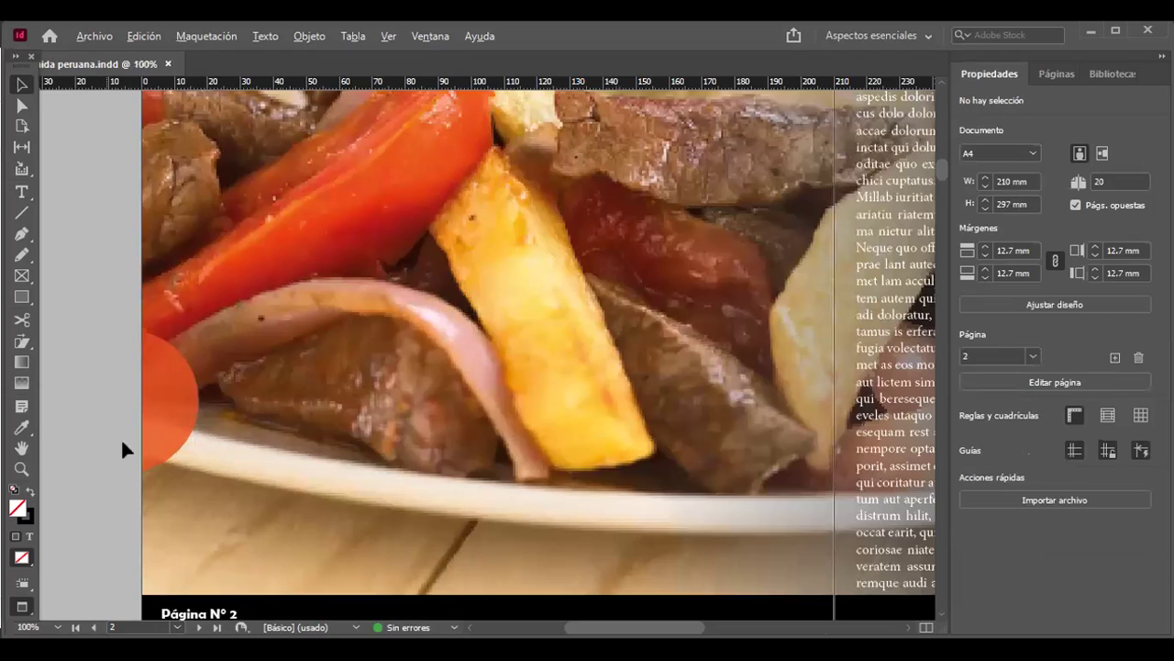
pyautogui.scroll(1, 121, 437)
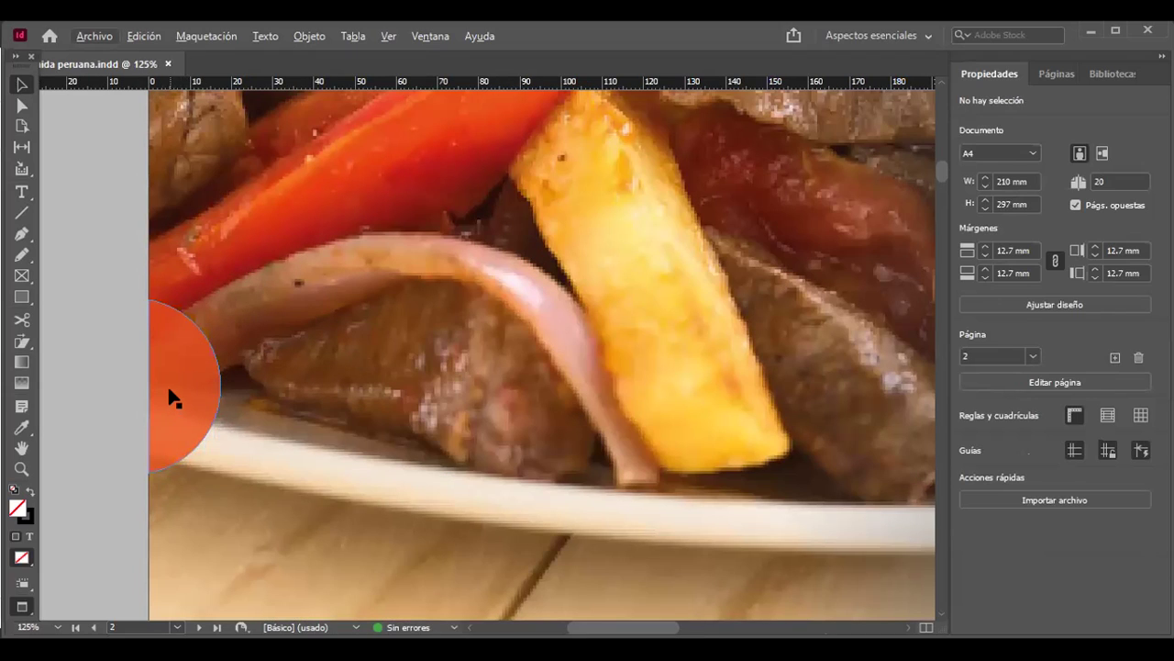
pyautogui.click(24, 280)
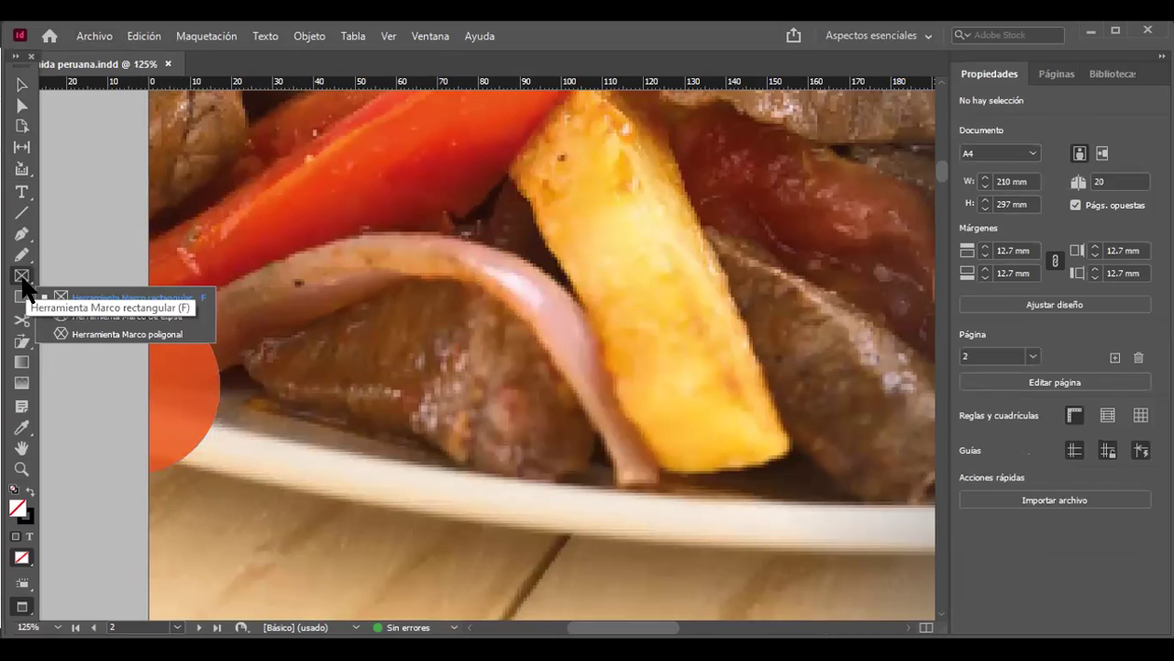
pyautogui.click(25, 302)
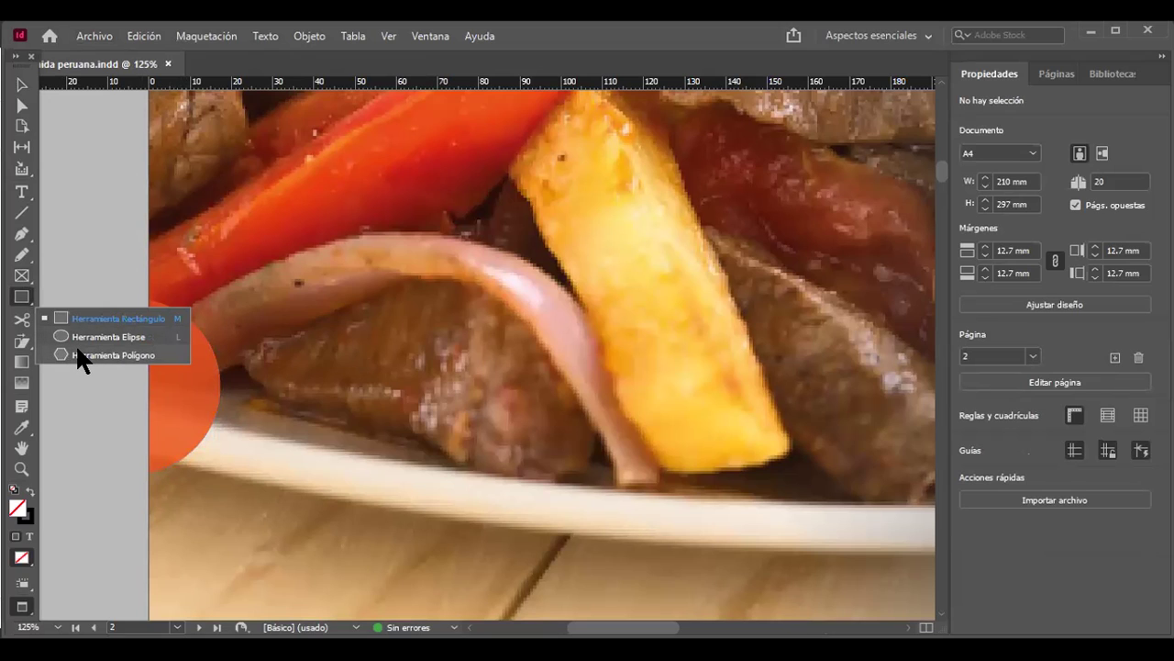
pyautogui.click(77, 353)
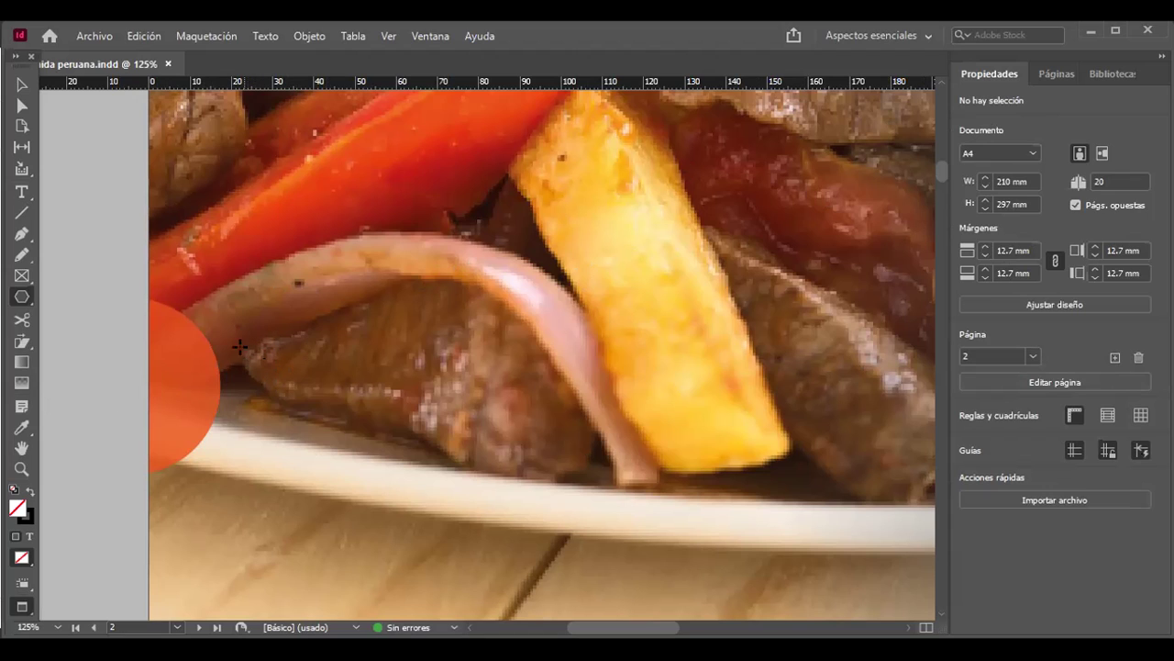
pyautogui.moveTo(161, 374); pyautogui.dragTo(202, 411)
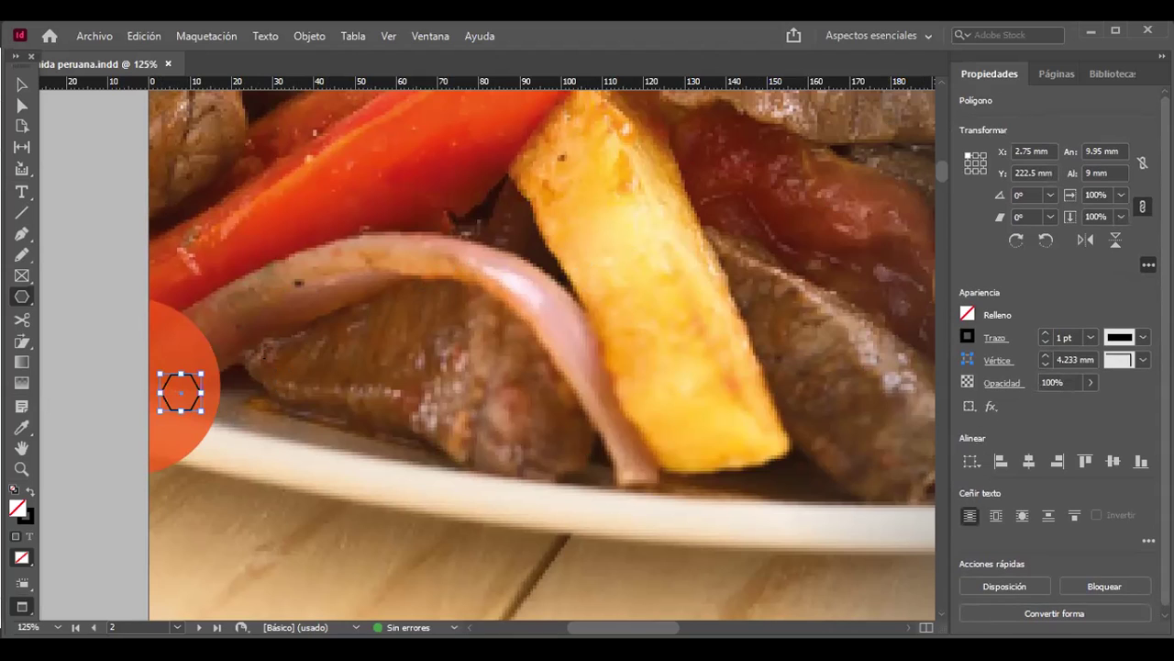
# Step: Move the orange half circle inward from the page edge to X 24.25 mm, Y 207 mm and delete the hexagon
pyautogui.click(22, 84)
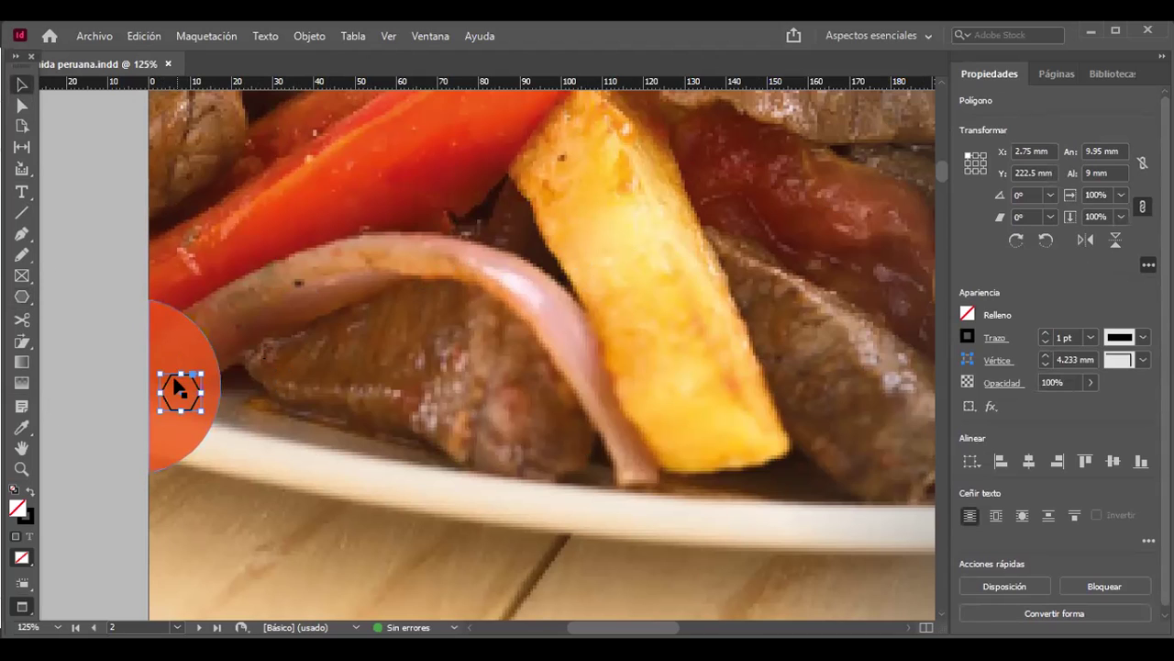
pyautogui.moveTo(160, 367); pyautogui.dragTo(262, 376)
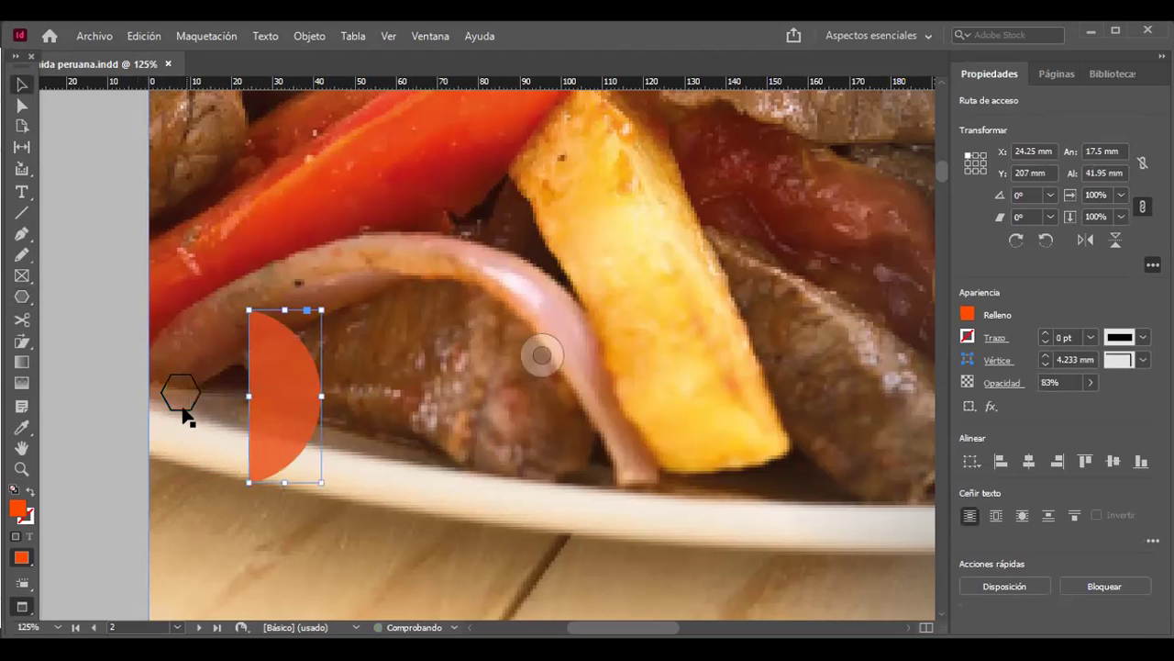
pyautogui.click(187, 411)
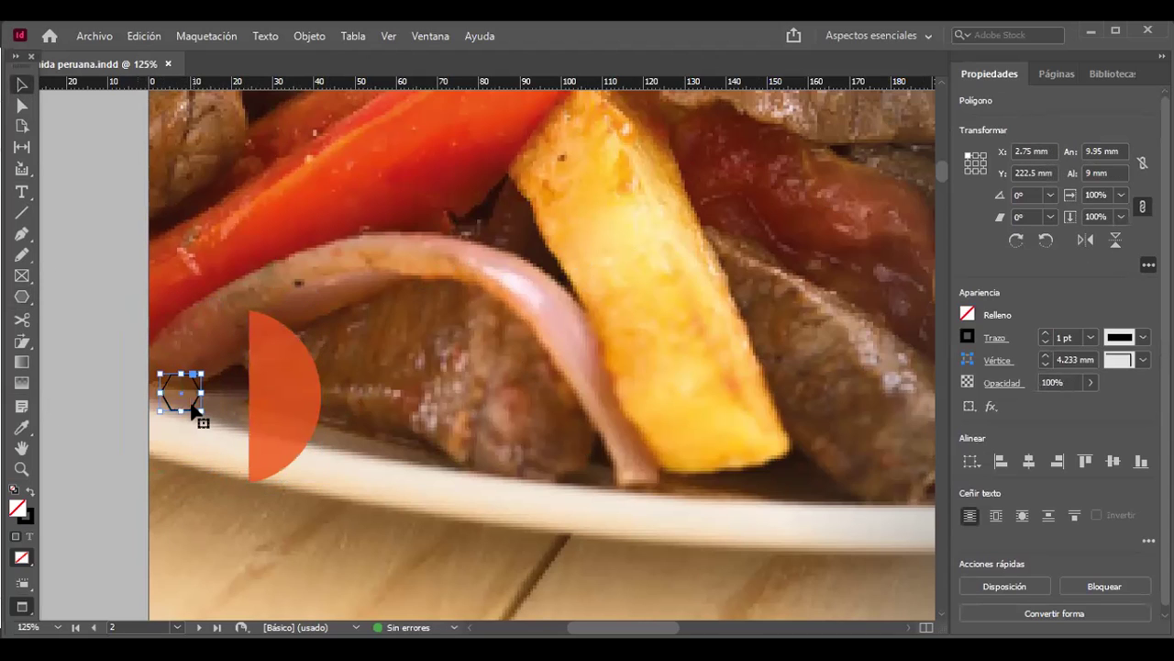
pyautogui.press('Delete')
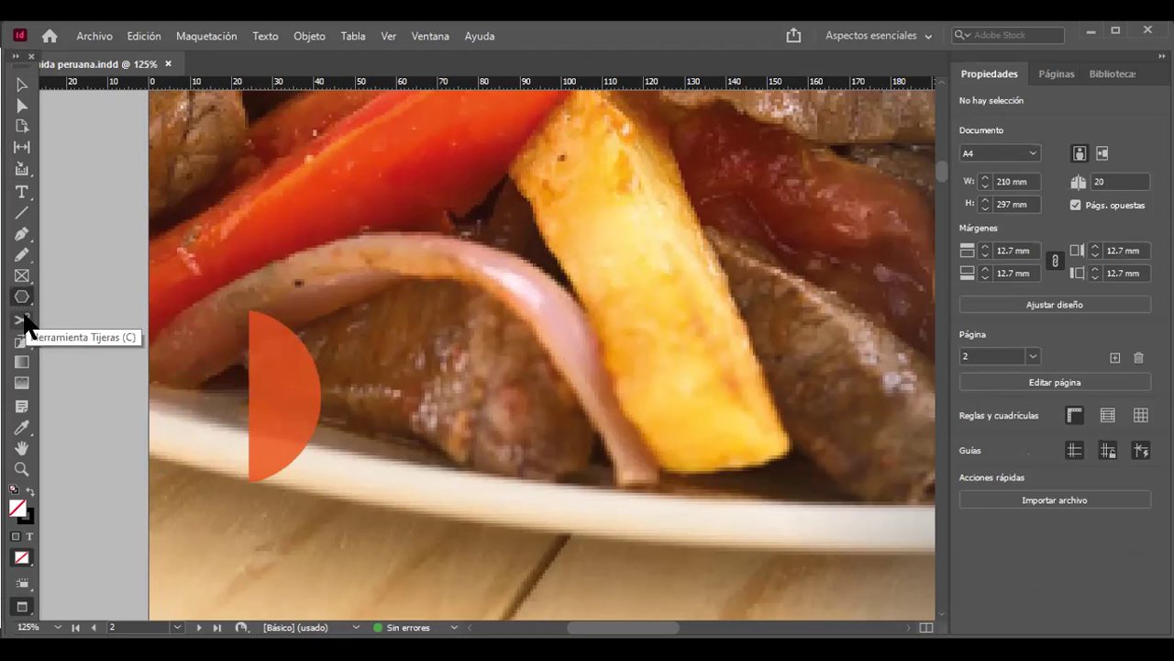
# Step: Examine the photo's transform, text wrap and frame fitting options and the workspace list for polygon side settings
pyautogui.click(24, 106)
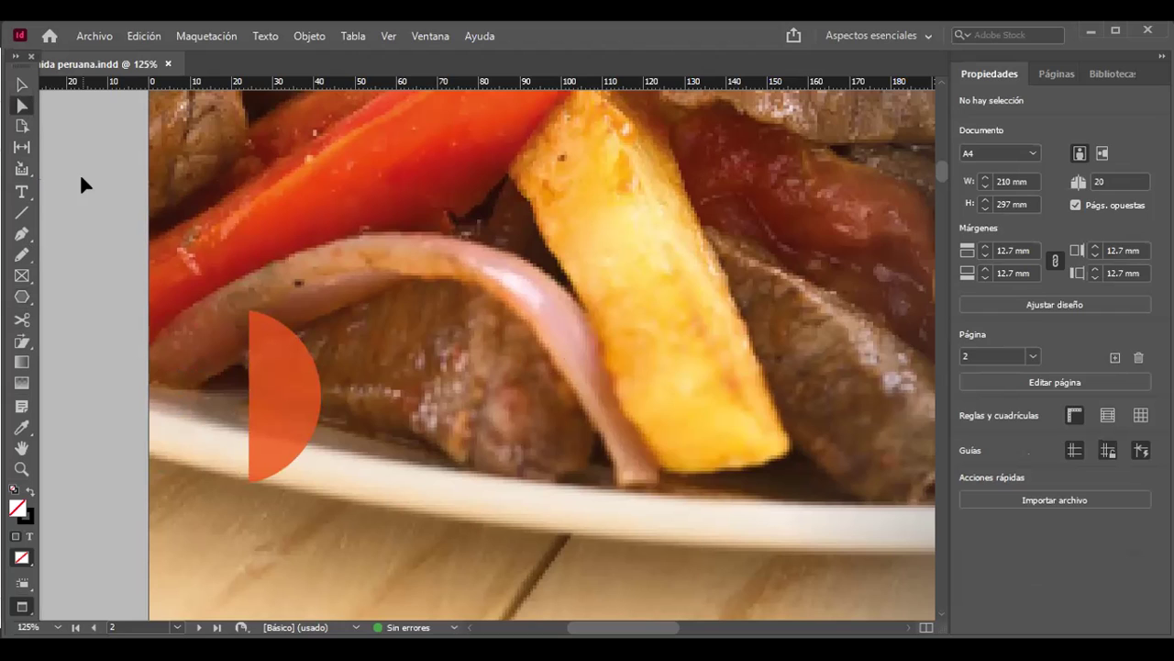
pyautogui.click(216, 187)
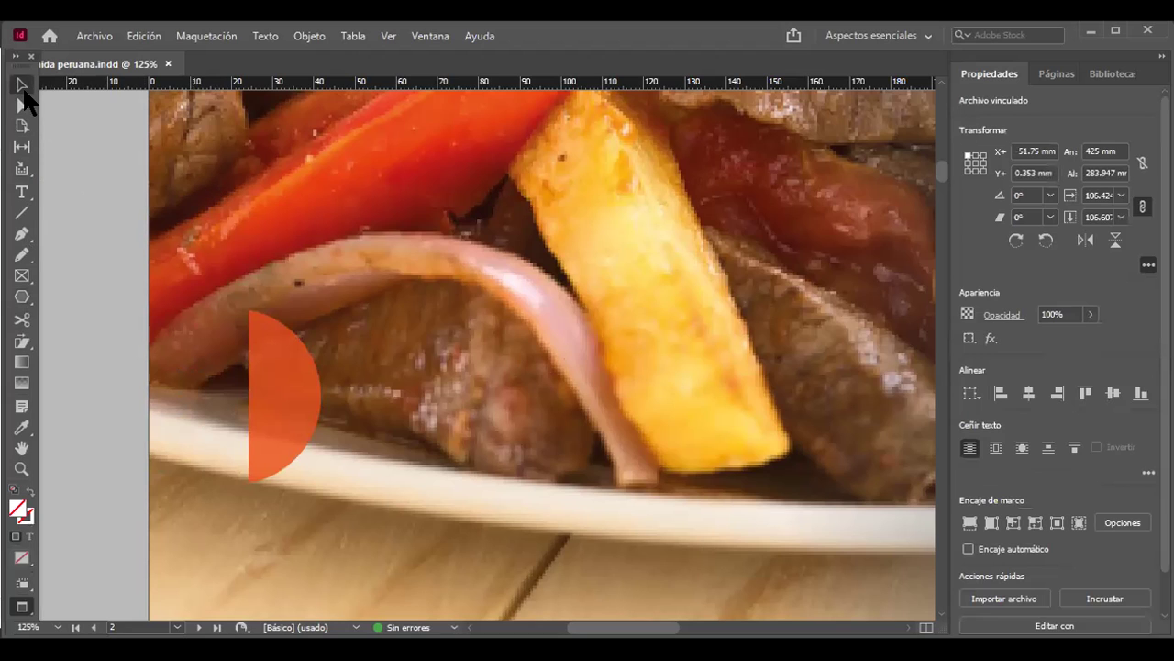
pyautogui.click(23, 88)
pyautogui.click(24, 296)
pyautogui.click(1149, 264)
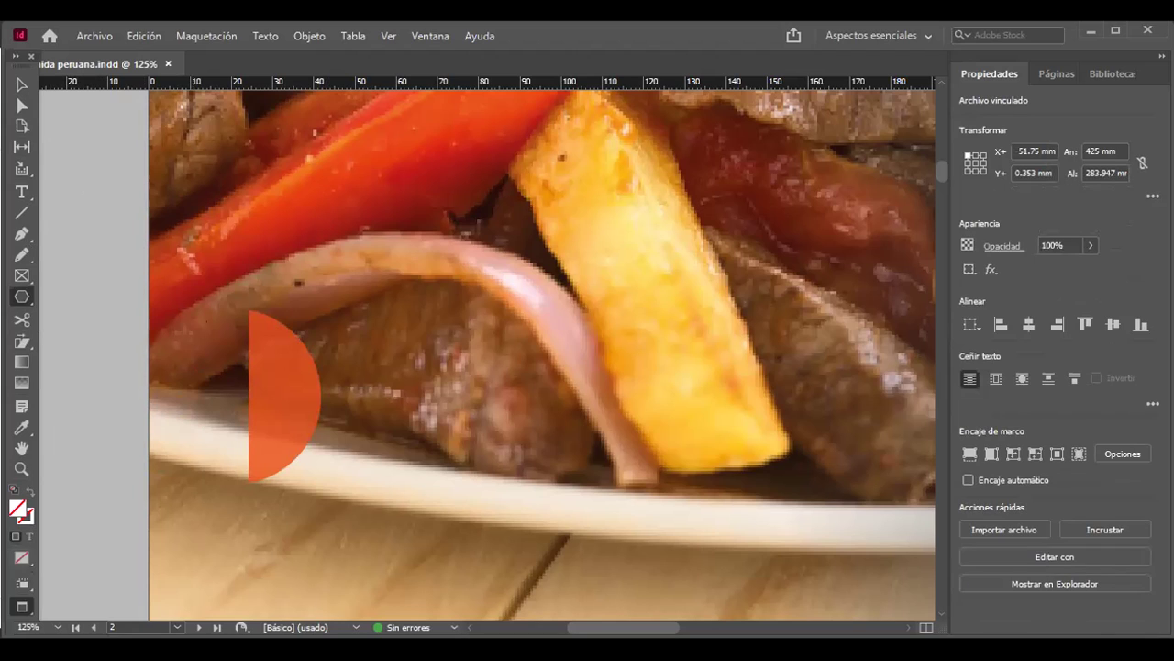
pyautogui.click(1153, 403)
pyautogui.scroll(-1, 1122, 444)
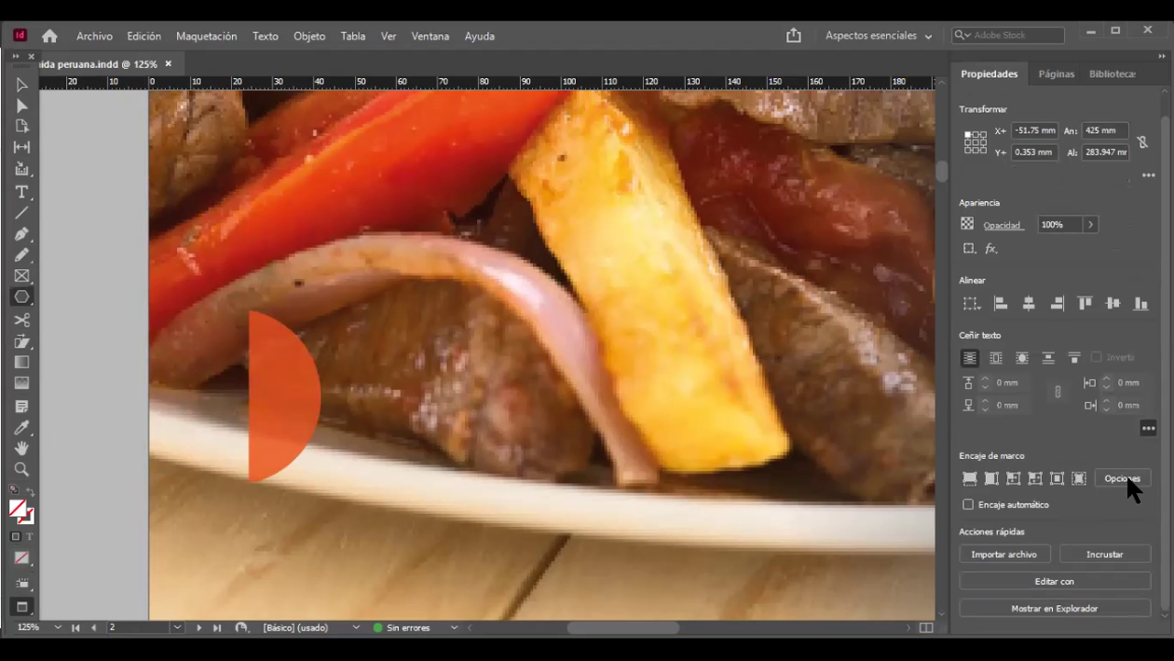
pyautogui.click(1127, 475)
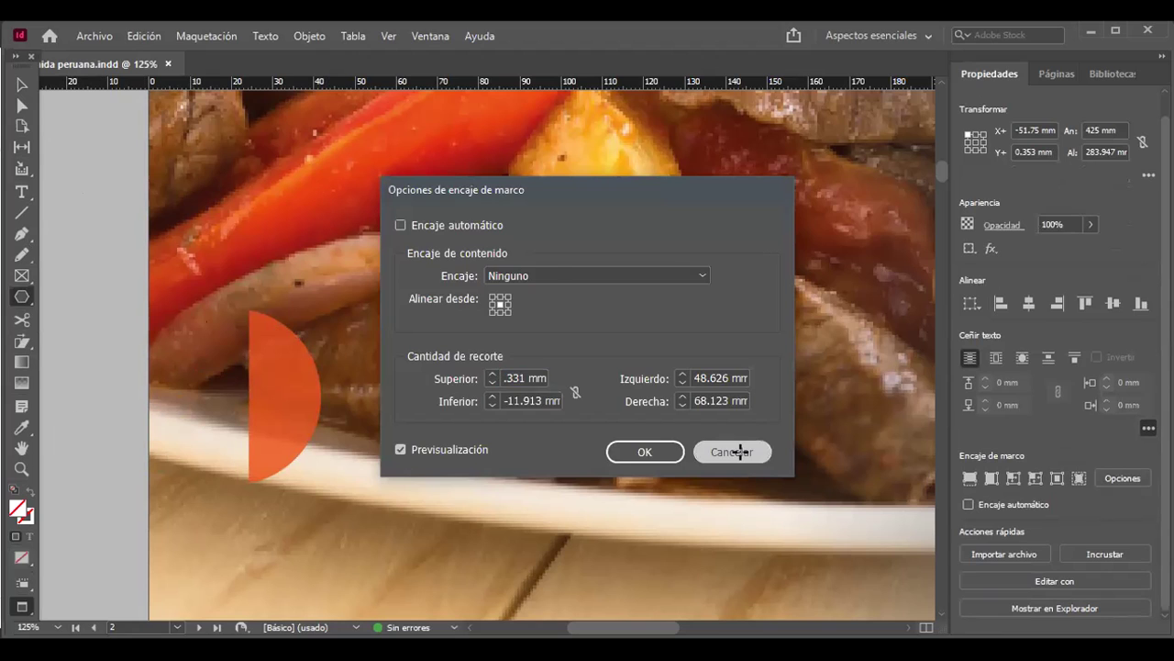
pyautogui.click(741, 450)
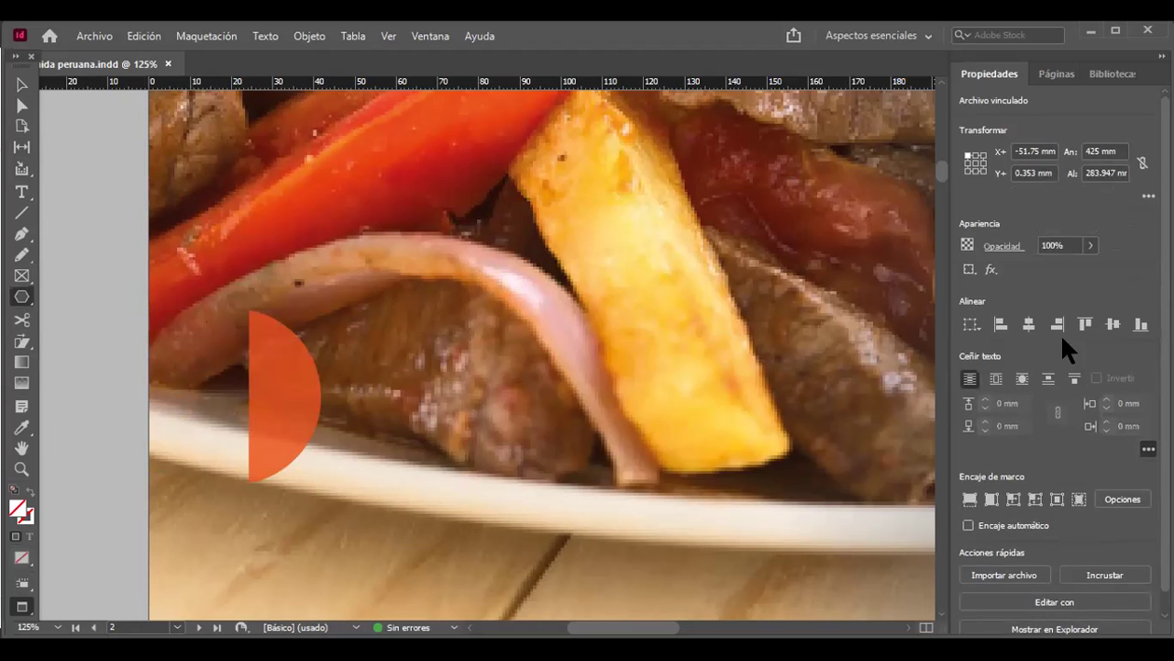
pyautogui.click(1147, 194)
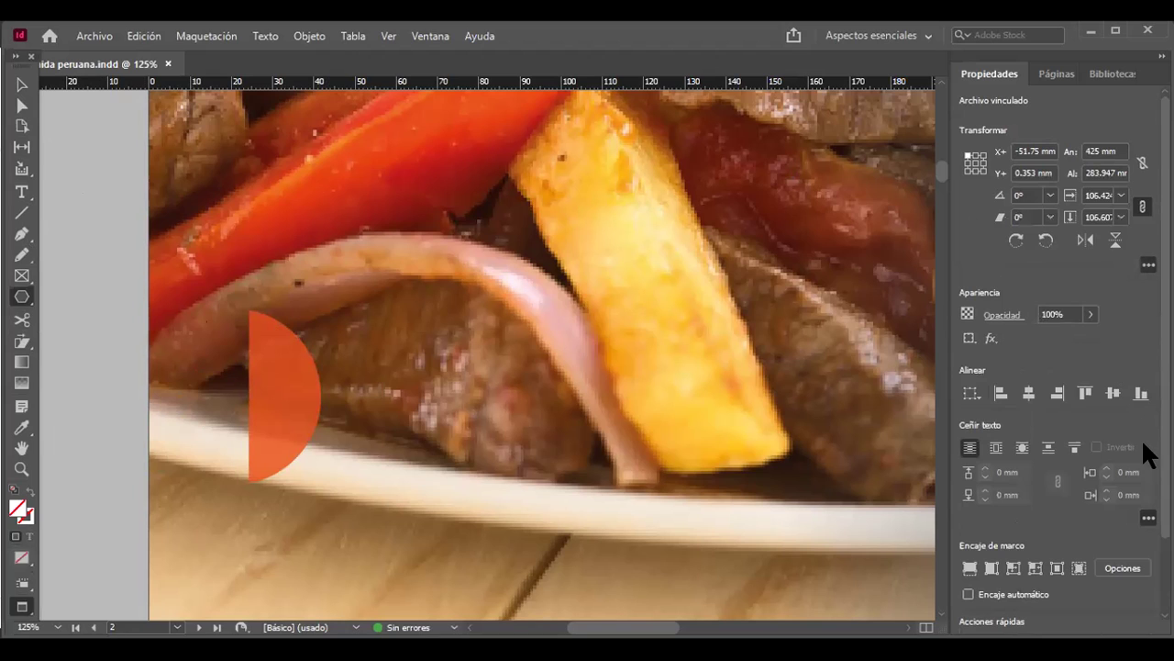
pyautogui.scroll(-2, 1142, 437)
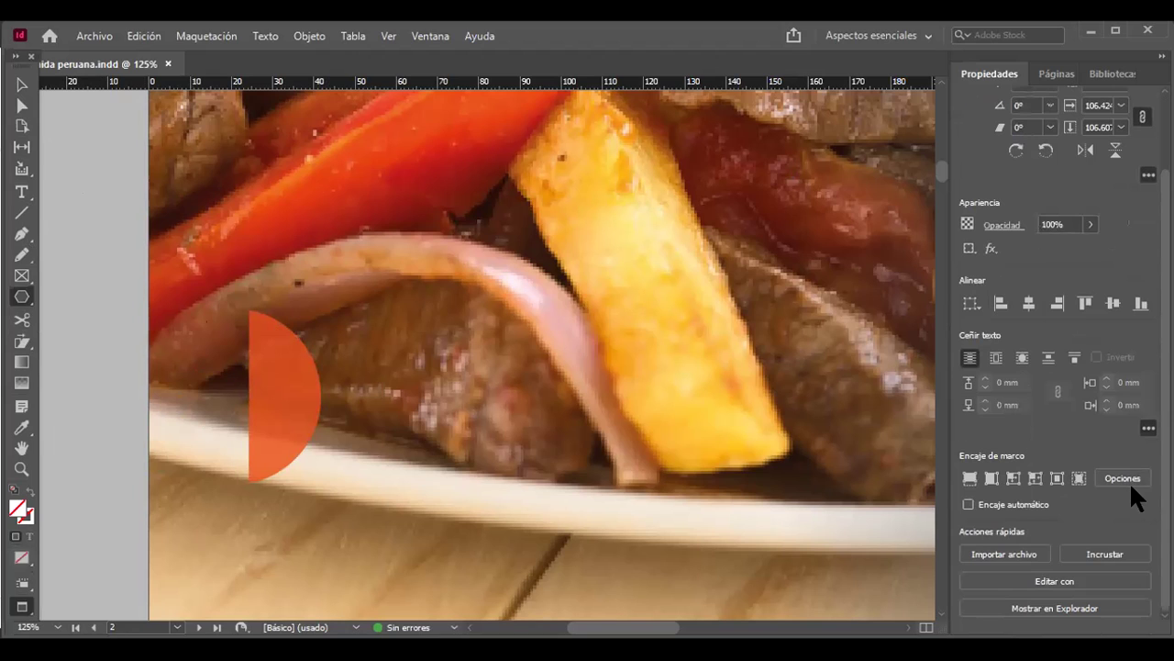
pyautogui.click(1146, 429)
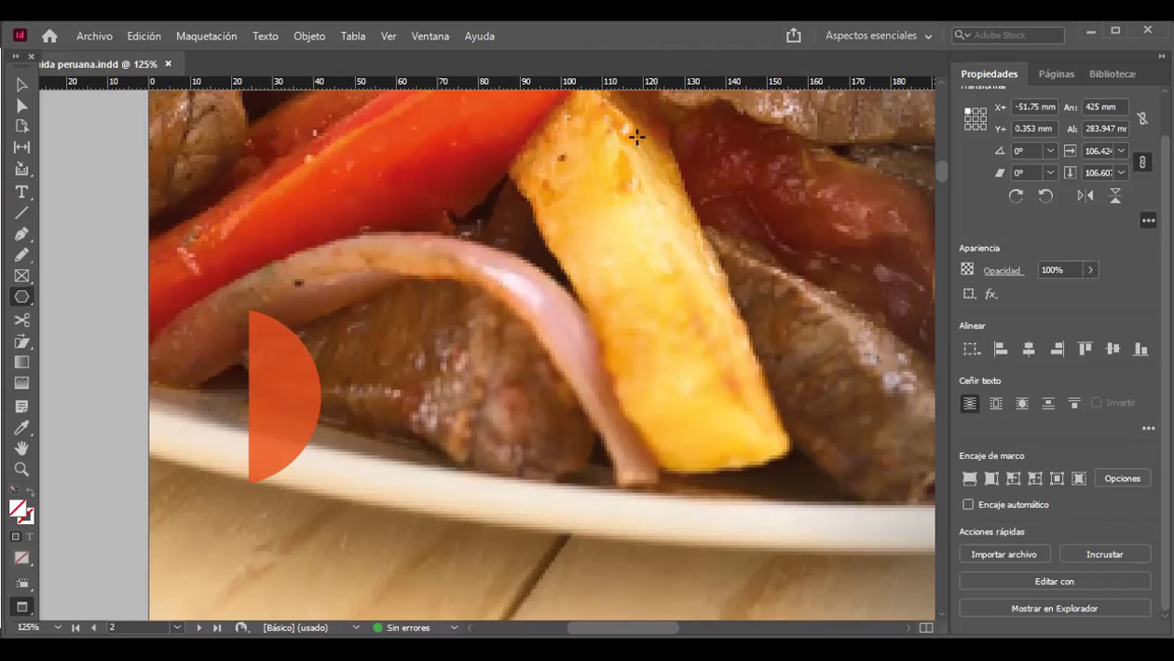
pyautogui.click(881, 33)
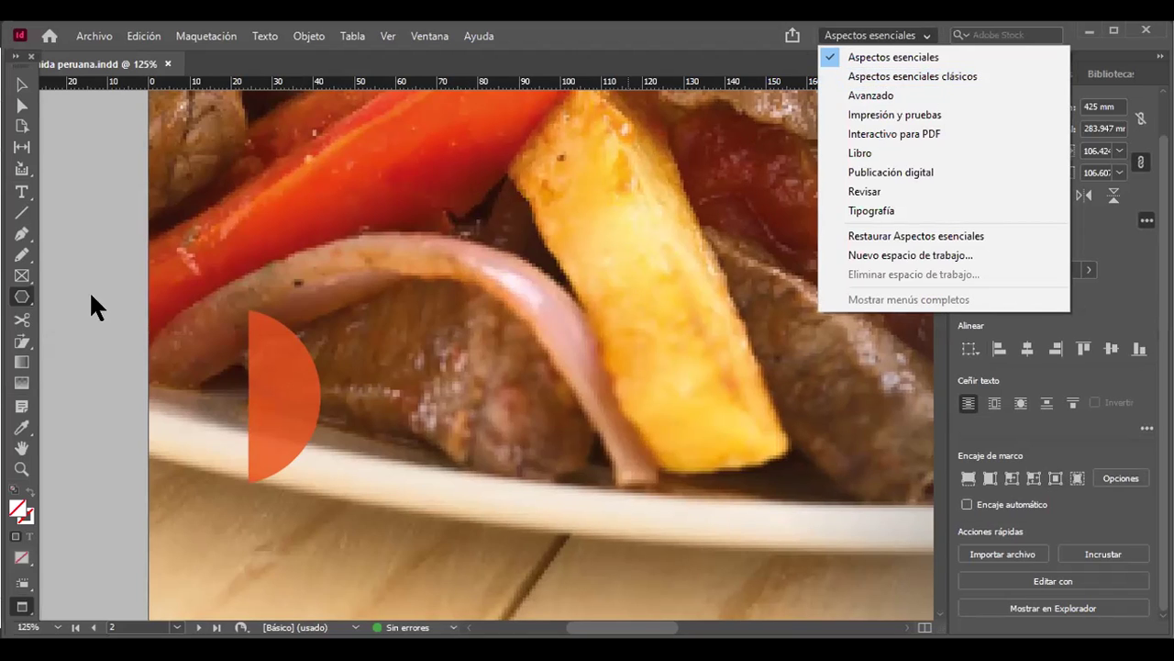
pyautogui.click(594, 52)
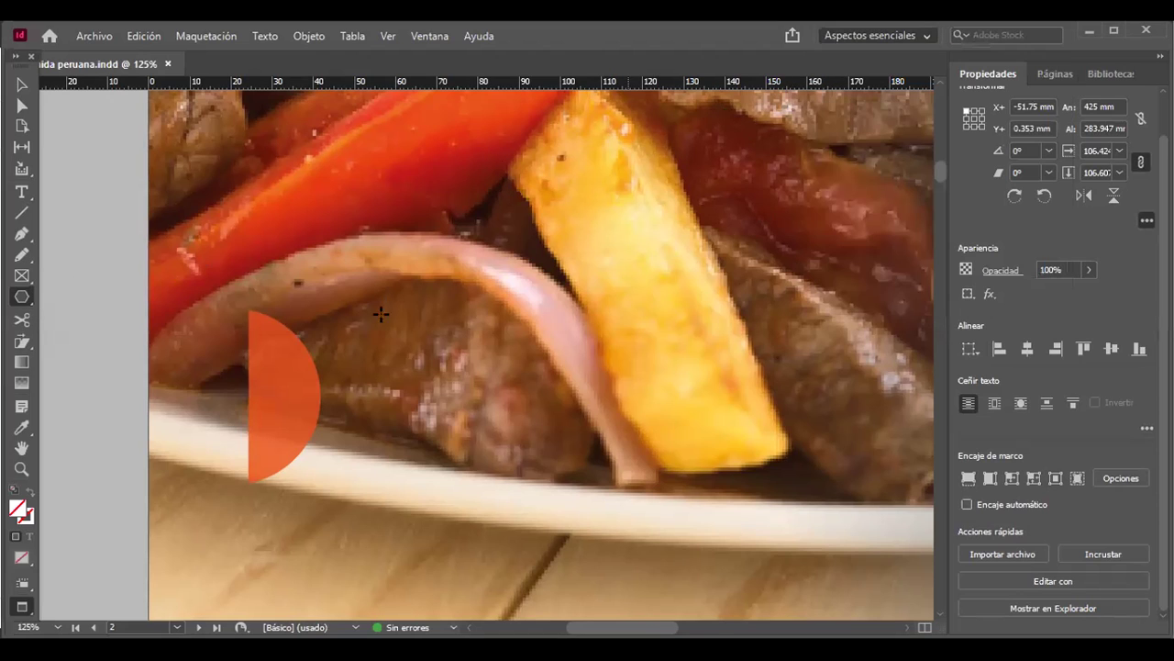
pyautogui.moveTo(340, 250); pyautogui.dragTo(366, 281)
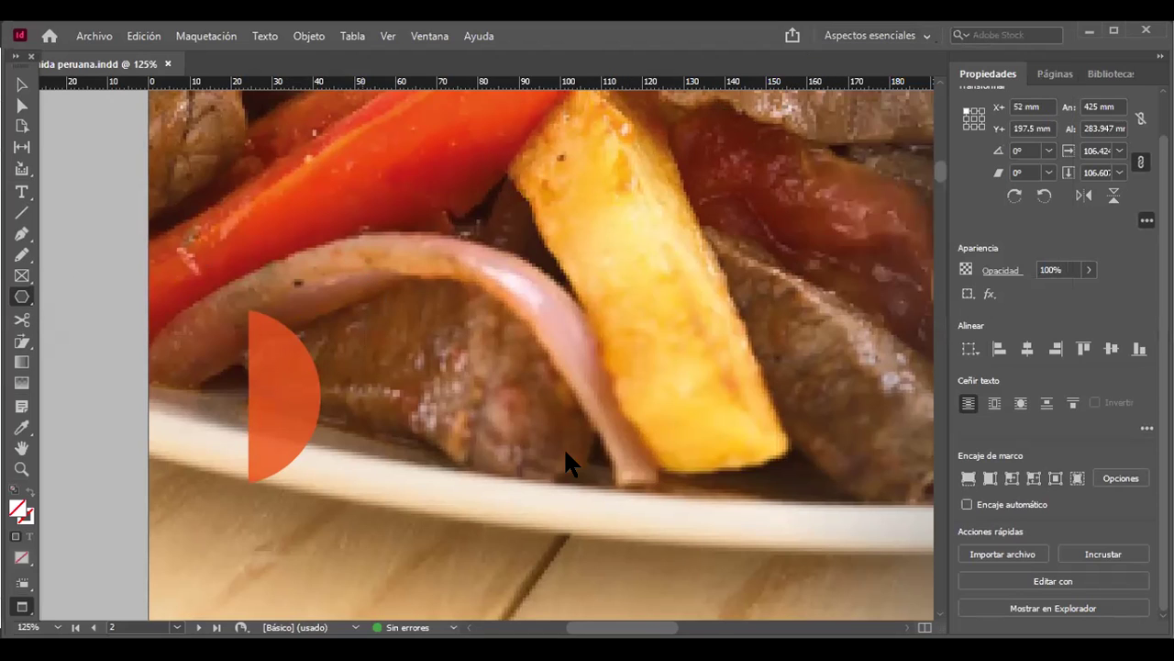
pyautogui.click(622, 460)
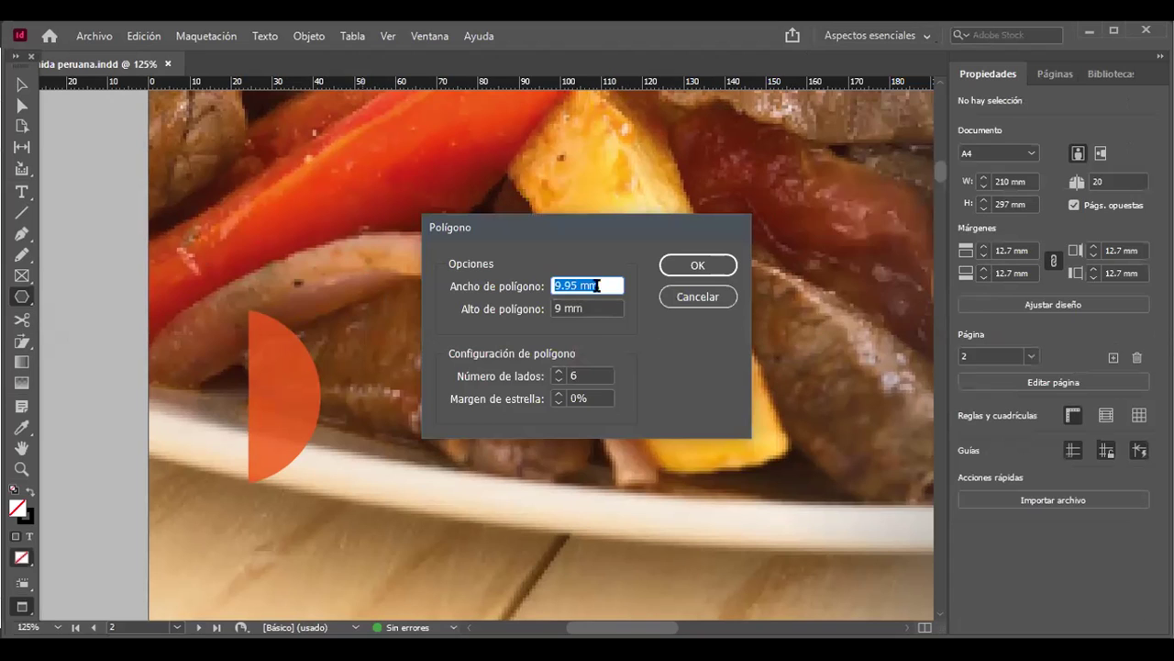
pyautogui.click(697, 297)
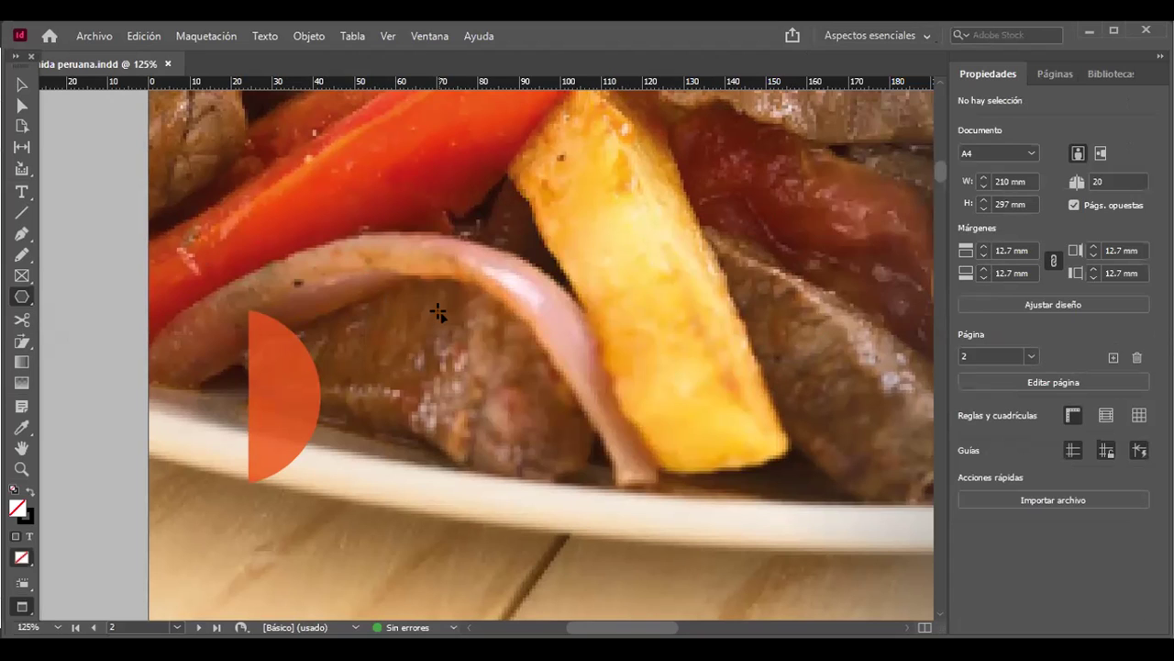
# Step: Set the Polygon tool to 3 sides and draw a triangle about 10 × 10.5 mm on the photo beside the orange half circle
pyautogui.click(437, 306)
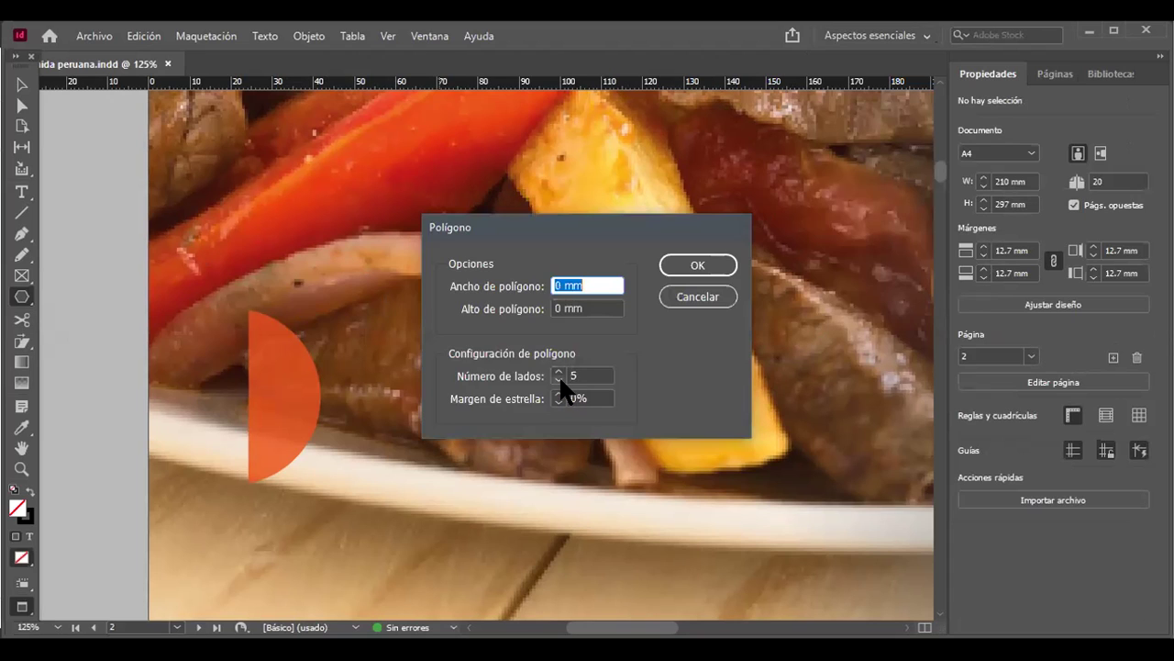
pyautogui.click(558, 382)
pyautogui.click(698, 266)
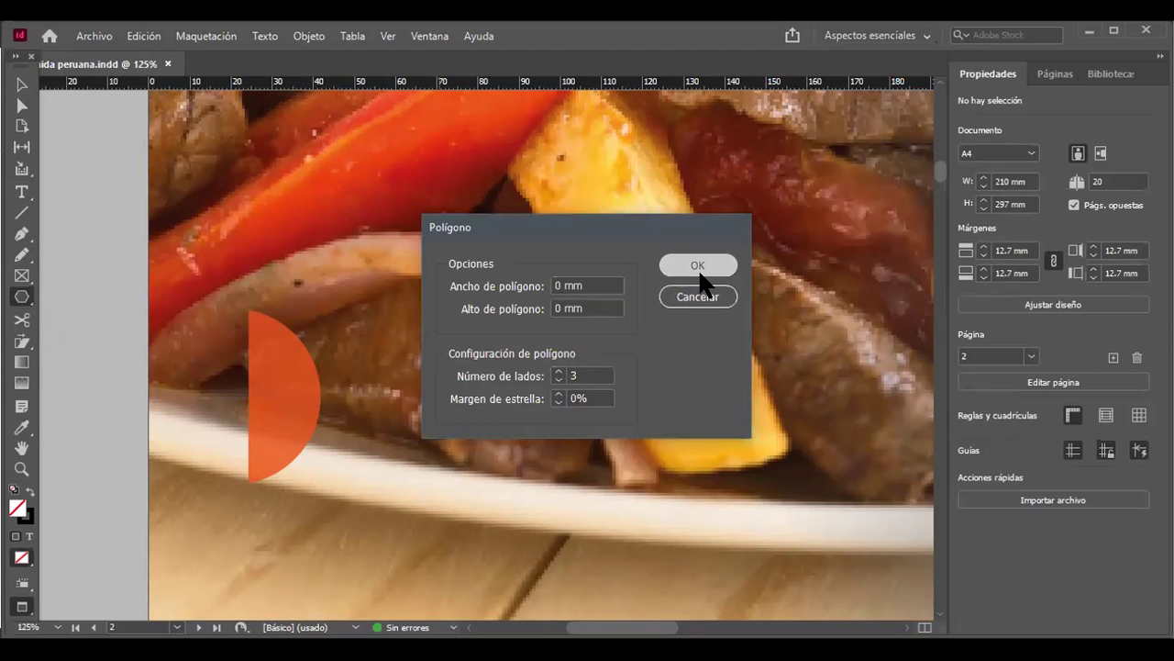
pyautogui.moveTo(476, 321); pyautogui.dragTo(518, 365)
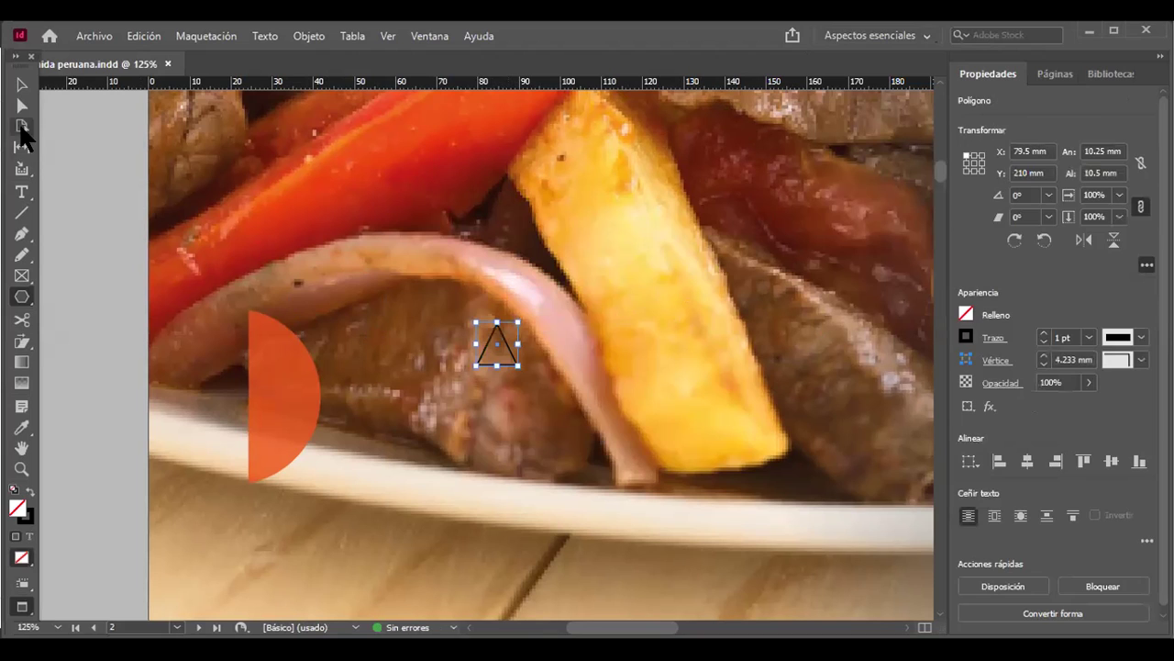
# Step: Move the triangle into the orange half circle and rotate it to -90° so it points toward the curved side
pyautogui.click(22, 85)
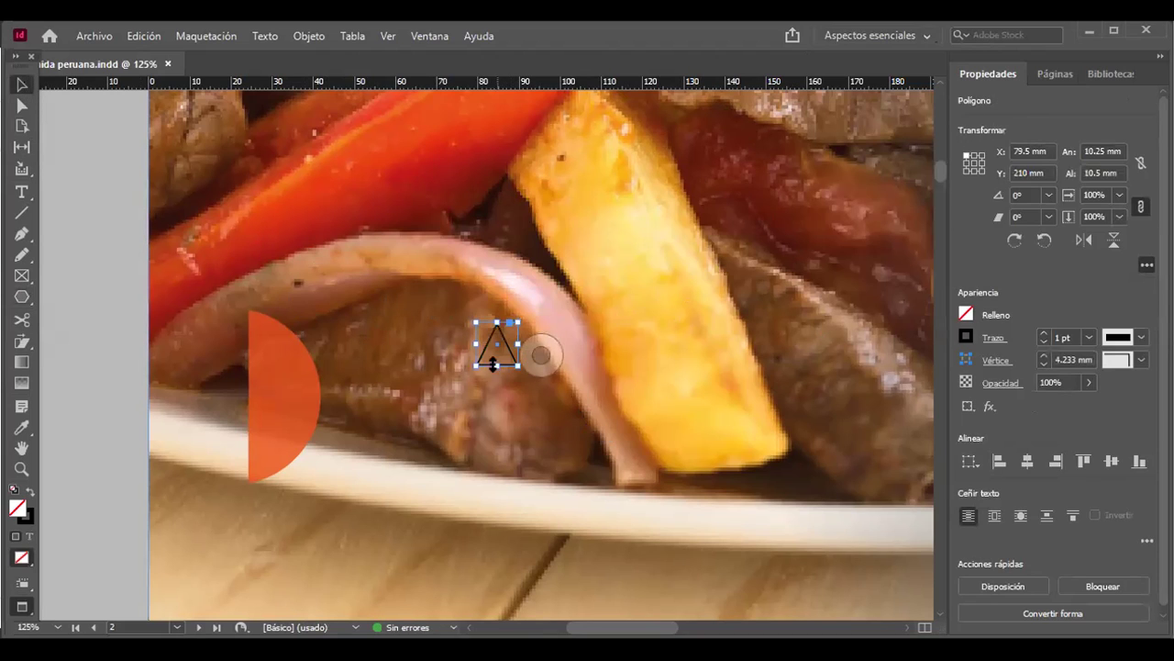
pyautogui.moveTo(489, 362); pyautogui.dragTo(272, 415)
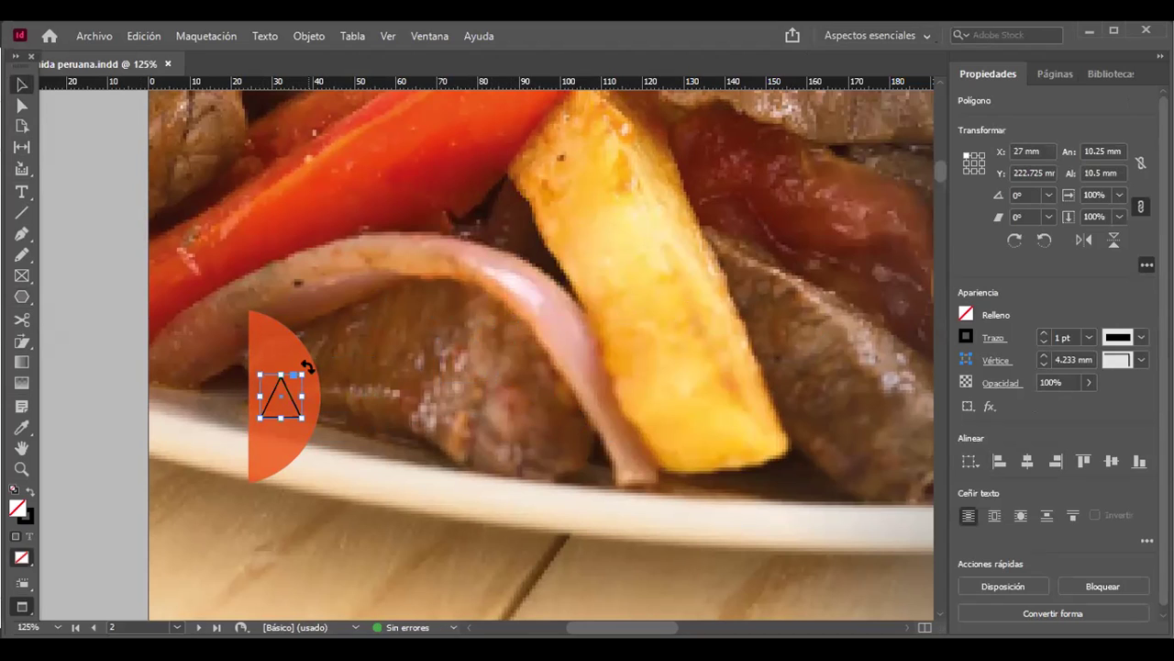
pyautogui.moveTo(308, 366); pyautogui.dragTo(323, 439)
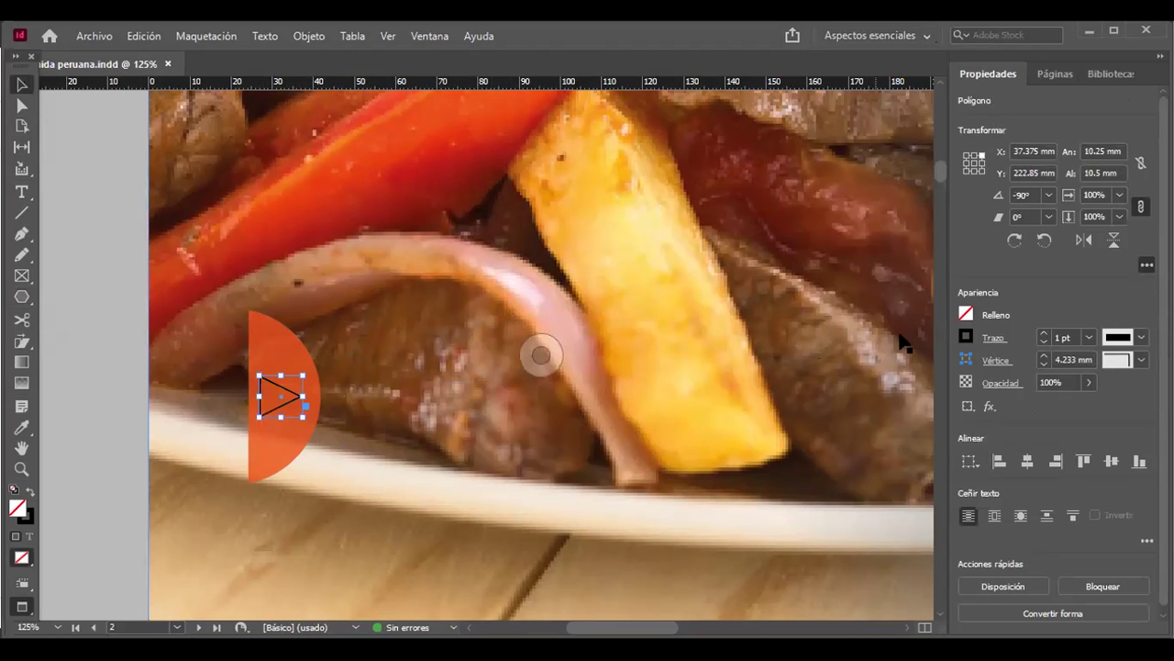
# Step: Apply the [Papel] swatch to both the fill and the stroke of the triangle
pyautogui.click(968, 316)
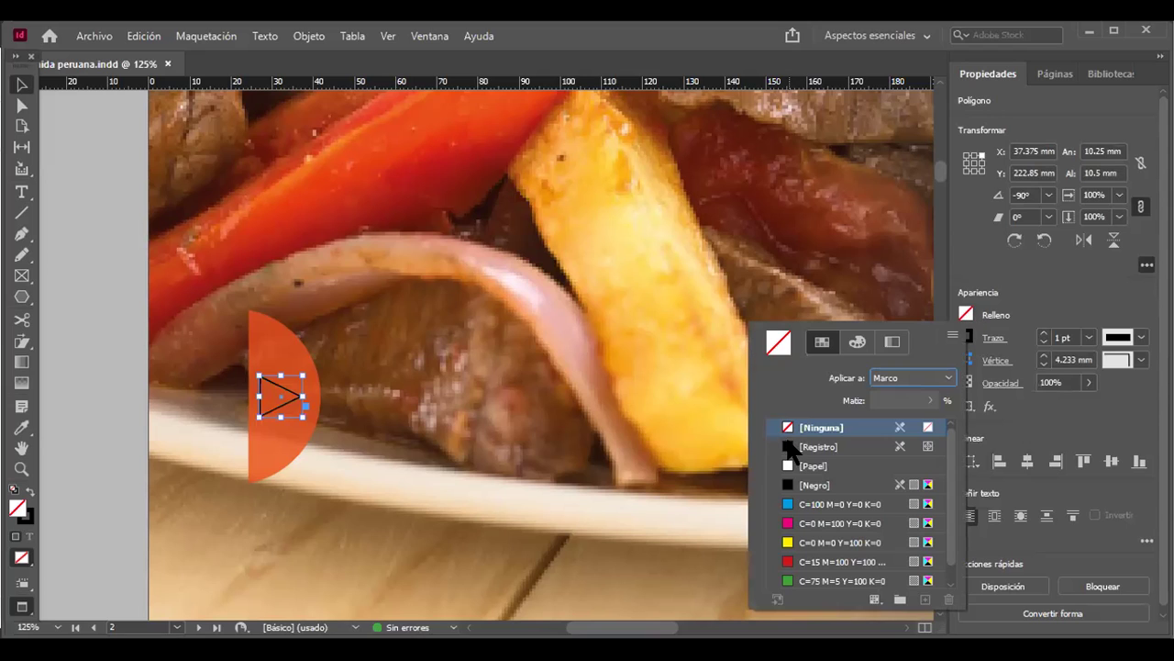
pyautogui.click(790, 465)
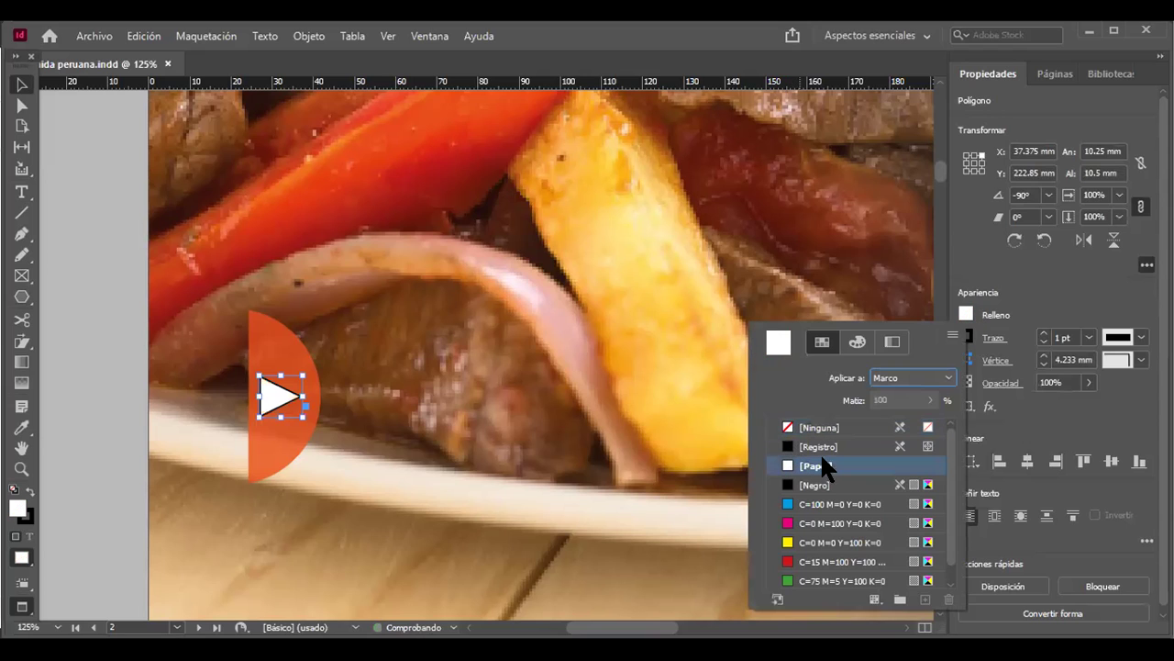
pyautogui.click(994, 337)
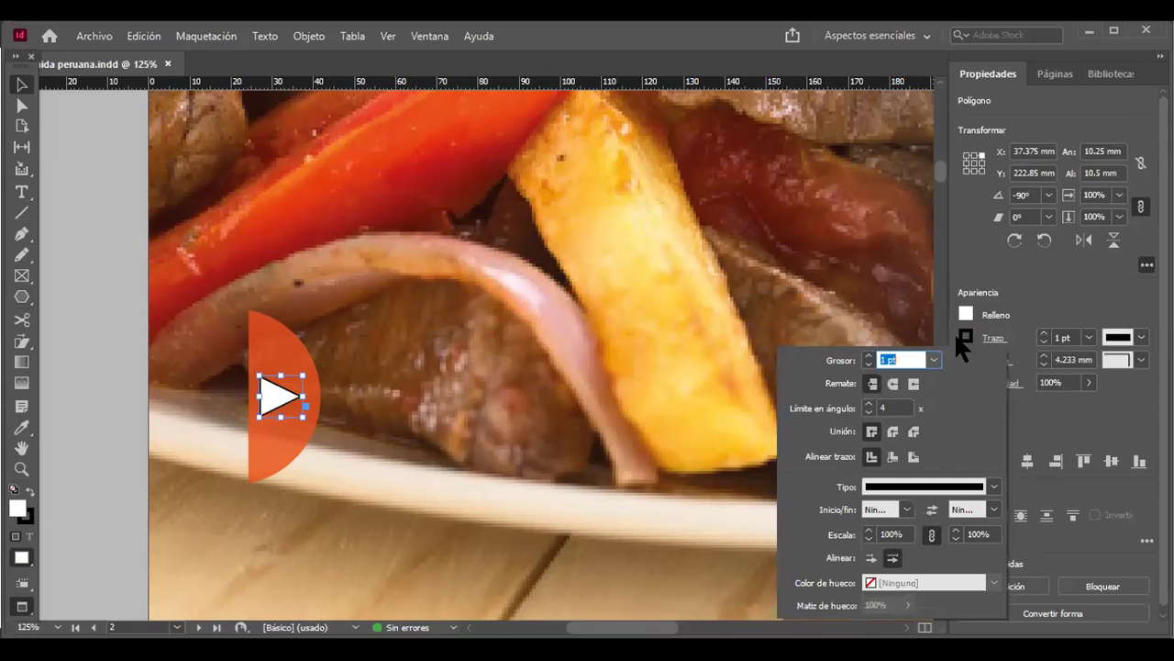
pyautogui.click(964, 338)
pyautogui.click(787, 488)
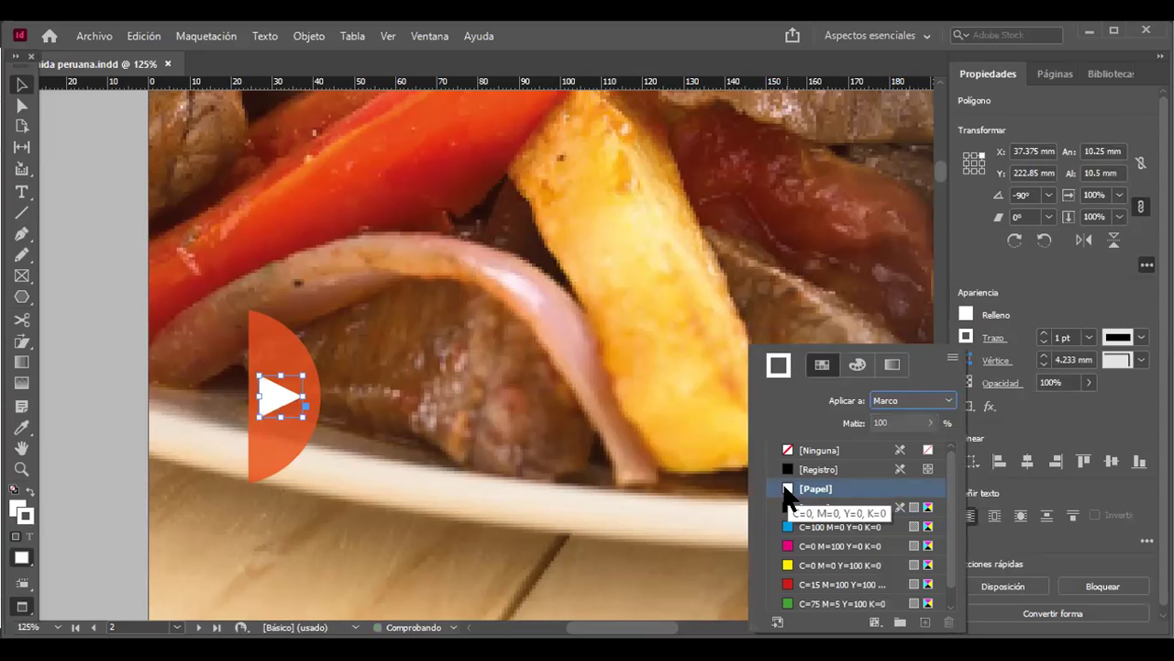
pyautogui.click(84, 189)
# Step: Move the orange half circle against page 2's outer edge at Y 218 mm and place the white triangle inside it
pyautogui.moveTo(248, 433); pyautogui.dragTo(169, 475)
pyautogui.moveTo(275, 397); pyautogui.dragTo(171, 448)
pyautogui.click(199, 444)
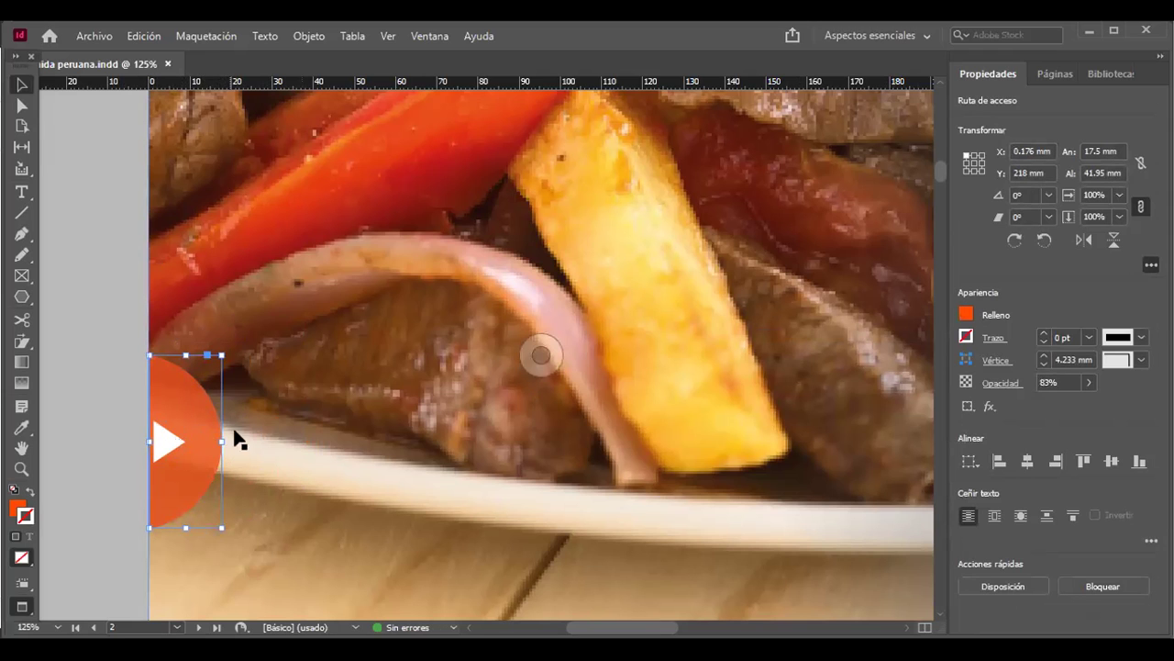
pyautogui.scroll(-4, 275, 390)
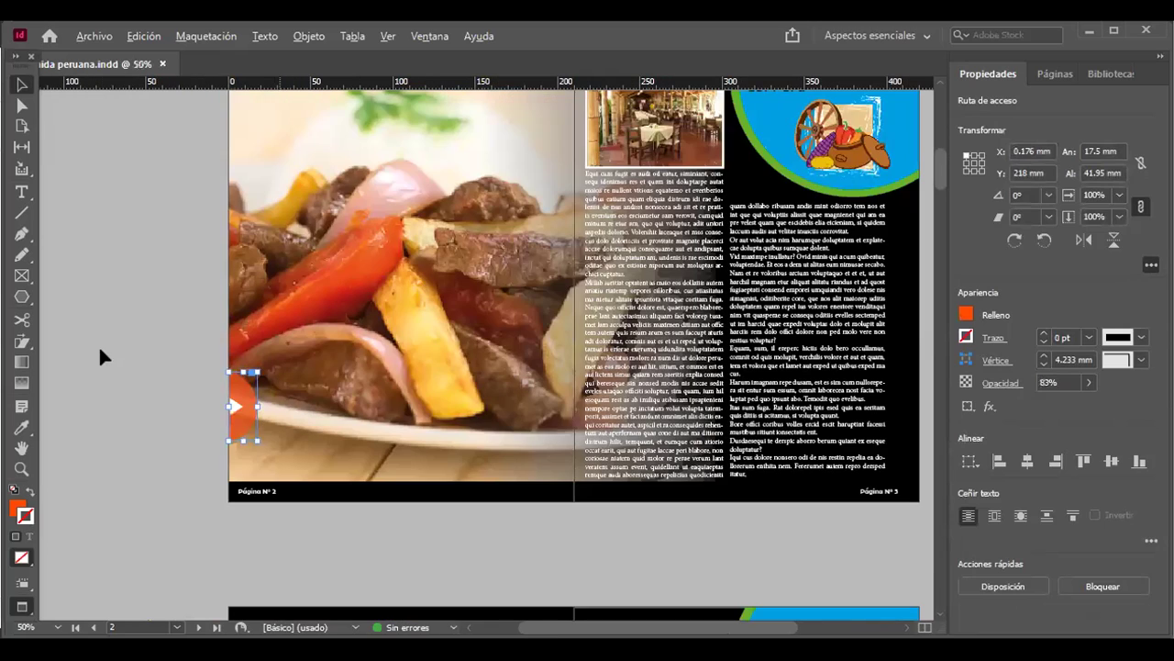
pyautogui.click(134, 368)
# Step: Nudge the white triangle slightly toward page 2's outer edge, to X 8.676 mm
pyautogui.scroll(1, 134, 368)
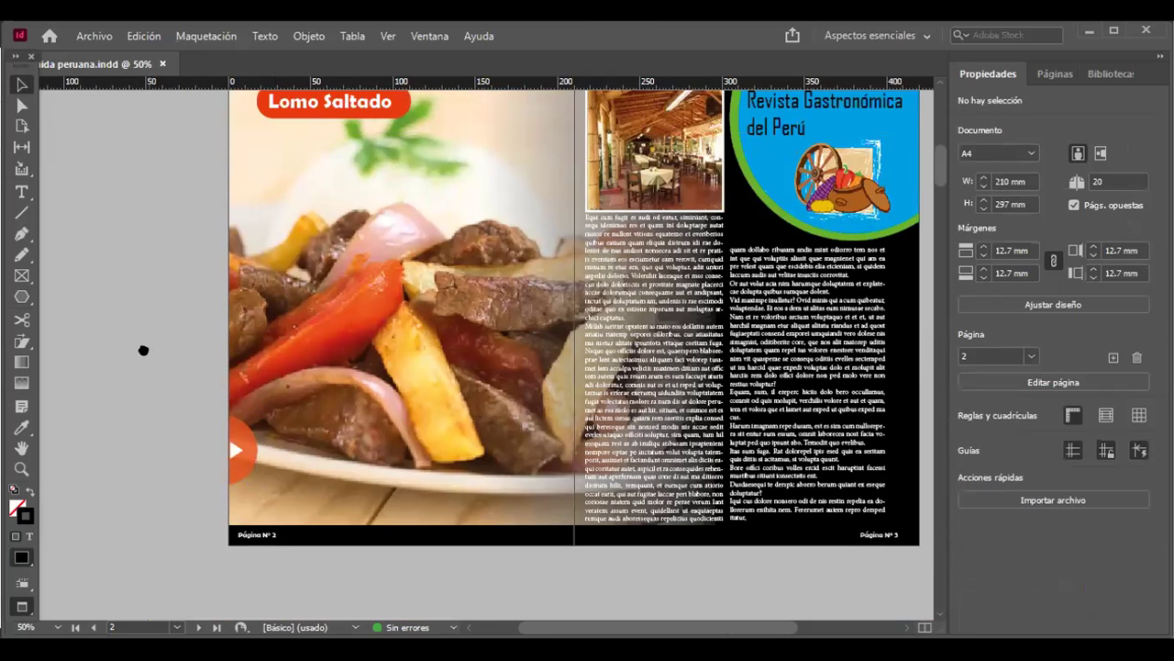
pyautogui.moveTo(144, 349); pyautogui.dragTo(110, 382)
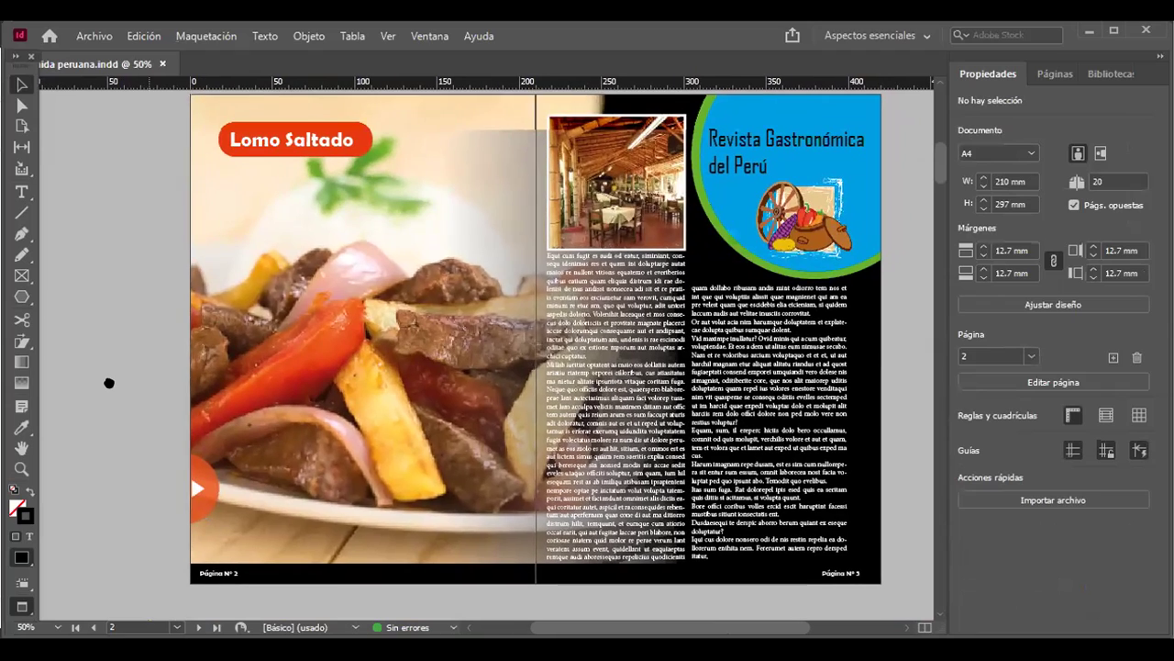
pyautogui.click(198, 494)
pyautogui.press('Left')
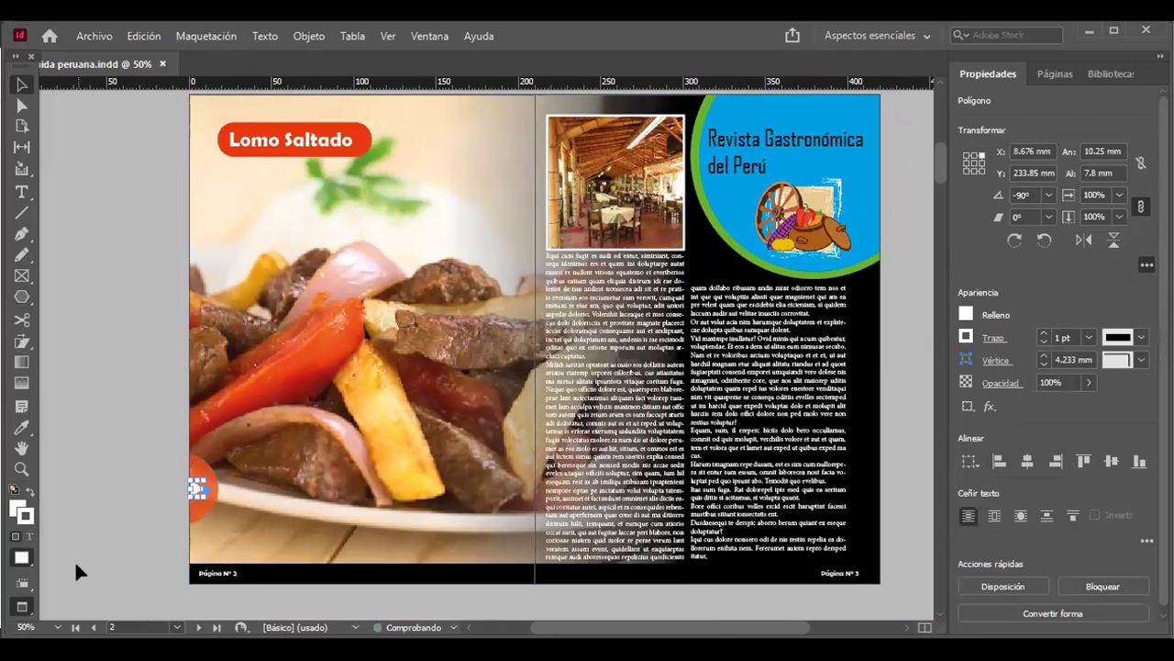
pyautogui.click(124, 354)
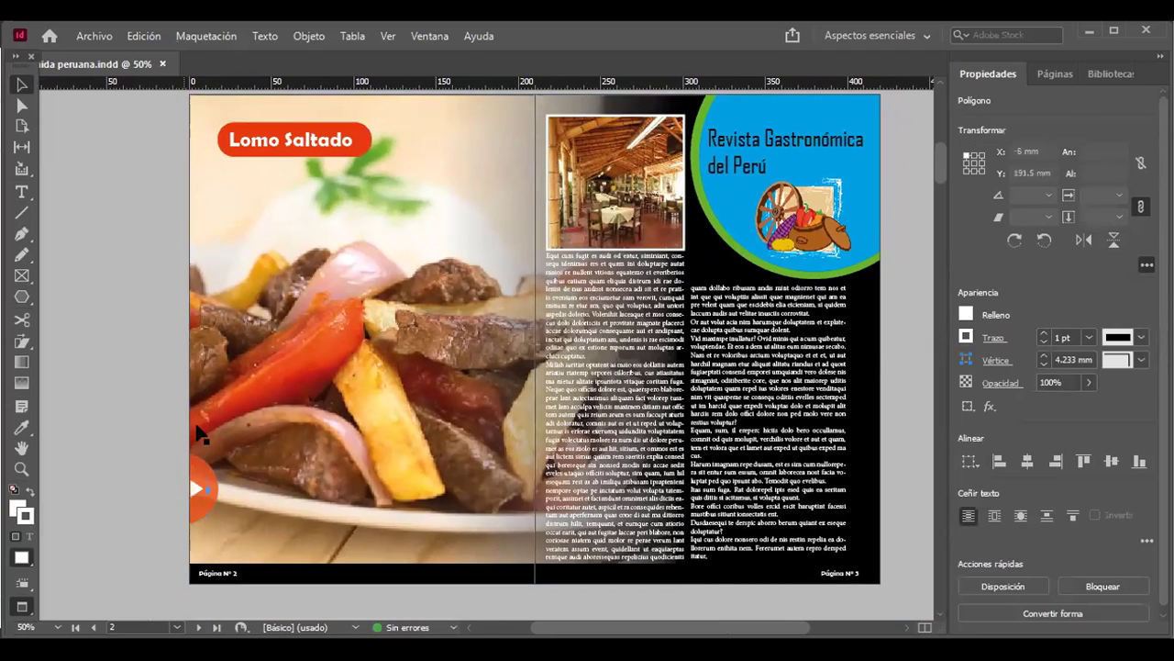
# Step: Place a horizontally flipped copy of the orange half circle at page 3's outer edge, at X 420 mm, Y 218 mm
pyautogui.moveTo(868, 433); pyautogui.dragTo(883, 407)
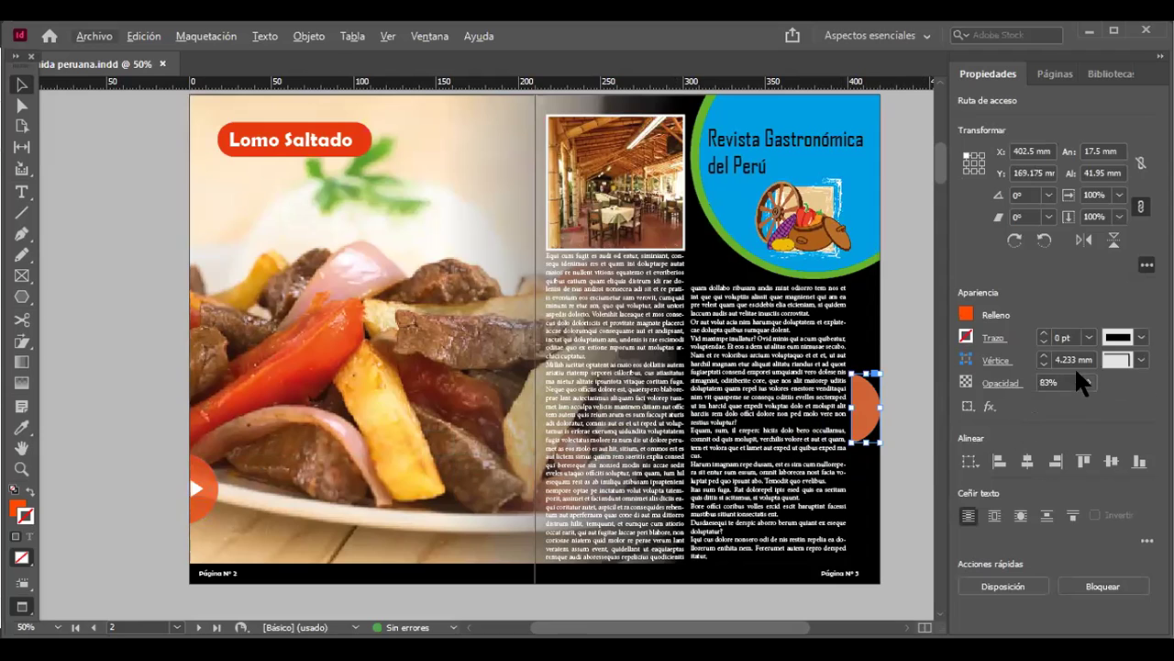
pyautogui.click(1084, 240)
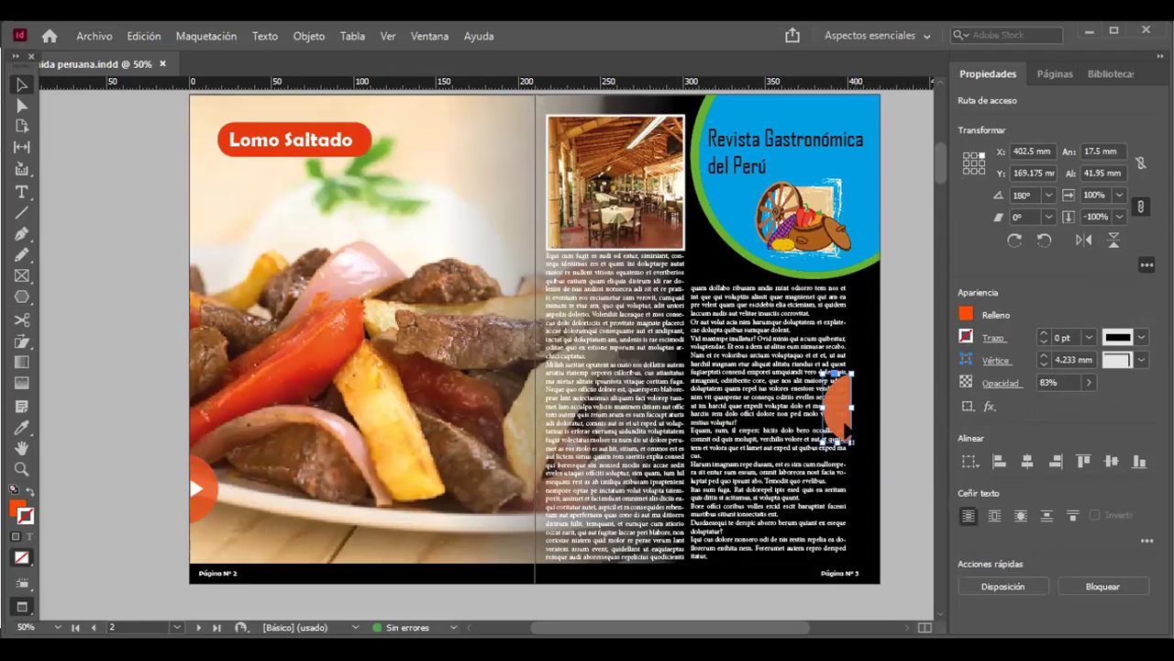
pyautogui.moveTo(839, 425); pyautogui.dragTo(873, 500)
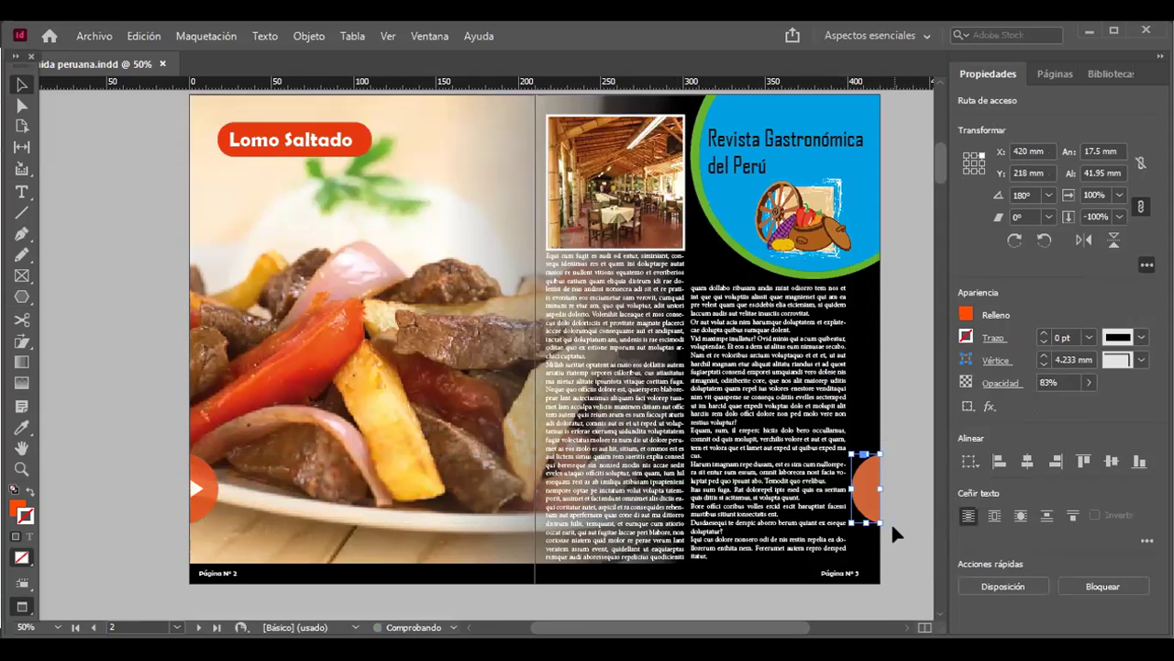
pyautogui.click(897, 511)
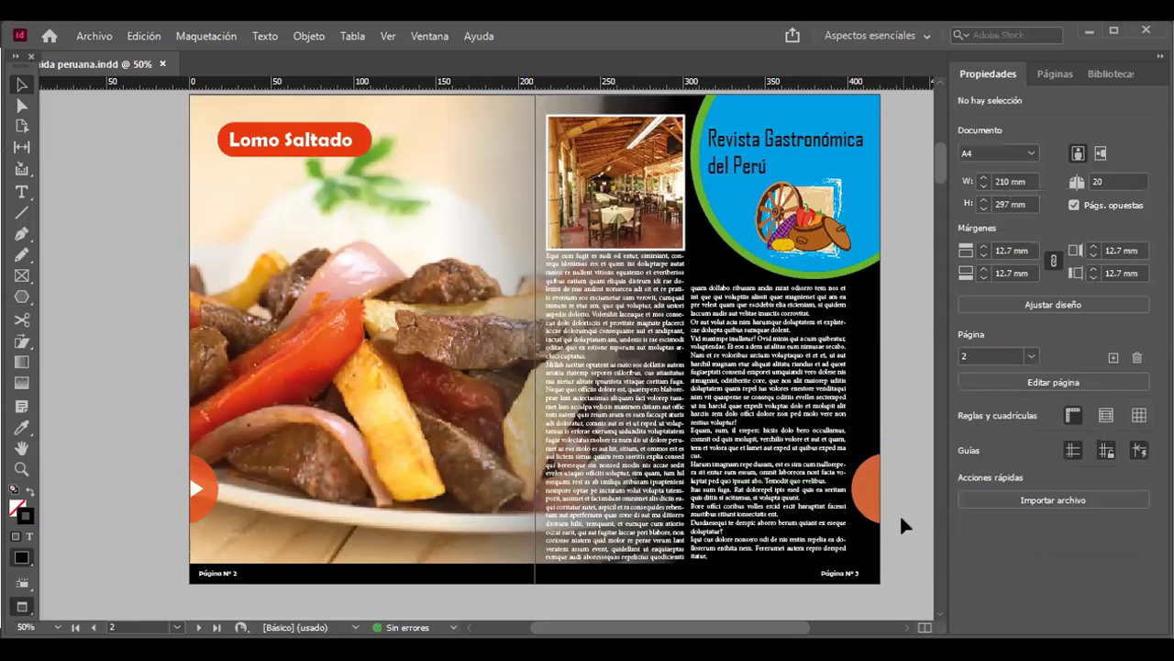
# Step: Place a horizontally flipped copy of page 2's white triangle at page 3's outer edge, over the orange half circle
pyautogui.click(195, 488)
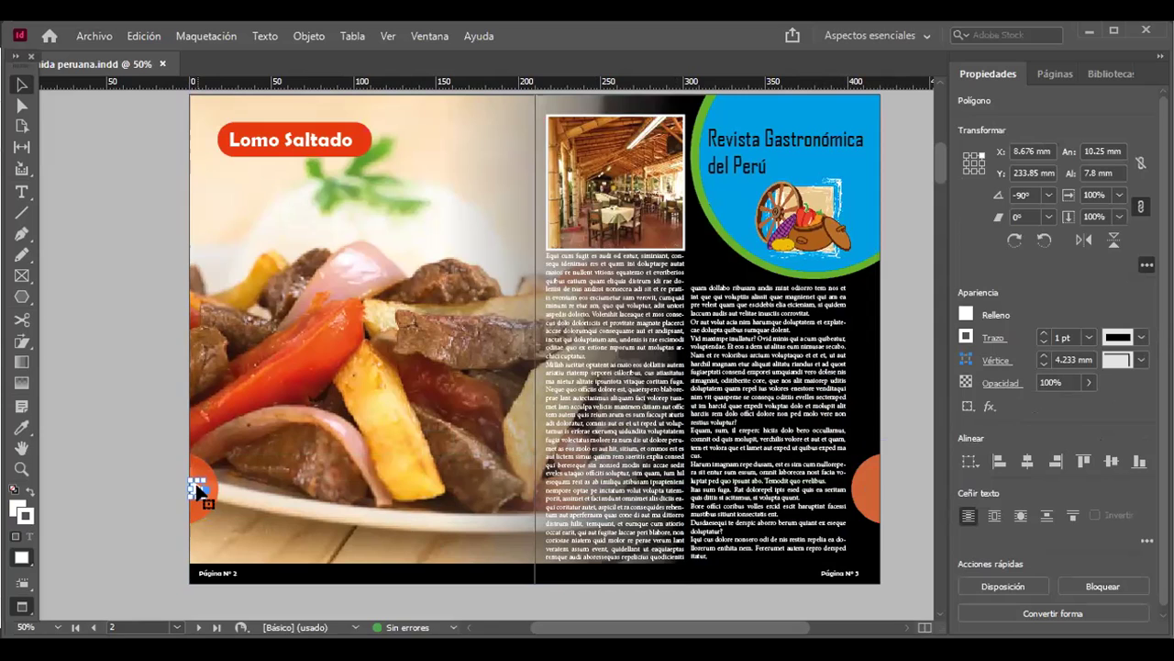
pyautogui.moveTo(196, 490); pyautogui.dragTo(874, 498)
pyautogui.click(1085, 240)
pyautogui.click(900, 463)
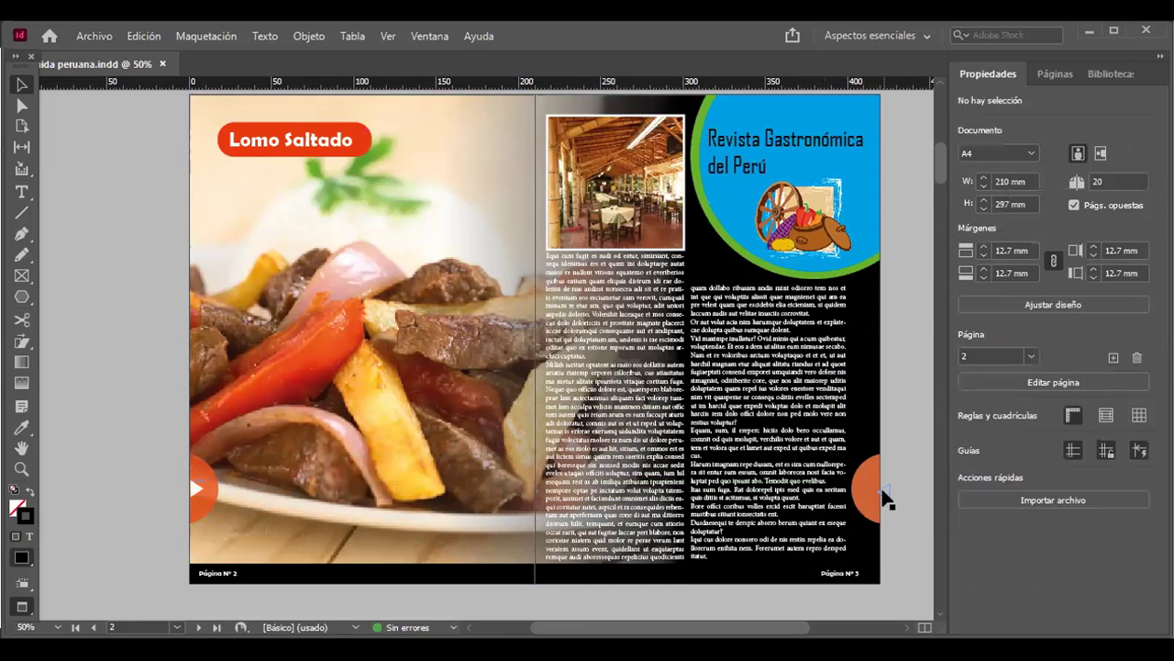
# Step: Nudge the flipped white triangle inward from page 3's outer edge so it sits inside the orange half circle
pyautogui.click(882, 493)
pyautogui.press('Left')
pyautogui.press('Left')
pyautogui.press('Left')
pyautogui.press('Left')
pyautogui.press('Left')
pyautogui.press('Left')
pyautogui.press('Left')
pyautogui.press('Left')
pyautogui.press('Left')
pyautogui.press('Left')
pyautogui.press('Left')
pyautogui.press('Left')
pyautogui.press('Left')
pyautogui.press('Left')
pyautogui.press('Left')
pyautogui.press('Left')
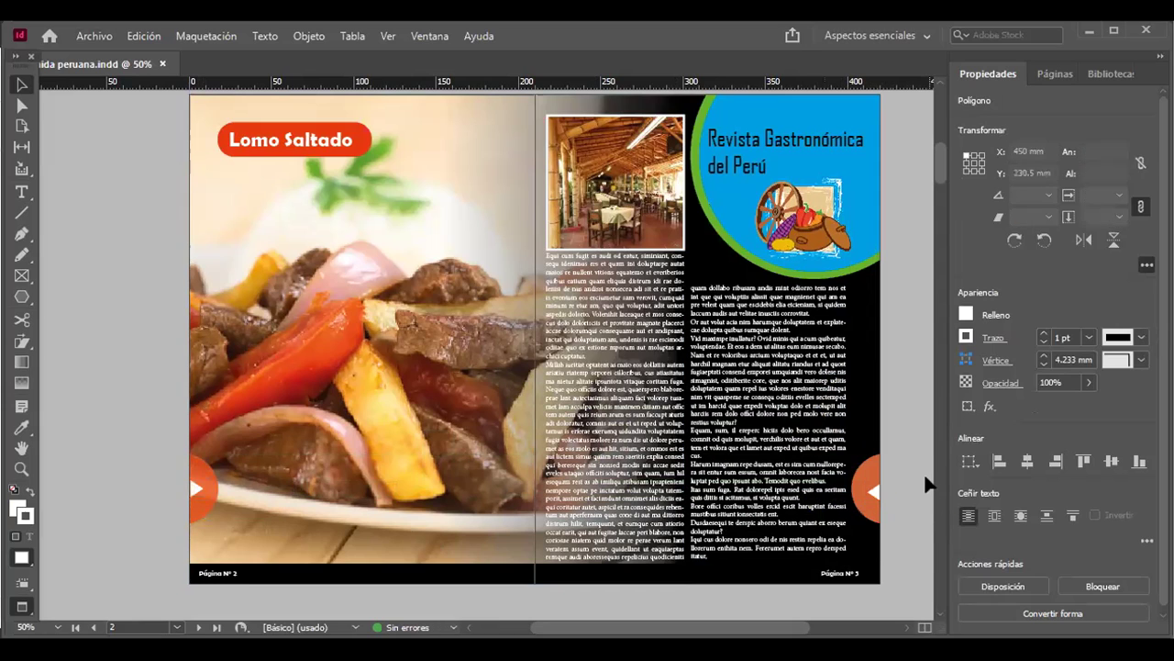
pyautogui.click(929, 479)
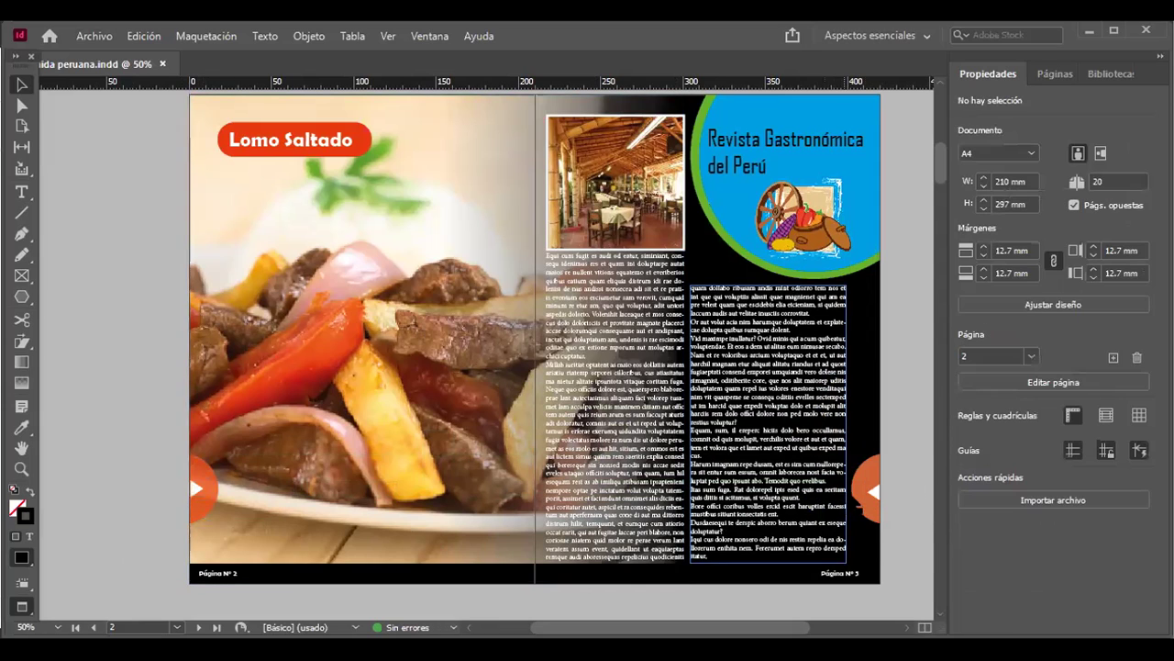
# Step: Realign the orange half circle with page 3's outer edge and position its white triangle at X 411.35 mm, Y 233.85 mm
pyautogui.click(870, 472)
pyautogui.moveTo(870, 470); pyautogui.dragTo(869, 477)
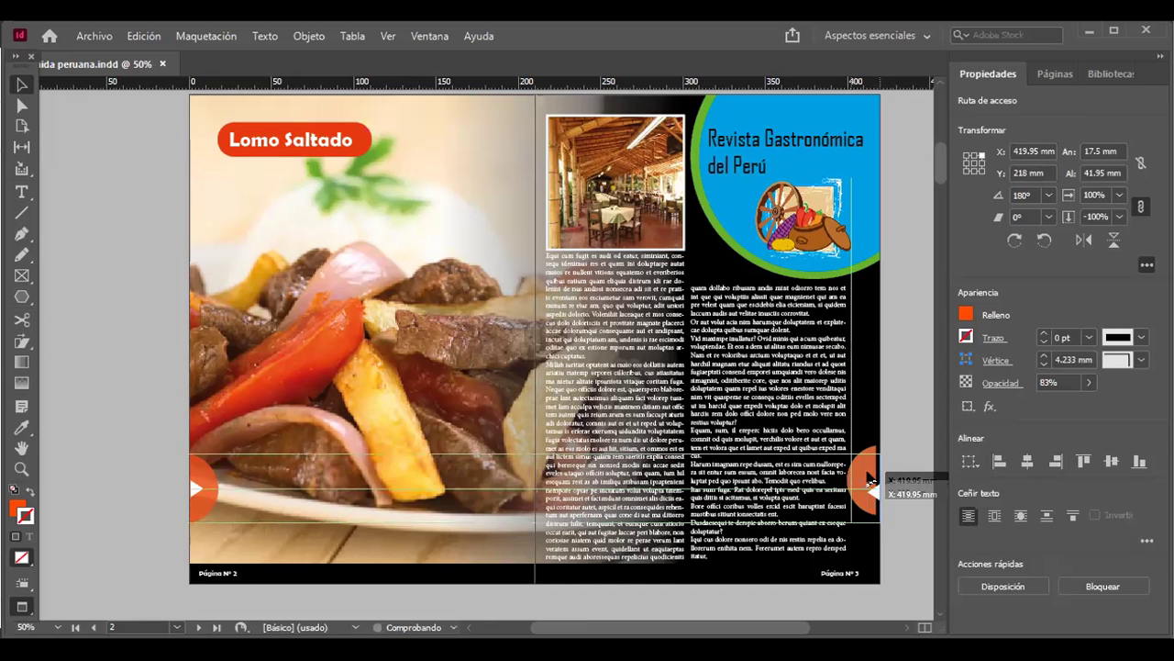
pyautogui.moveTo(870, 477); pyautogui.dragTo(873, 495)
pyautogui.click(895, 483)
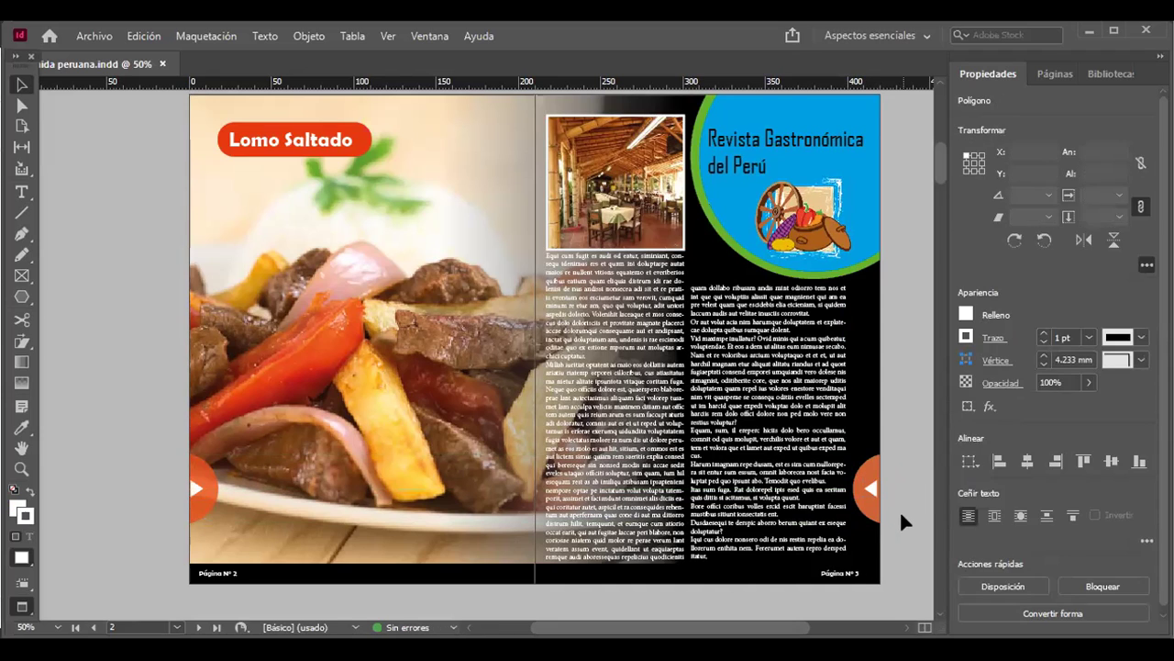
pyautogui.click(899, 509)
pyautogui.hotkey('ctrl', 'z')
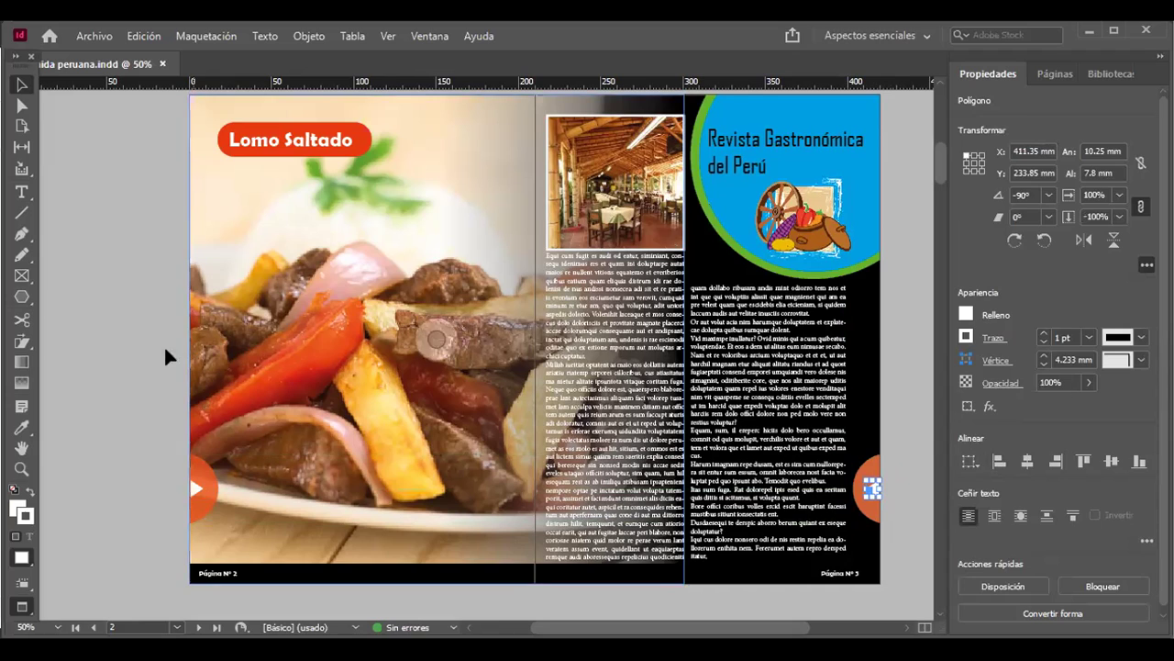
pyautogui.click(126, 398)
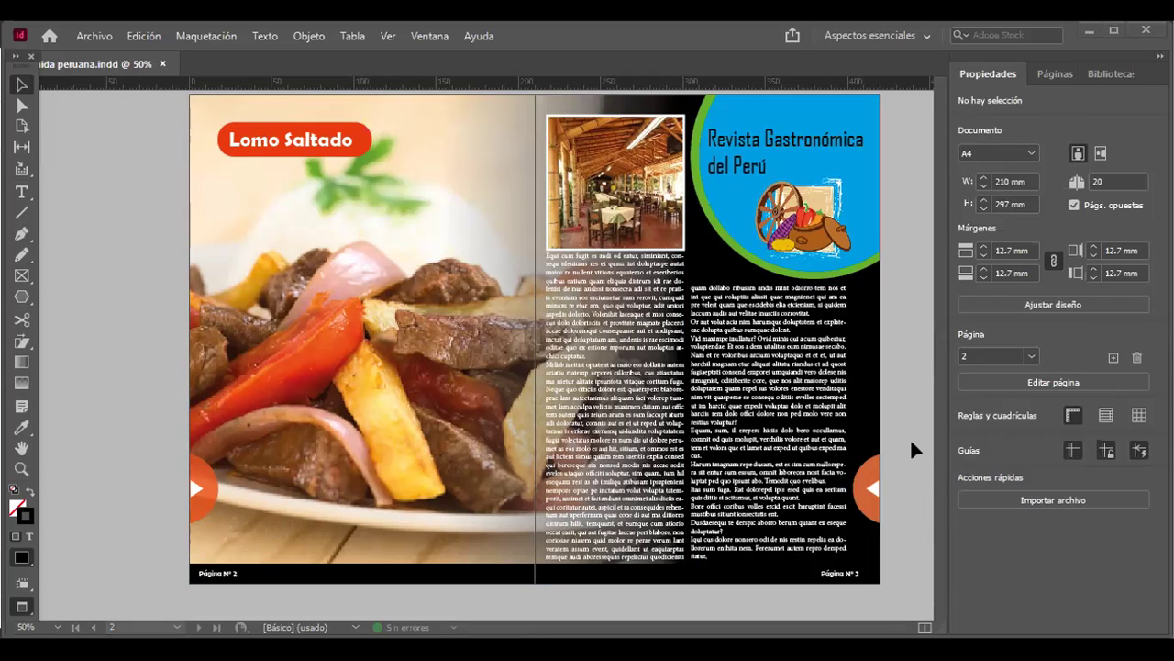
# Step: Select the white triangle on page 2 and switch the workspace to Publicación digital
pyautogui.scroll(10, 908, 438)
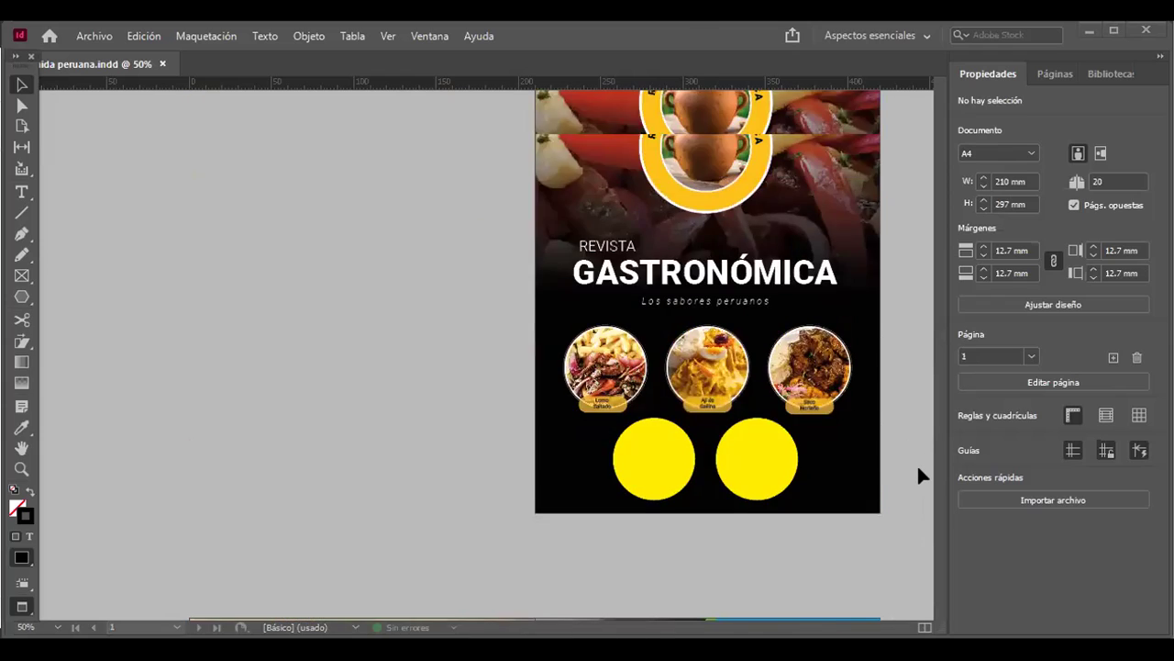
pyautogui.scroll(-8, 917, 463)
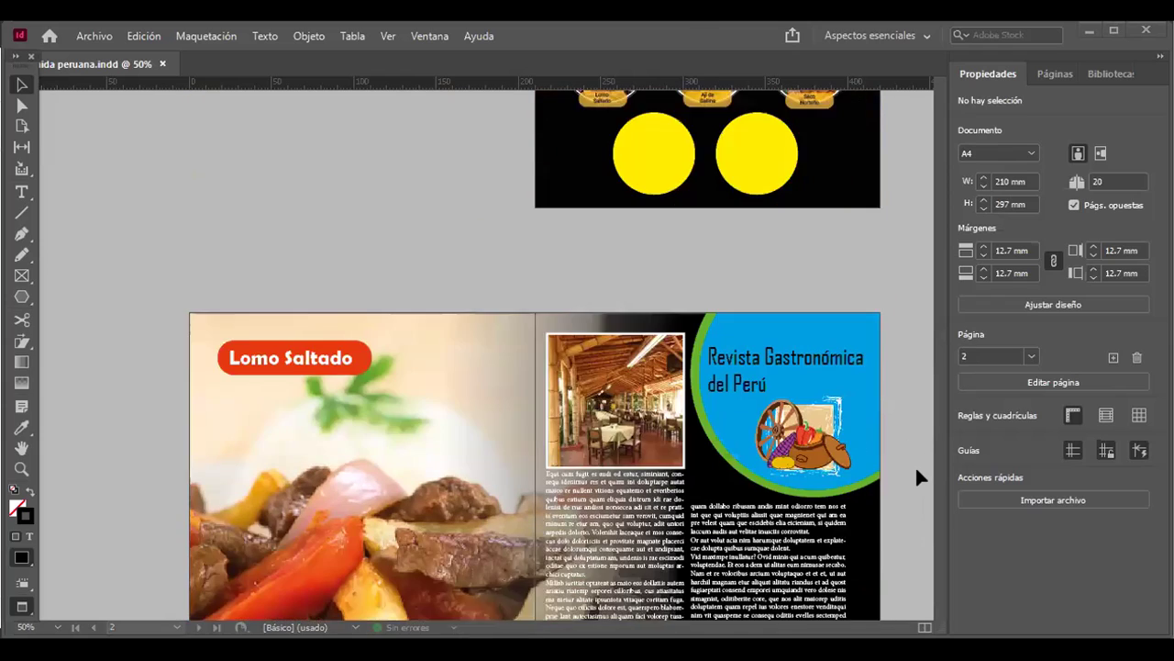
pyautogui.scroll(-3, 915, 473)
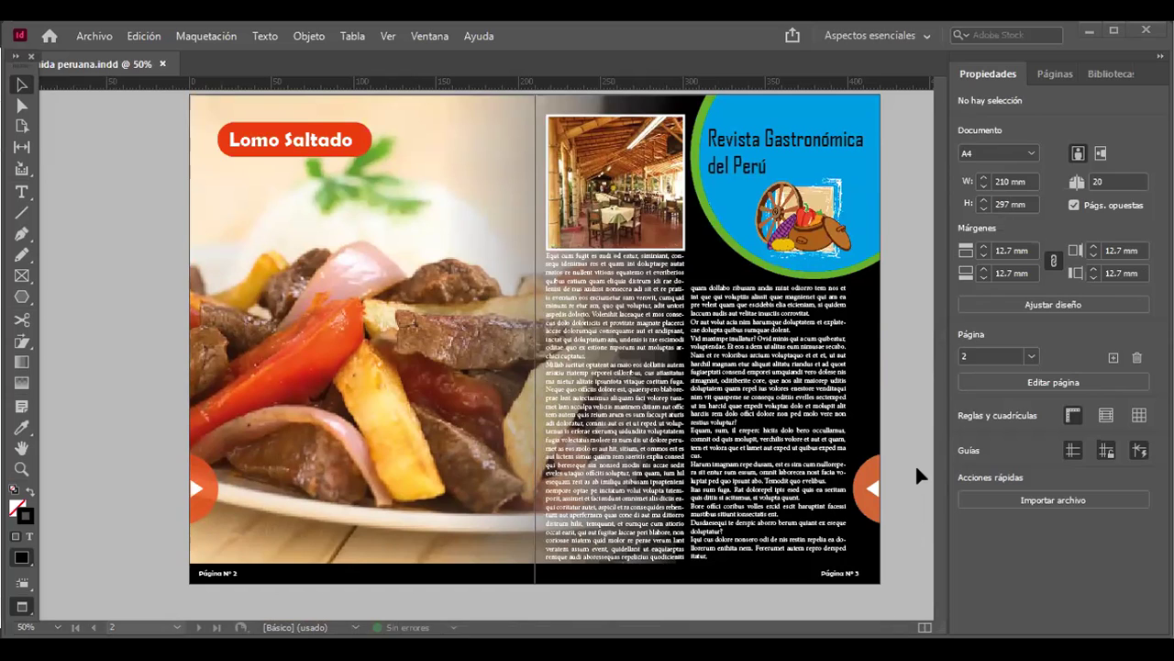
pyautogui.click(196, 491)
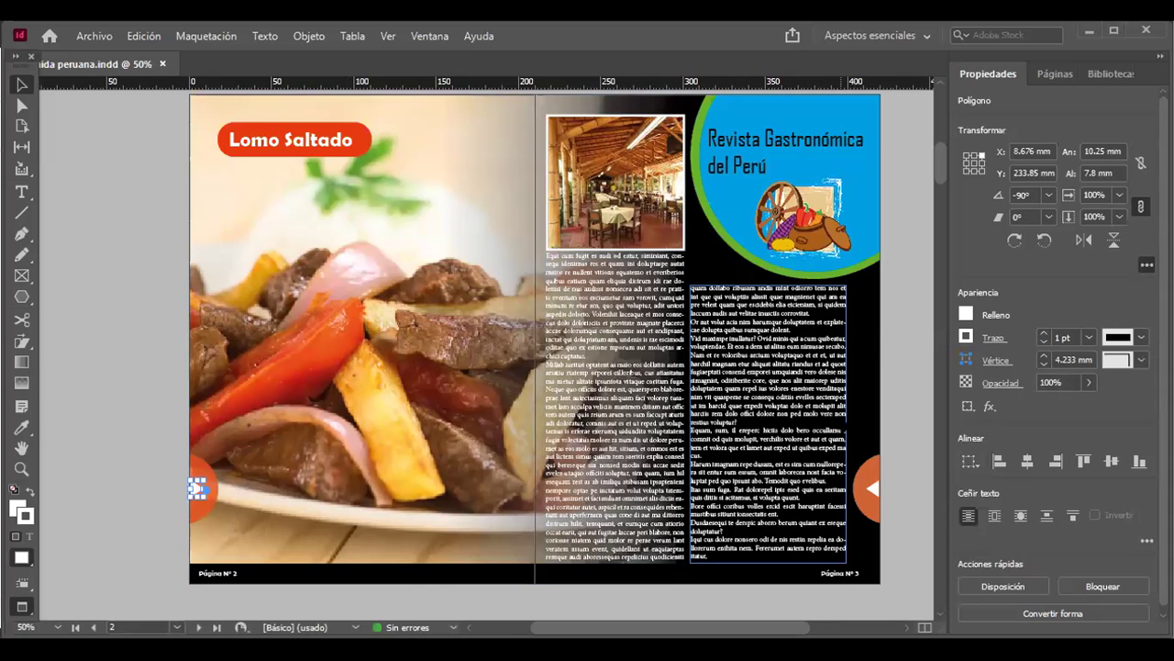
pyautogui.click(917, 36)
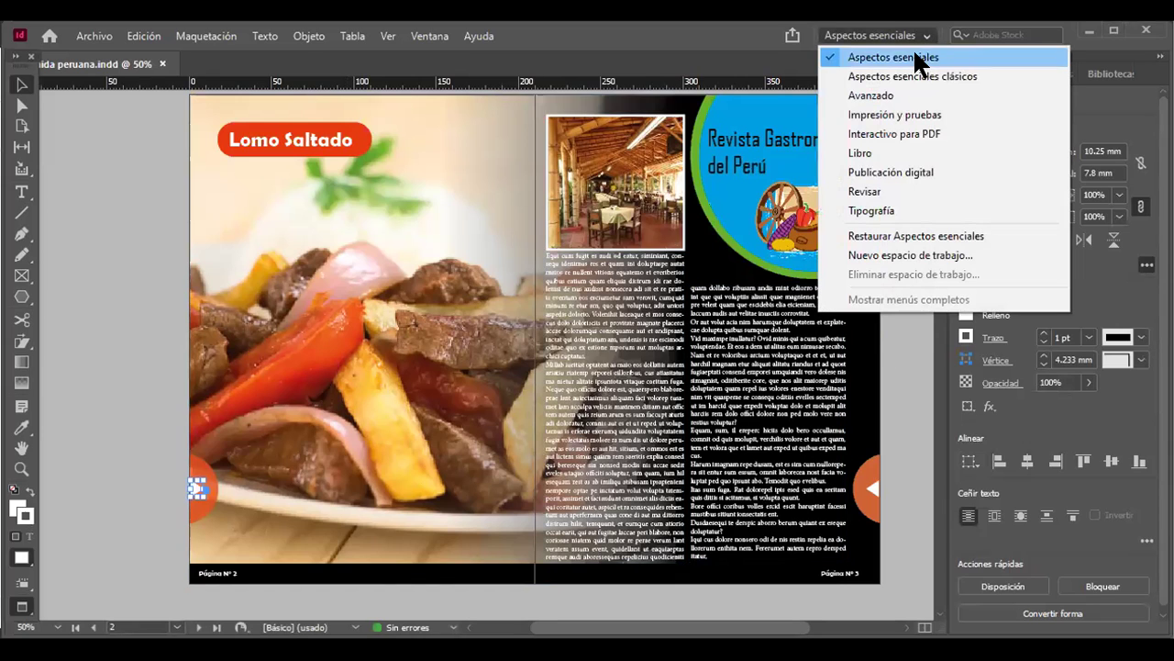
pyautogui.click(939, 173)
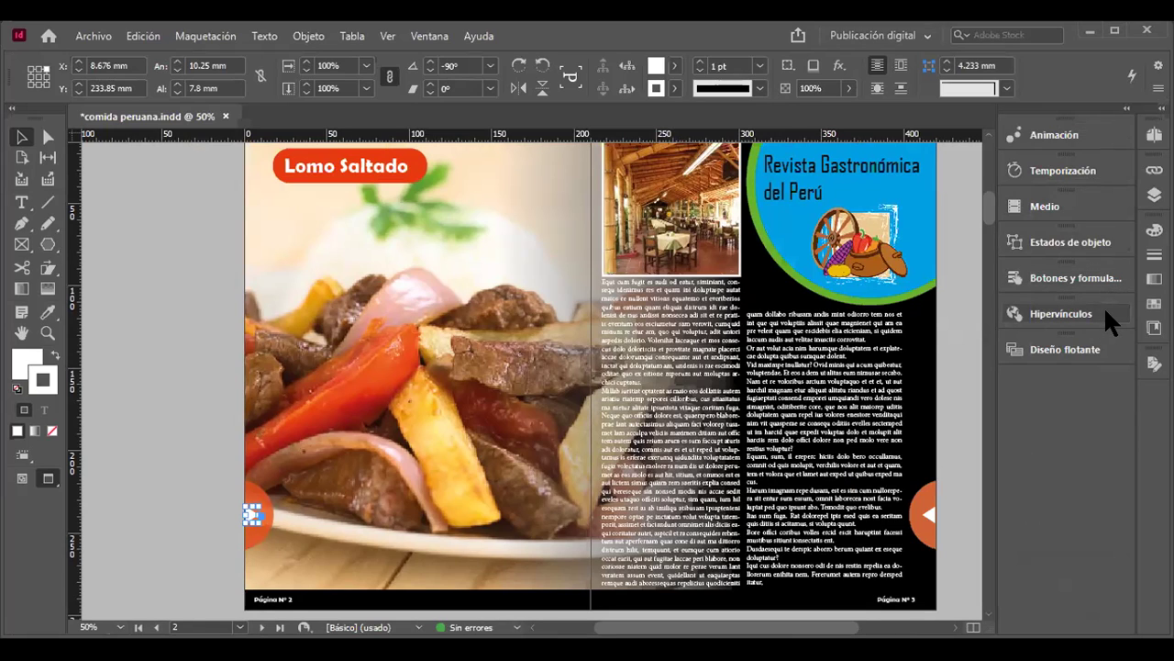
pyautogui.scroll(2, 940, 404)
pyautogui.scroll(-3, 590, 381)
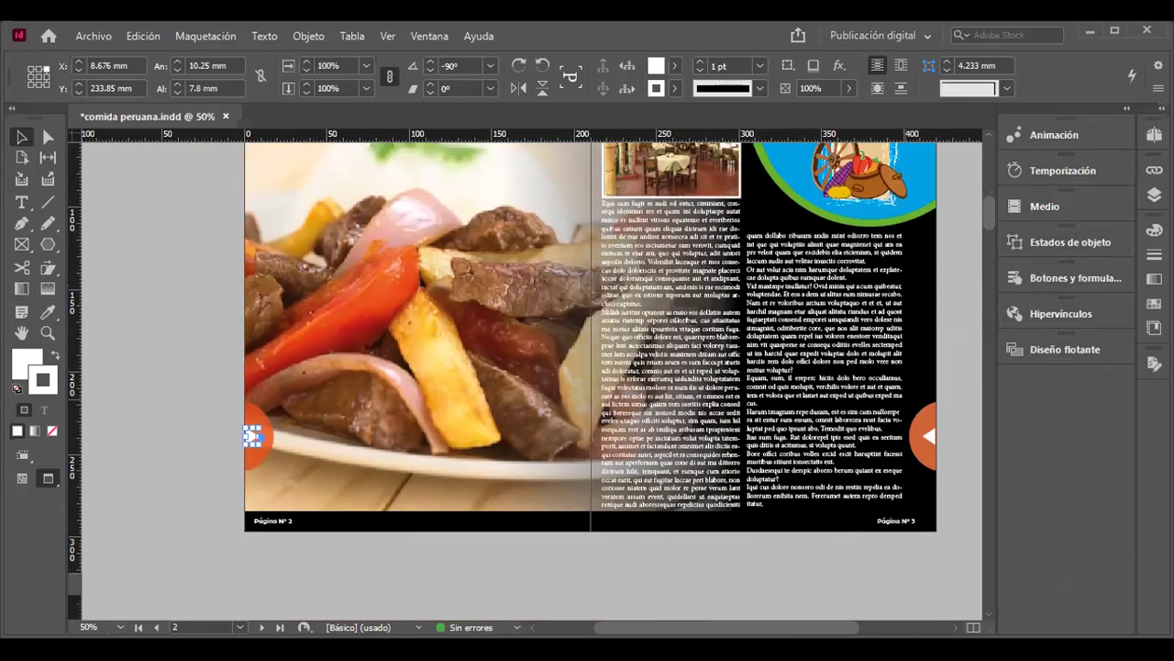
# Step: Move page 2's white triangle inward within its half circle, to X 10.926 mm
pyautogui.click(216, 451)
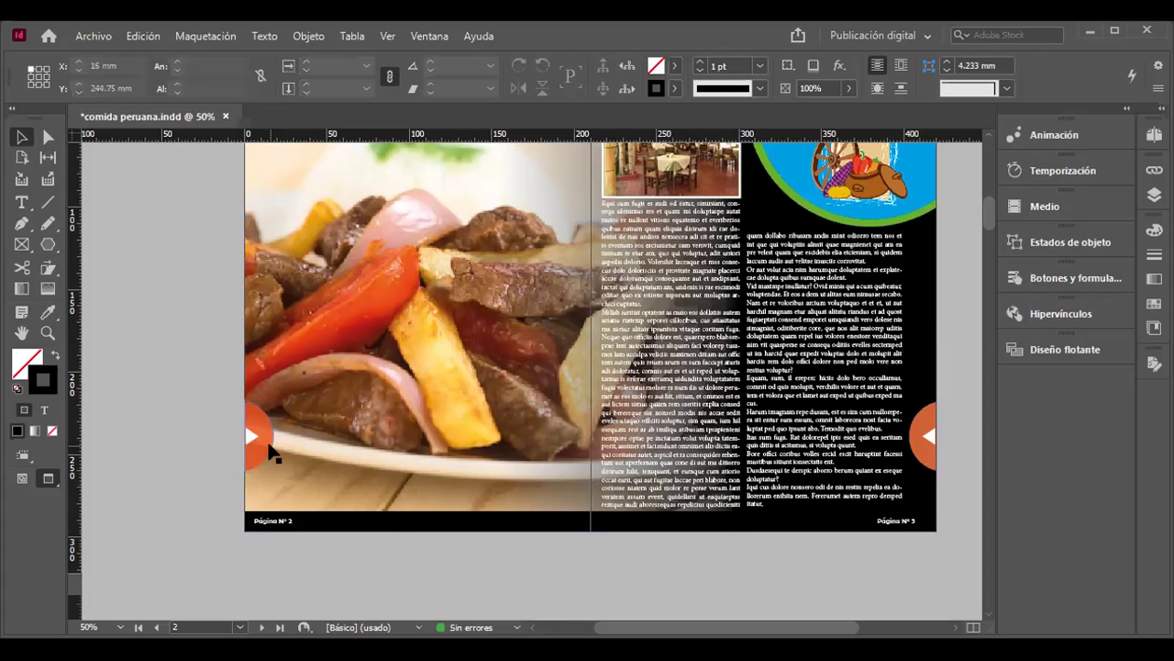
pyautogui.click(255, 439)
pyautogui.press('Left')
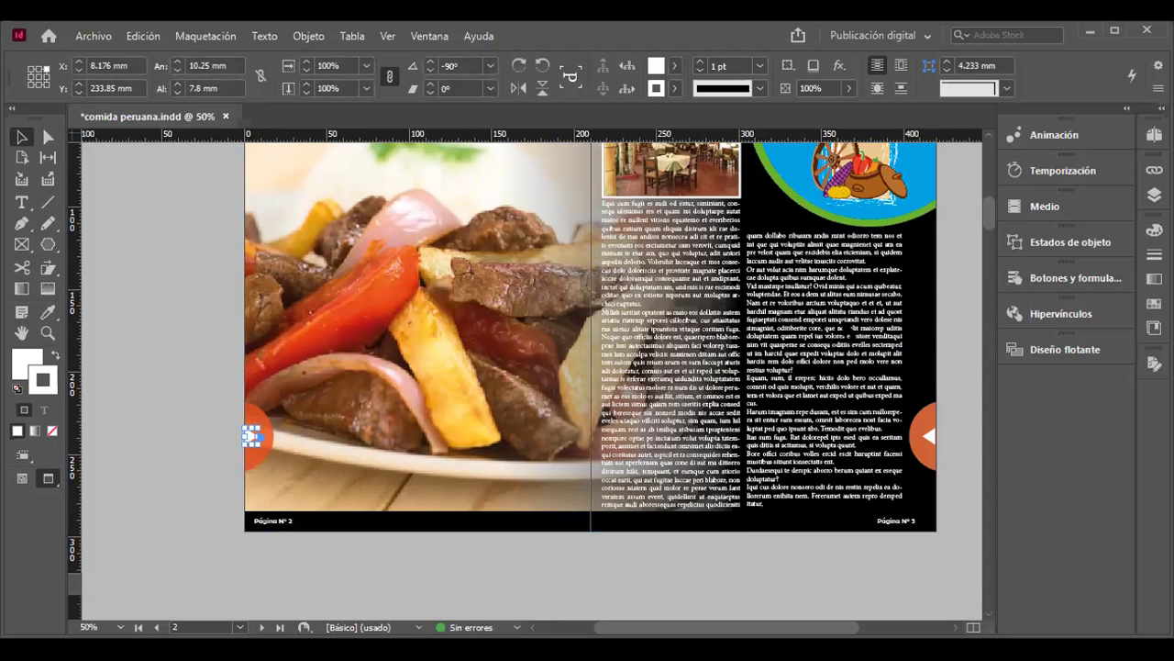
pyautogui.click(228, 435)
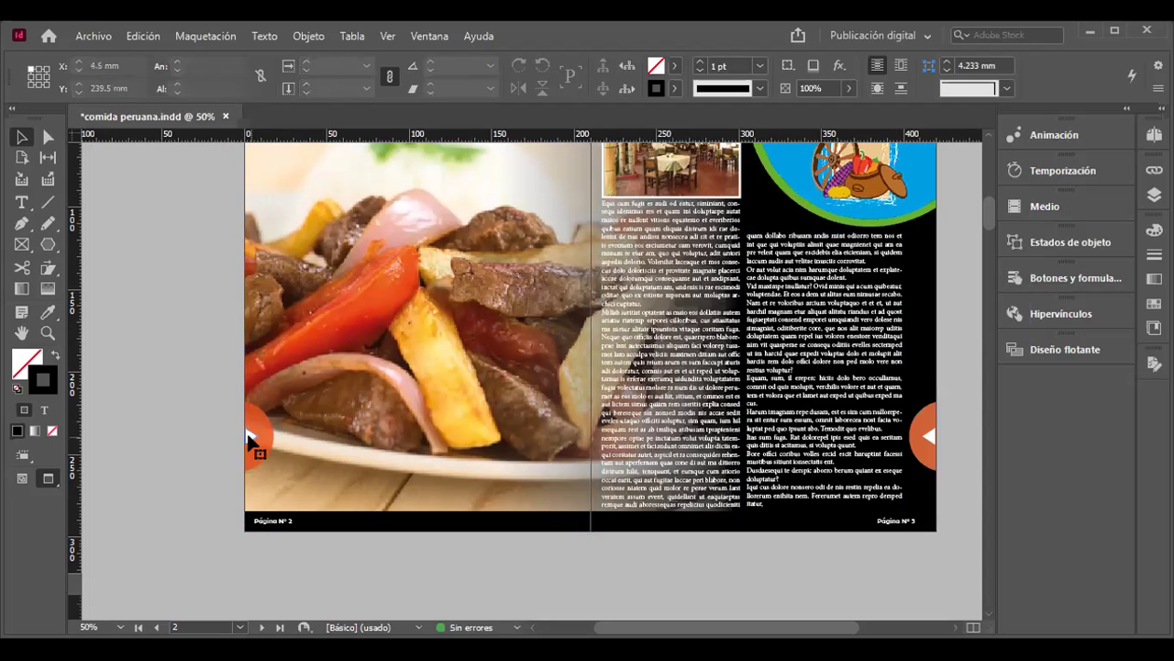
pyautogui.click(254, 441)
pyautogui.scroll(4, 262, 441)
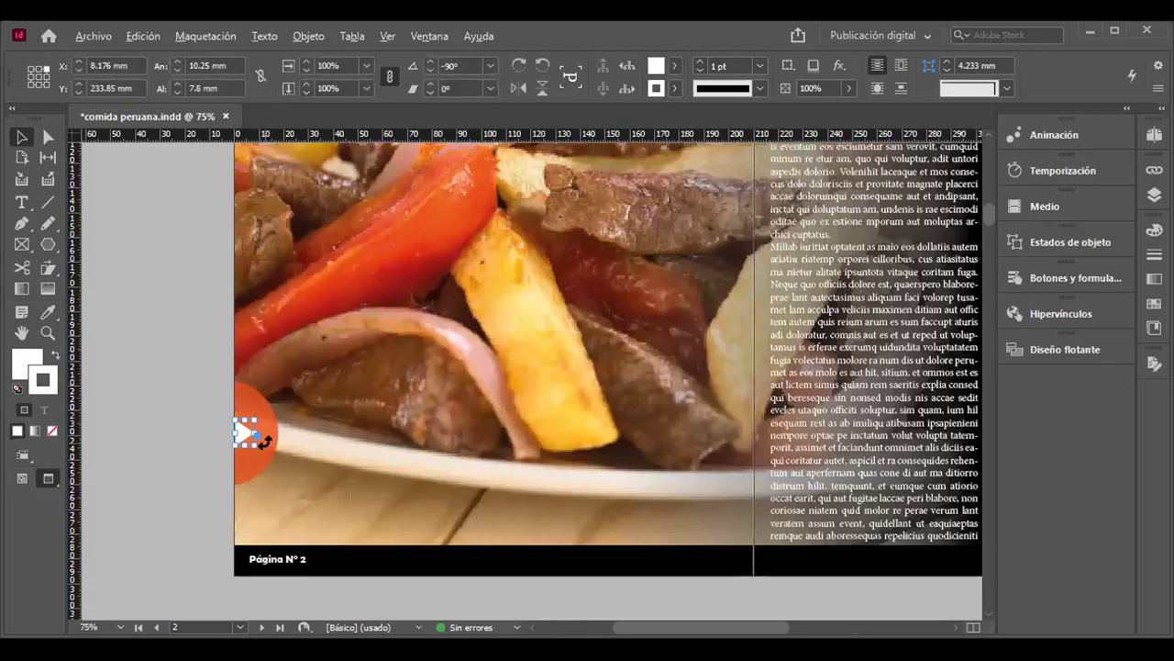
pyautogui.click(178, 430)
pyautogui.click(220, 431)
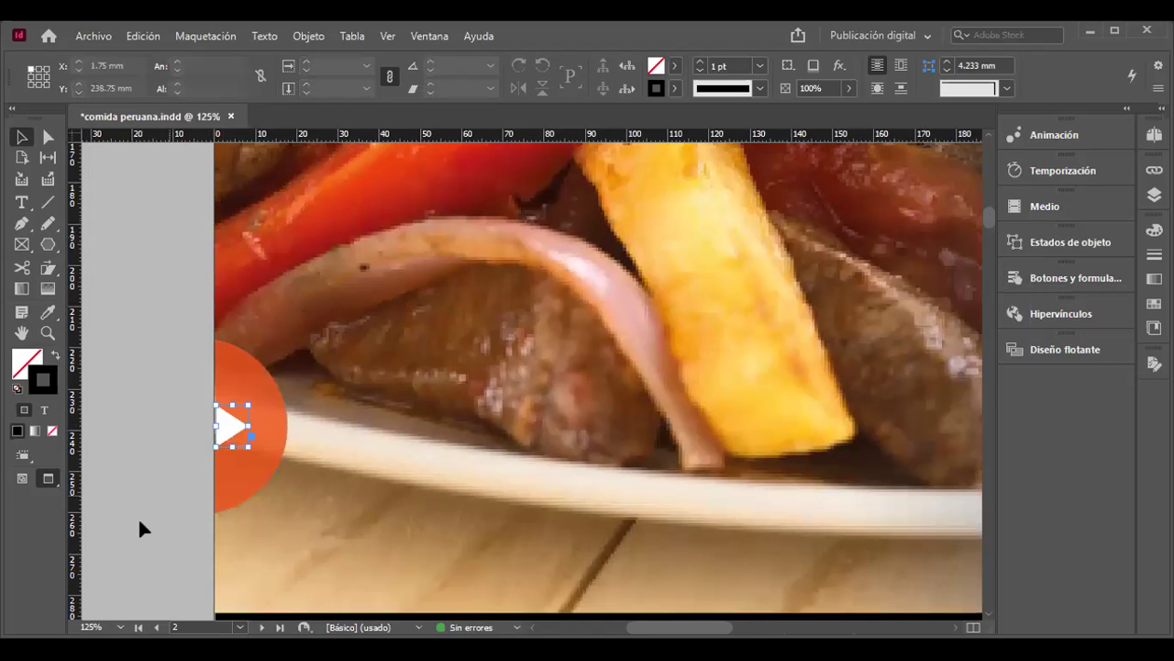
pyautogui.press('Right')
pyautogui.press('Right')
pyautogui.press('Right')
pyautogui.press('Right')
pyautogui.press('Right')
pyautogui.press('Right')
pyautogui.press('Right')
pyautogui.press('Right')
pyautogui.press('Right')
pyautogui.press('Right')
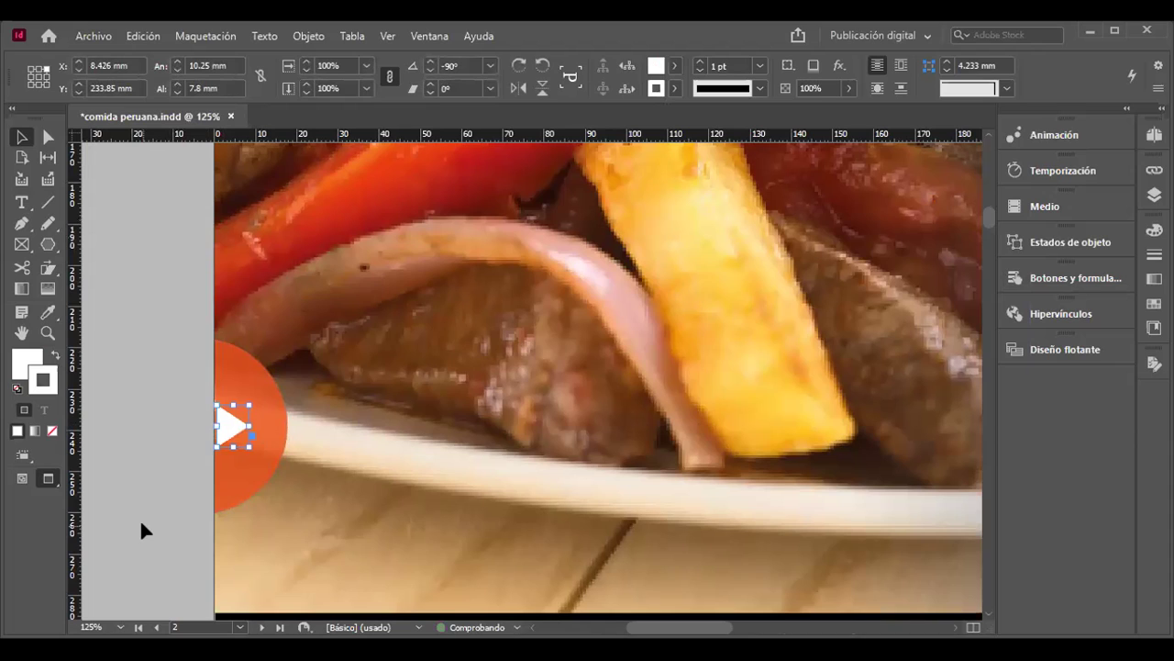
pyautogui.press('Left')
pyautogui.press('Left')
pyautogui.press('Left')
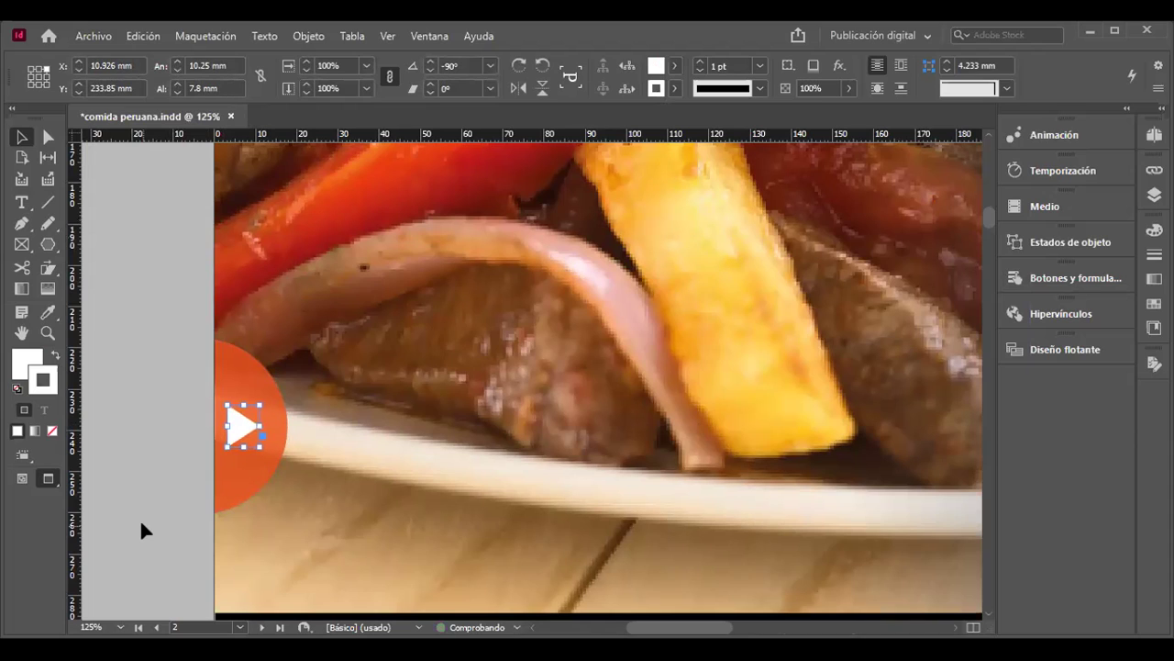
pyautogui.click(149, 471)
# Step: Convert the white triangle on page 2 into an interactive element of type Botón
pyautogui.click(233, 439)
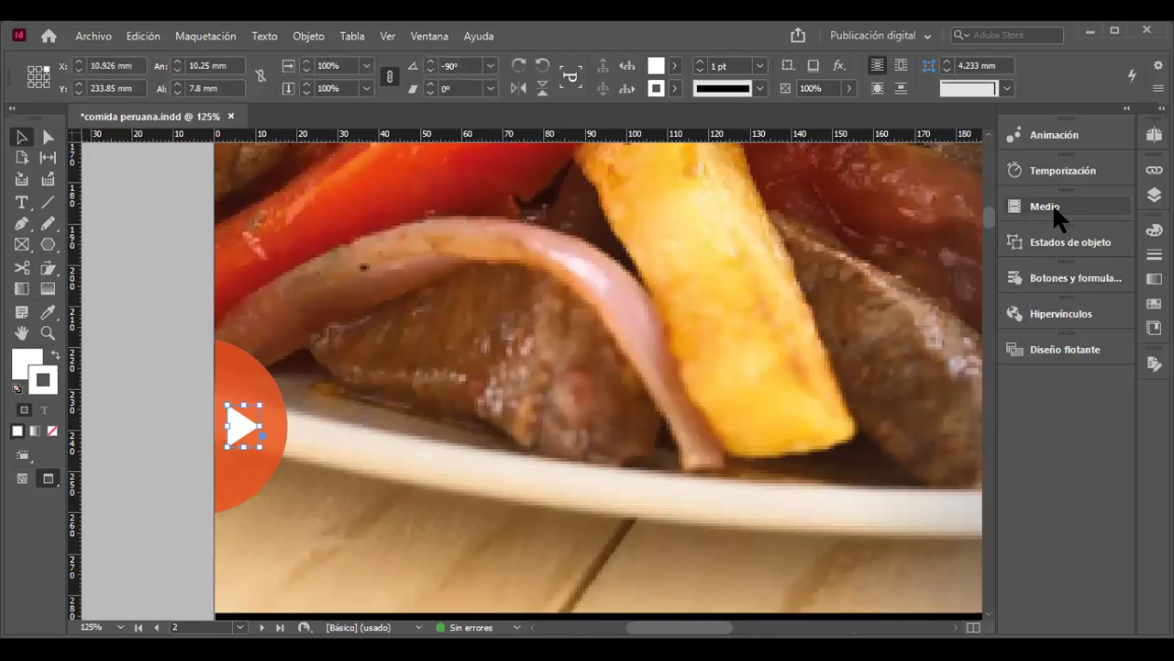
pyautogui.click(908, 35)
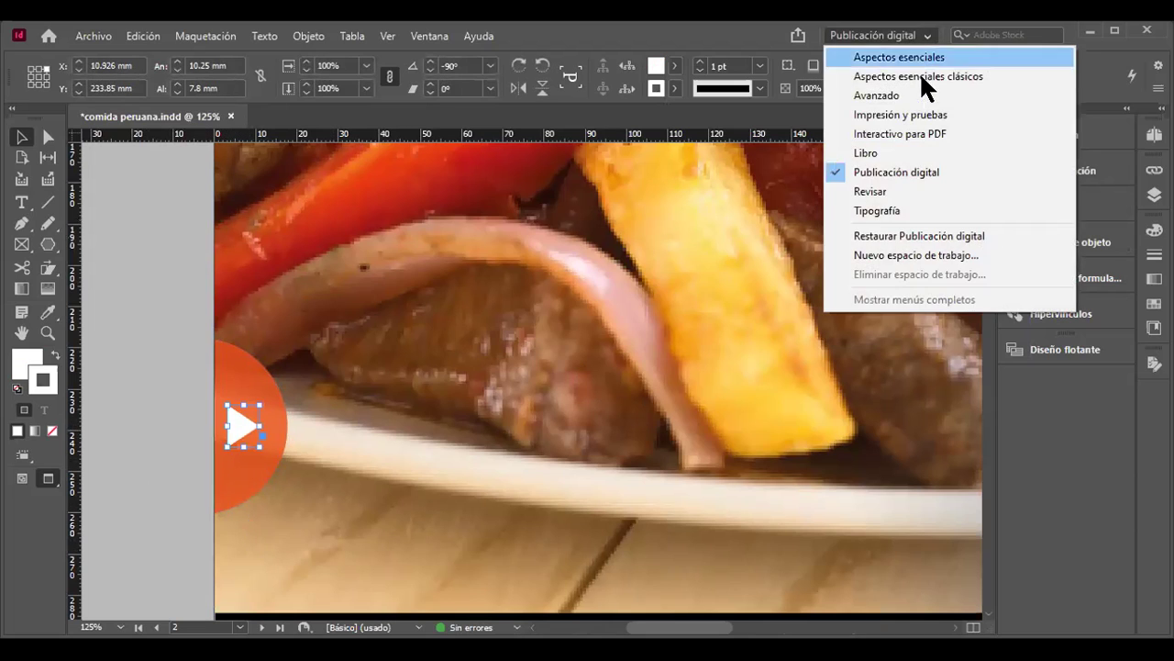
pyautogui.click(935, 170)
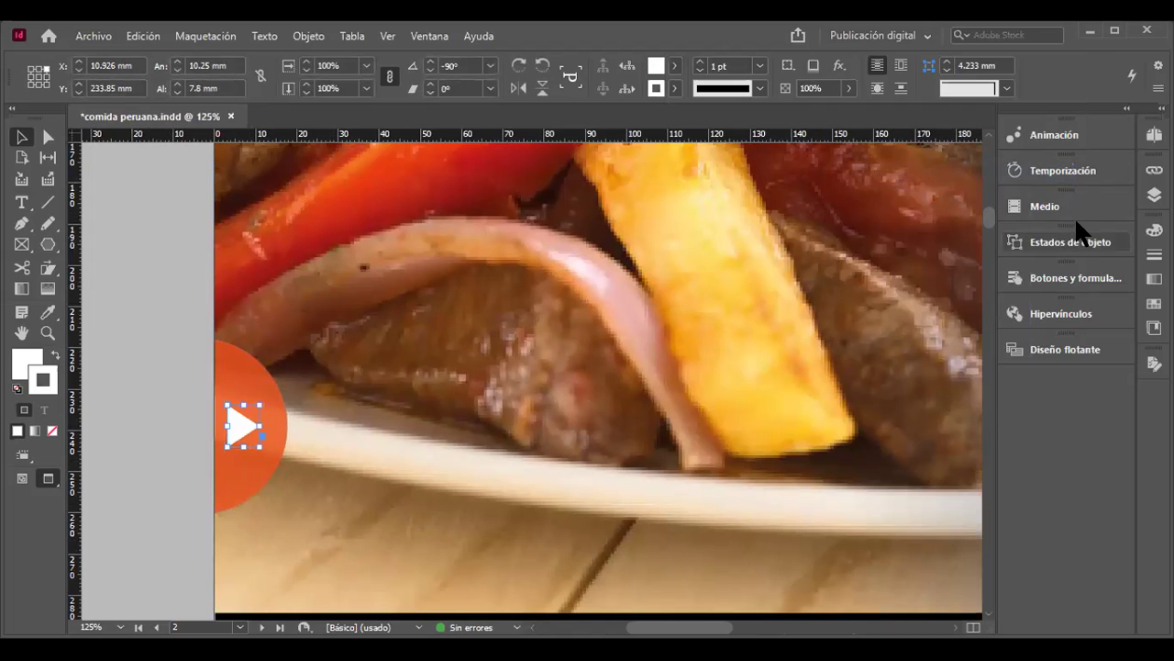
pyautogui.click(1088, 267)
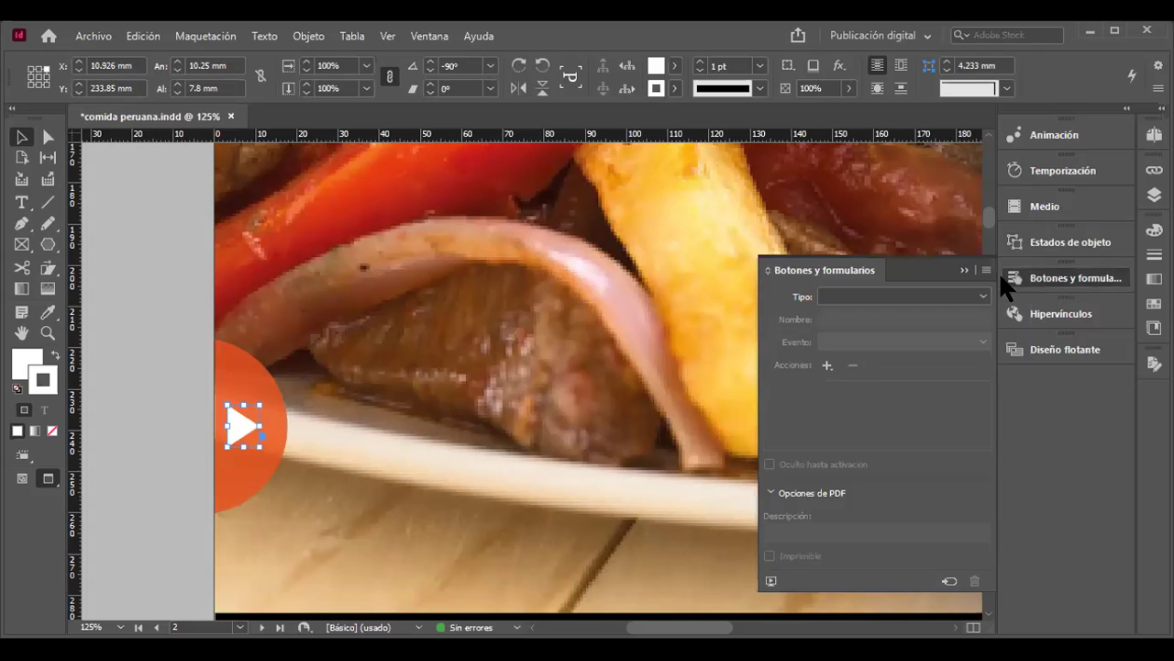
pyautogui.click(983, 295)
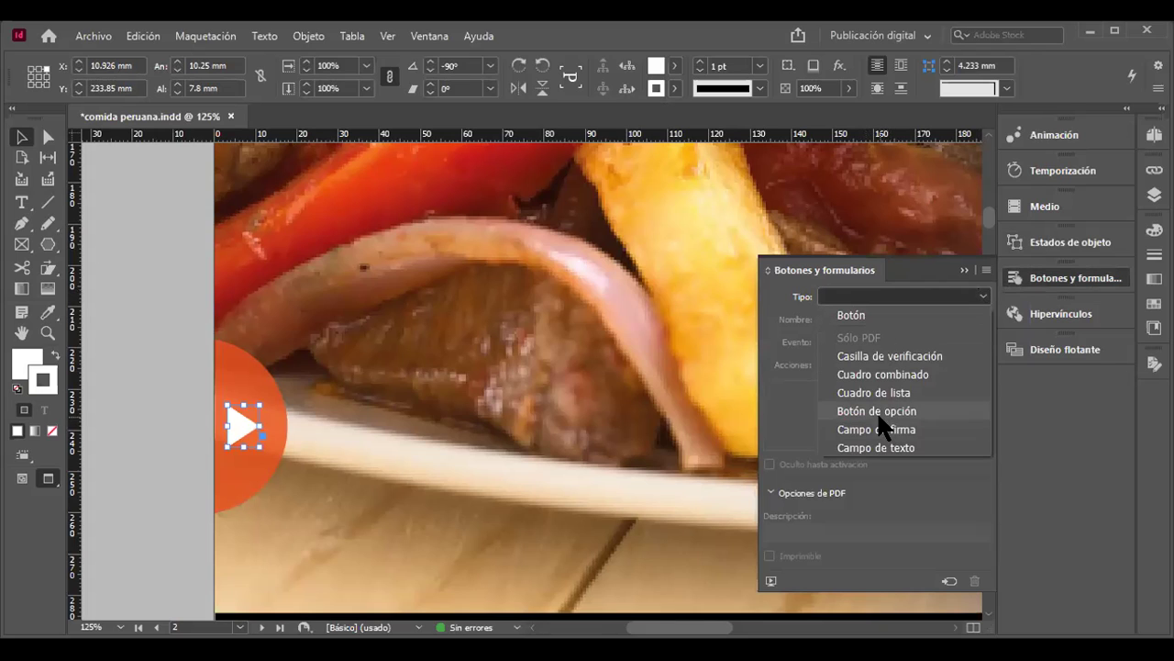
pyautogui.click(860, 315)
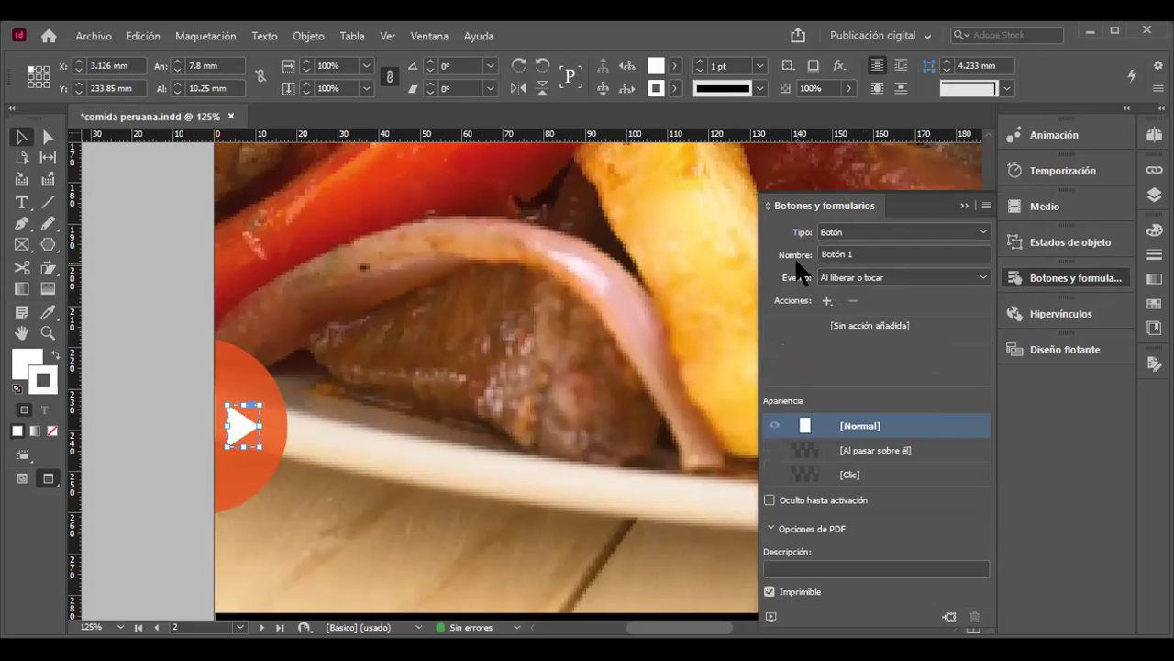
# Step: Name the triangle button Primera_Pagina and set its event to Al hacer clic
pyautogui.click(856, 253)
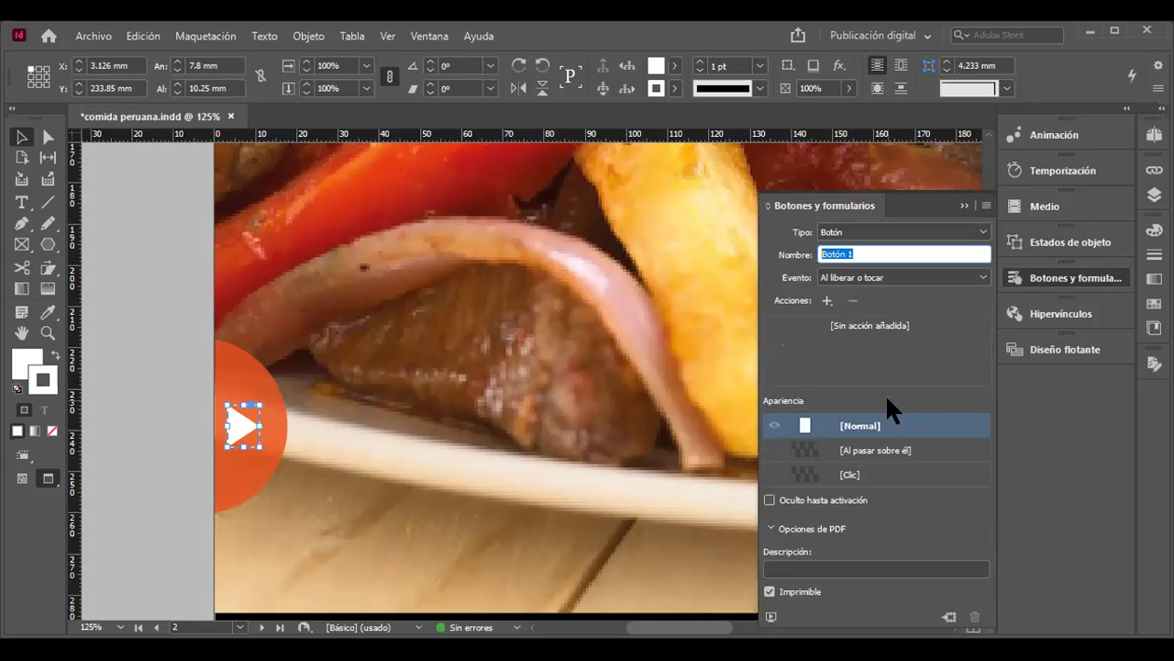
pyautogui.write('Primera_Pagina')
pyautogui.click(980, 276)
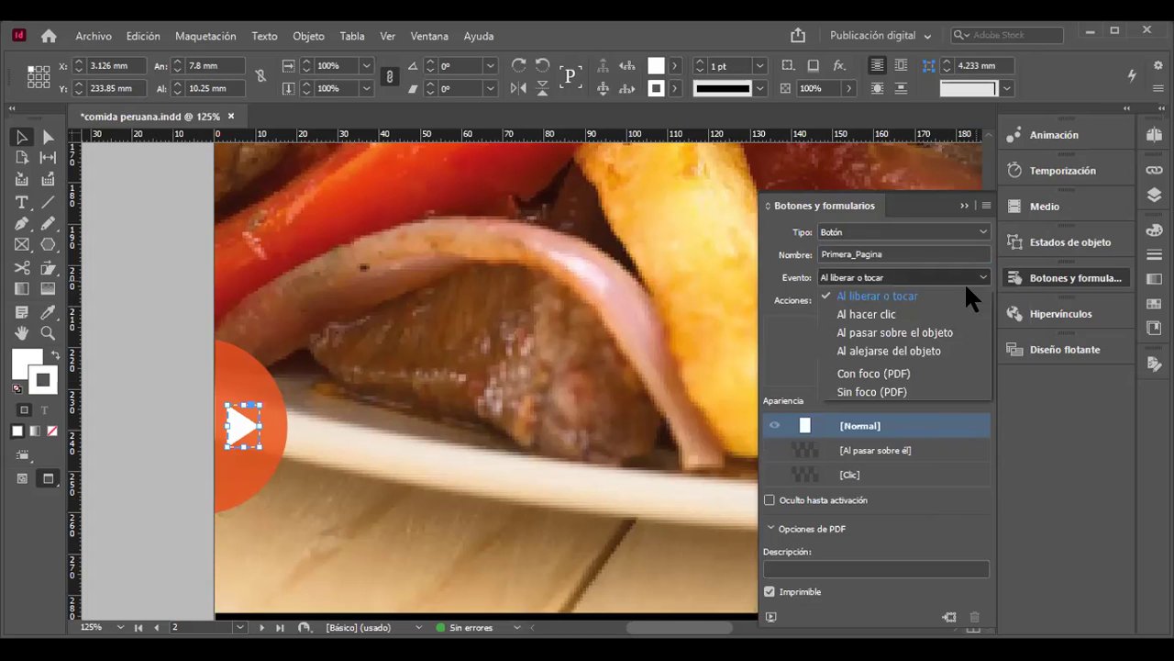
pyautogui.click(887, 315)
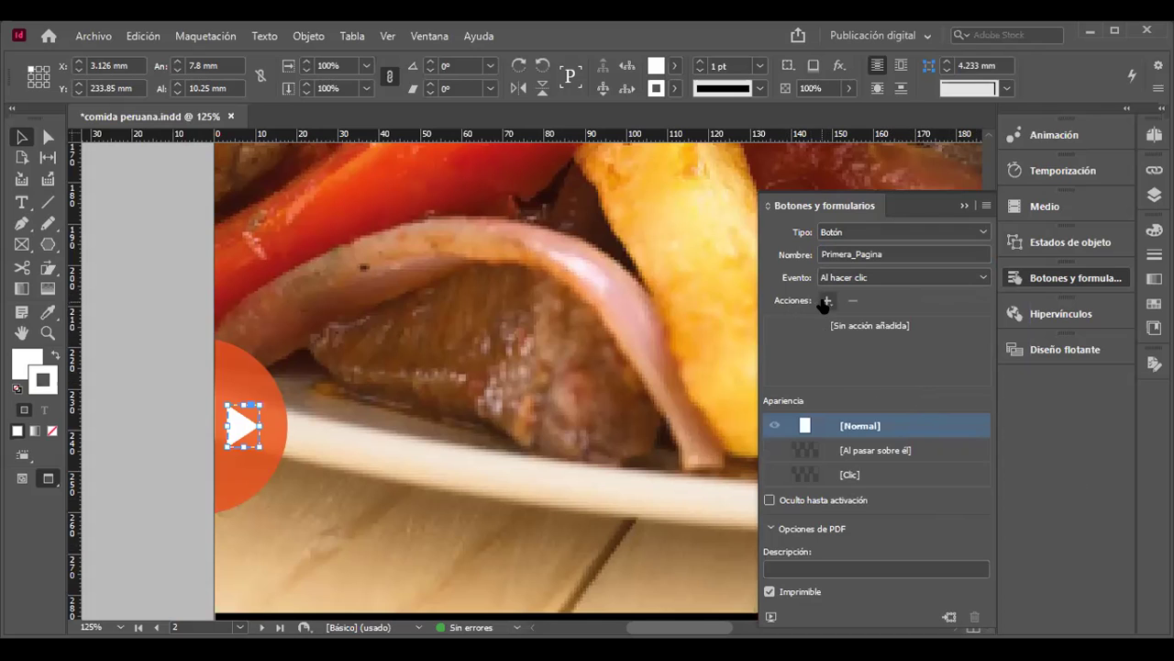
# Step: Add the Ir a página siguiente action to the Primera_Pagina button, keeping its zoom option at Zoom anterior
pyautogui.click(827, 301)
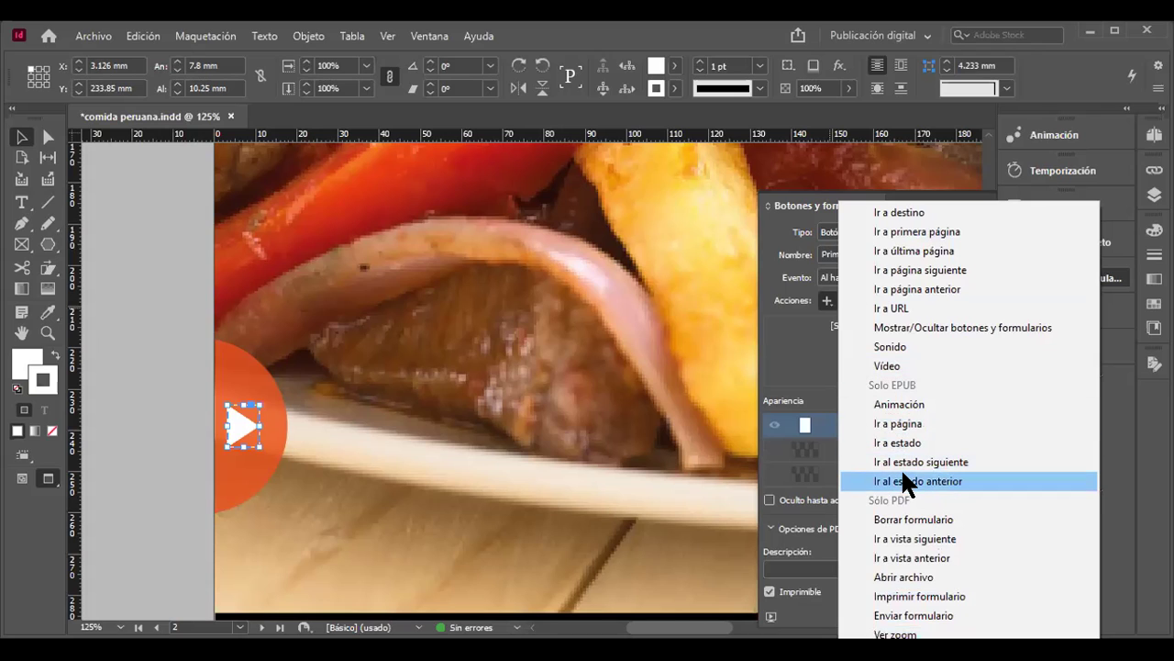
pyautogui.click(955, 269)
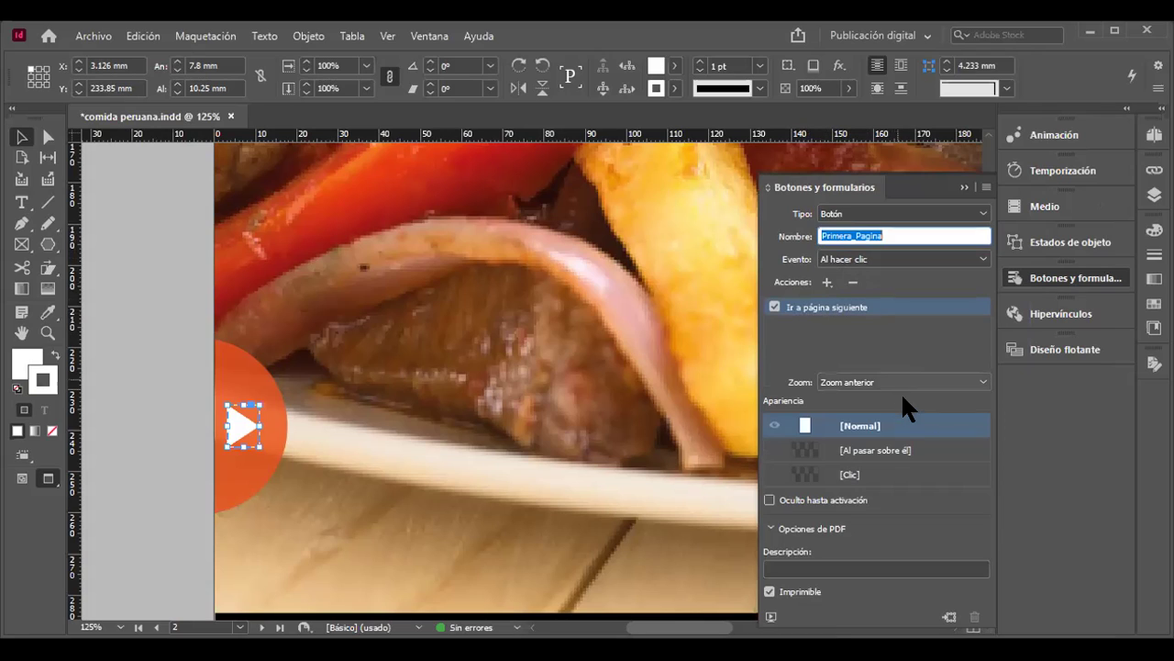
pyautogui.click(976, 380)
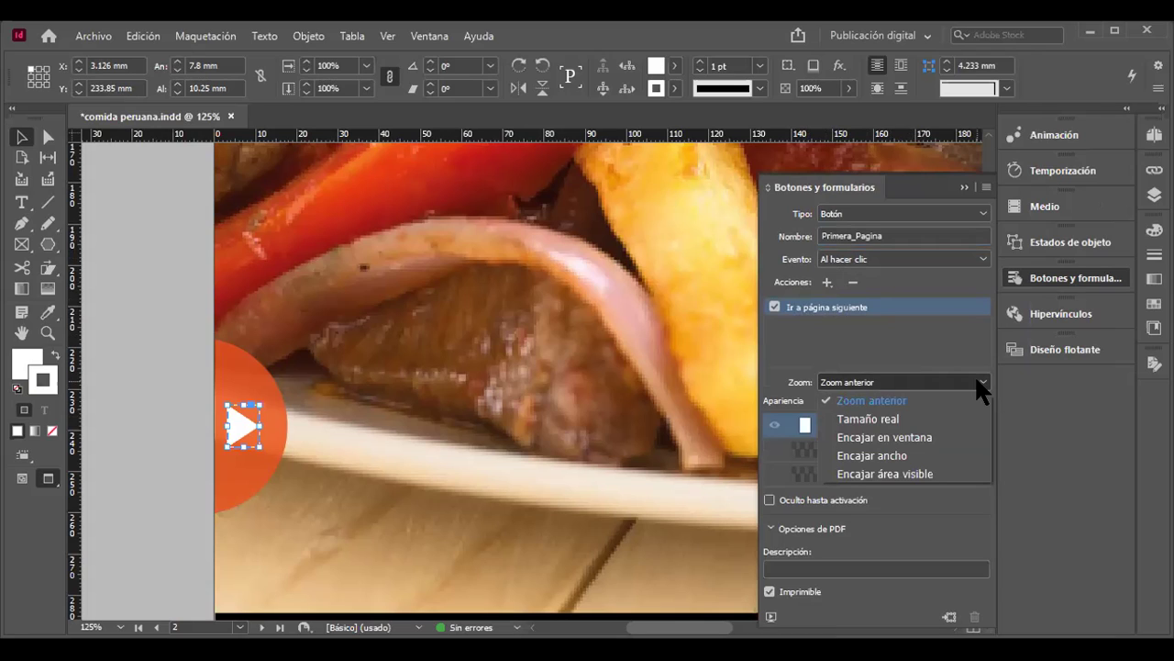
pyautogui.click(867, 384)
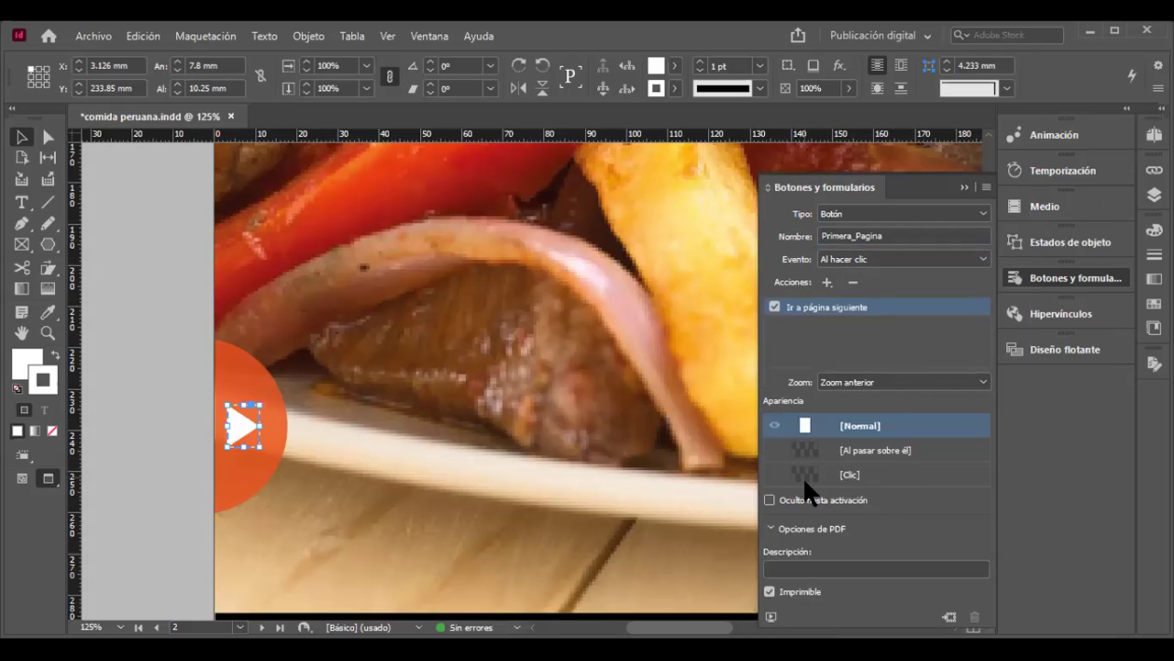
# Step: Activate the Primera_Pagina button's Al pasar sobre él appearance and fill its triangle with dark red sampled from the red pepper in the photo
pyautogui.click(598, 381)
pyautogui.click(798, 450)
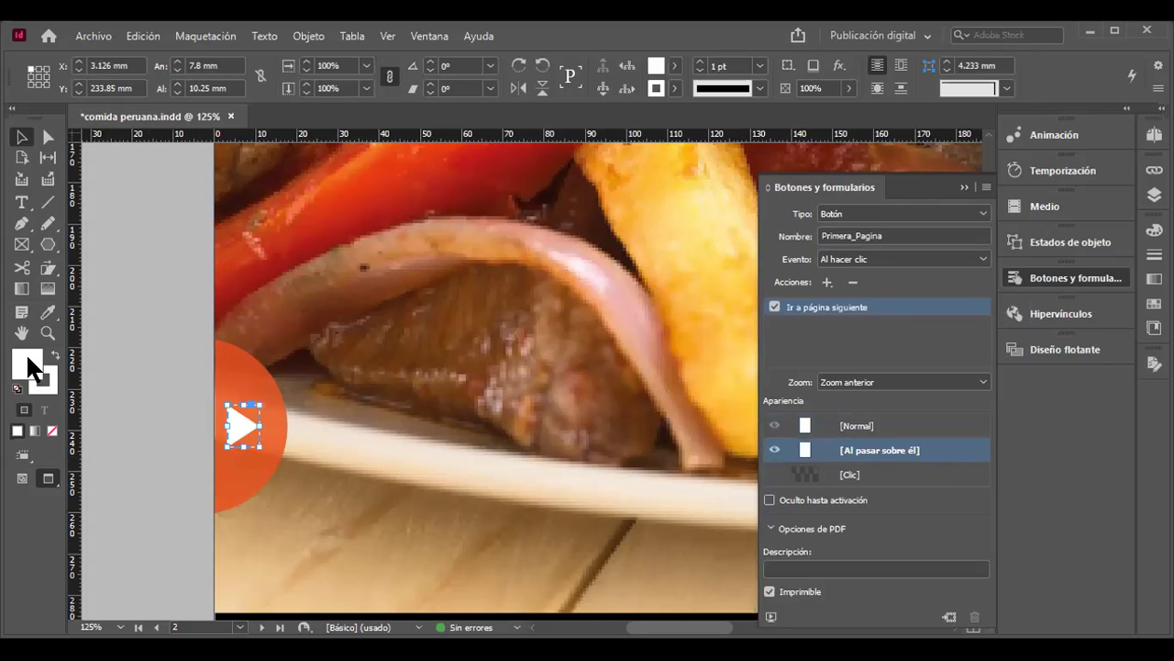
pyautogui.click(48, 312)
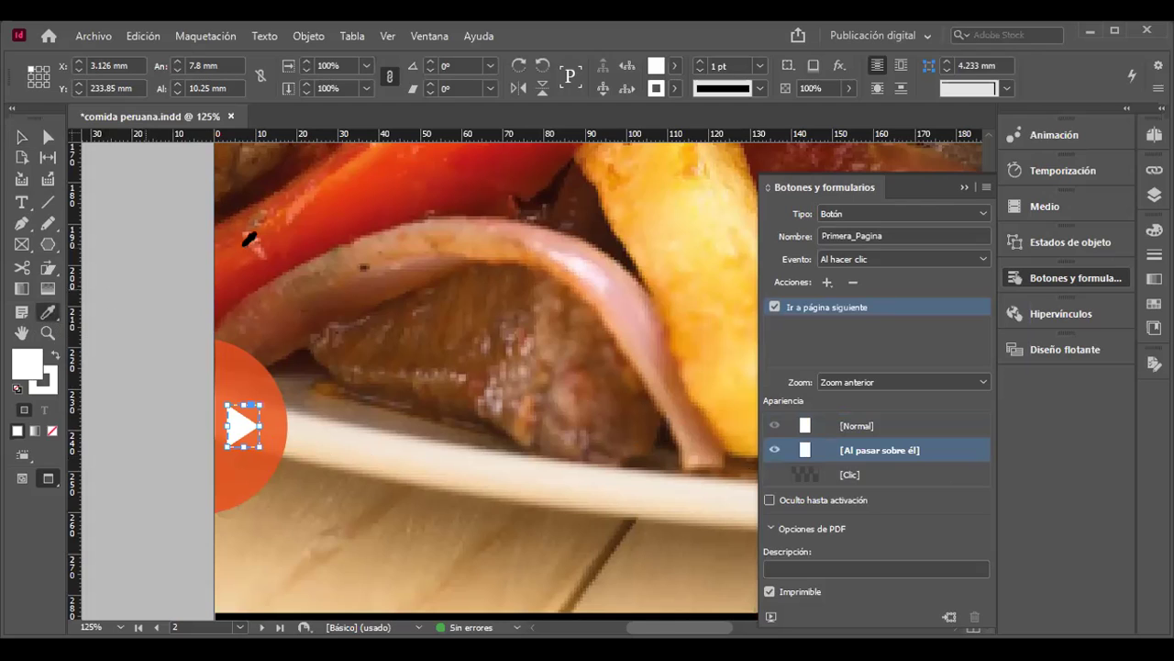
pyautogui.click(252, 279)
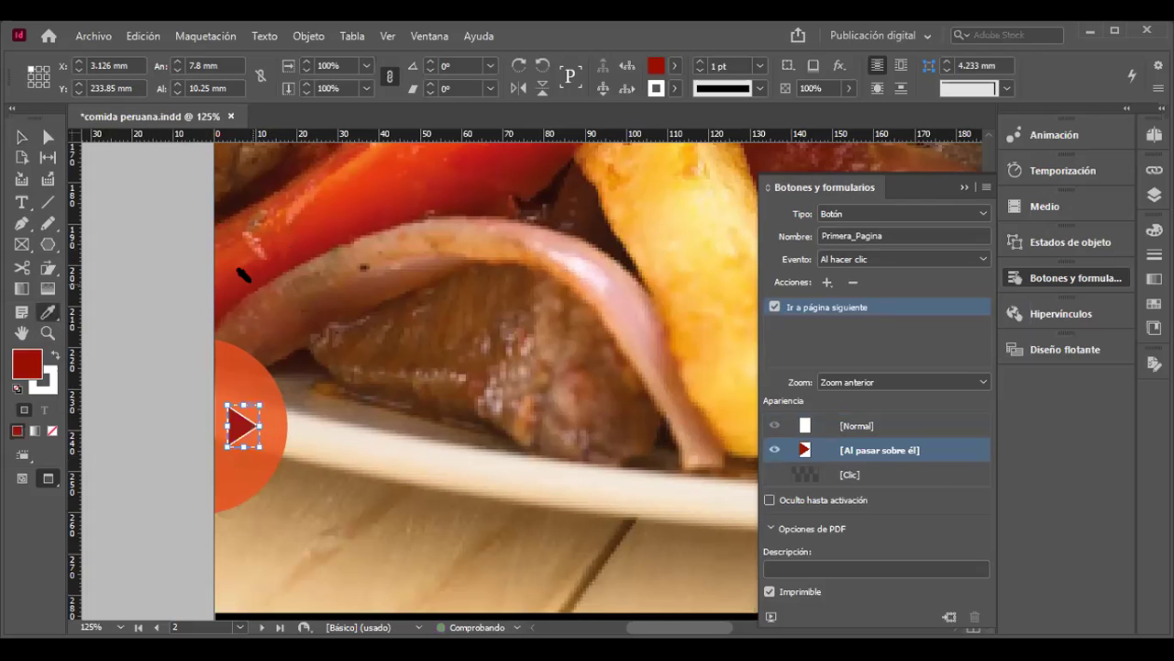
# Step: Remove the white stroke from the triangle's Al pasar sobre él appearance by setting it to [Ninguna]
pyautogui.click(49, 377)
pyautogui.click(677, 88)
pyautogui.click(578, 142)
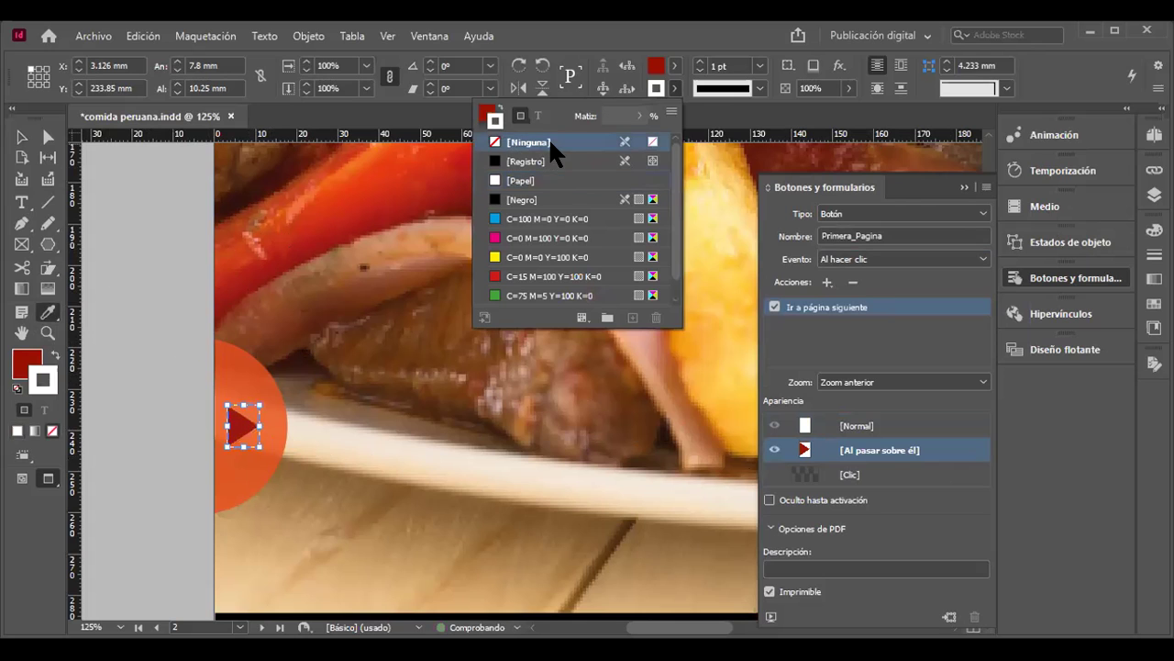
pyautogui.click(20, 138)
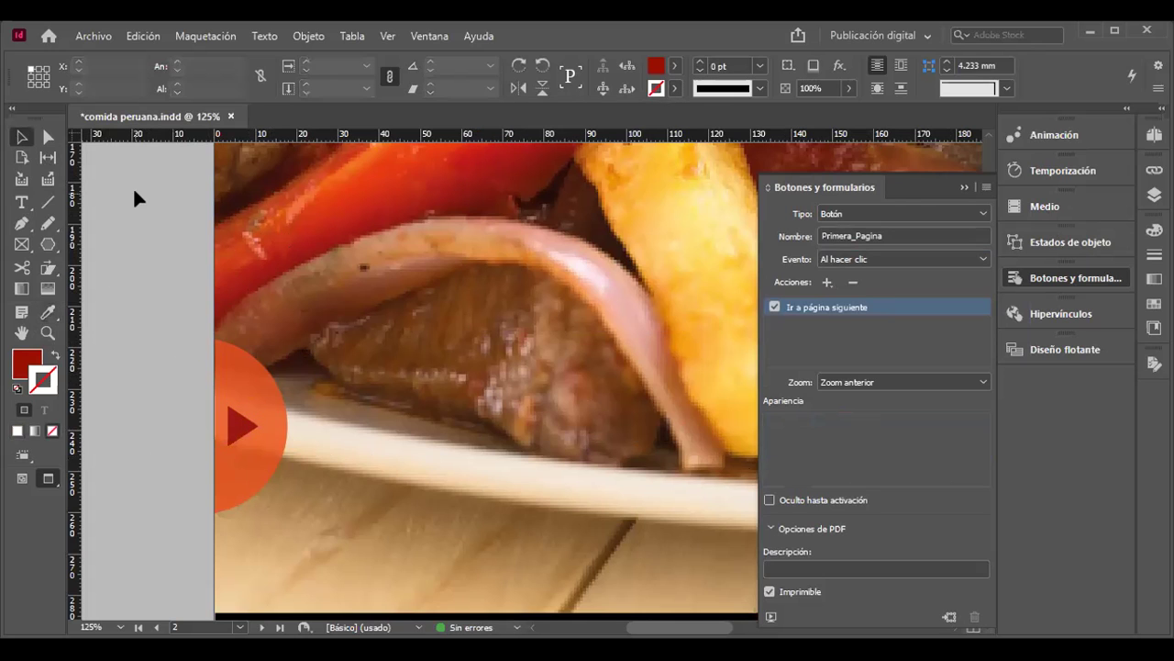
pyautogui.click(597, 380)
pyautogui.click(247, 423)
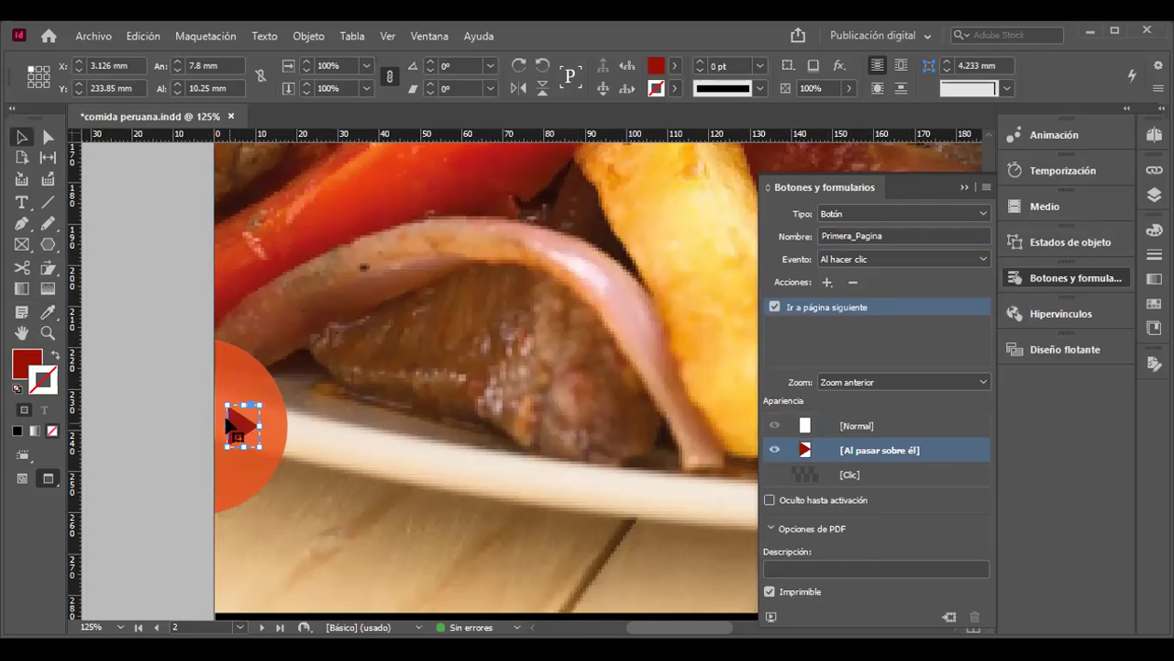
# Step: Activate the button's Clic appearance and fill its triangle with near-black, RGB 0, 0, 1
pyautogui.click(801, 484)
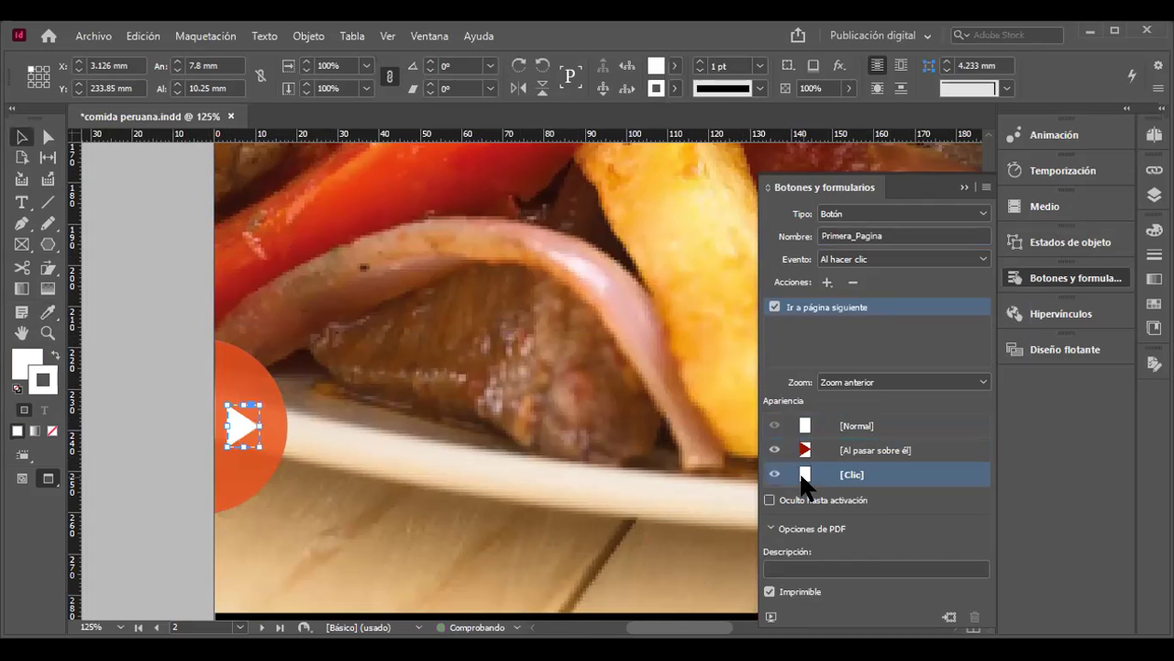
pyautogui.doubleClick(37, 363)
pyautogui.click(720, 463)
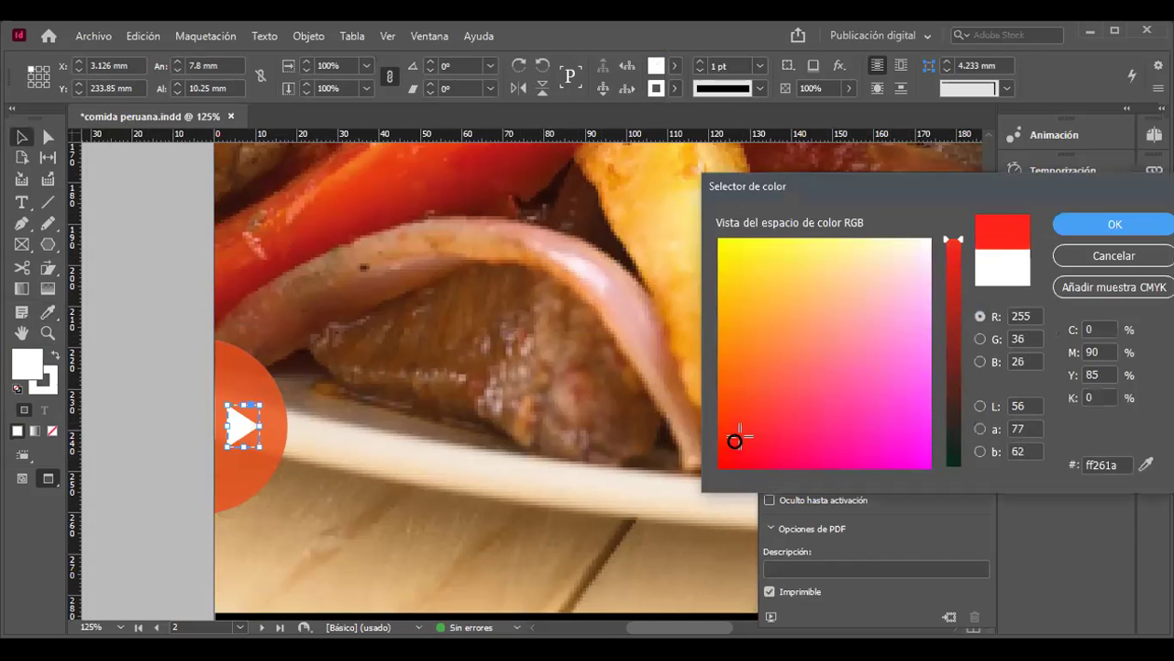
pyautogui.moveTo(941, 441); pyautogui.dragTo(955, 466)
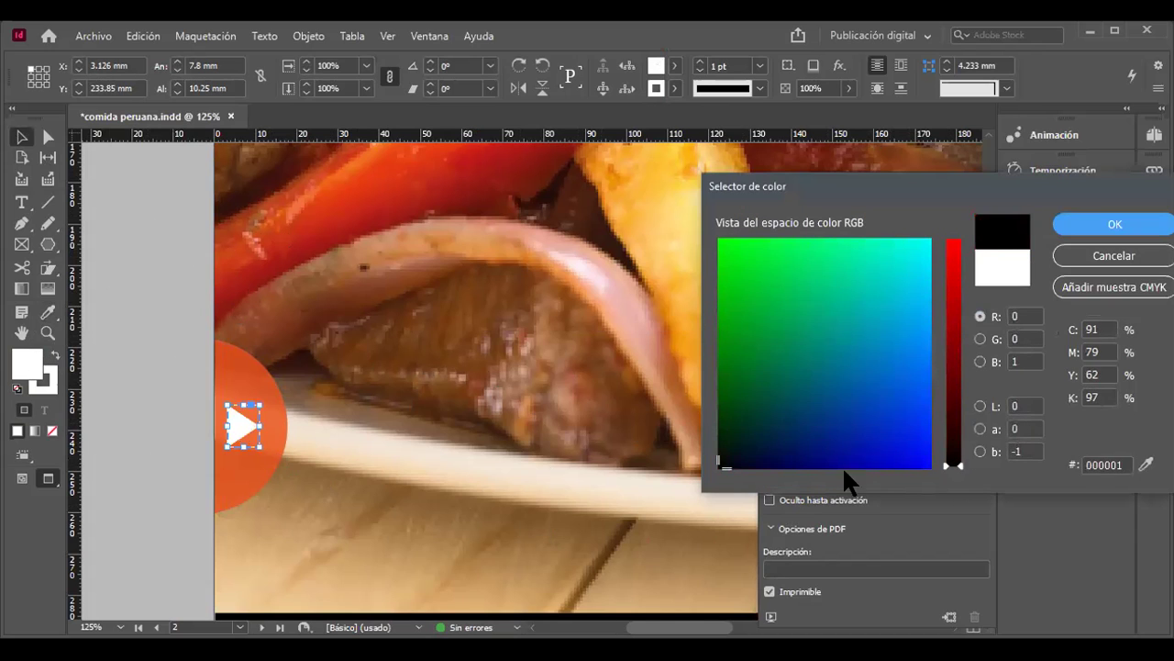
pyautogui.click(1094, 229)
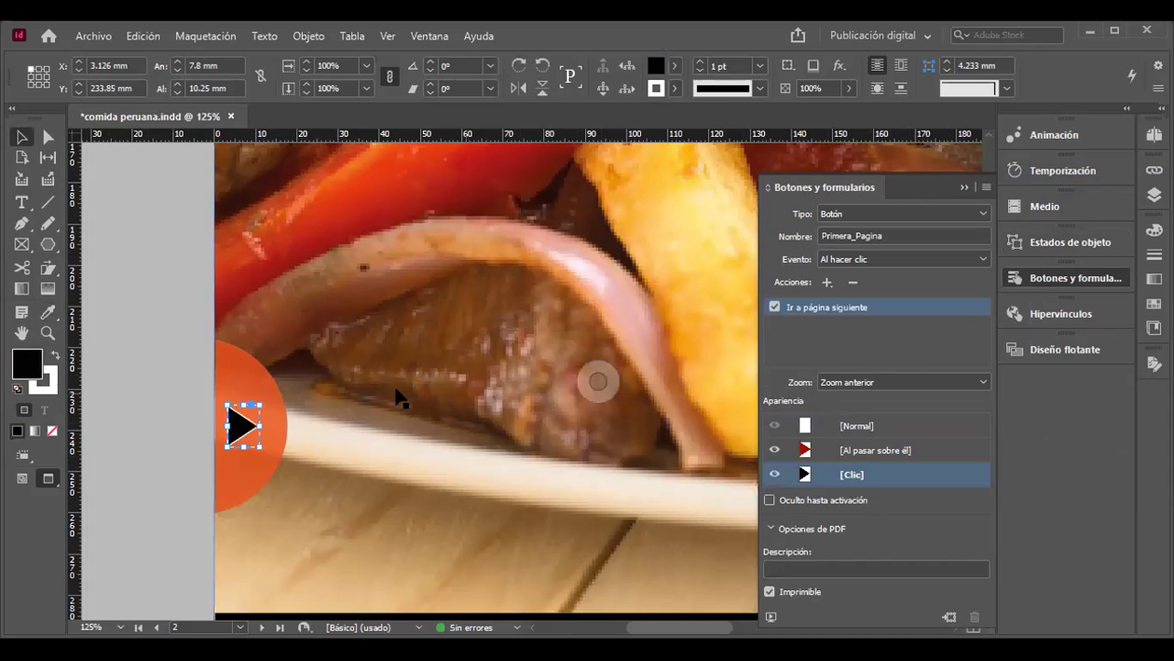
pyautogui.click(147, 308)
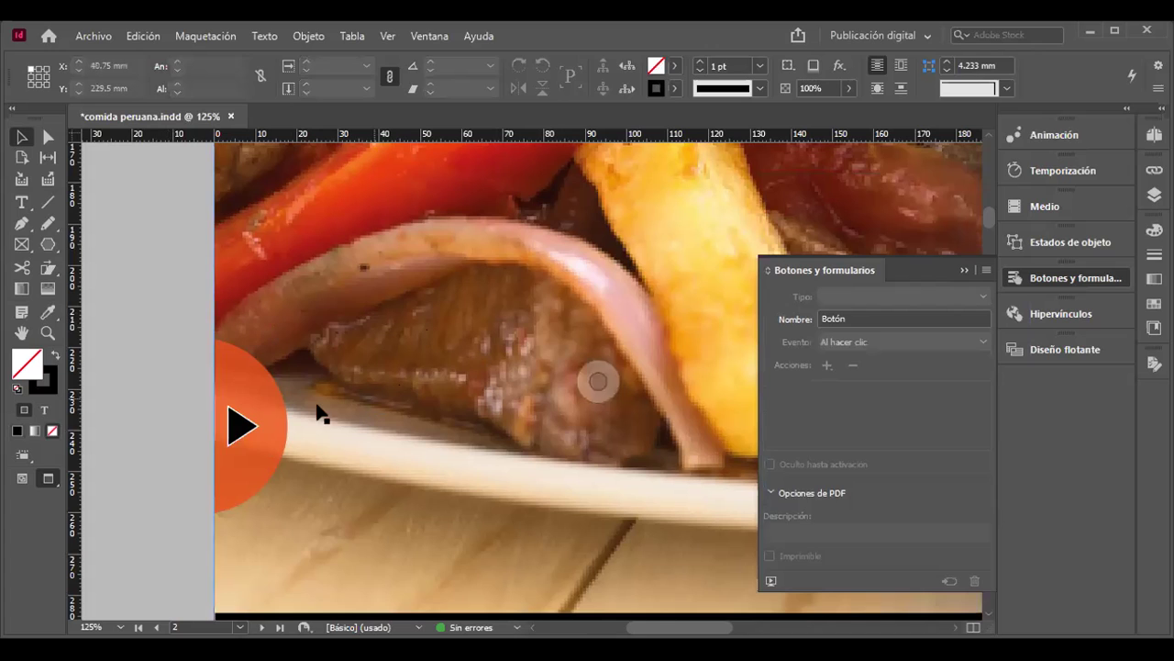
# Step: Compare the Normal, Al pasar sobre él and Clic appearances of the Primera_Pagina button
pyautogui.click(256, 436)
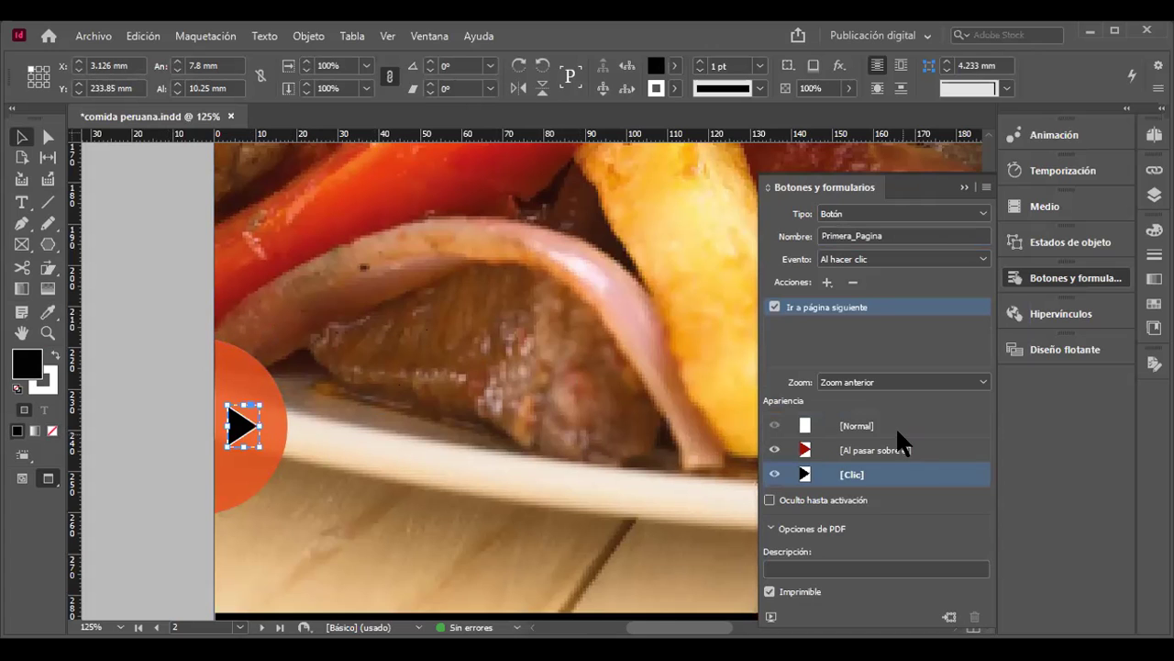
pyautogui.click(884, 423)
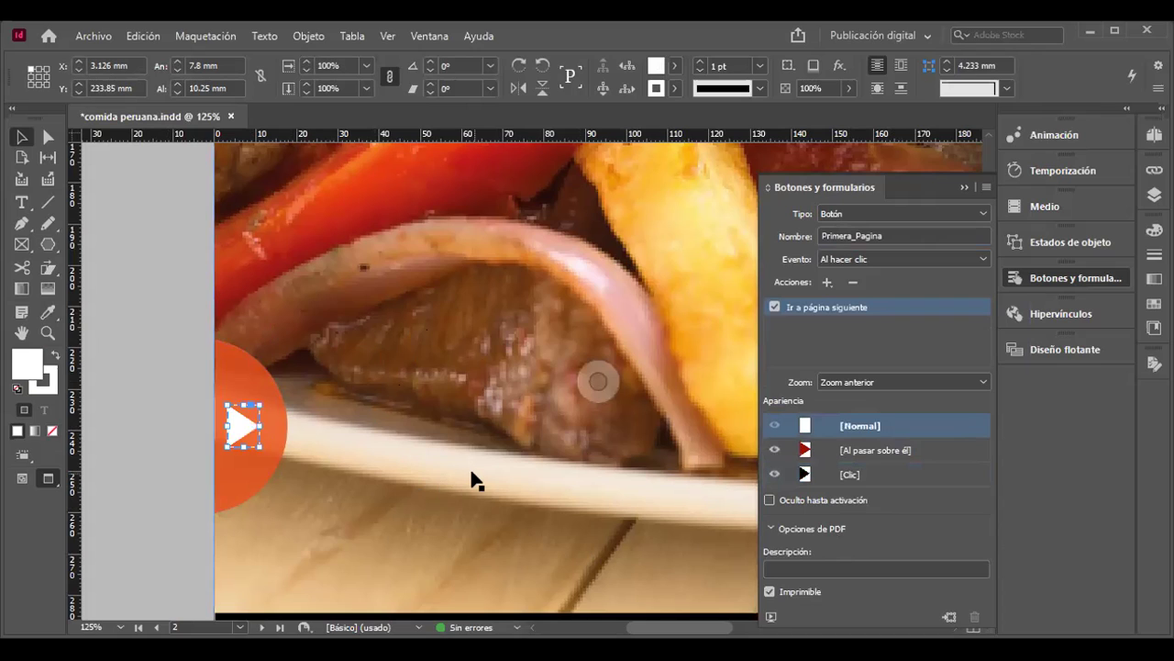
pyautogui.click(887, 450)
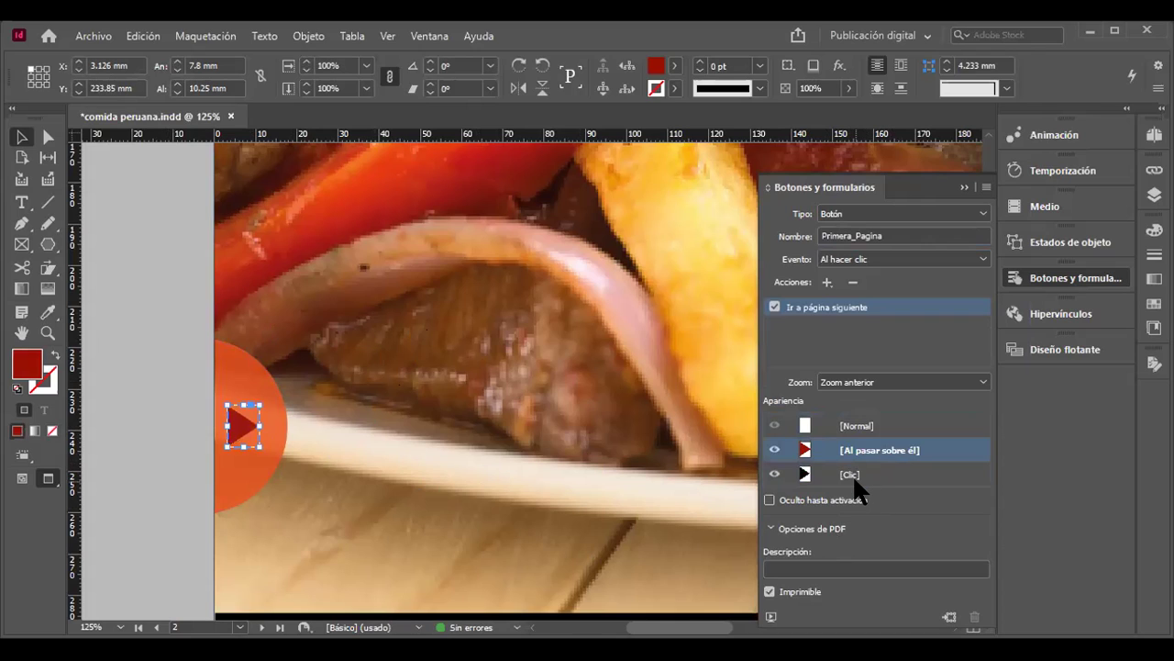
pyautogui.click(854, 474)
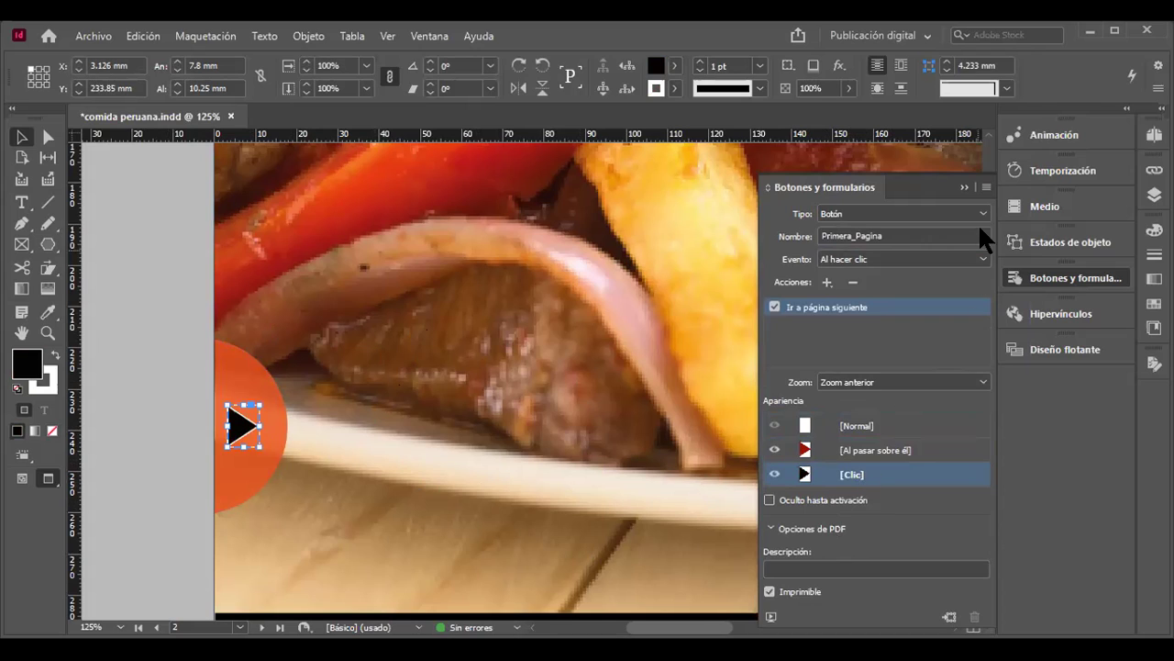
# Step: Preview the EPUB interactivity of the pages 2–3 spread in an enlarged preview window, and reopen the preview with the triangle button selected
pyautogui.click(964, 187)
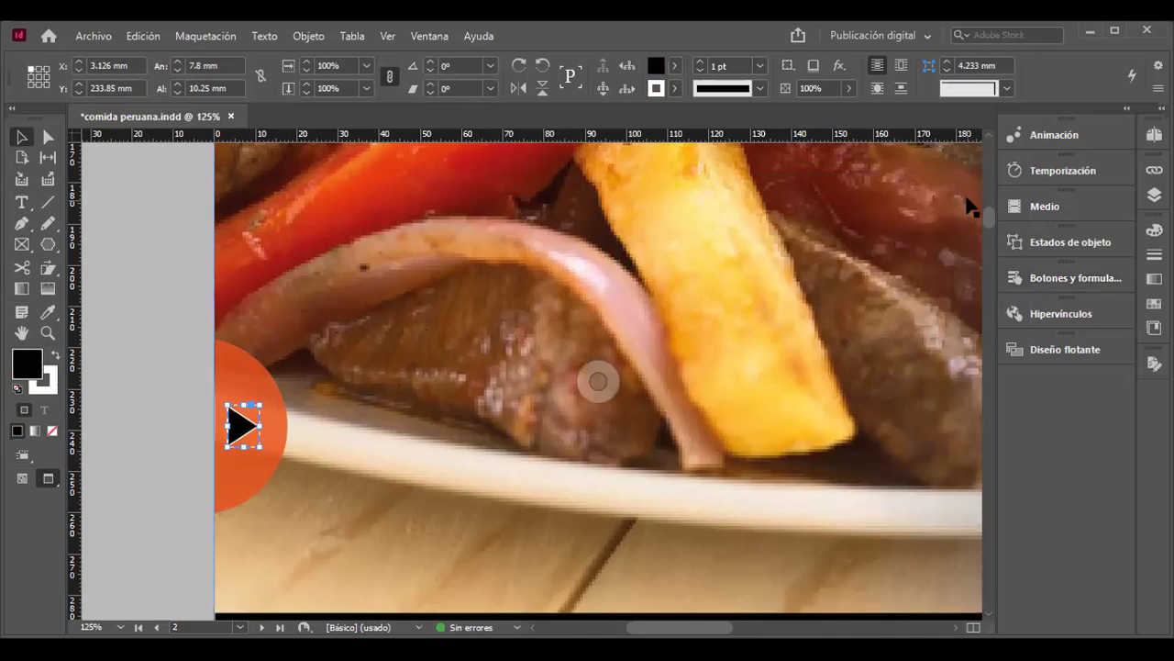
pyautogui.click(1097, 278)
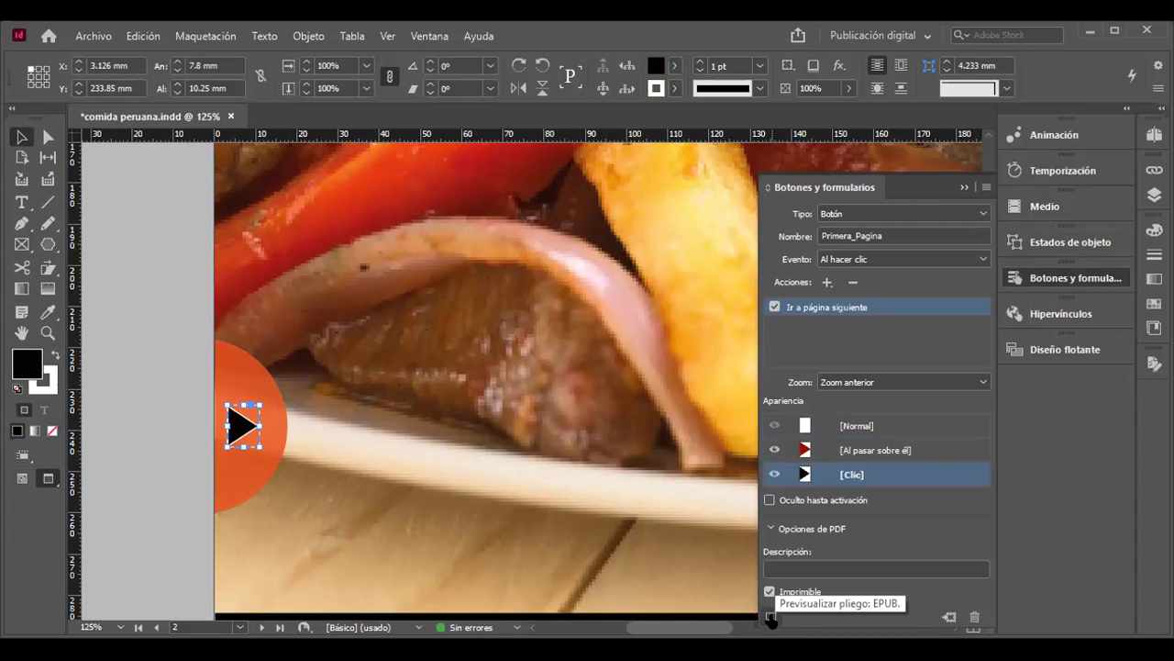
pyautogui.click(772, 620)
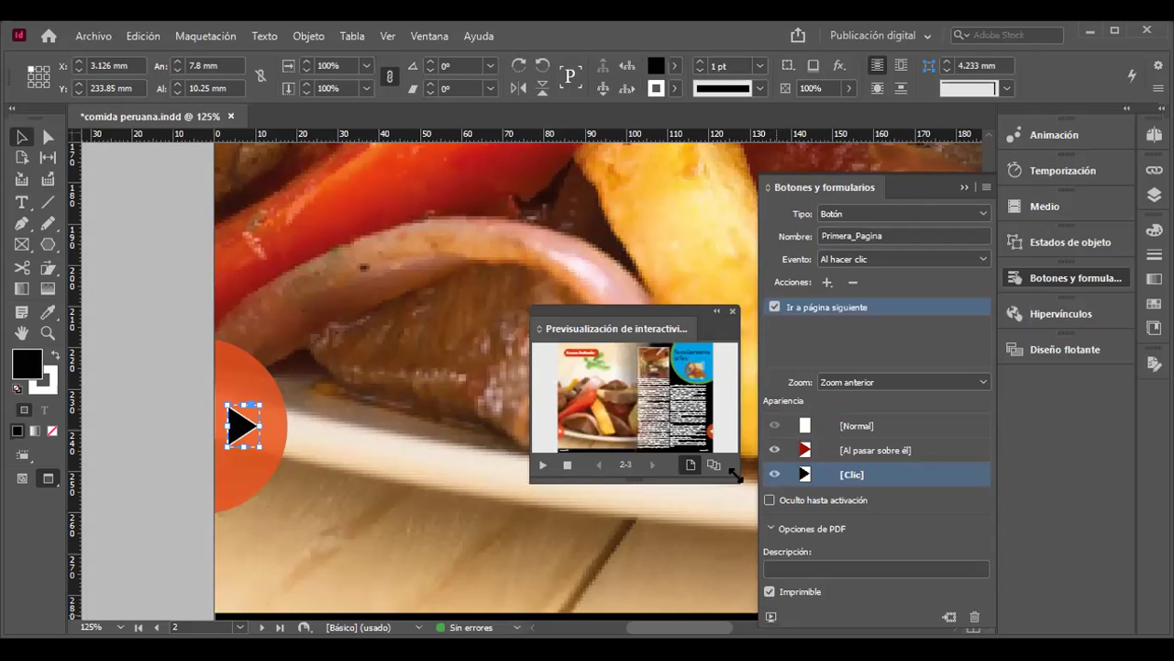
pyautogui.click(738, 488)
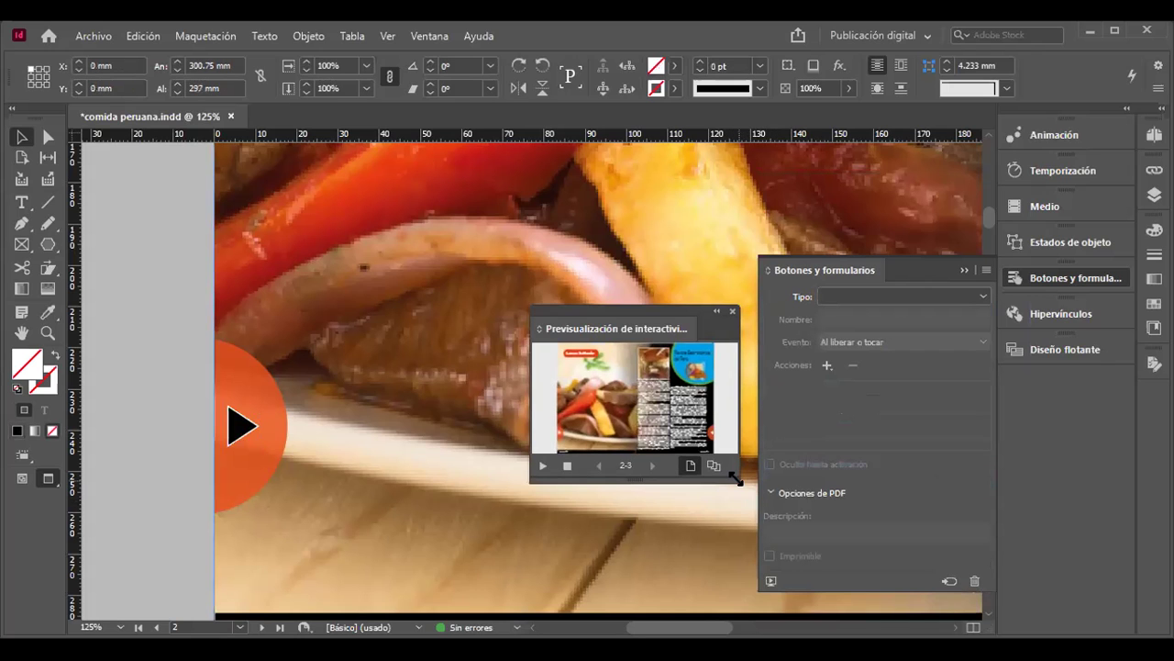
pyautogui.moveTo(774, 501); pyautogui.dragTo(1106, 636)
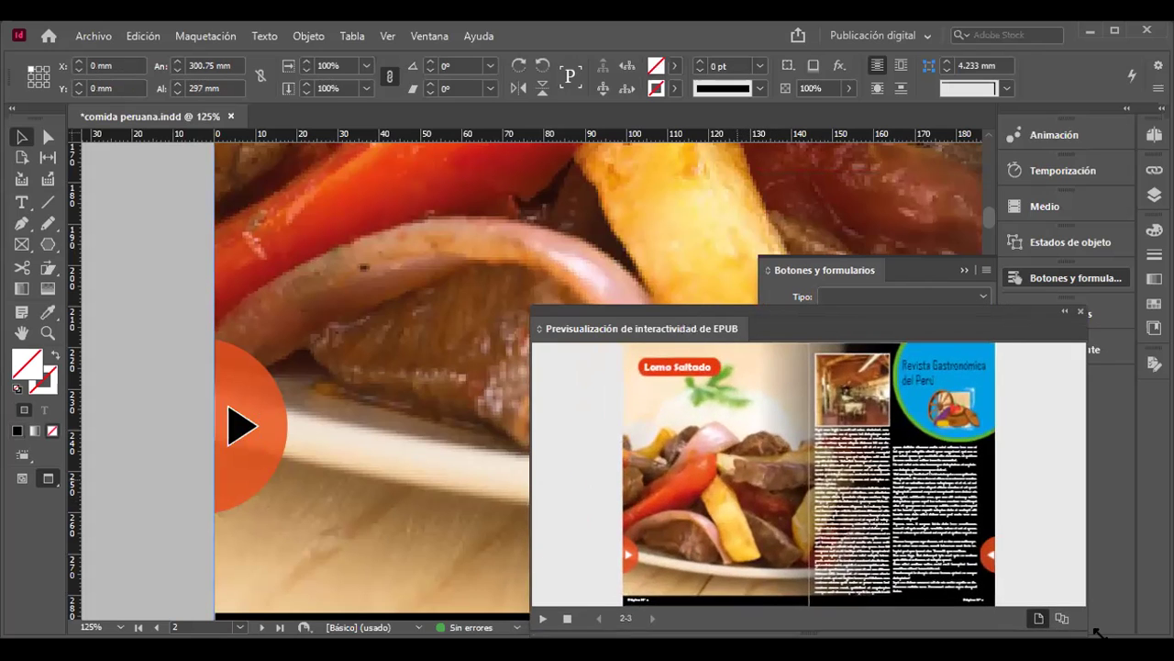
pyautogui.moveTo(752, 323); pyautogui.dragTo(621, 215)
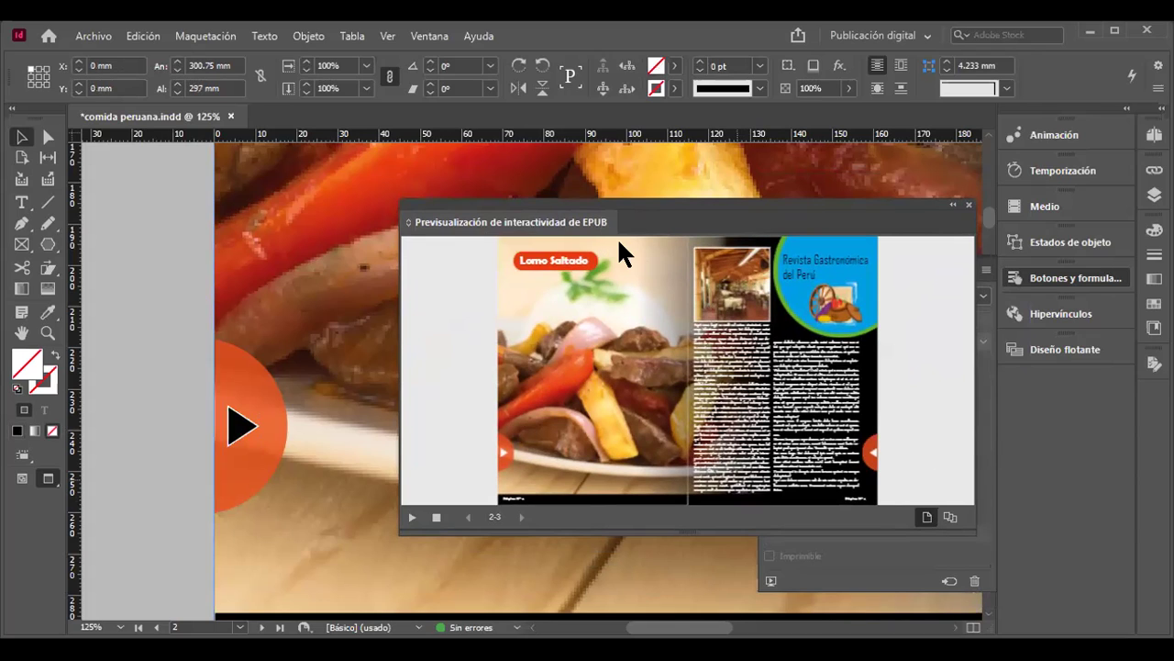
pyautogui.click(968, 206)
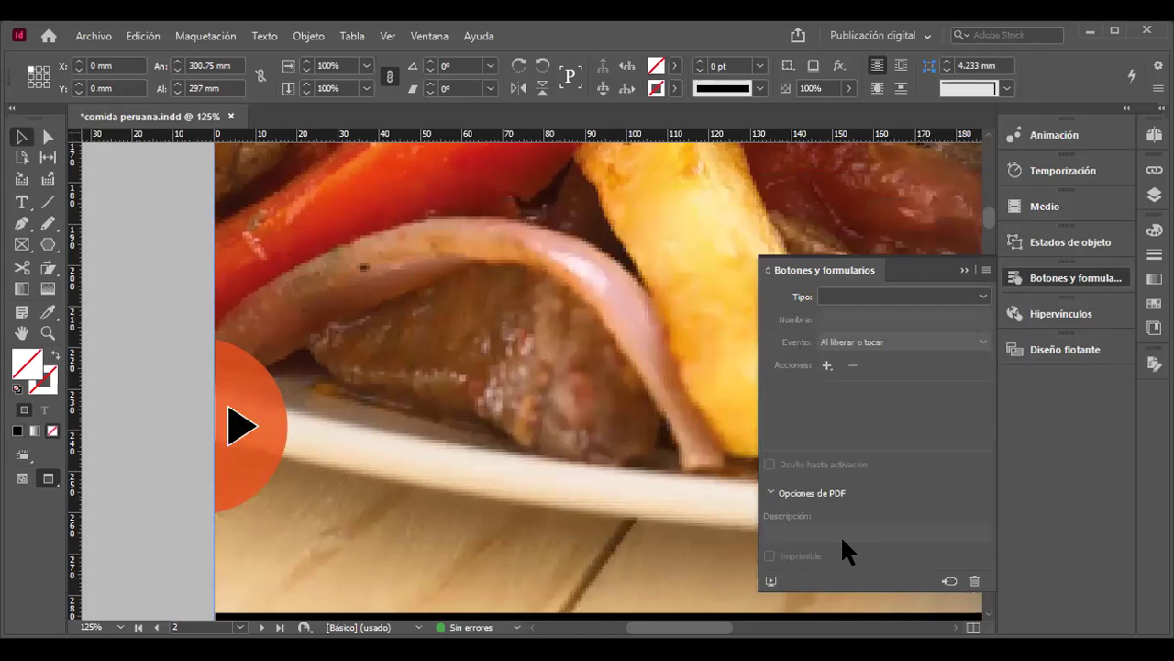
pyautogui.click(241, 425)
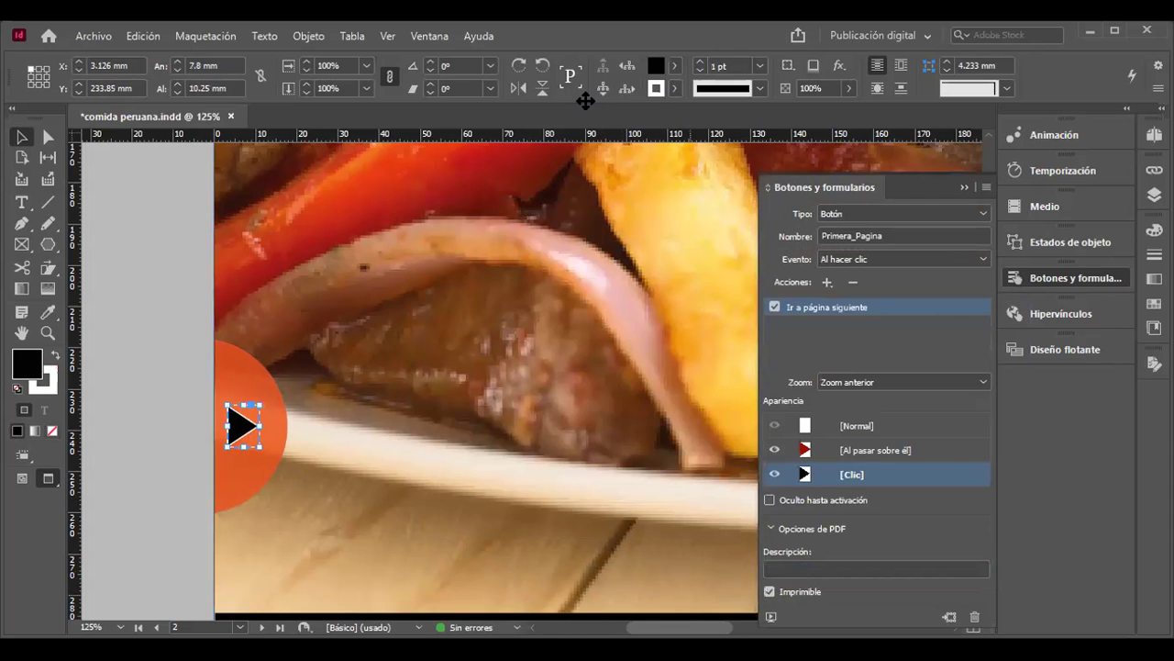
pyautogui.click(770, 617)
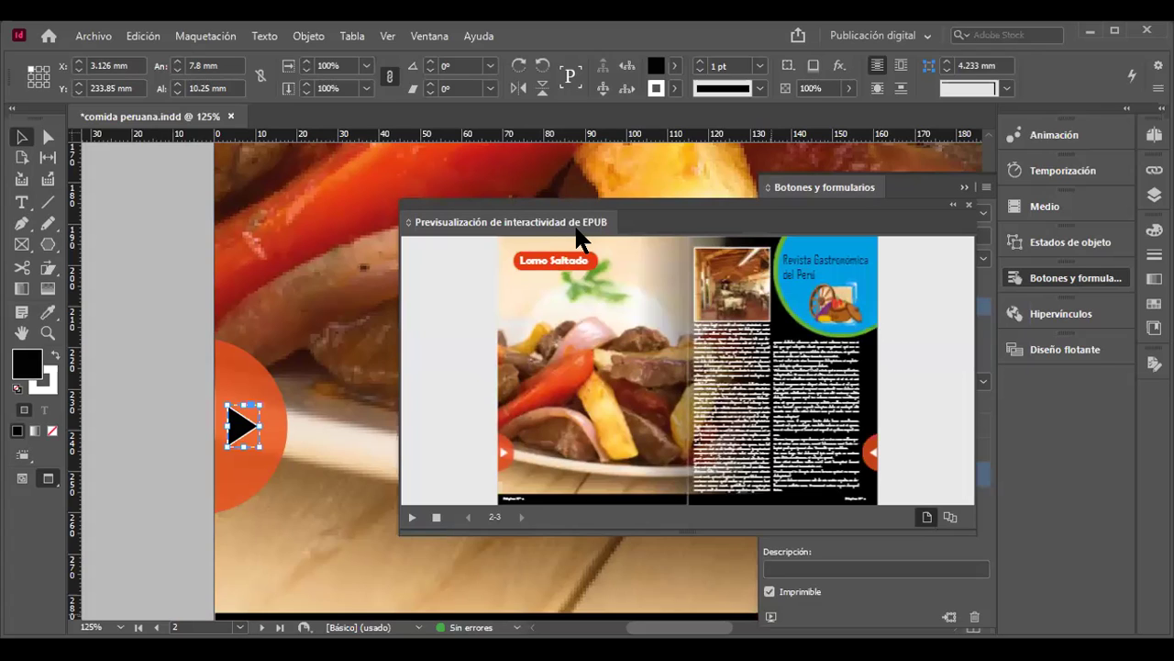
pyautogui.click(968, 204)
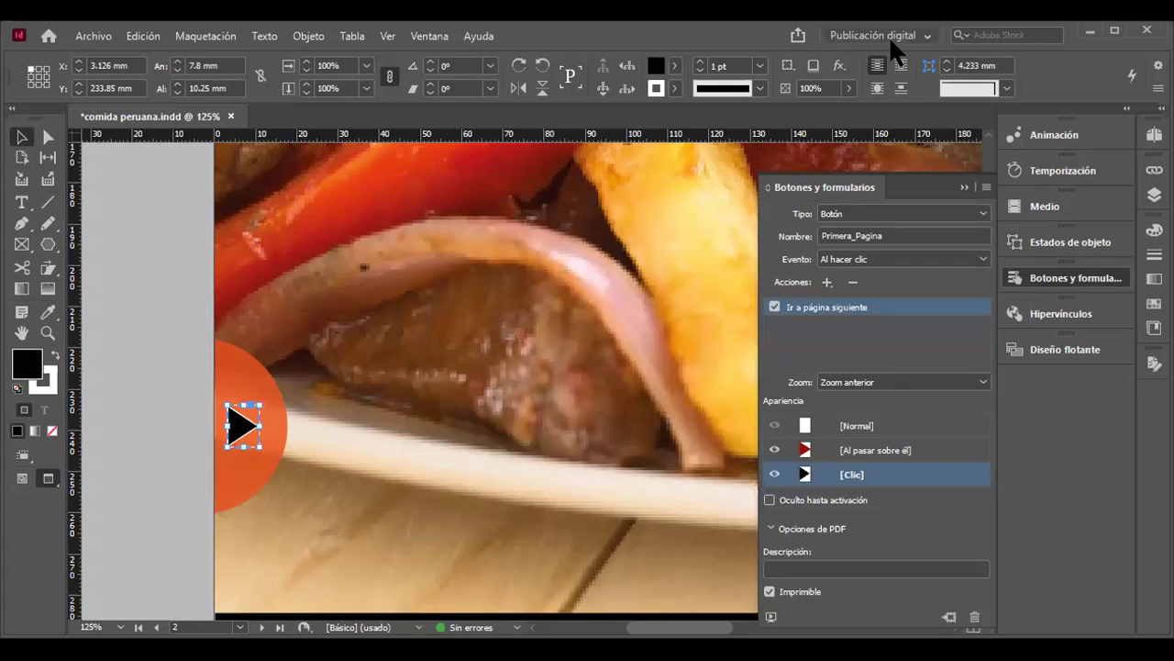
# Step: Examine the file types offered for exporting comida peruana, including the EPUB formats, and close the export dialog without exporting
pyautogui.click(797, 35)
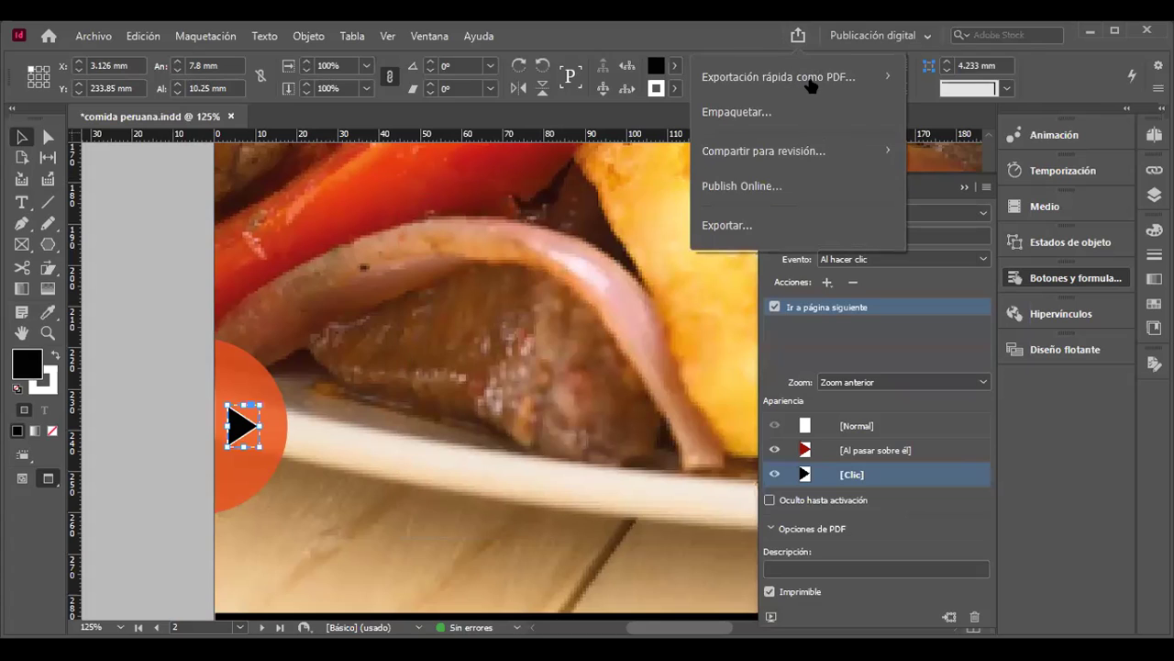
pyautogui.click(728, 226)
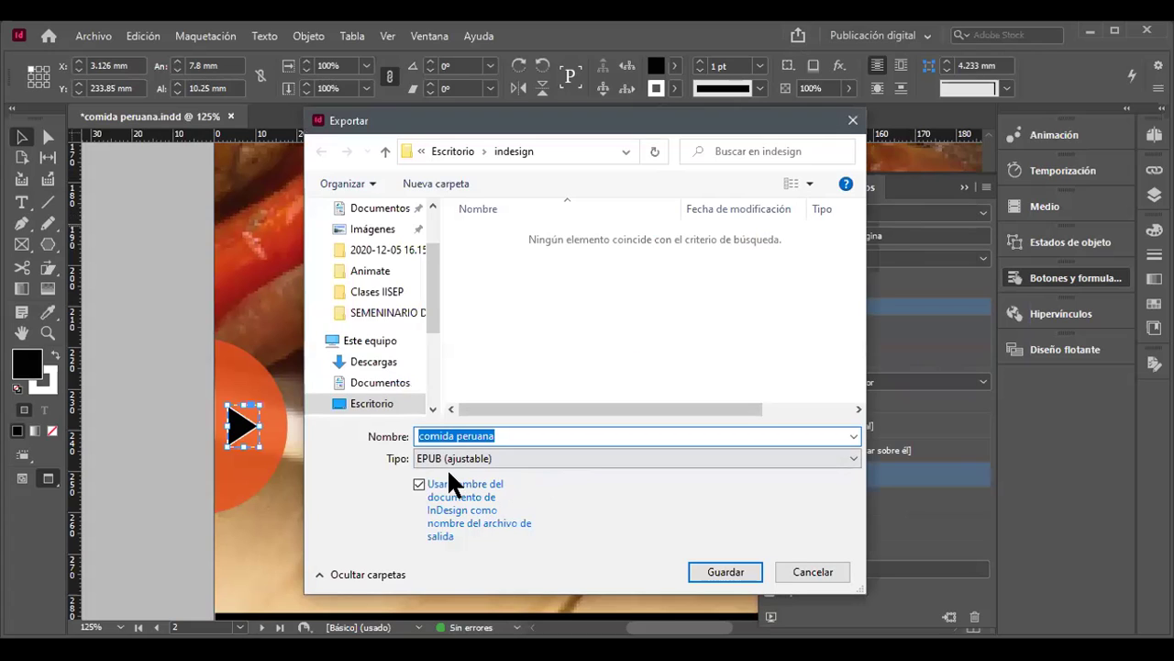
pyautogui.click(471, 456)
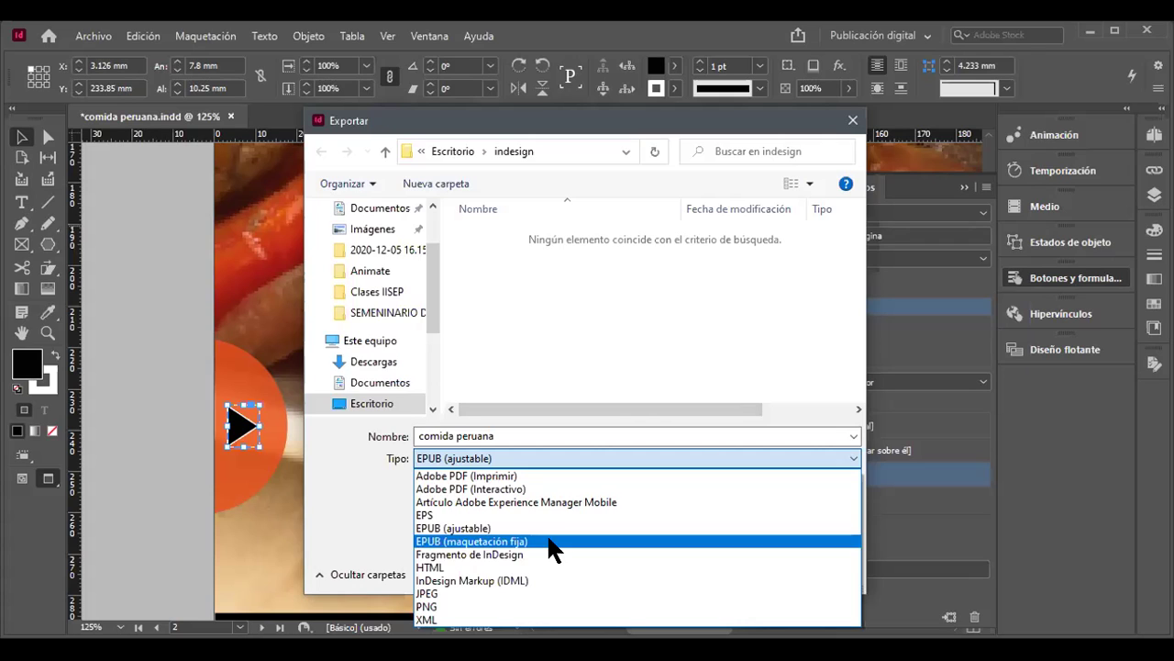
pyautogui.click(857, 123)
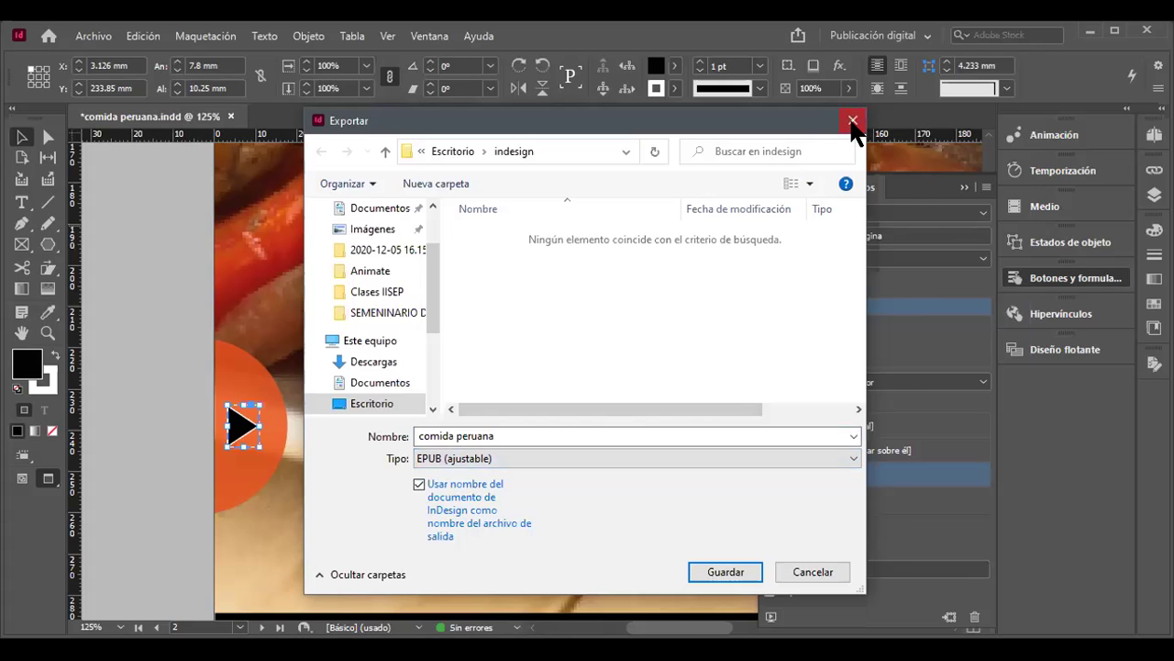
pyautogui.click(854, 122)
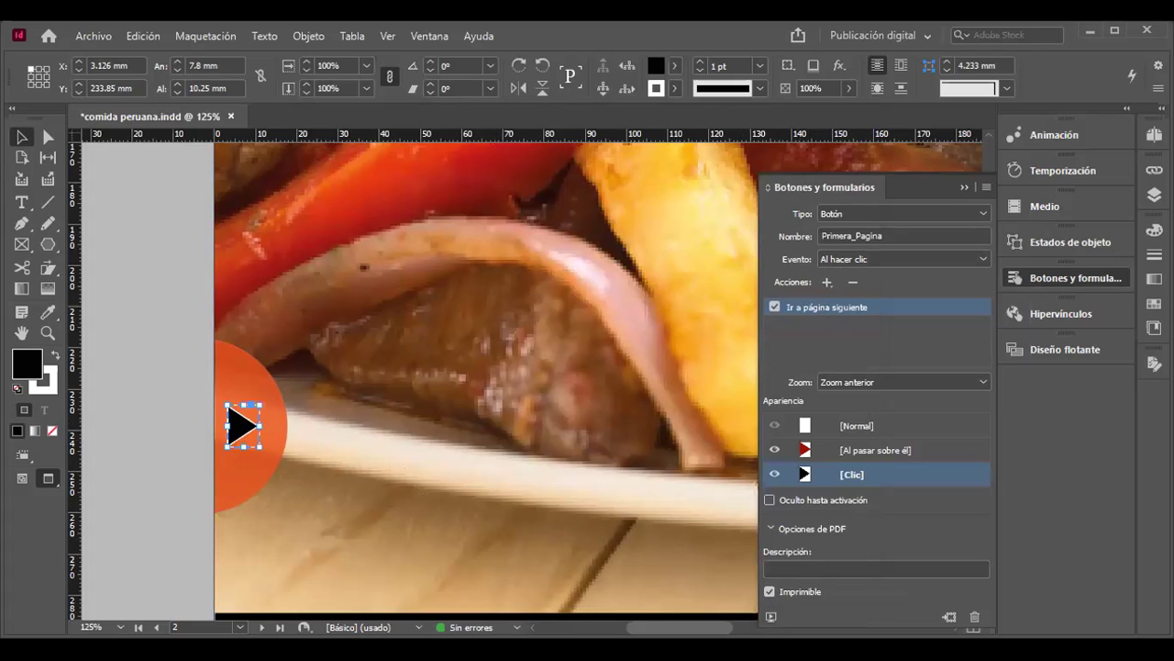
# Step: Reopen the EPUB interactivity preview, enlarge it and switch it to whole-document mode to test the page 2 arrow button
pyautogui.click(771, 620)
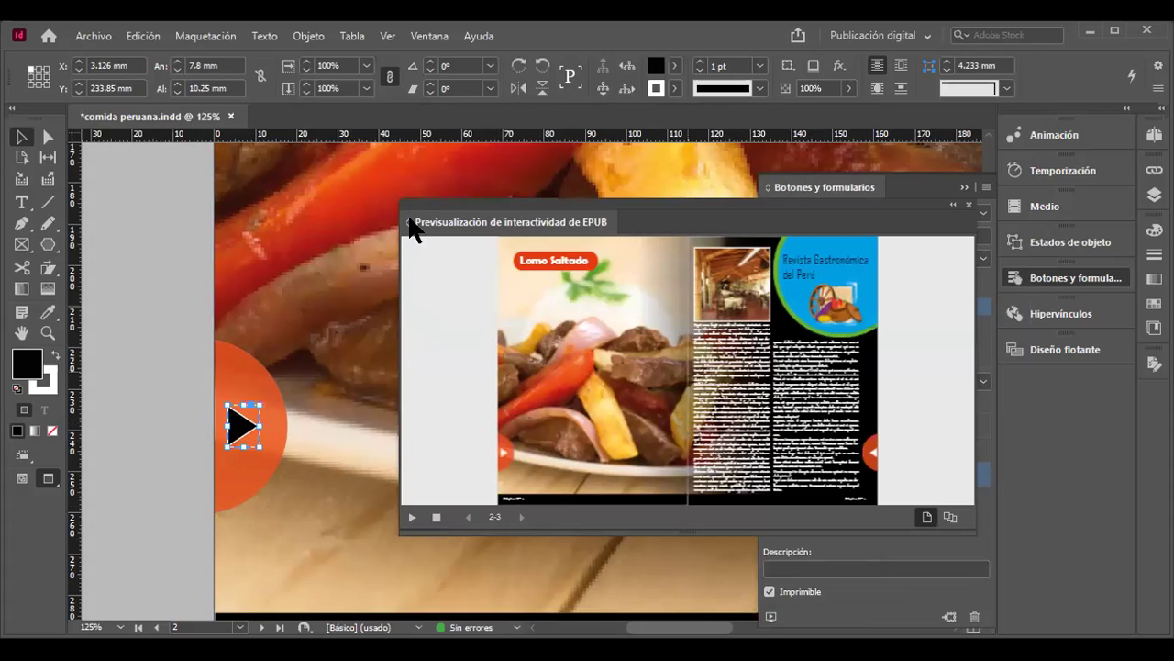
pyautogui.click(412, 517)
pyautogui.moveTo(397, 531); pyautogui.dragTo(219, 617)
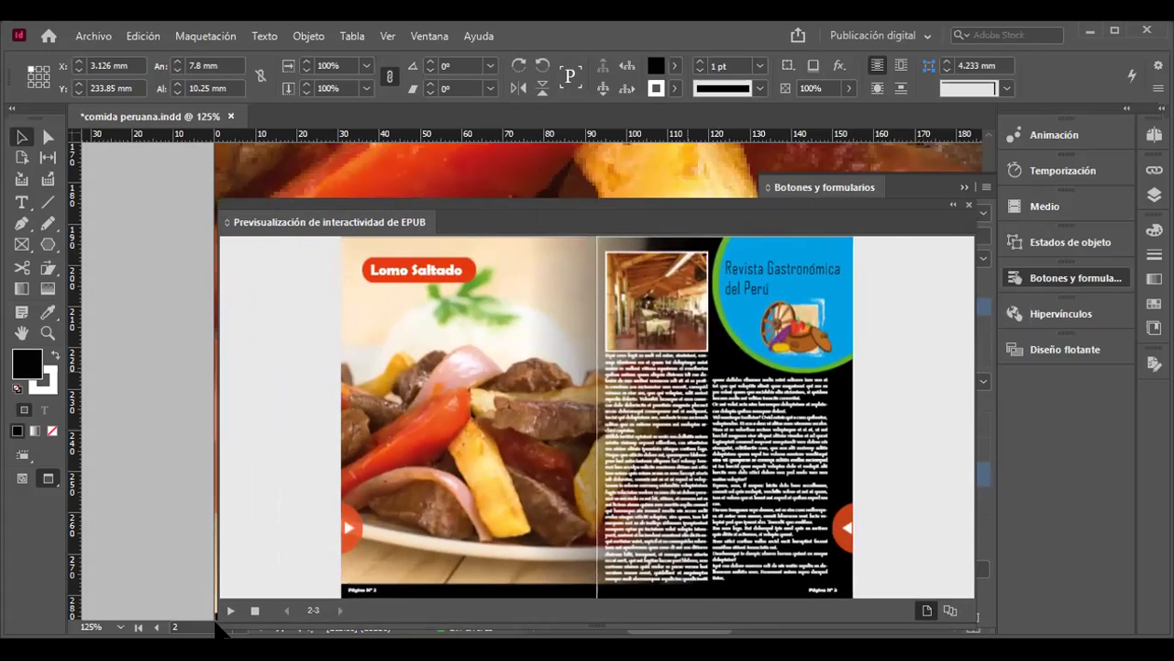
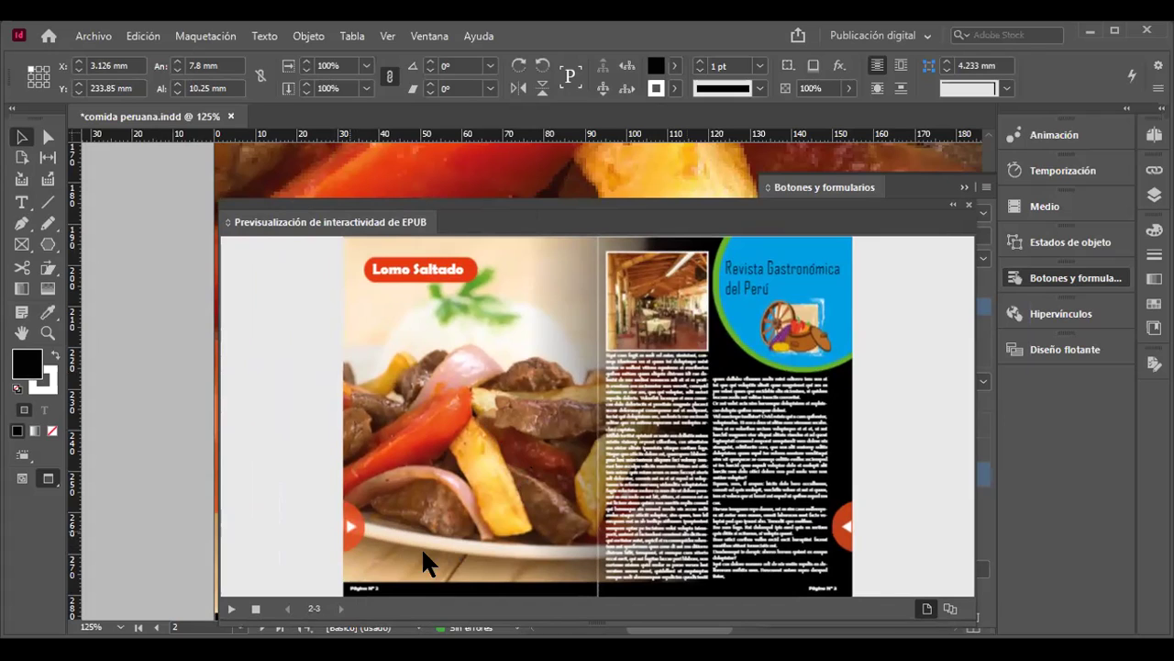
pyautogui.click(951, 608)
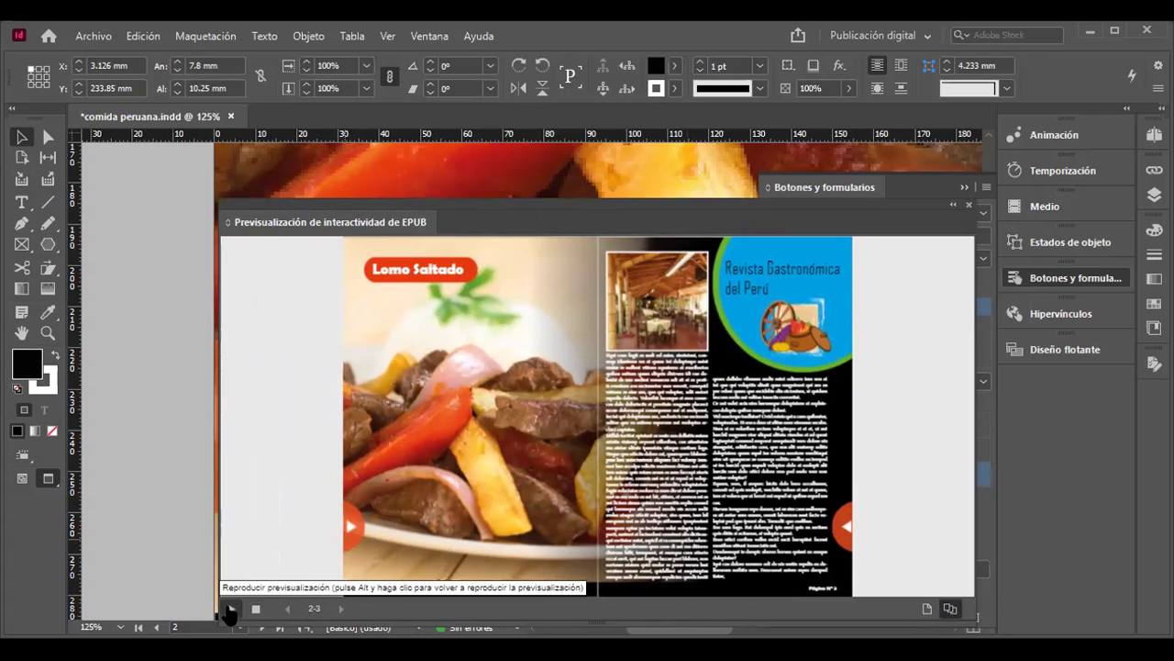
pyautogui.click(354, 517)
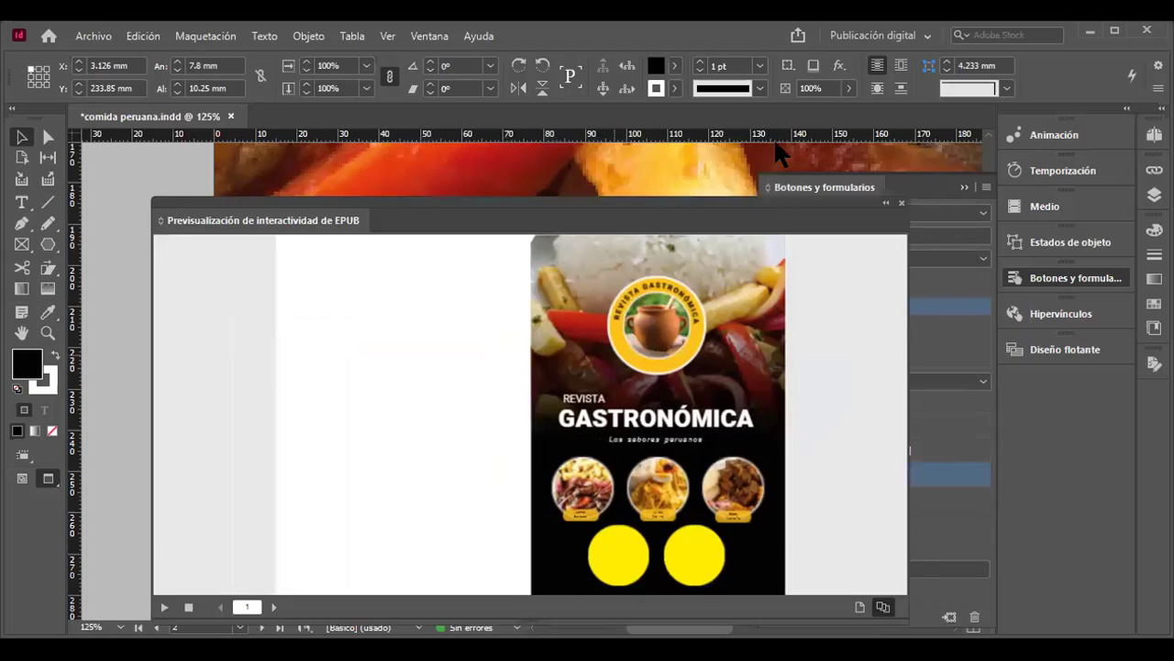
# Step: Page through the whole-document EPUB preview between the cover and pages 2–3 to test the page 2 arrow button, and close the preview
pyautogui.click(295, 547)
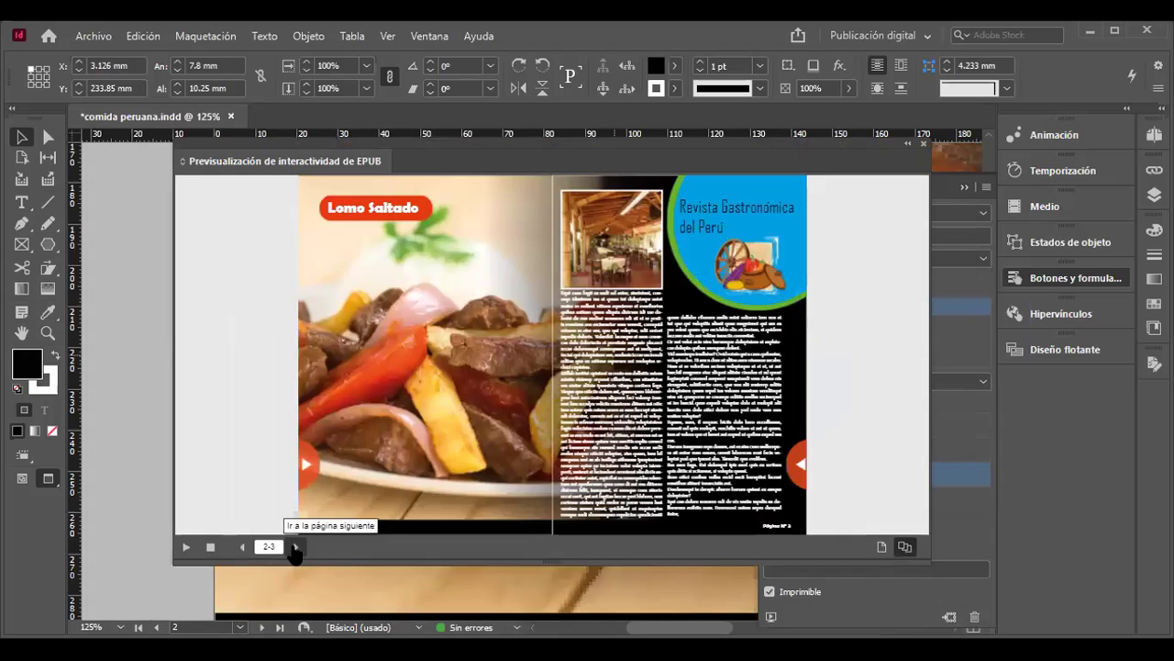
pyautogui.click(295, 547)
pyautogui.click(243, 547)
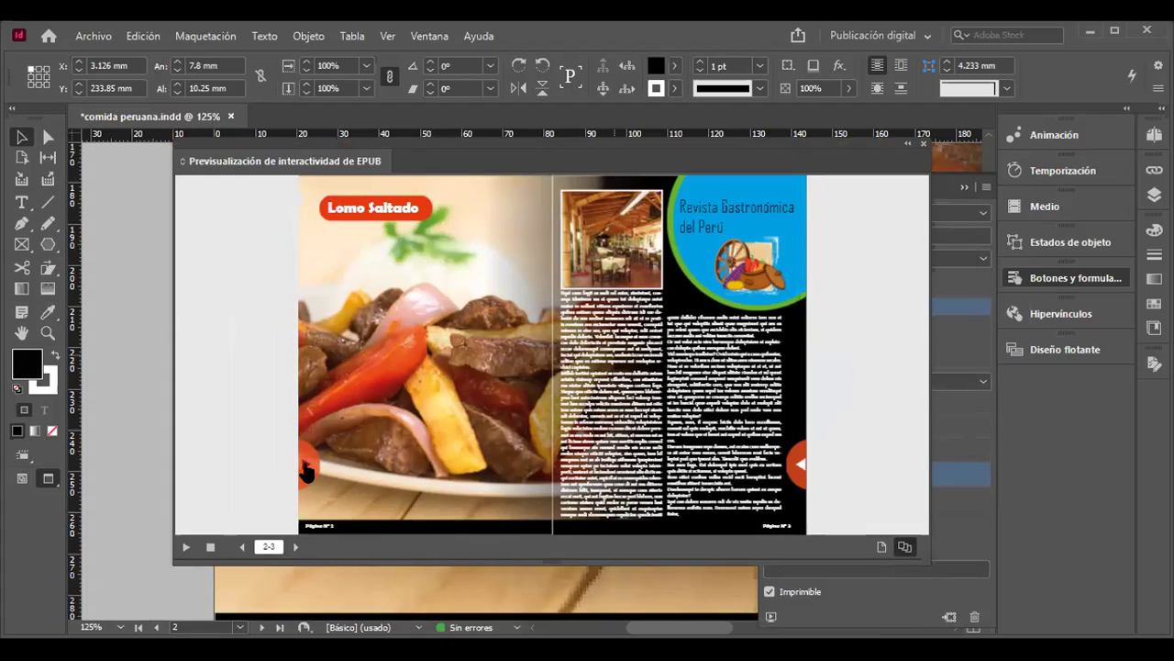
pyautogui.click(211, 547)
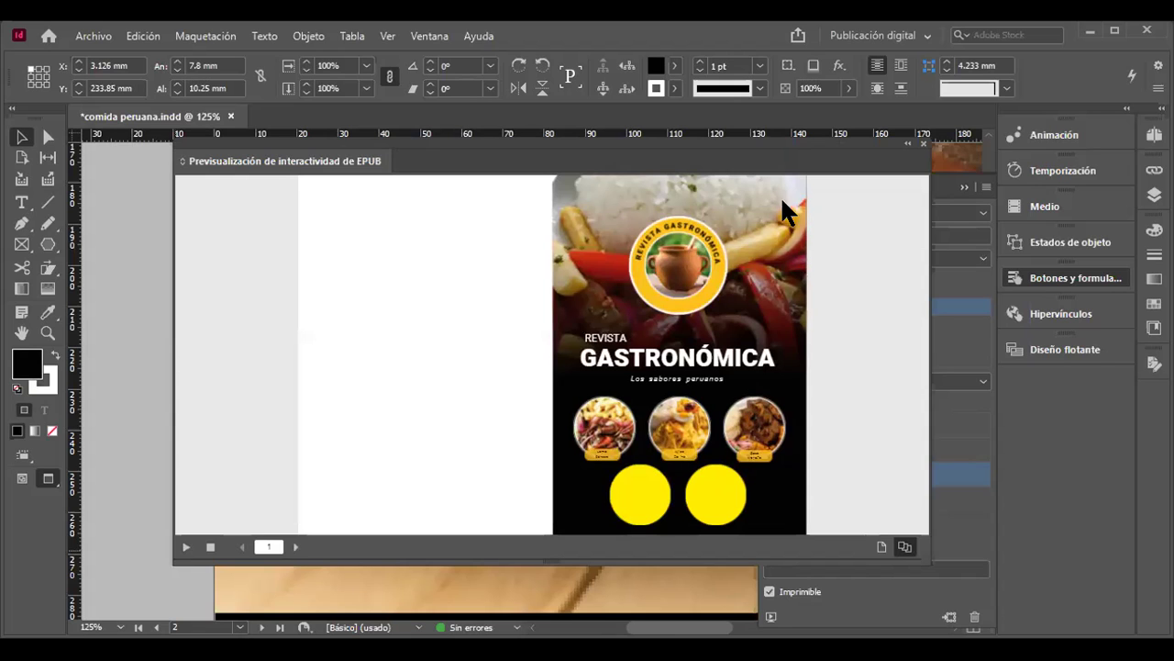
pyautogui.click(296, 546)
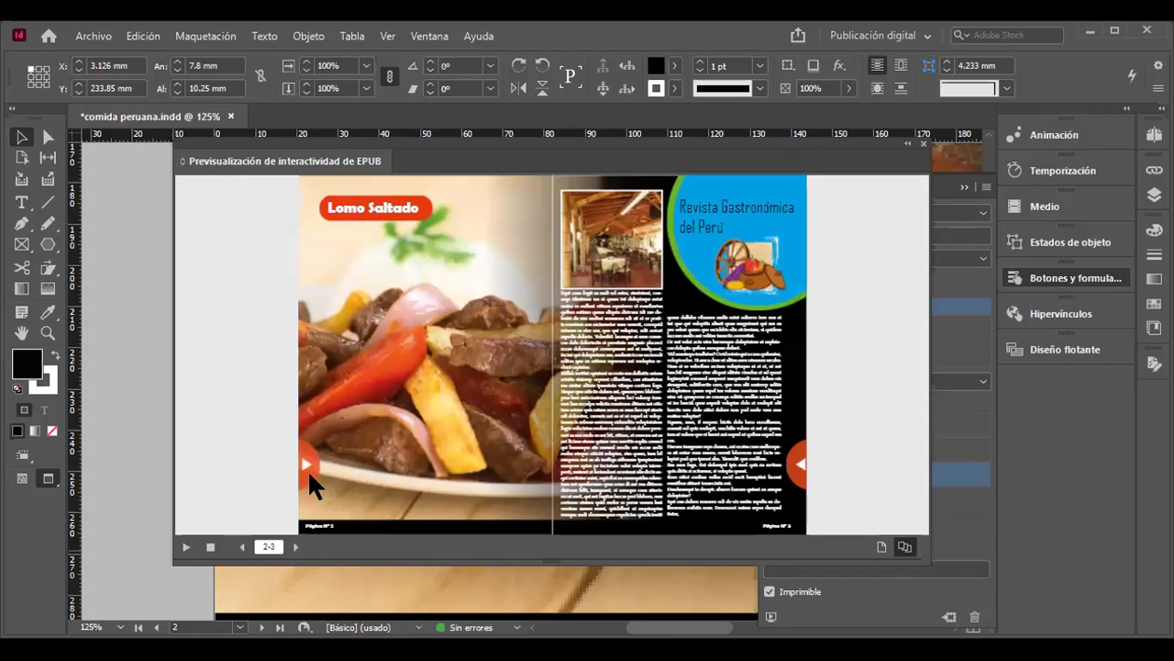
pyautogui.click(920, 143)
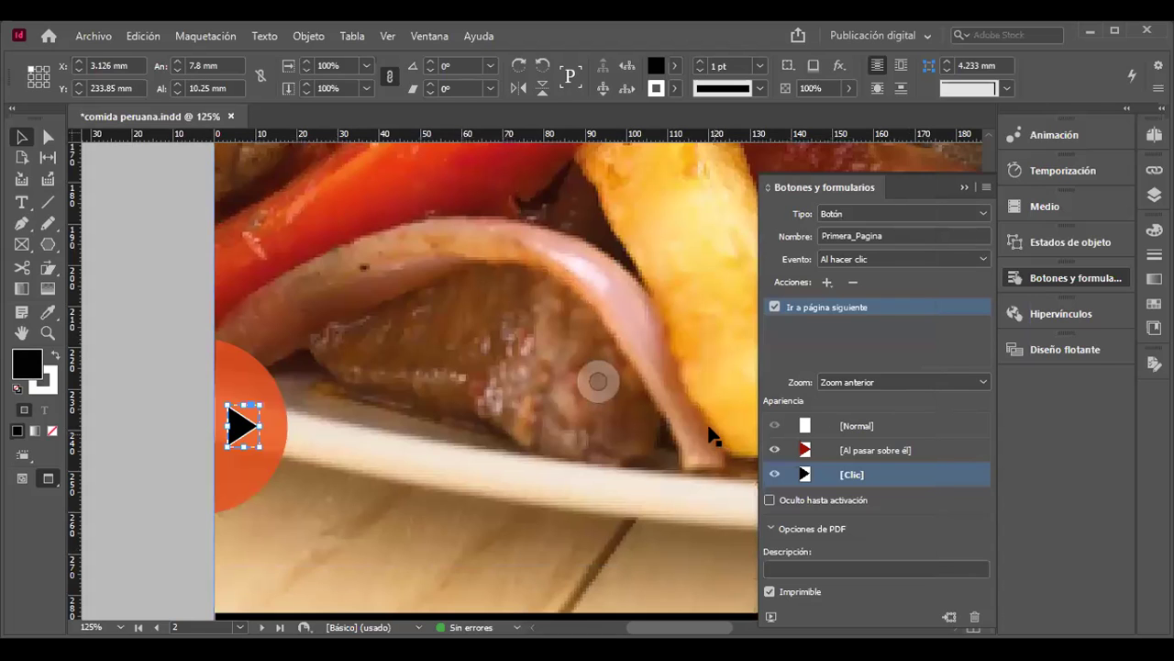
# Step: Shift the white triangle on page 3's orange half-circle horizontally inward to X 407.85 mm
pyautogui.scroll(-2, 635, 369)
pyautogui.moveTo(653, 359); pyautogui.dragTo(4, 358)
pyautogui.doubleClick(569, 404)
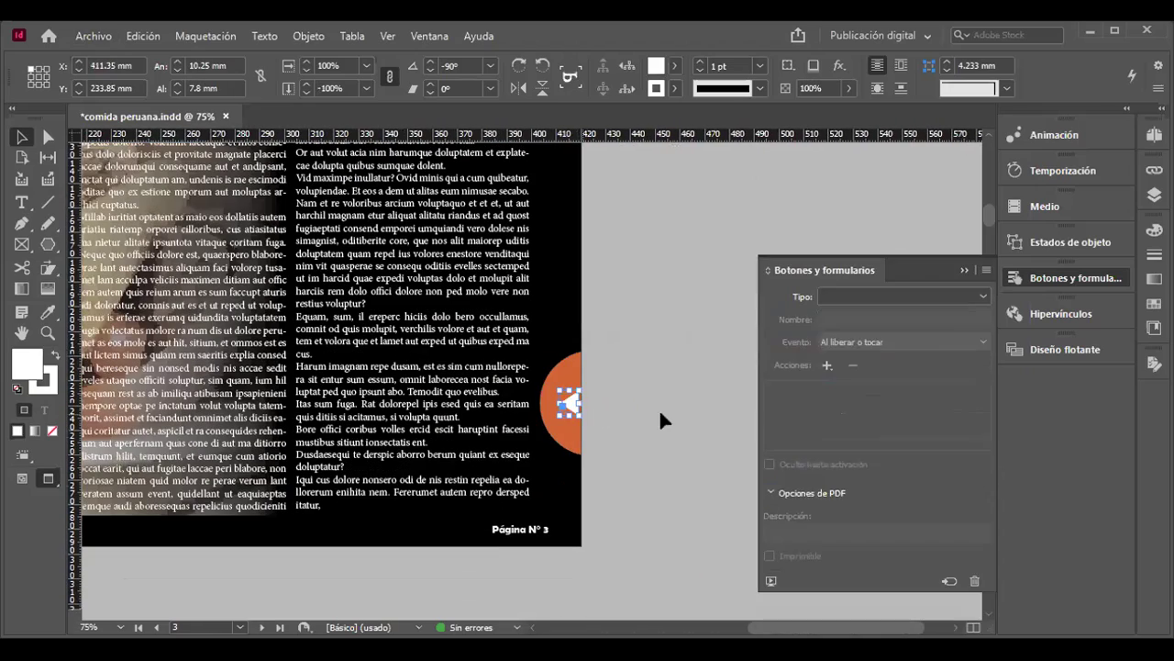
pyautogui.press('Left')
pyautogui.press('Left')
pyautogui.press('Left')
pyautogui.press('Left')
pyautogui.press('Left')
pyautogui.press('Left')
pyautogui.press('Left')
pyautogui.press('Left')
pyautogui.press('Left')
pyautogui.press('Left')
pyautogui.press('Left')
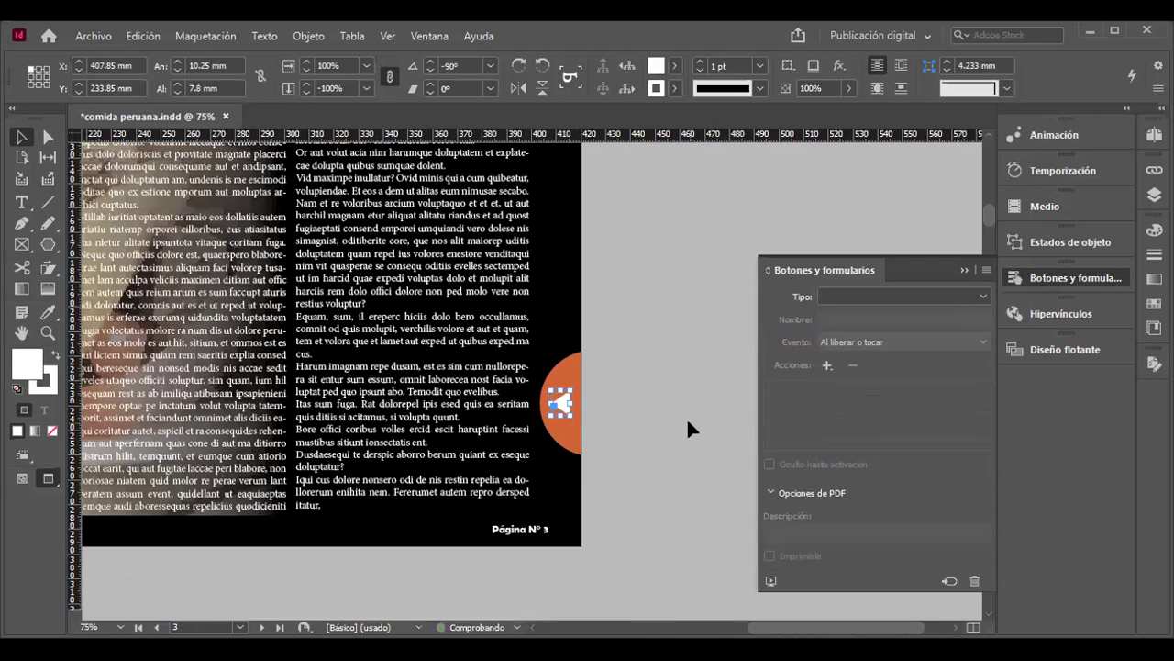
pyautogui.click(680, 421)
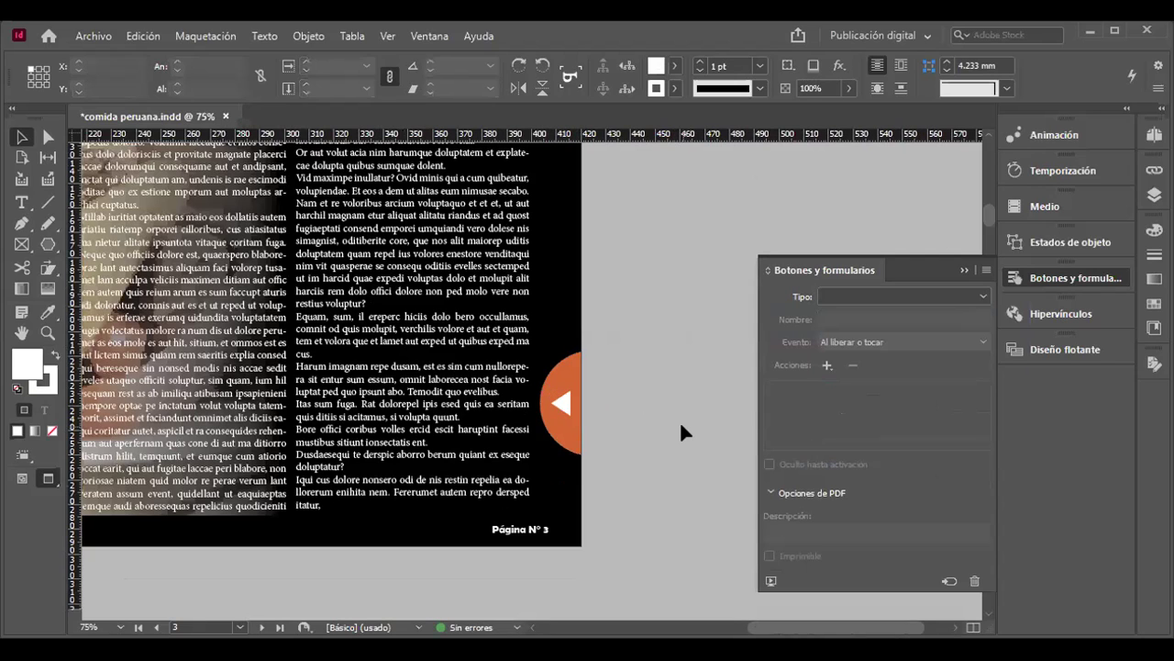
# Step: Convert the white triangle on page 3 into a button and name it Pagina_Anterior
pyautogui.doubleClick(558, 401)
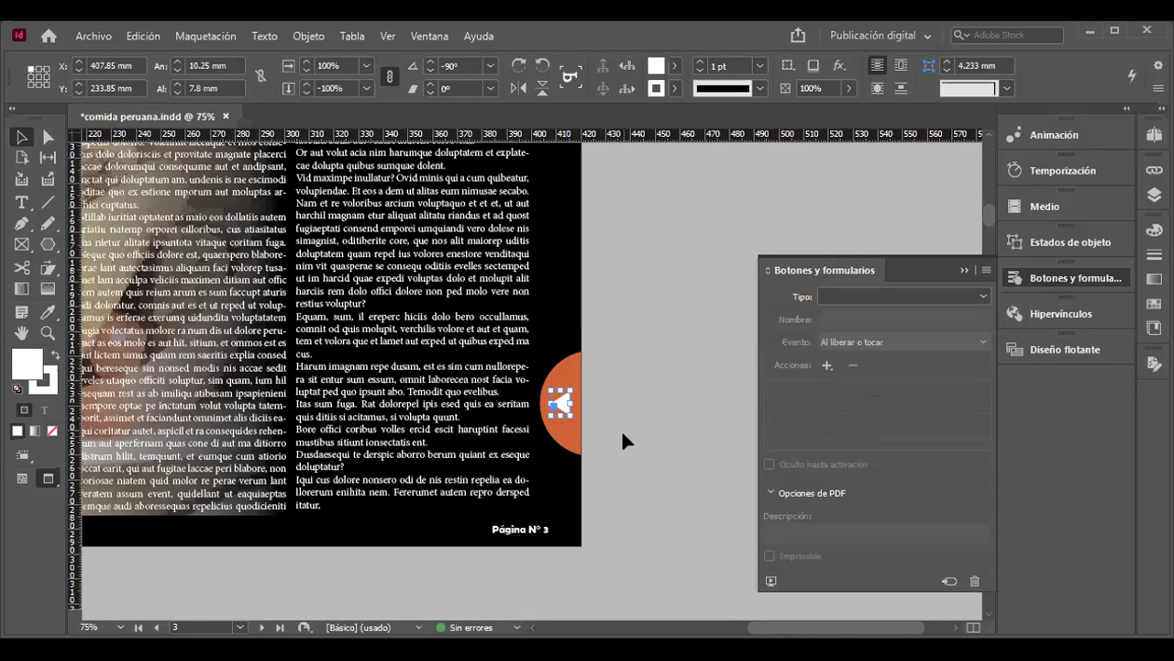
pyautogui.click(963, 262)
pyautogui.click(1057, 275)
pyautogui.click(954, 298)
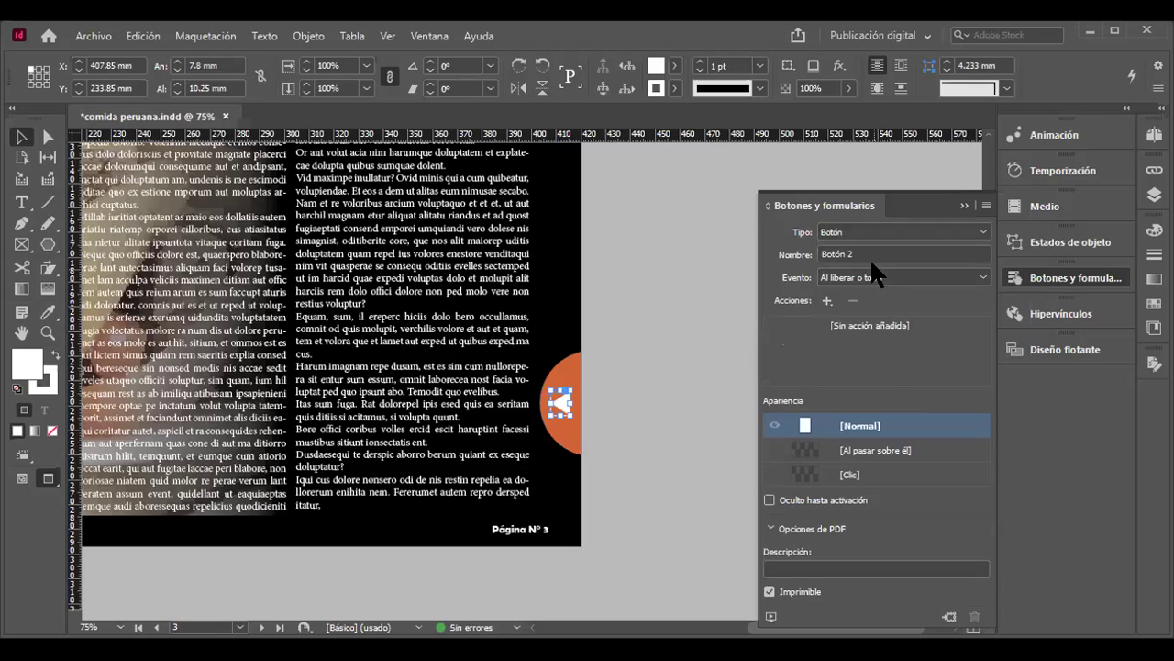
pyautogui.click(868, 253)
pyautogui.moveTo(868, 253); pyautogui.dragTo(805, 252)
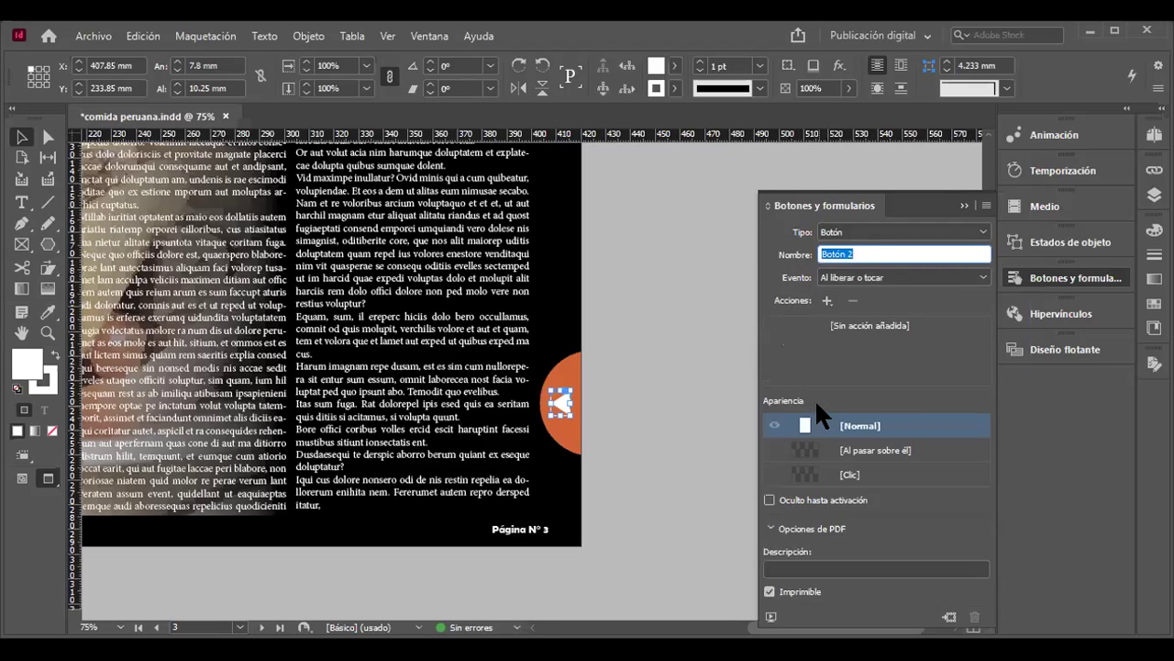
pyautogui.write('Pagina_Anterior')
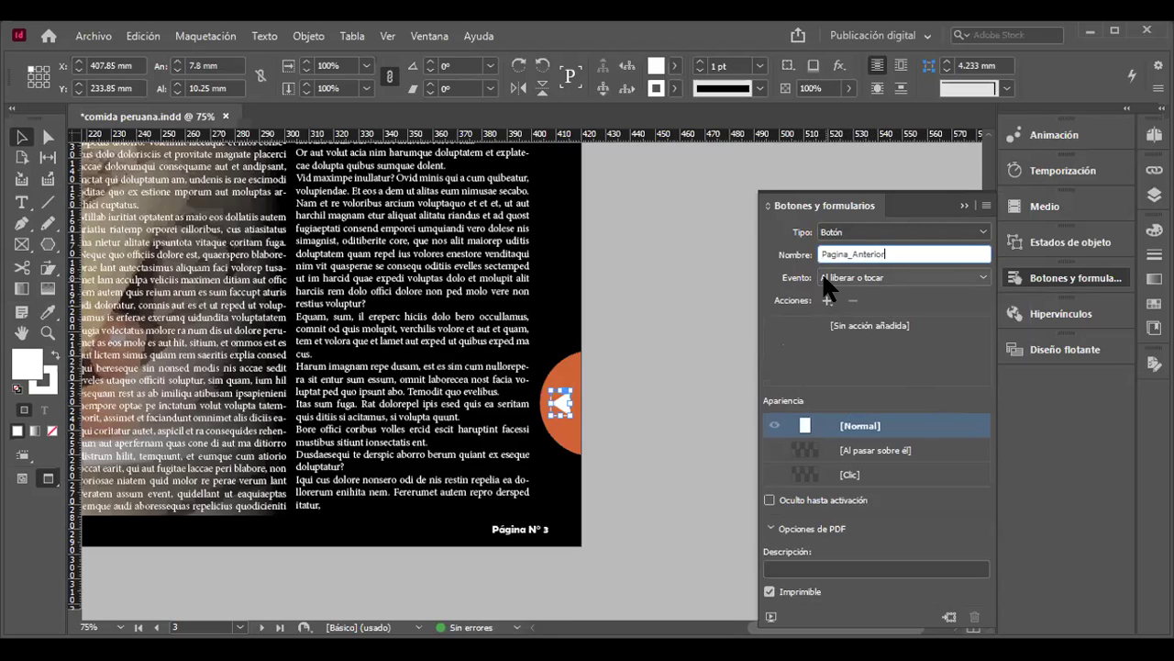
# Step: Set the Pagina_Anterior button's event to Al hacer clic and add the action Ir a página anterior
pyautogui.click(968, 273)
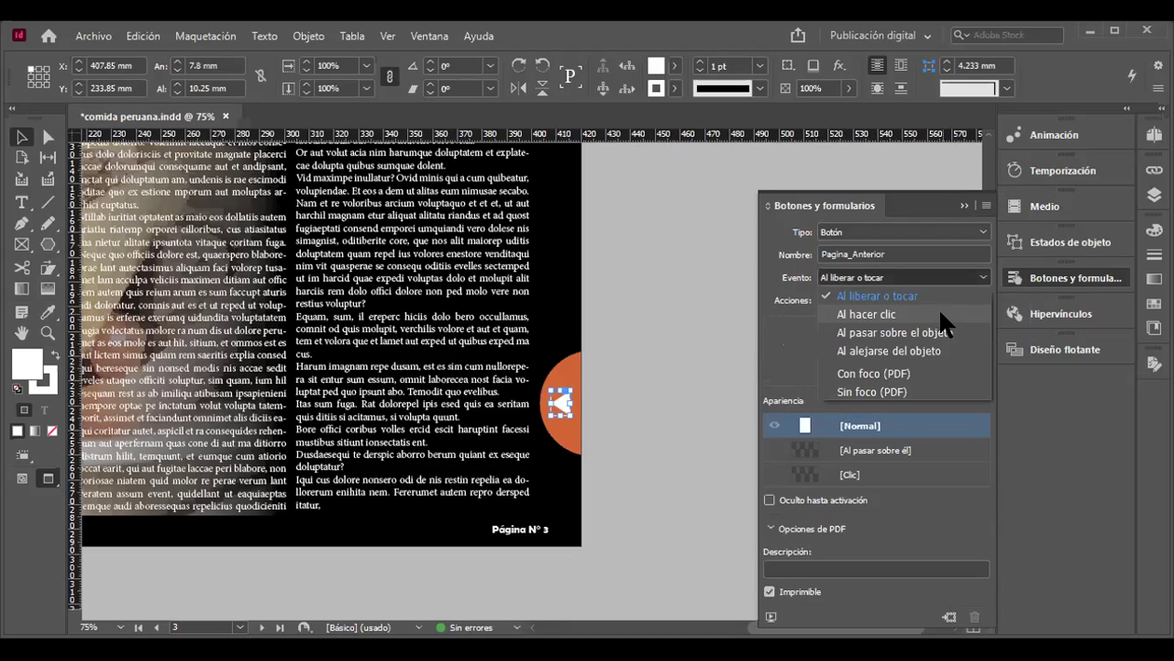
pyautogui.press('Return')
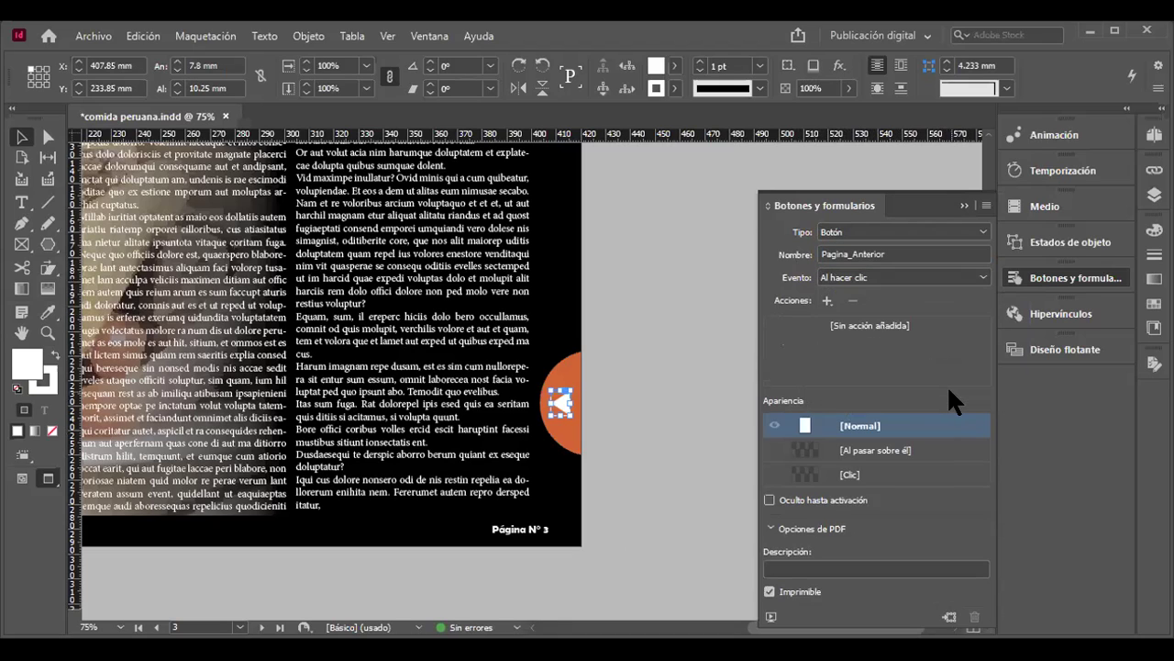
pyautogui.click(826, 301)
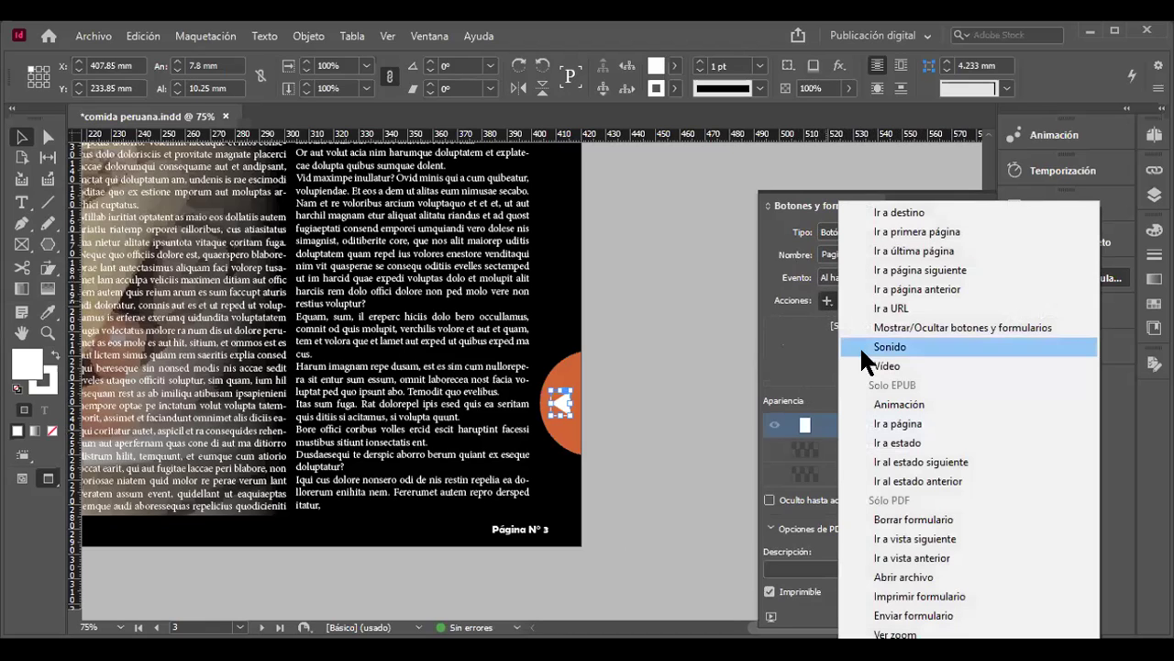
pyautogui.click(947, 287)
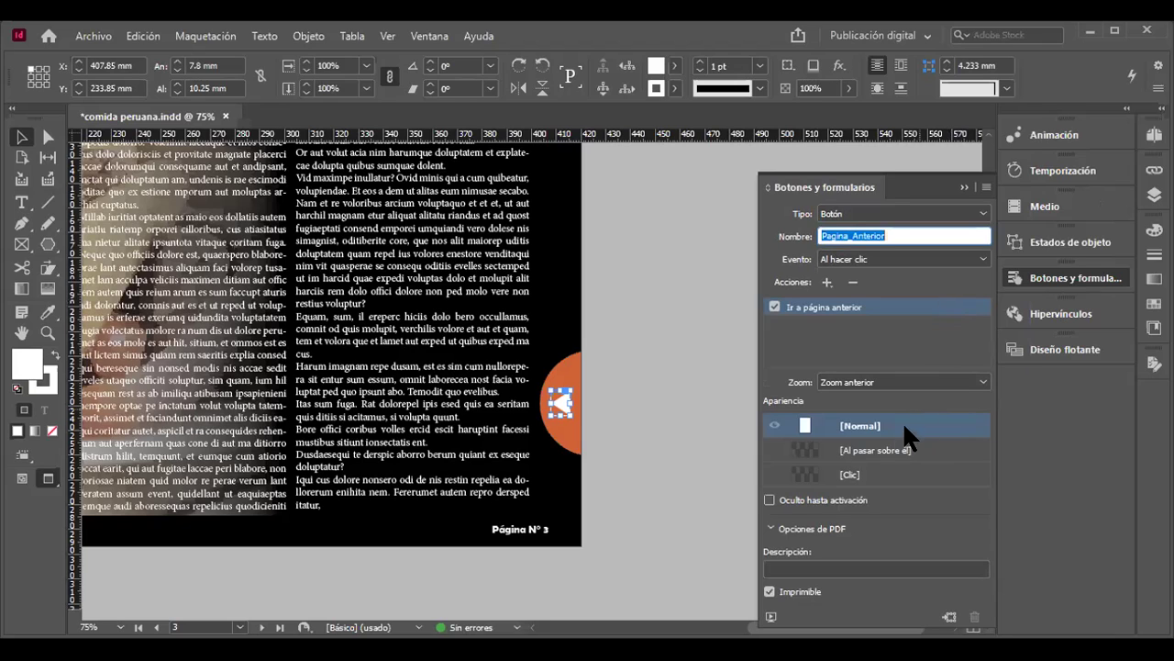
# Step: Enable the Al pasar sobre él appearance of Pagina_Anterior, fill it with dark red sampled from page 2, and set its stroke to [Ninguna]
pyautogui.click(804, 448)
pyautogui.click(822, 423)
pyautogui.click(812, 445)
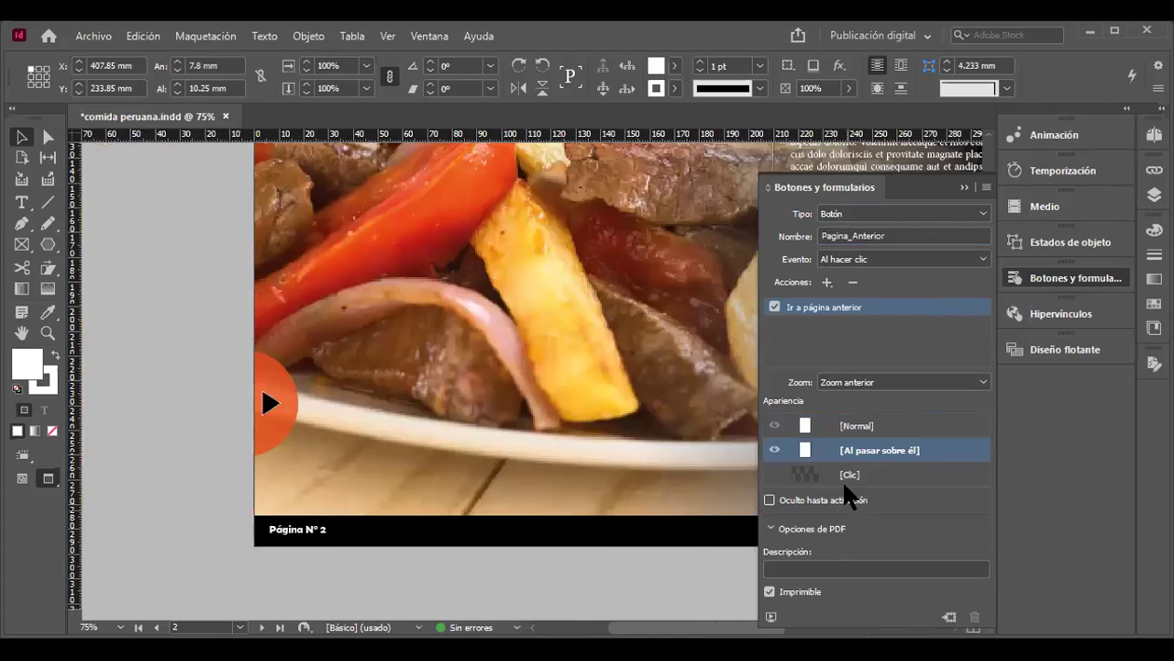
pyautogui.click(48, 312)
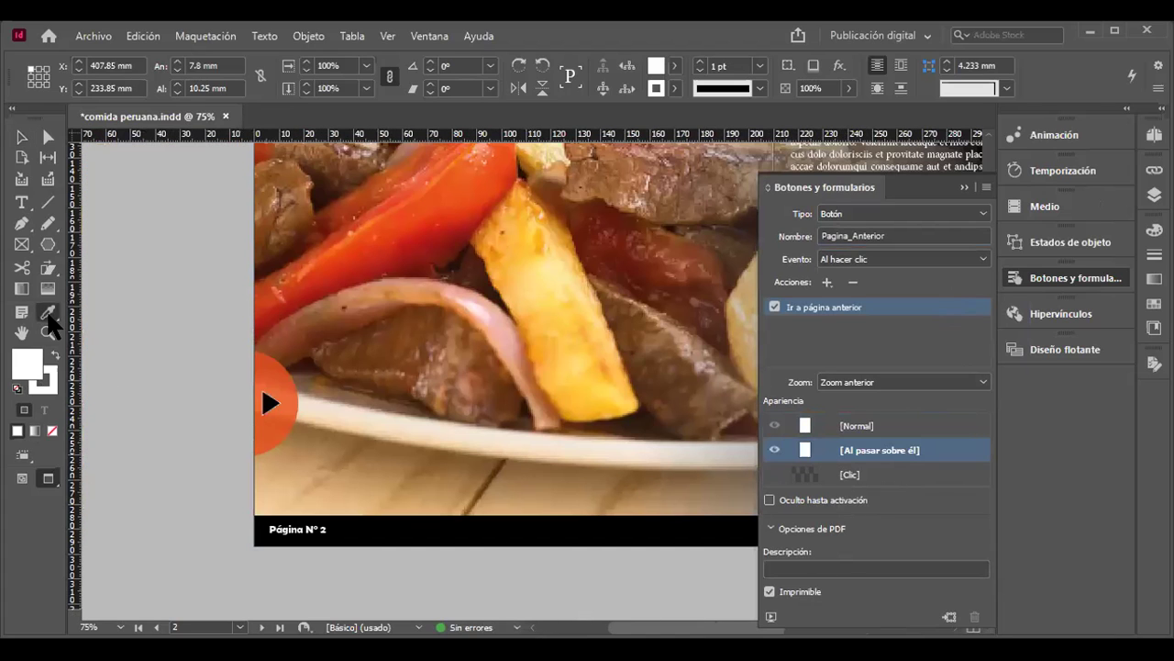
pyautogui.click(256, 321)
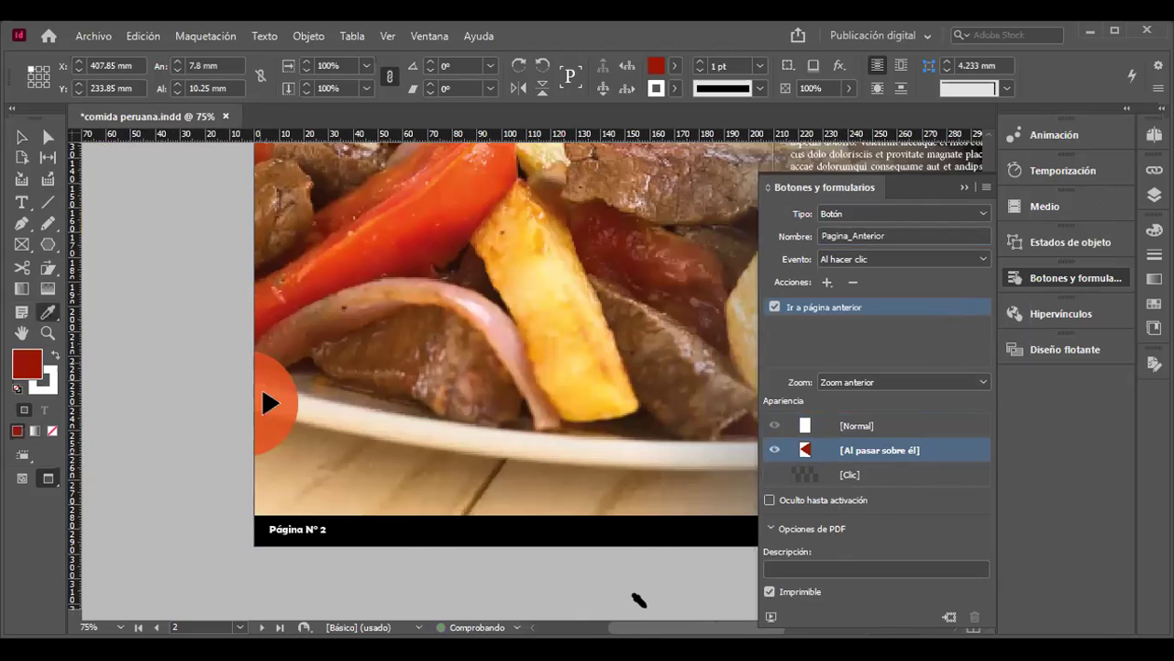
pyautogui.moveTo(630, 629); pyautogui.dragTo(762, 633)
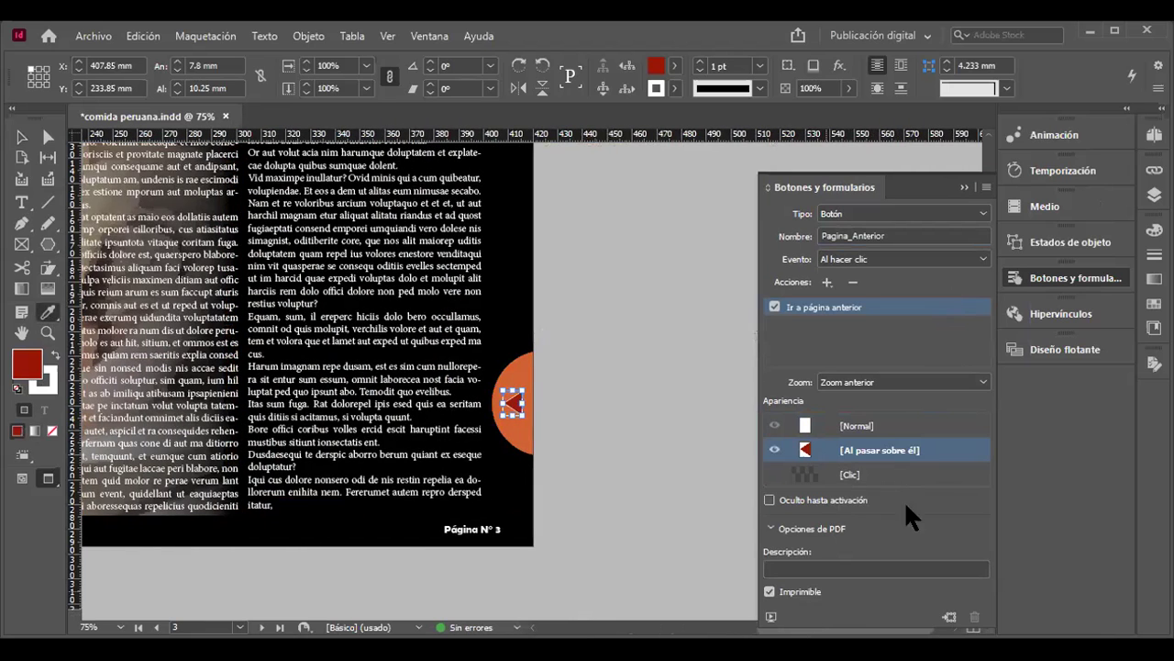
pyautogui.click(674, 88)
pyautogui.click(503, 142)
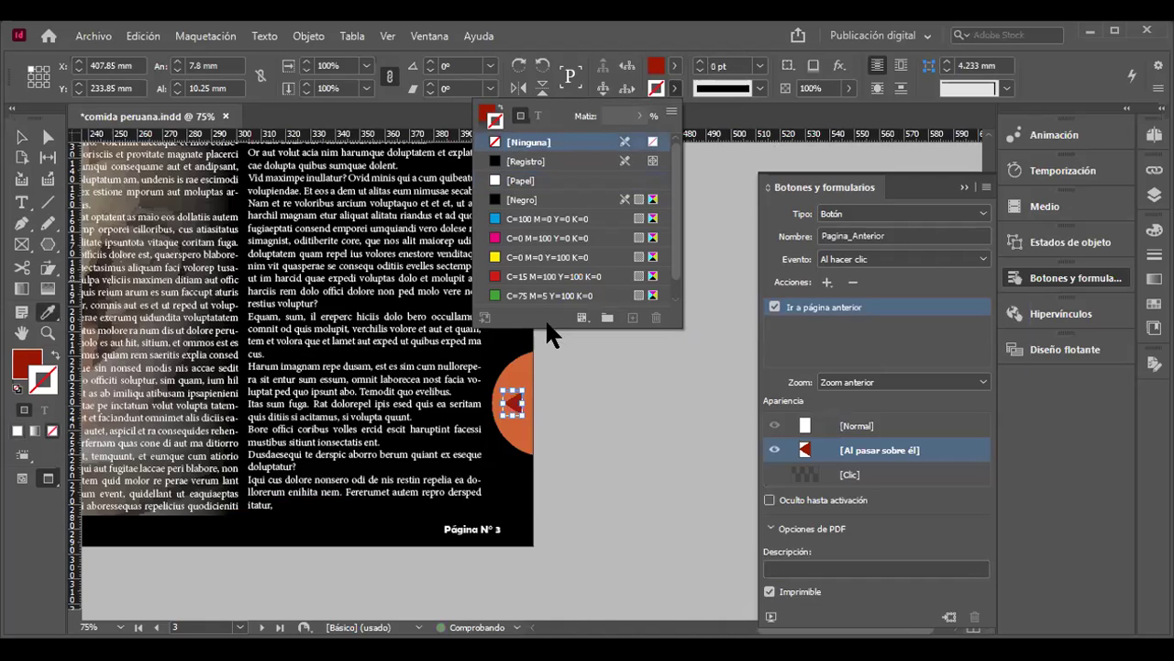
# Step: Enable the Clic appearance of the Pagina_Anterior button and fill its triangle with [Negro]
pyautogui.click(837, 470)
pyautogui.click(26, 355)
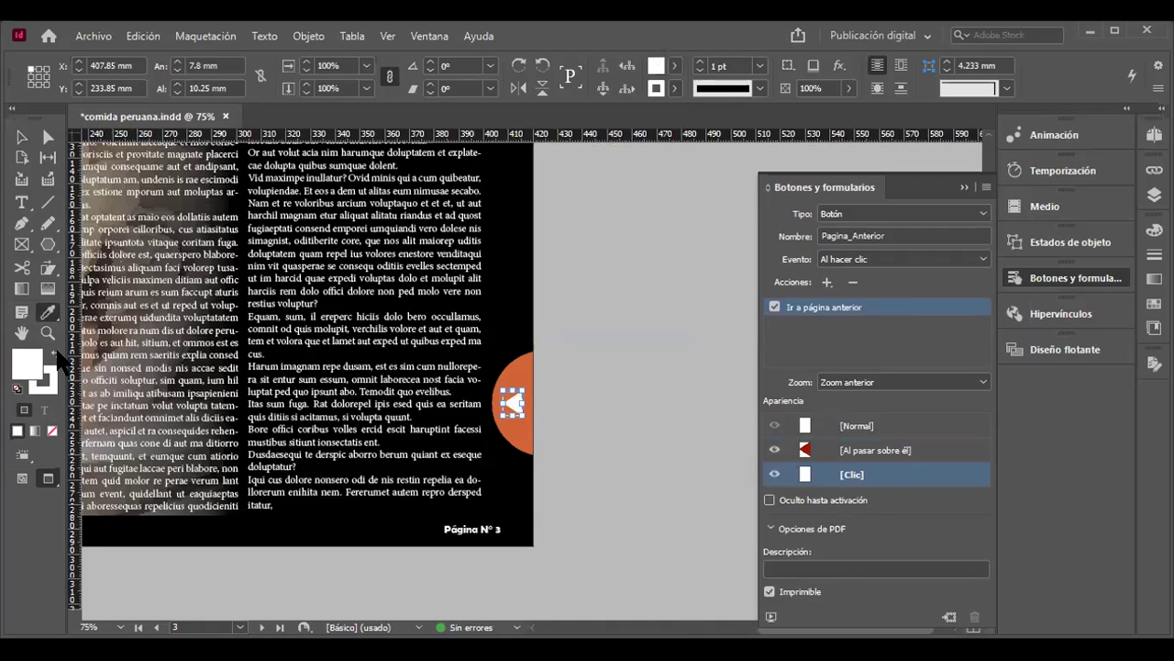
pyautogui.click(673, 64)
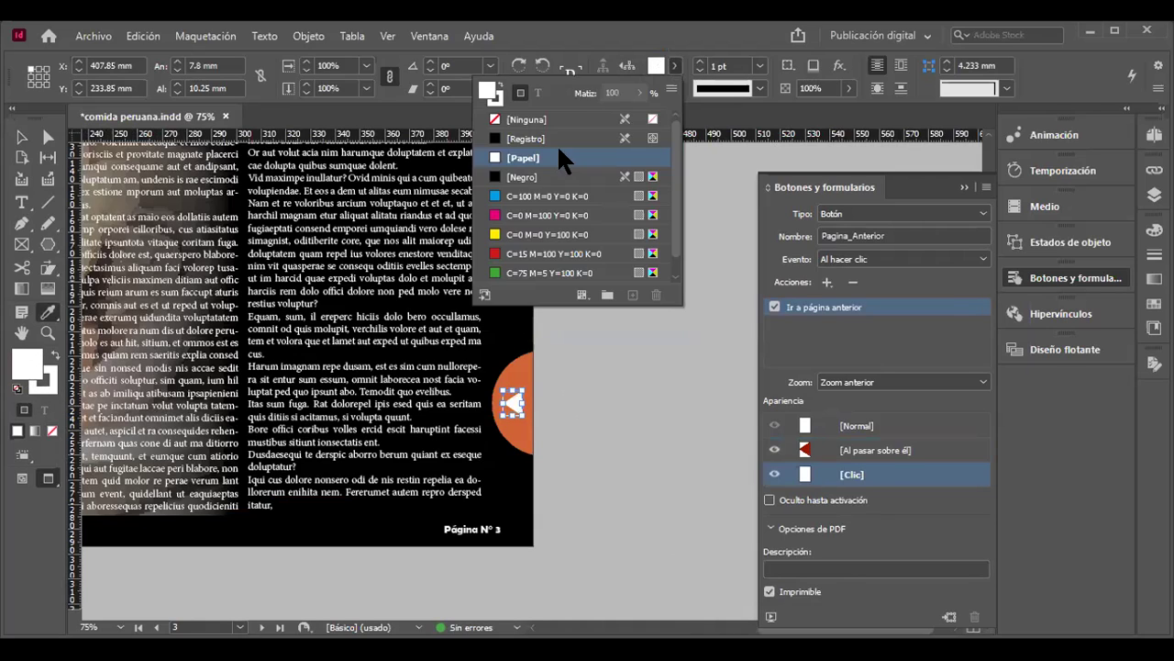
pyautogui.click(525, 176)
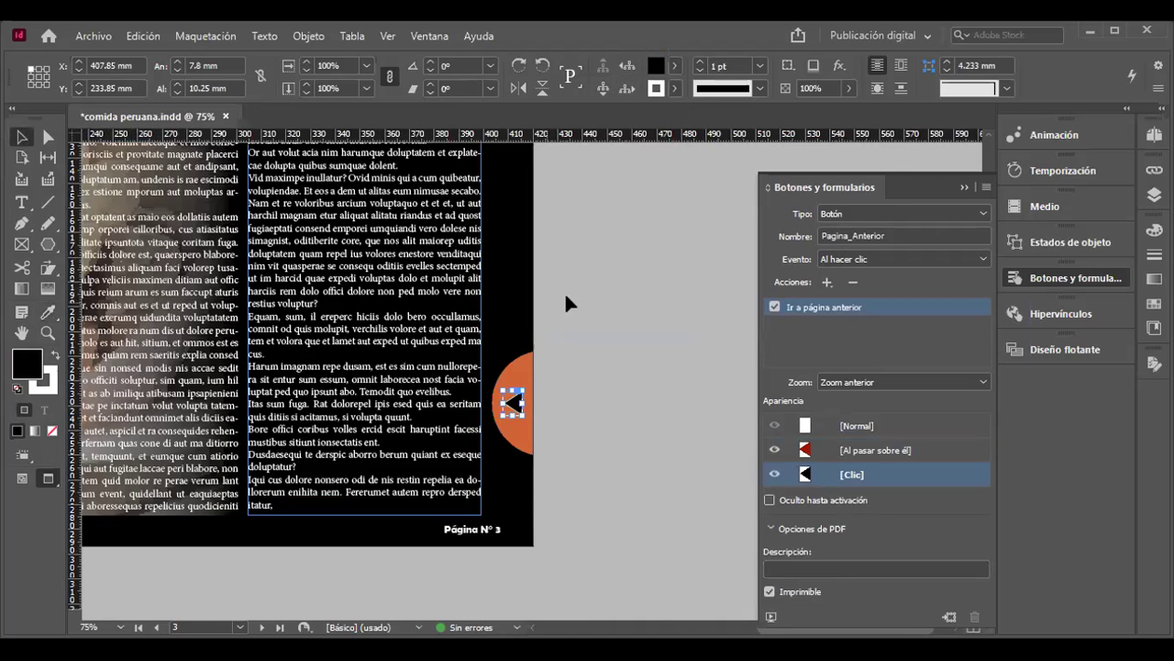
# Step: Preview the EPUB interactivity of pages 2–3 to test the page 3 arrow button, and close the preview and the button settings
pyautogui.scroll(1, 592, 314)
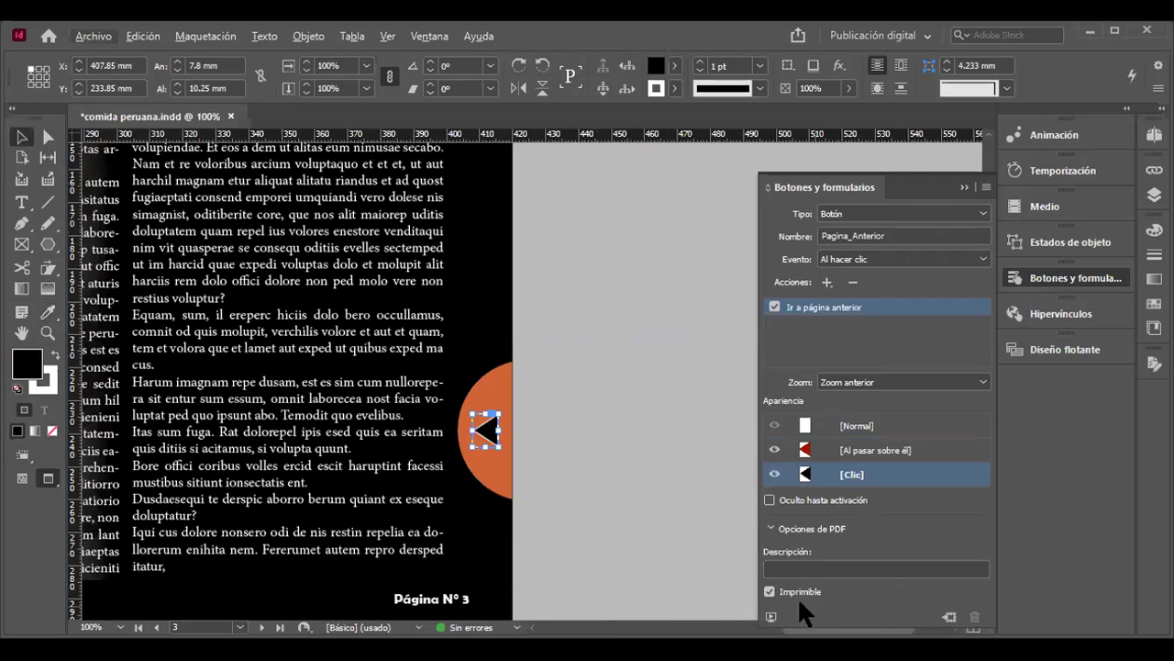
pyautogui.click(770, 617)
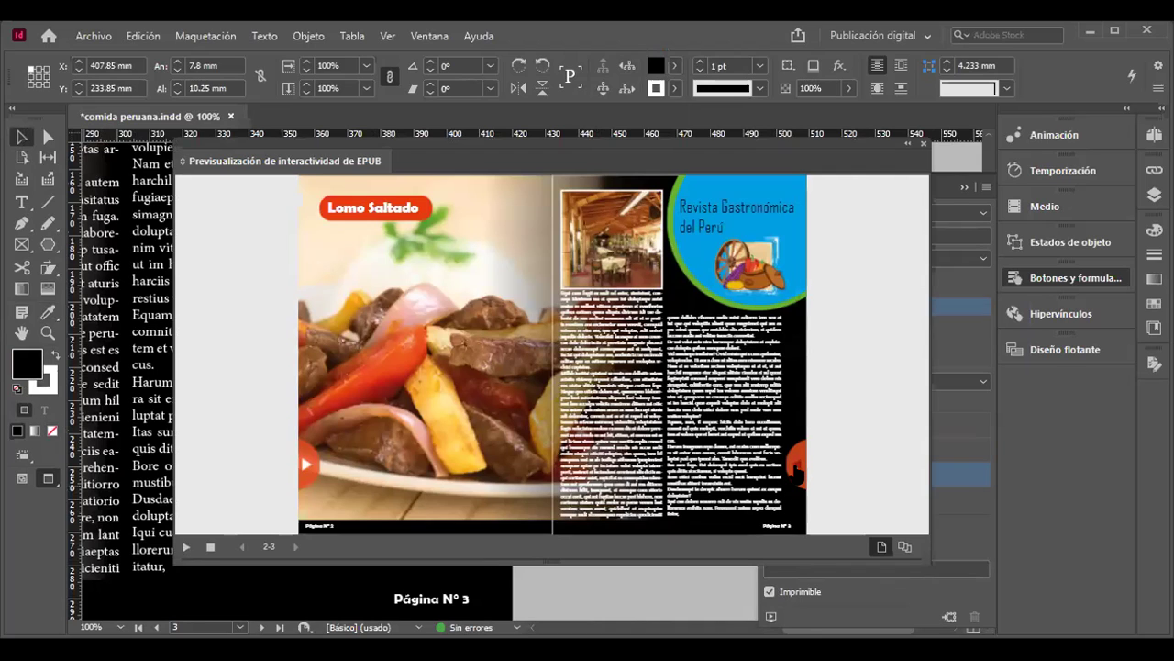
pyautogui.click(645, 144)
pyautogui.click(924, 144)
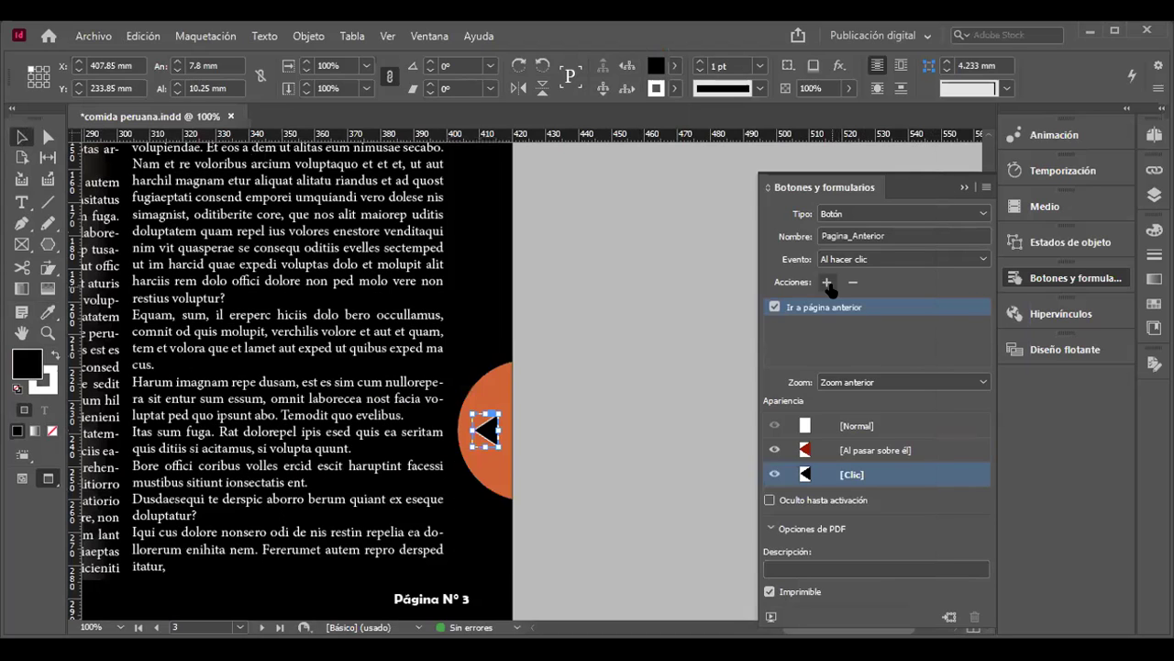
pyautogui.click(966, 183)
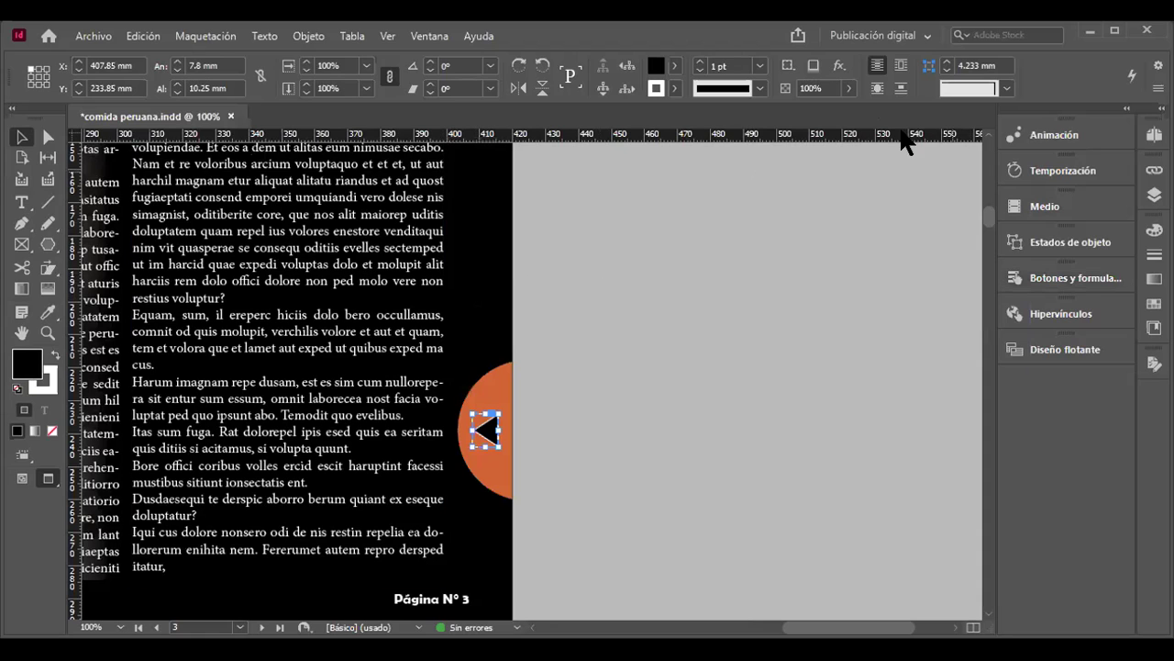
# Step: Examine the quick PDF export presets and the list of available workspaces
pyautogui.click(800, 36)
pyautogui.click(789, 81)
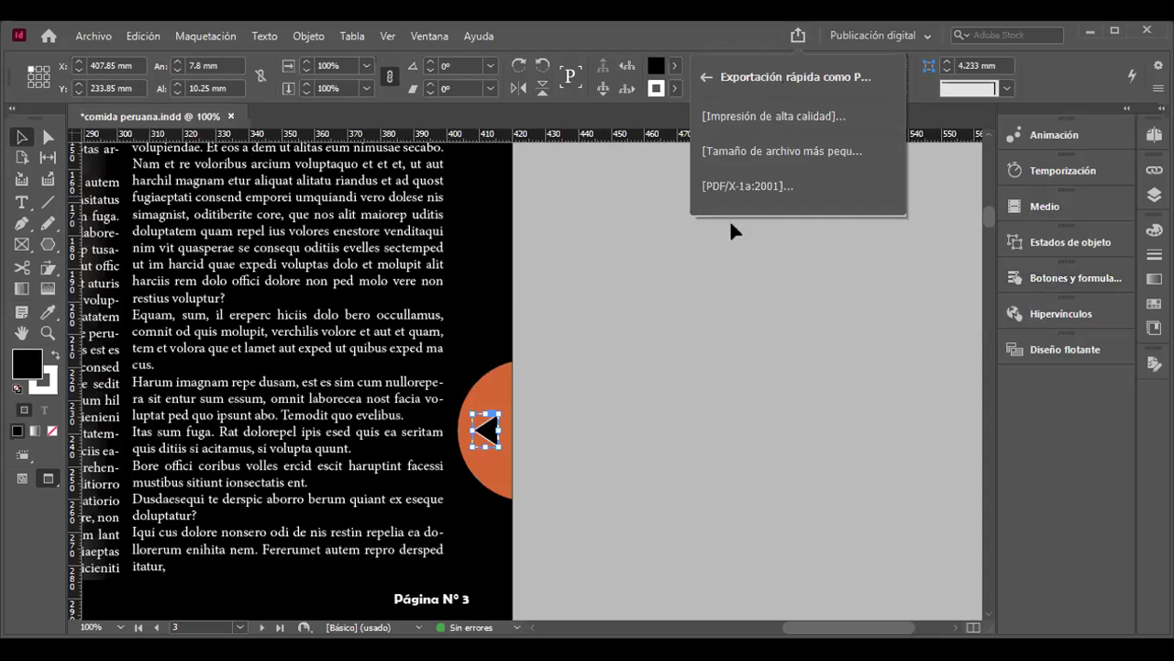
pyautogui.click(734, 328)
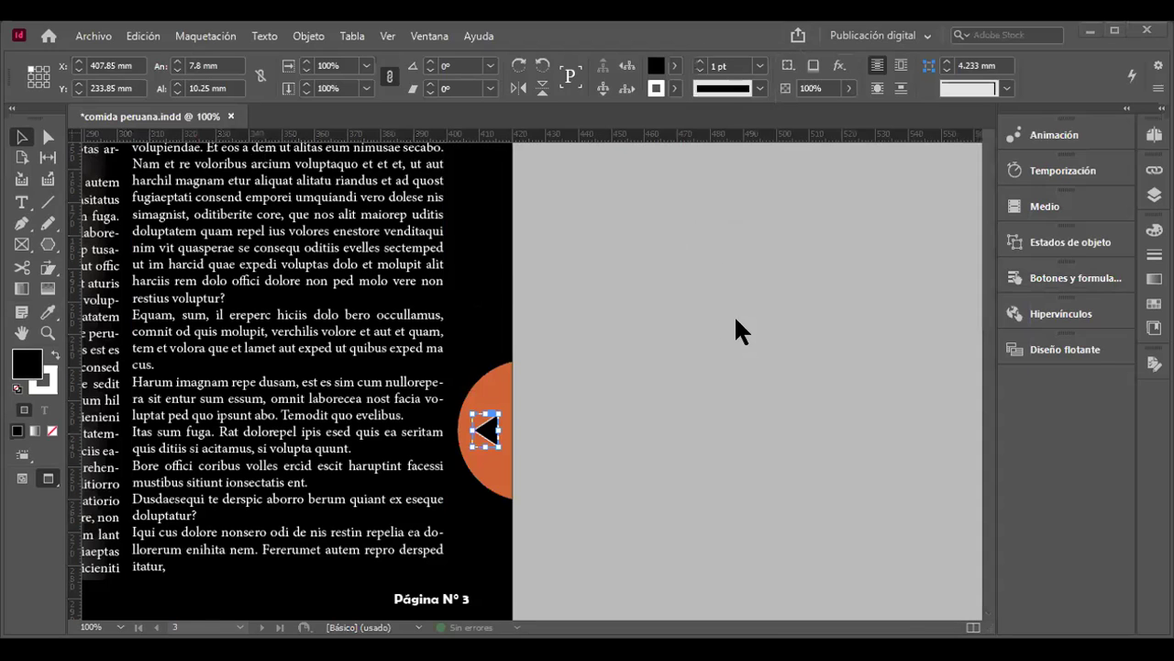
pyautogui.click(846, 36)
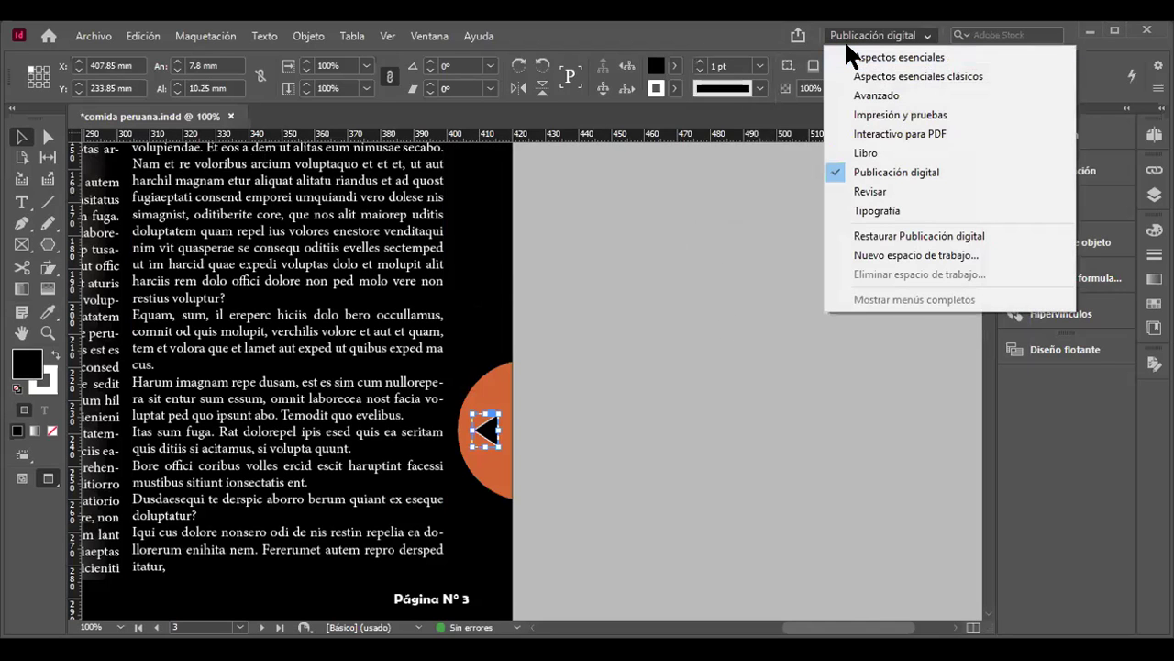
pyautogui.click(797, 35)
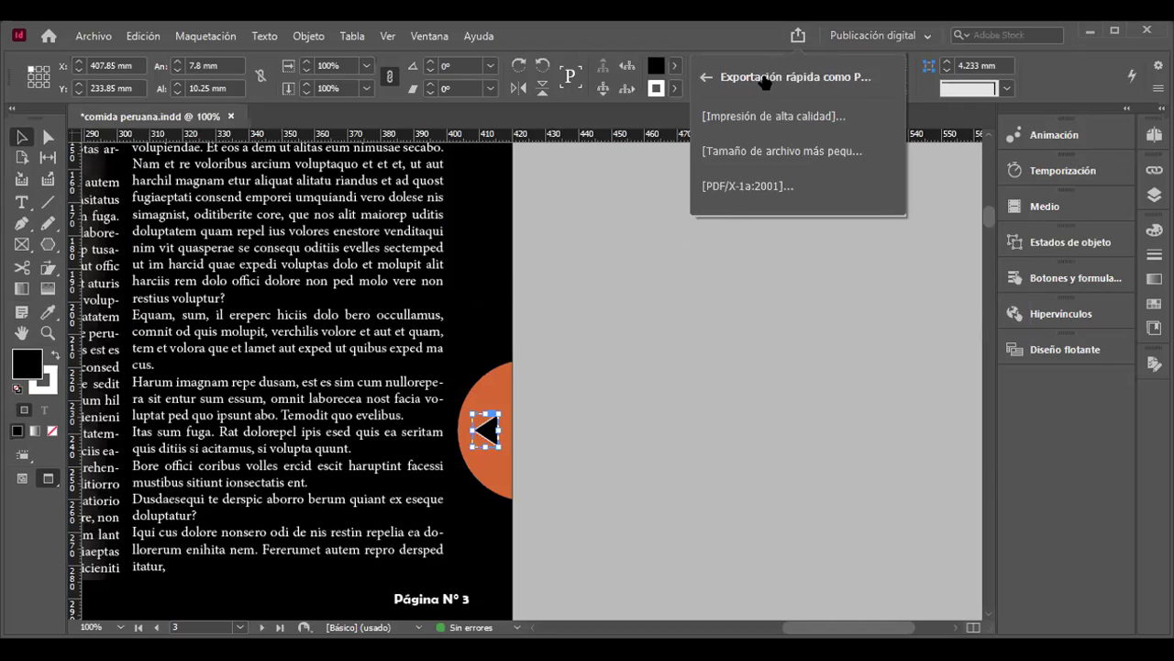
pyautogui.click(765, 80)
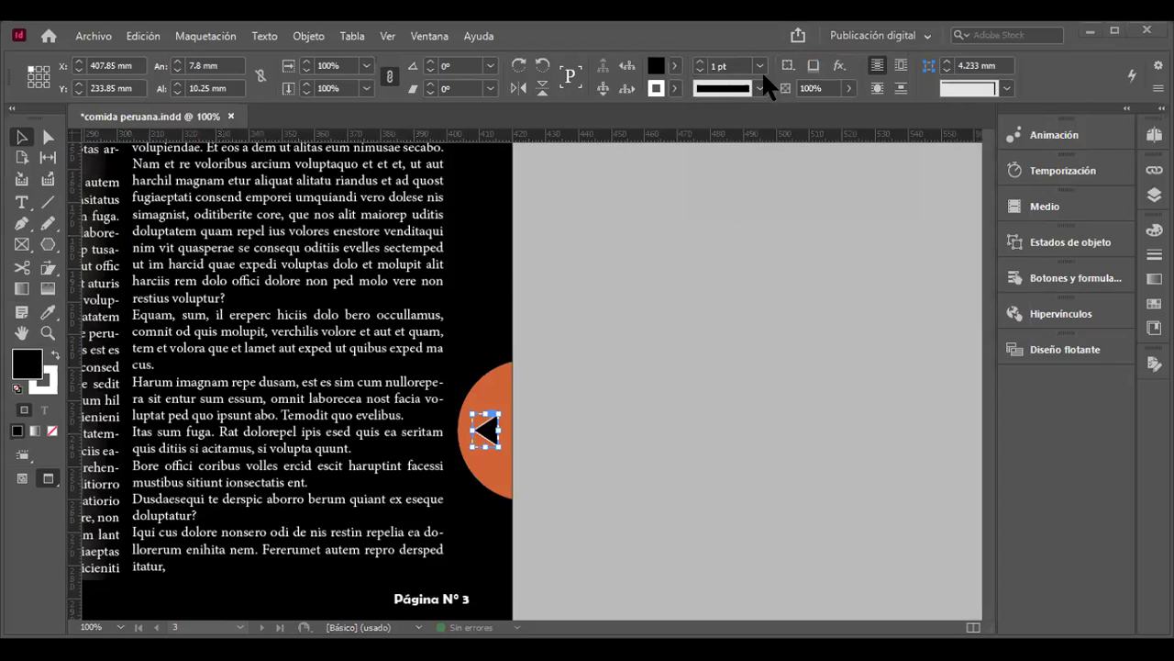
pyautogui.click(797, 36)
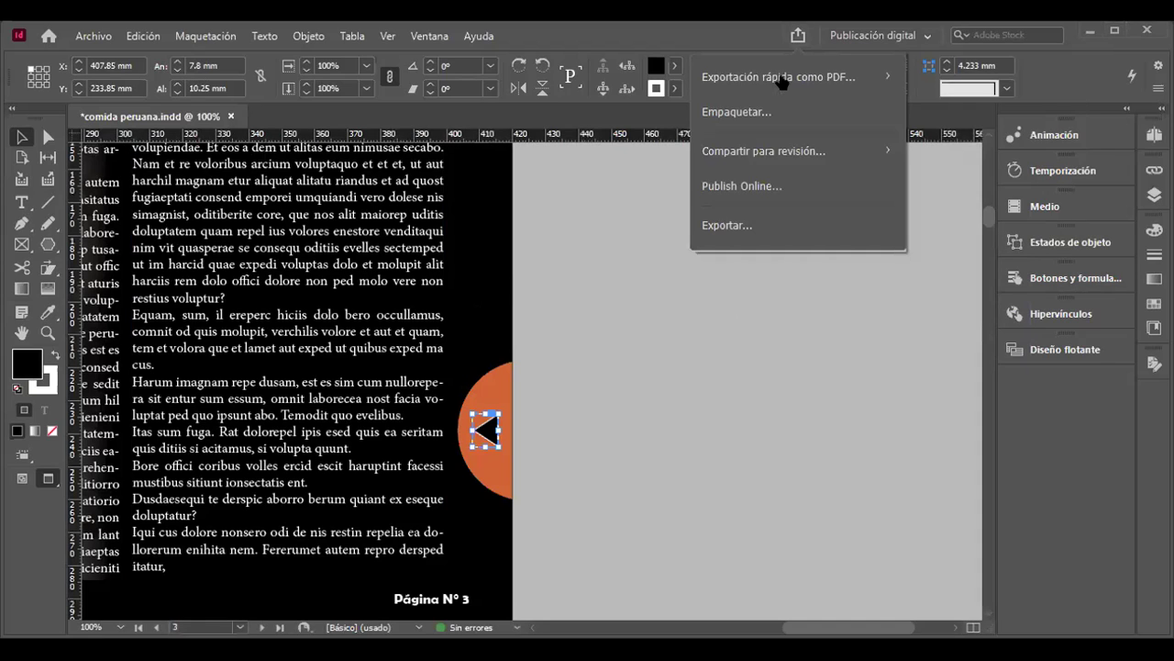
pyautogui.click(879, 77)
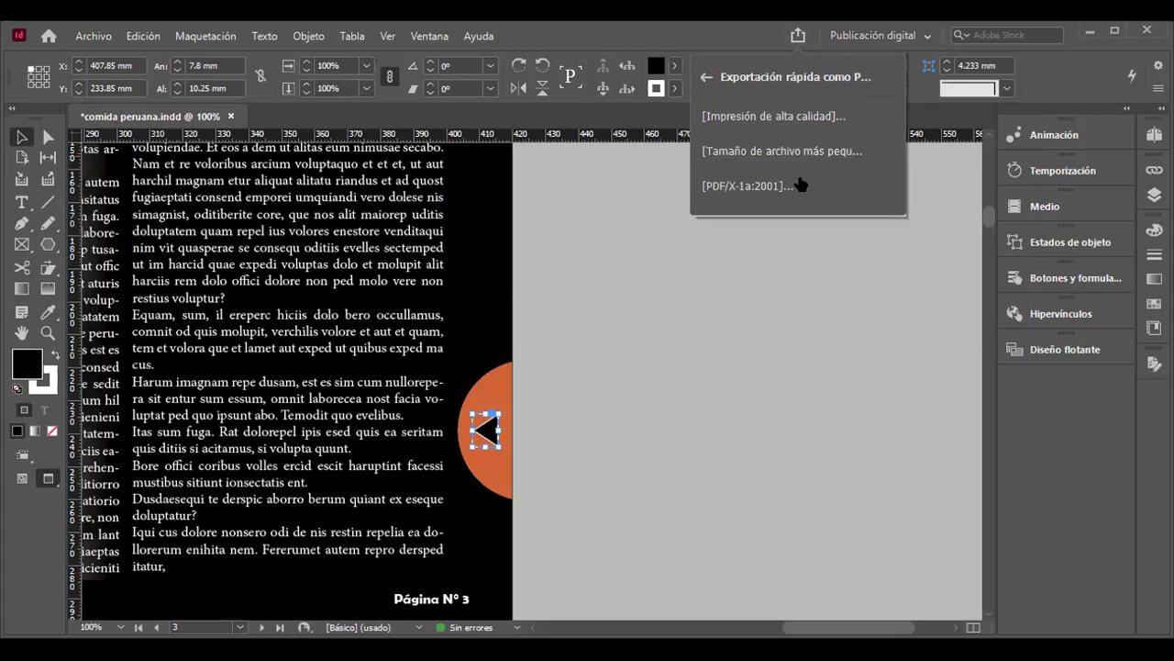
# Step: Save the magazine document comida peruana.indd
pyautogui.click(89, 34)
pyautogui.click(85, 32)
pyautogui.click(85, 31)
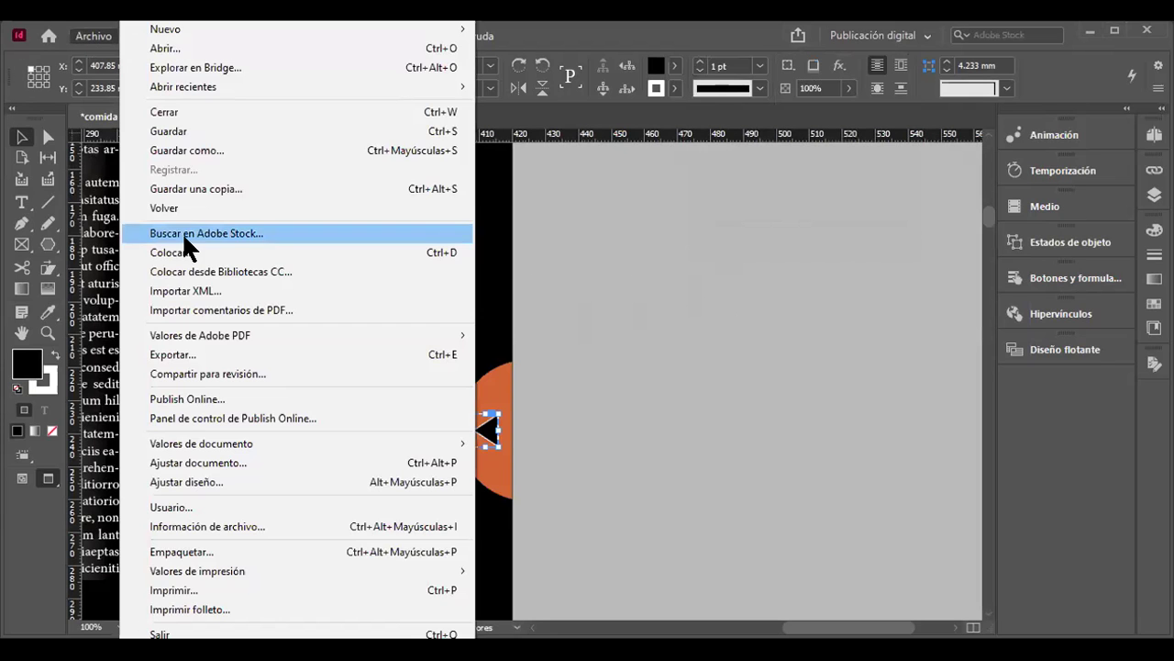
pyautogui.click(196, 130)
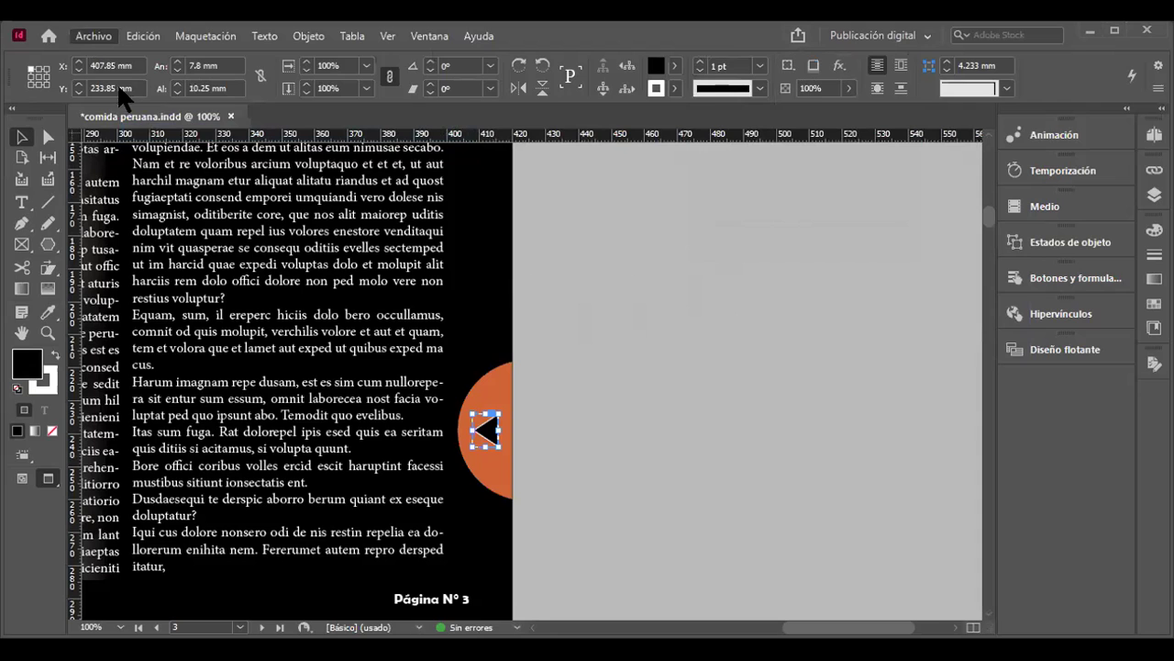
# Step: Set up an export of the magazine as Adobe PDF (Interactivo), named comida peruana, in the Escritorio folder
pyautogui.click(93, 39)
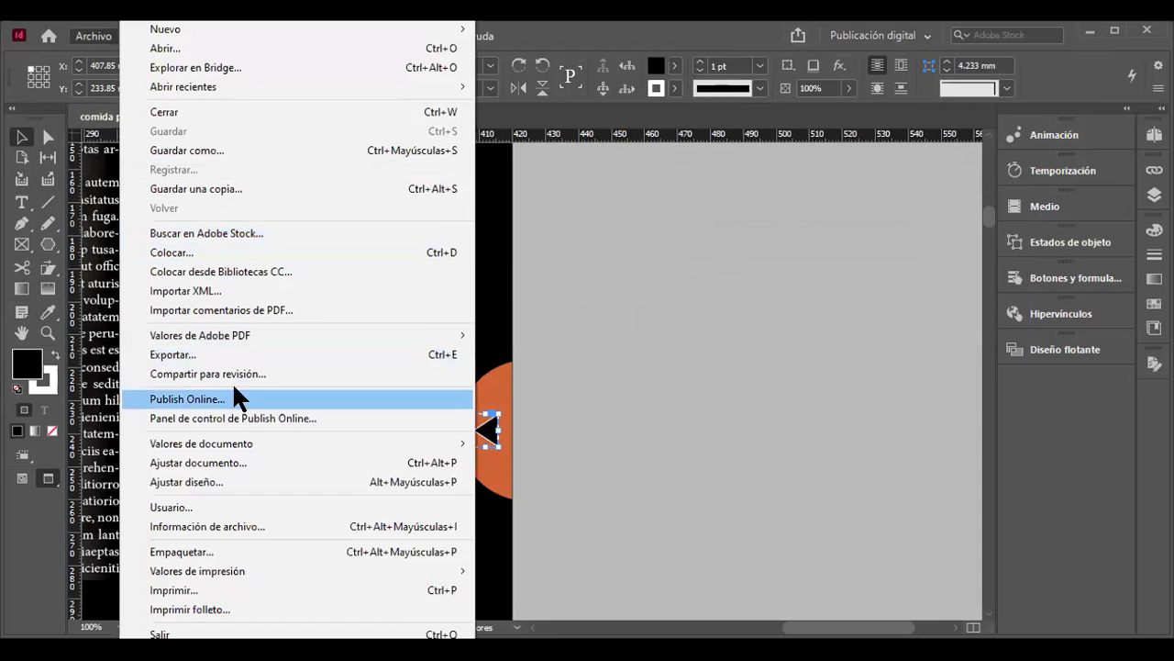
pyautogui.click(232, 354)
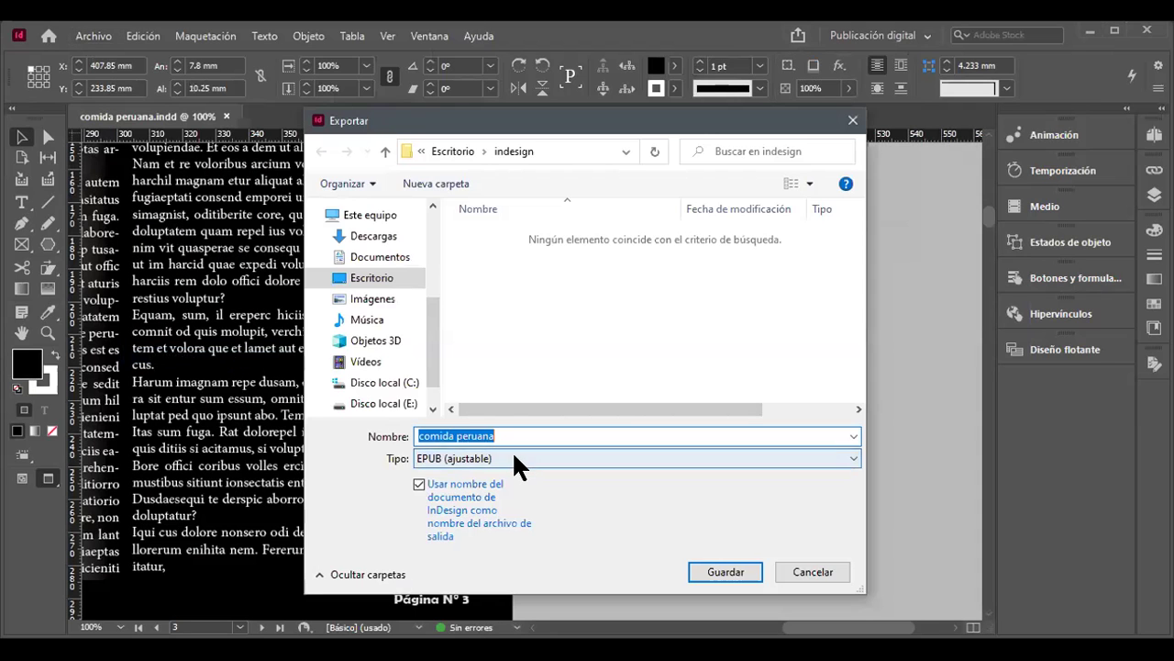
pyautogui.click(512, 450)
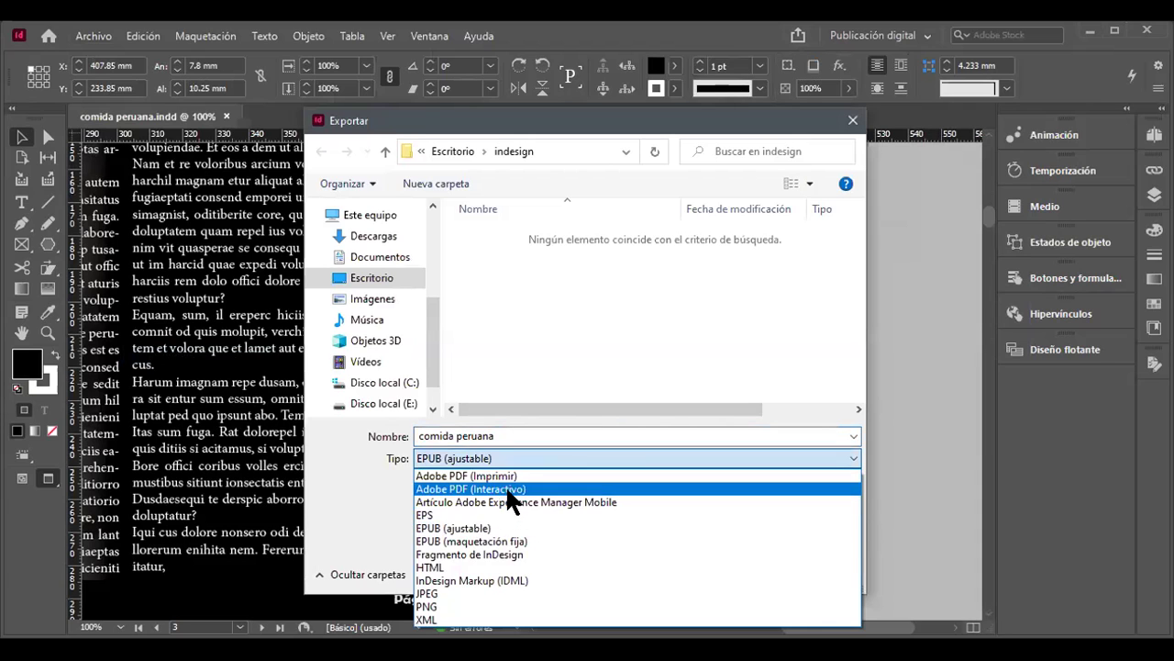
pyautogui.click(506, 488)
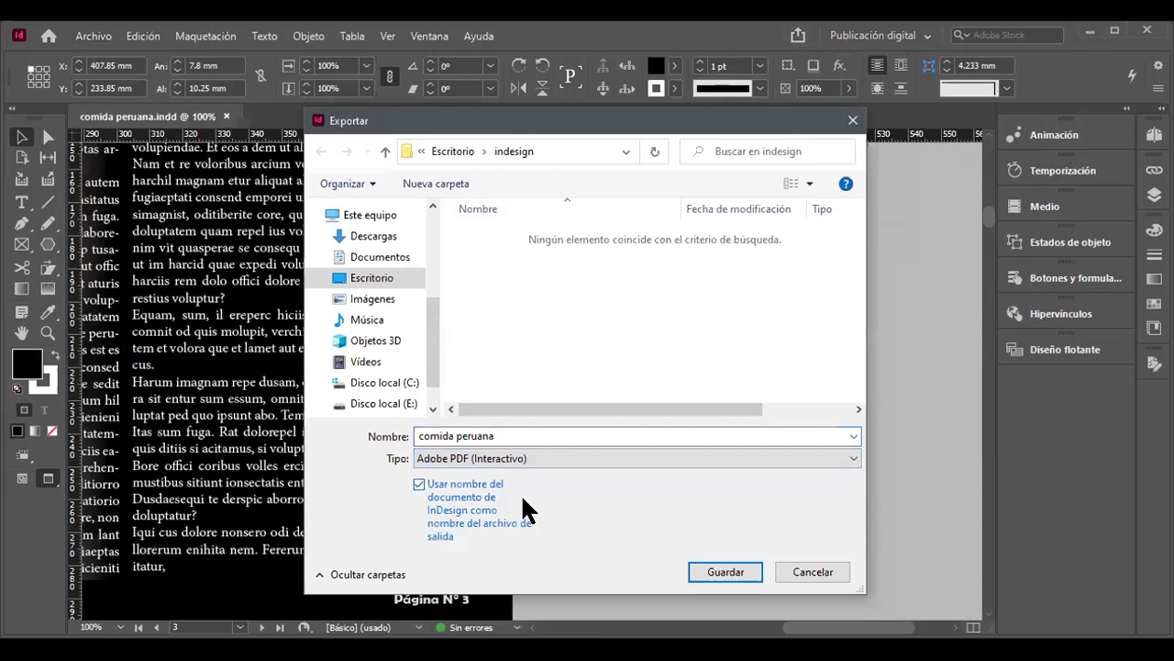
pyautogui.click(385, 278)
pyautogui.click(697, 559)
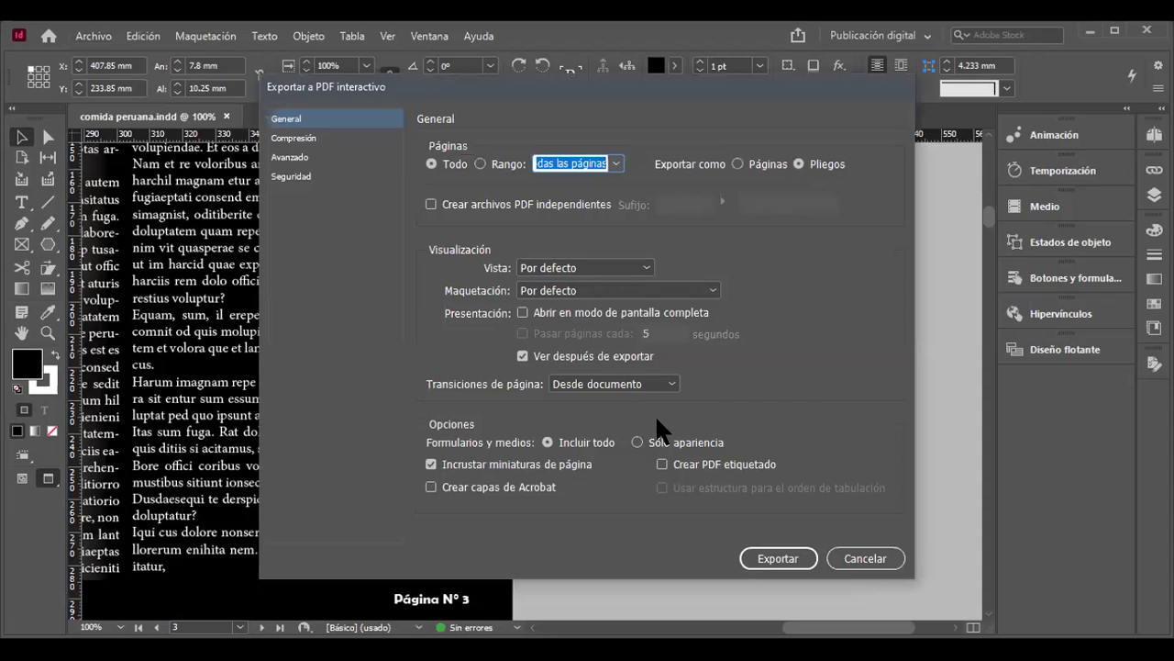
# Step: Export all pages to the interactive PDF as Pliegos, accepting the conversion of CMYK colours to RGB
pyautogui.click(825, 164)
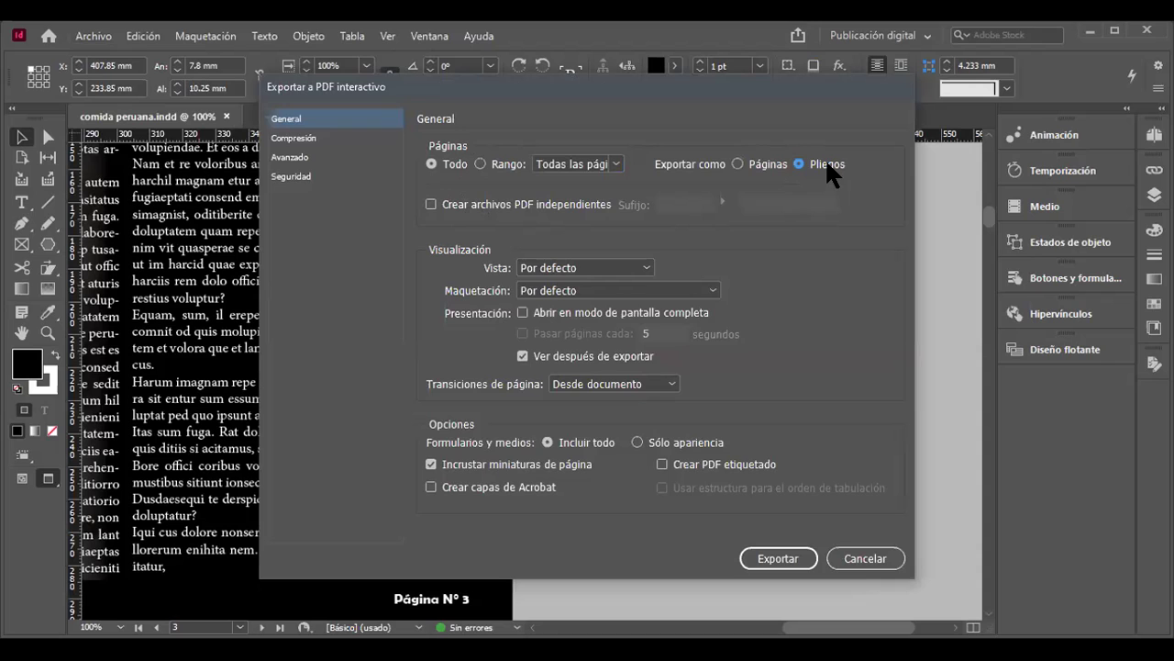
pyautogui.click(778, 547)
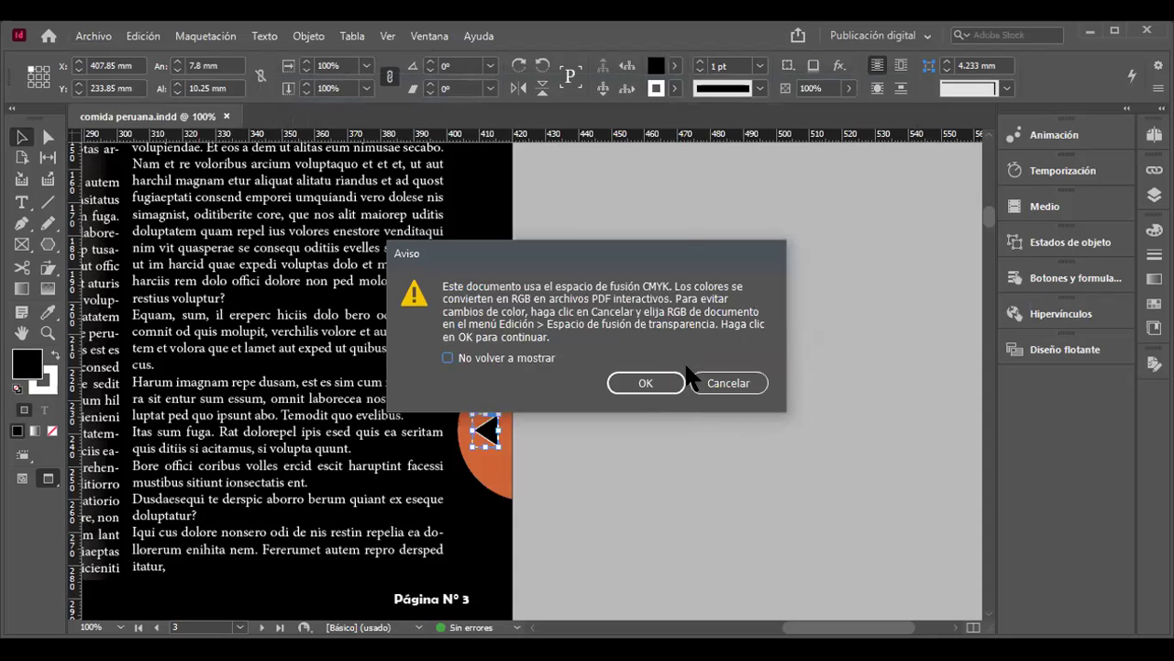
pyautogui.click(640, 385)
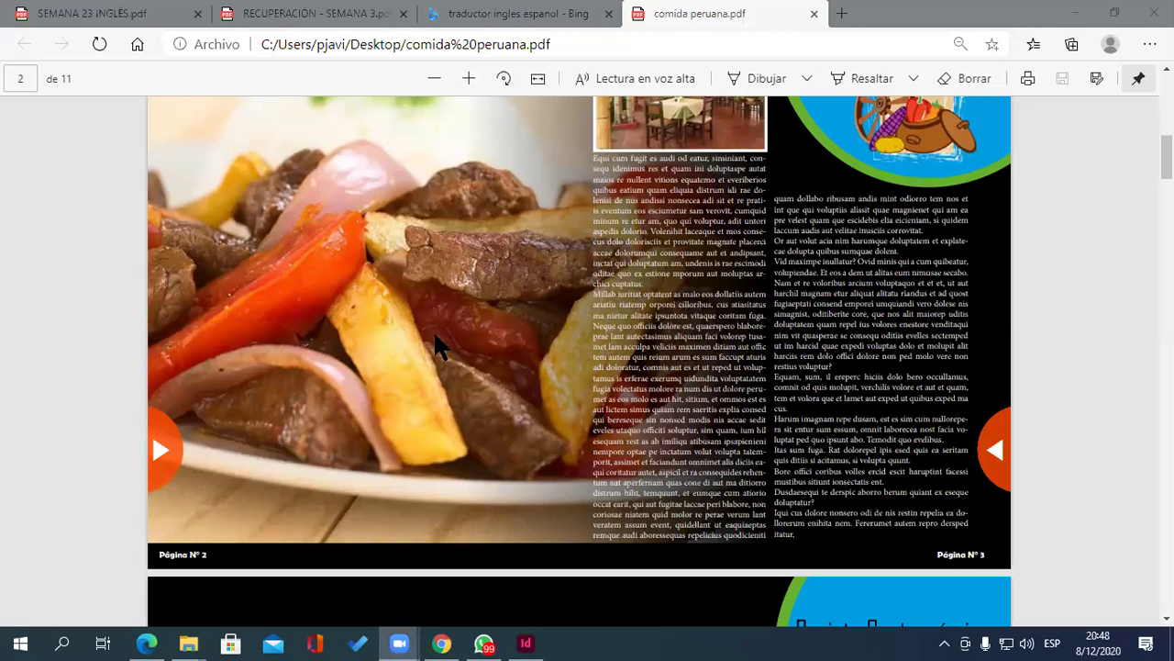
# Step: Look over the cover and the Lomo Saltado spread in the exported PDF and test the Página N° 2 arrow button
pyautogui.scroll(3, 254, 362)
pyautogui.scroll(-2, 294, 359)
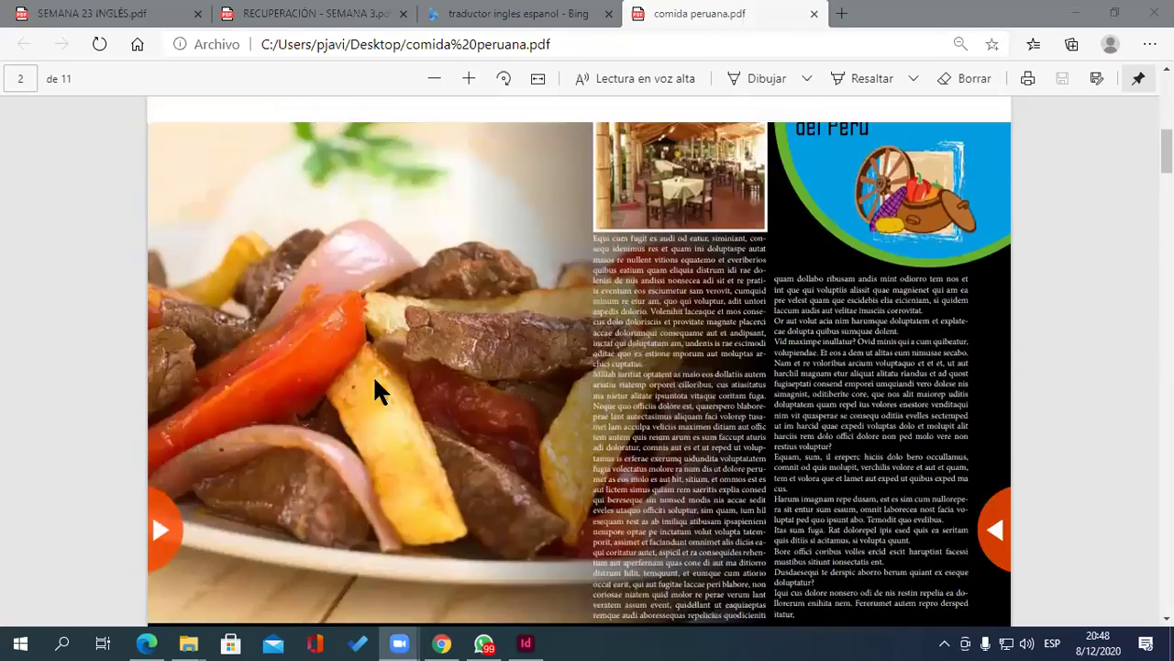
pyautogui.scroll(5, 375, 389)
pyautogui.scroll(2, 377, 373)
pyautogui.scroll(-7, 377, 376)
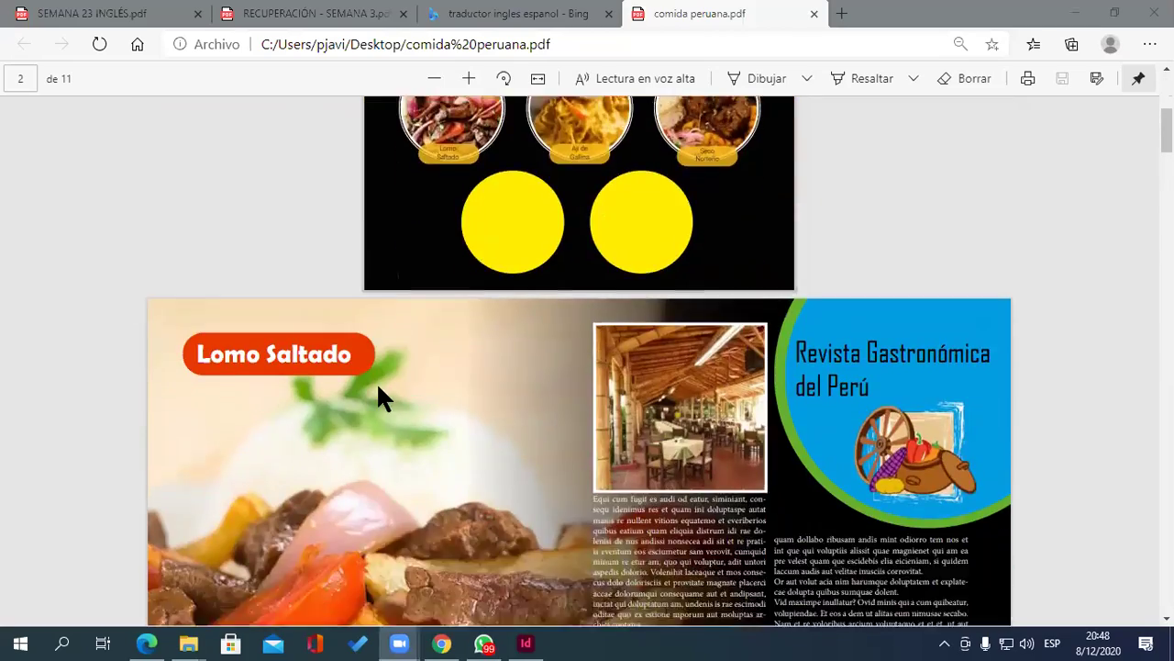
pyautogui.scroll(2, 377, 382)
pyautogui.scroll(-3, 378, 390)
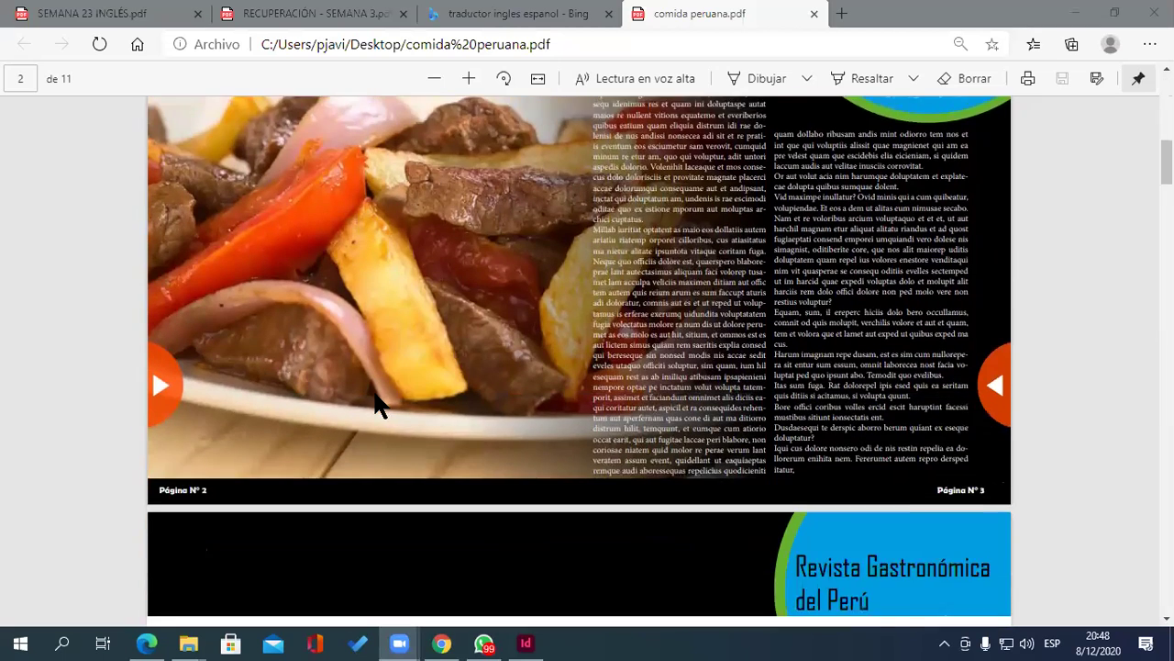
pyautogui.click(157, 374)
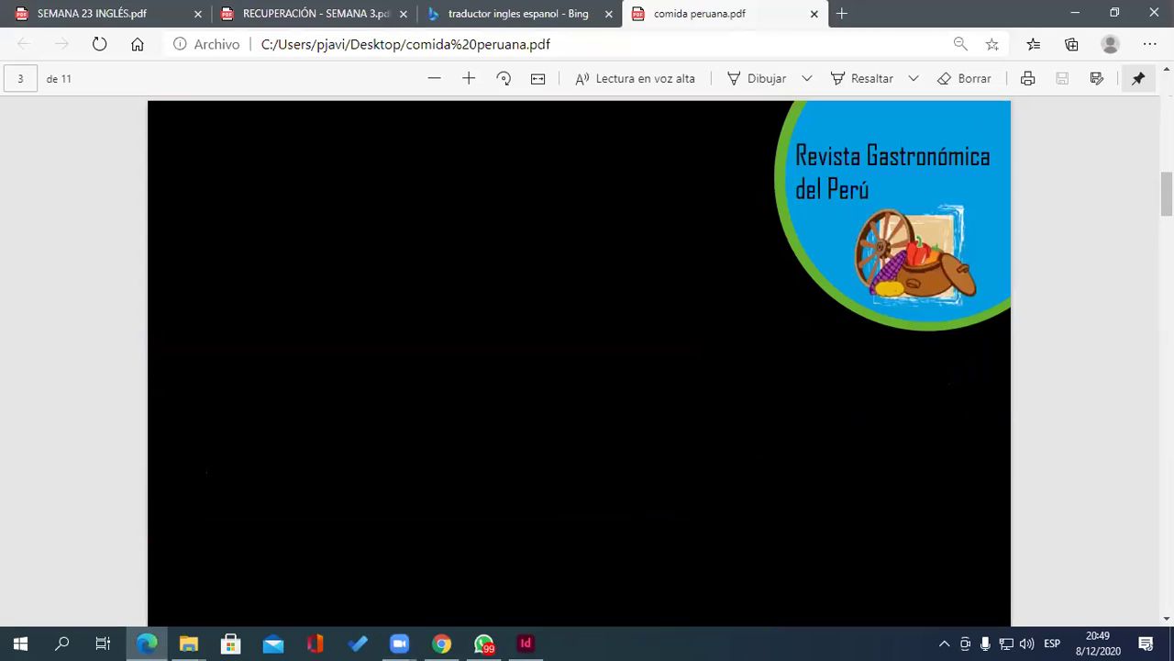
# Step: Return to page 2 of the exported PDF and test the Página N° 3 arrow button twice
pyautogui.click(26, 81)
pyautogui.write('2')
pyautogui.press('Return')
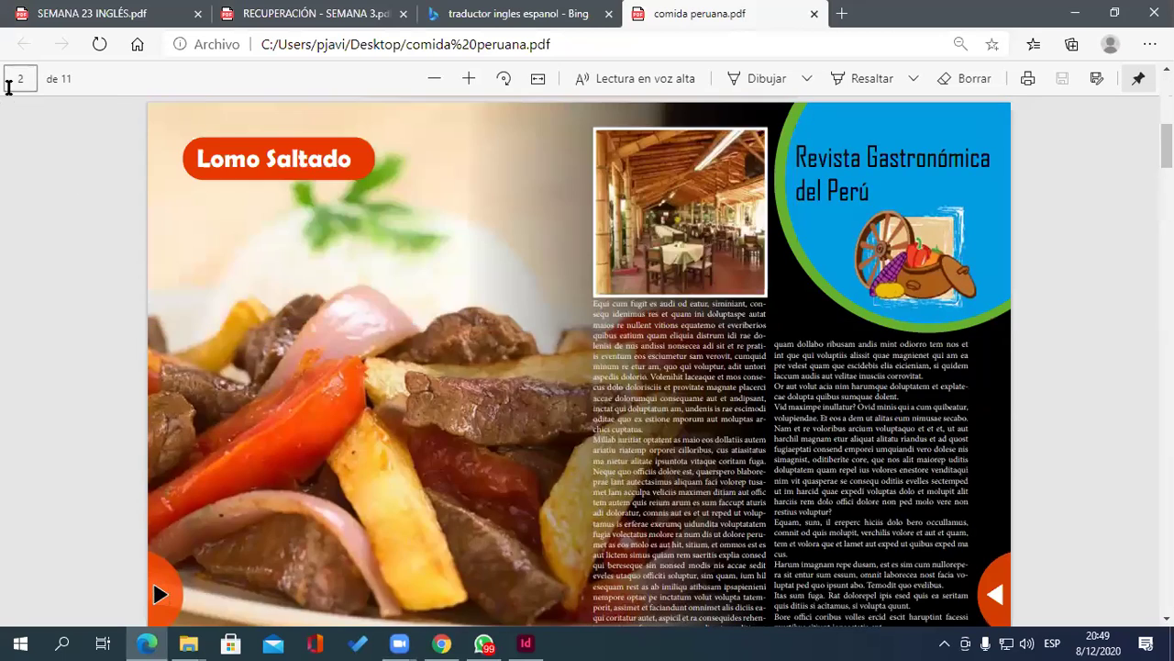
pyautogui.scroll(-3, 429, 381)
pyautogui.scroll(1, 778, 438)
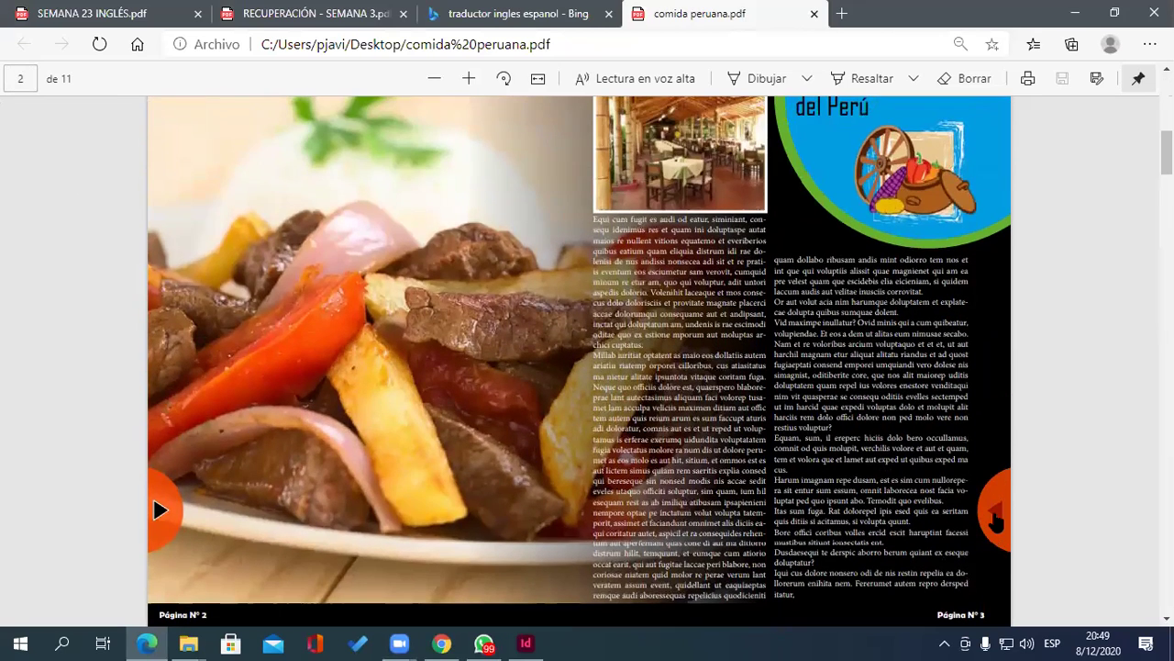
pyautogui.click(996, 520)
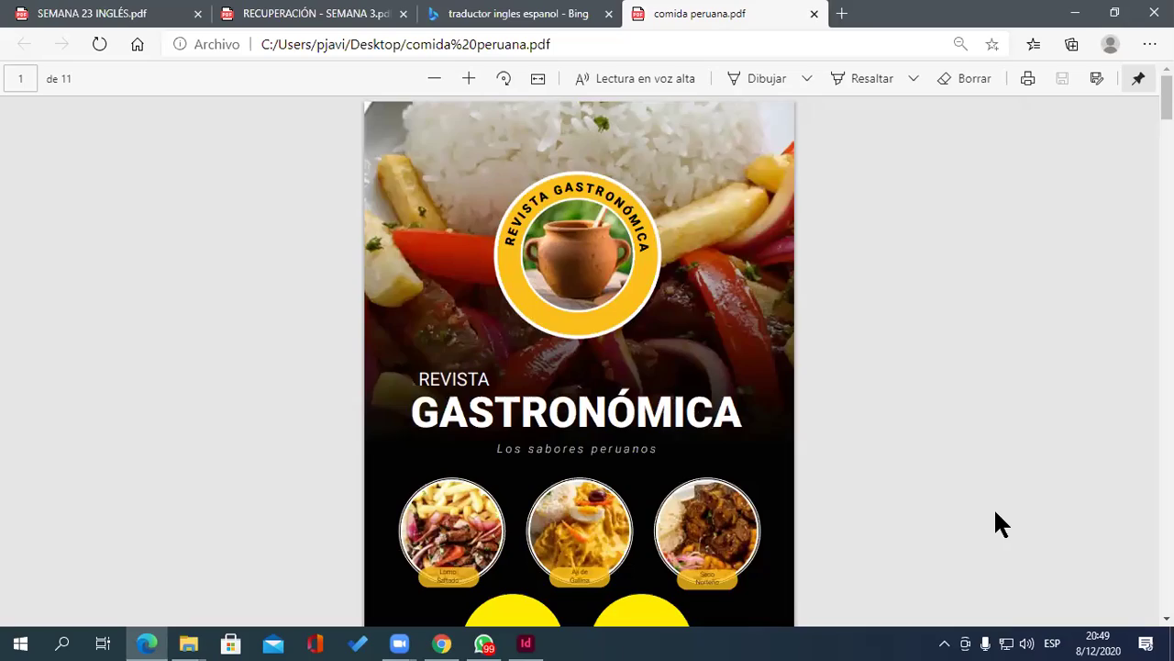
pyautogui.scroll(-5, 998, 523)
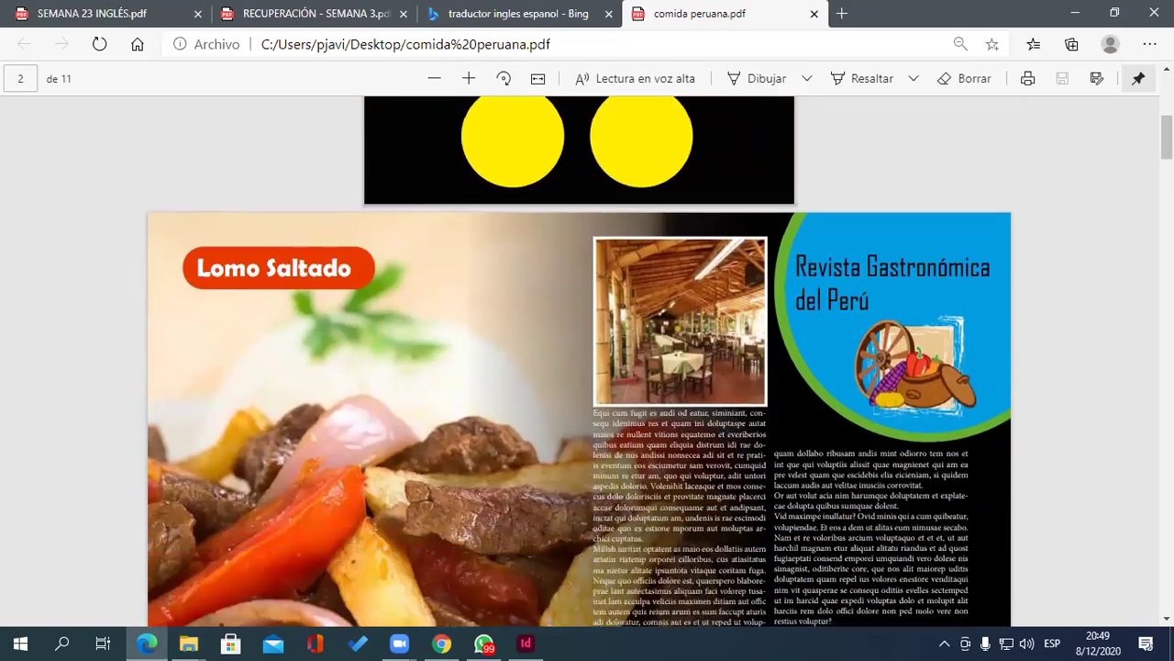
pyautogui.scroll(-3, 1006, 472)
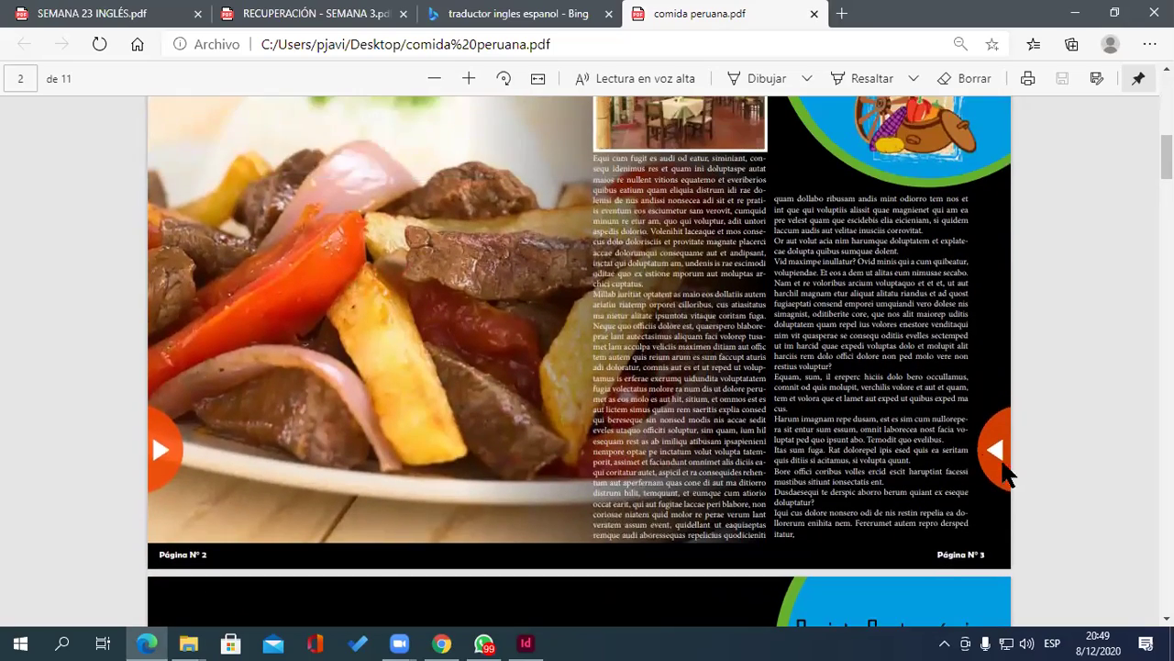
pyautogui.click(993, 458)
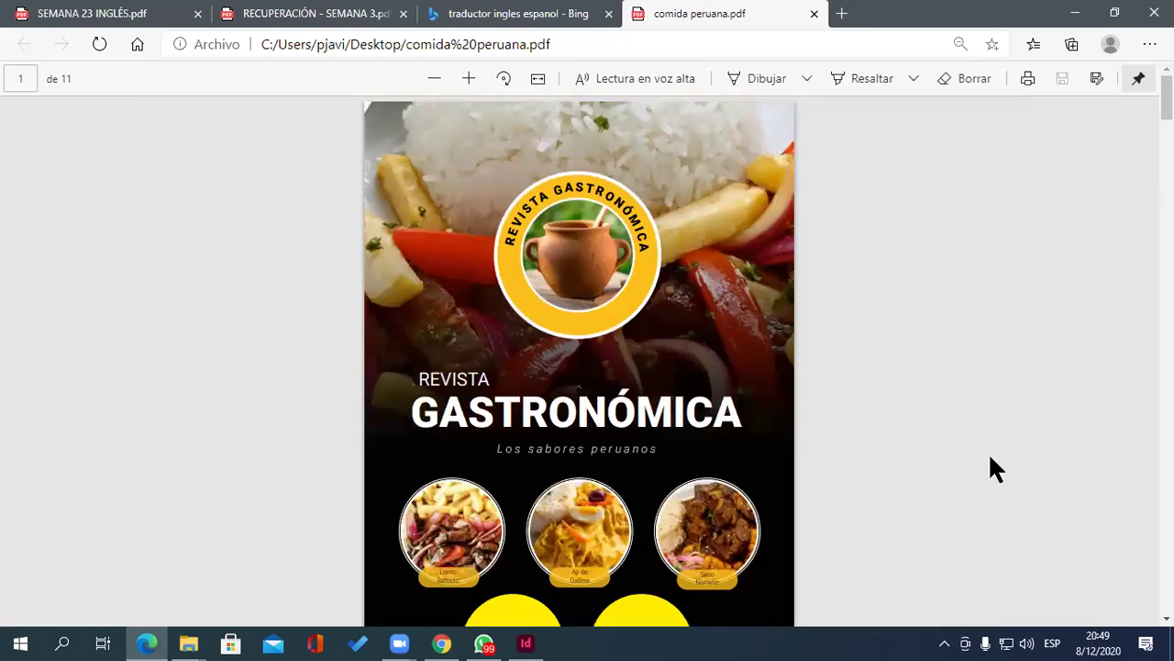
# Step: Examine the Lomo Saltado spread with its arrow buttons and the empty spread below it in the exported PDF
pyautogui.scroll(-6, 990, 463)
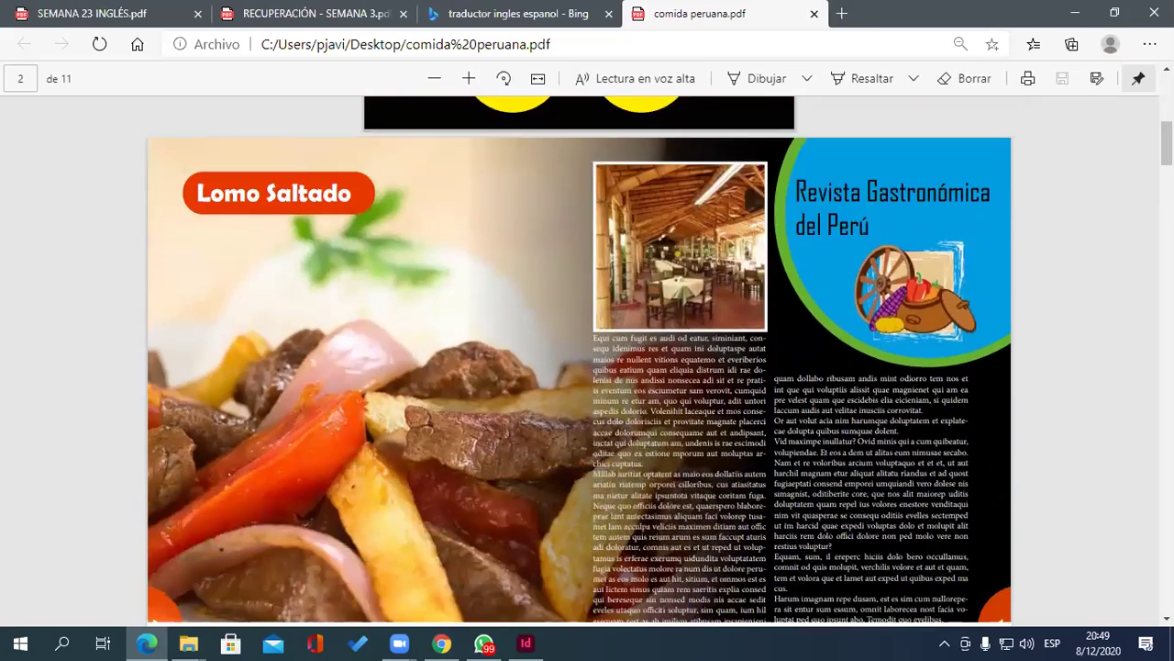
pyautogui.scroll(-3, 992, 457)
pyautogui.scroll(4, 992, 457)
pyautogui.scroll(-1, 991, 450)
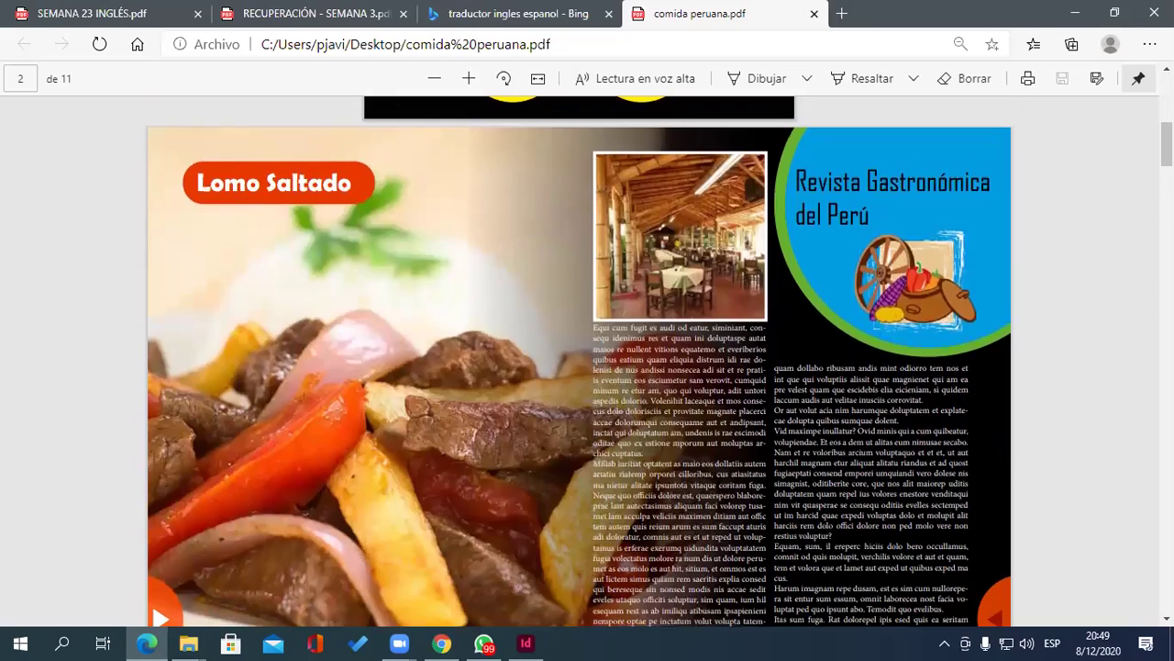
pyautogui.scroll(-2, 990, 454)
pyautogui.scroll(2, 991, 453)
pyautogui.scroll(-2, 991, 453)
pyautogui.scroll(-2, 291, 446)
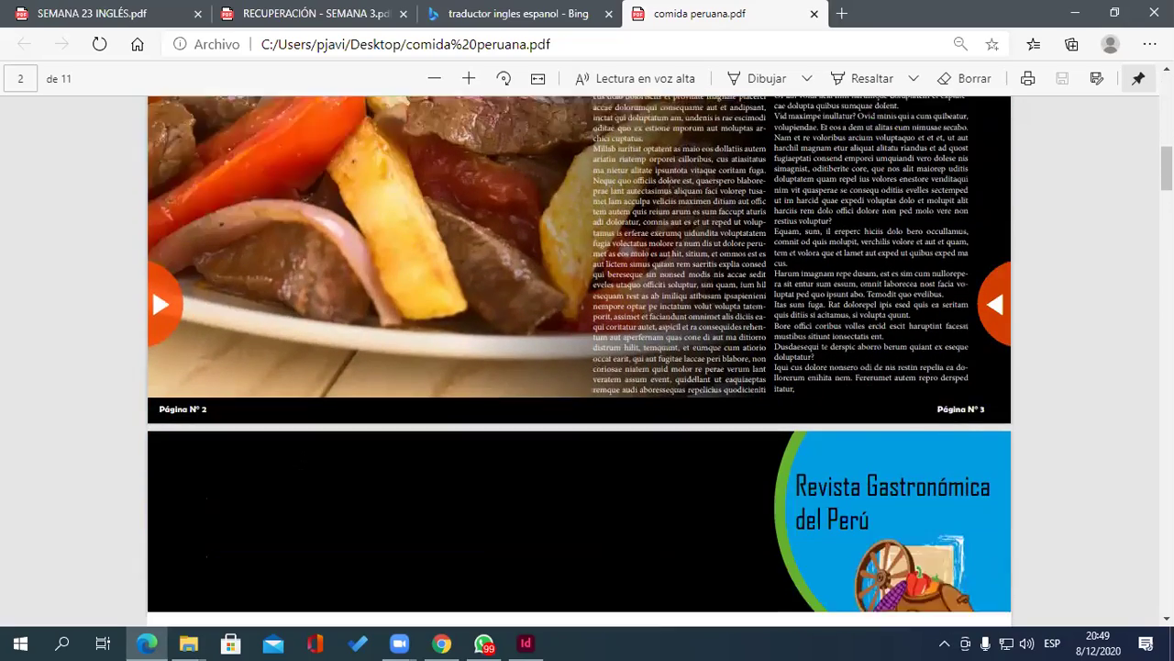
pyautogui.scroll(-4, 292, 446)
pyautogui.scroll(2, 292, 446)
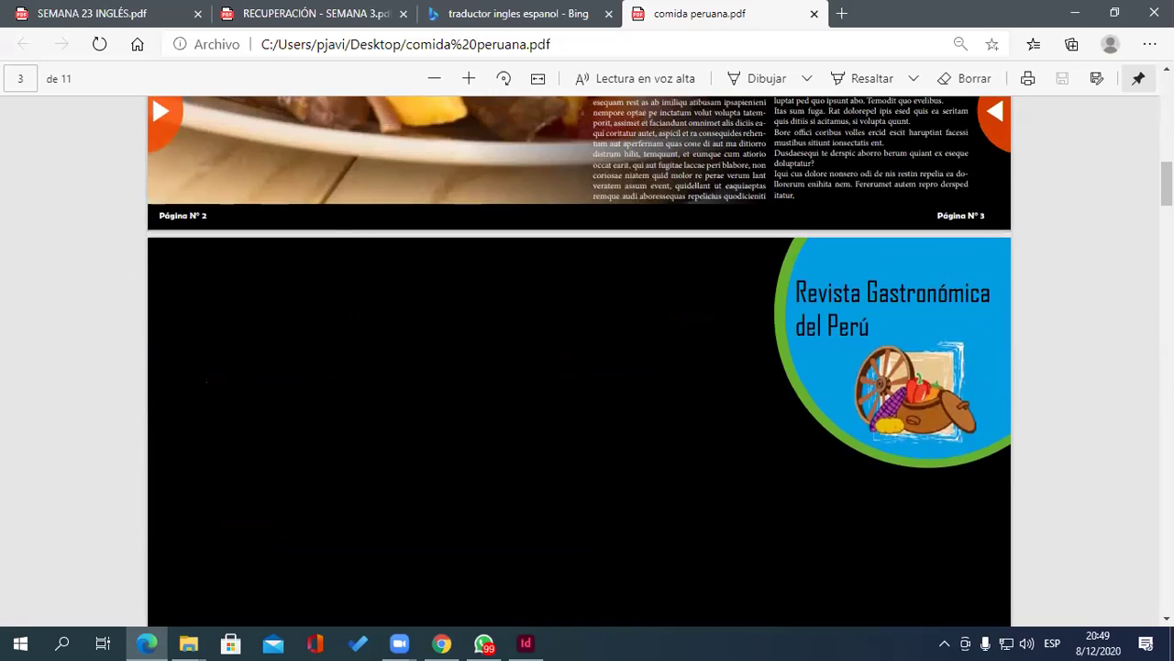
pyautogui.scroll(2, 579, 361)
pyautogui.scroll(-2, 580, 361)
pyautogui.scroll(3, 580, 360)
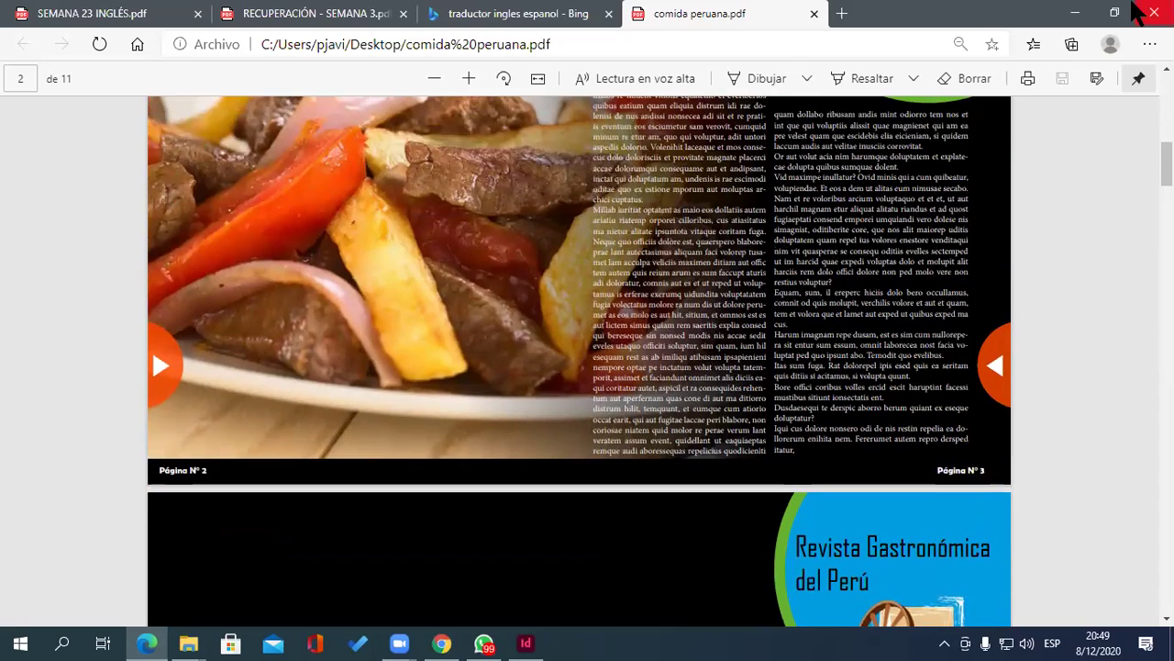
# Step: Switch back to InDesign and bring the empty spread after pages 2–3 into view
pyautogui.click(1075, 13)
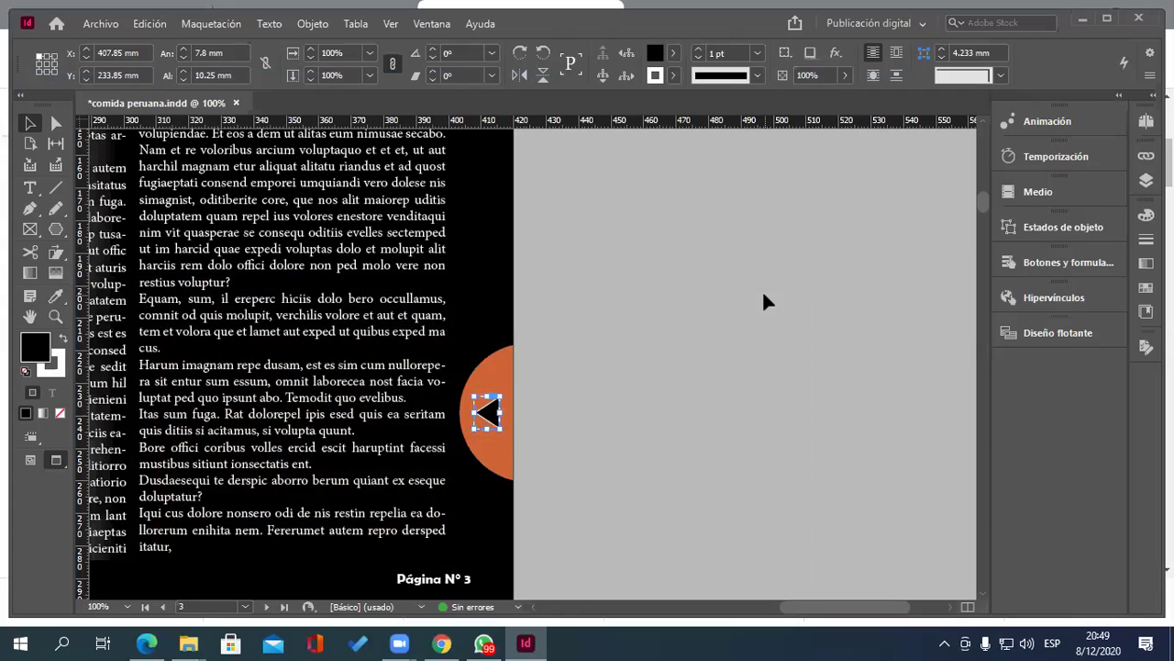
pyautogui.scroll(-3, 761, 289)
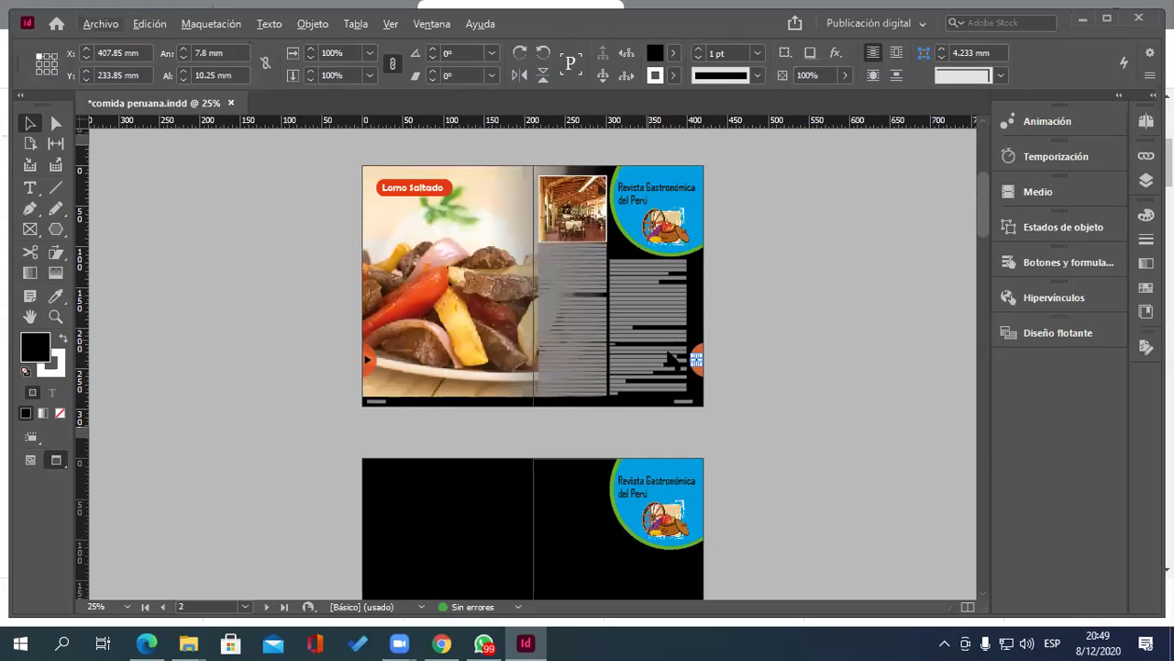
pyautogui.scroll(-3, 762, 407)
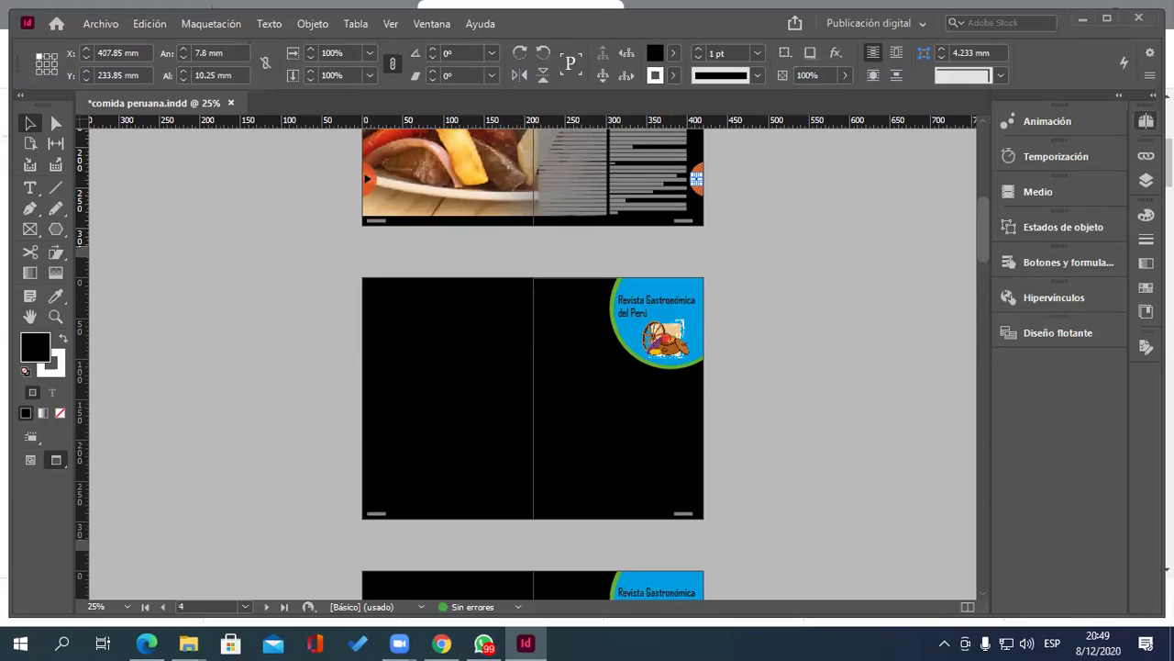
# Step: Open the B-Página maestra spread and look over its grey layout with the magazine logo and page-number labels
pyautogui.click(1146, 120)
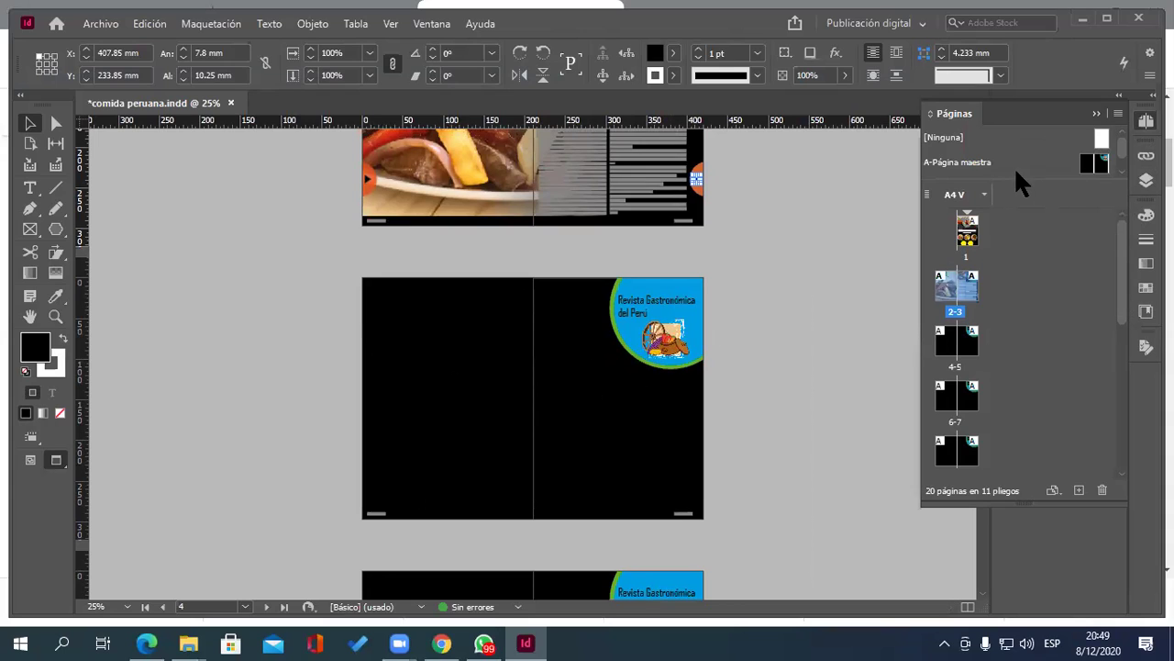
pyautogui.scroll(-1, 972, 173)
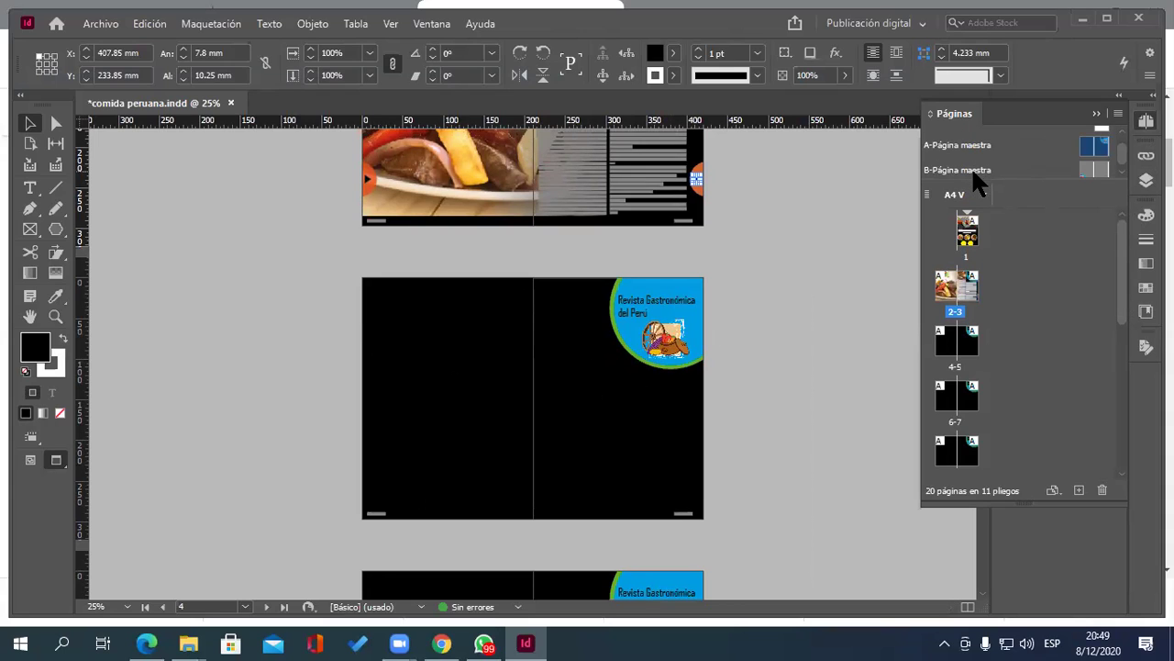
pyautogui.click(960, 170)
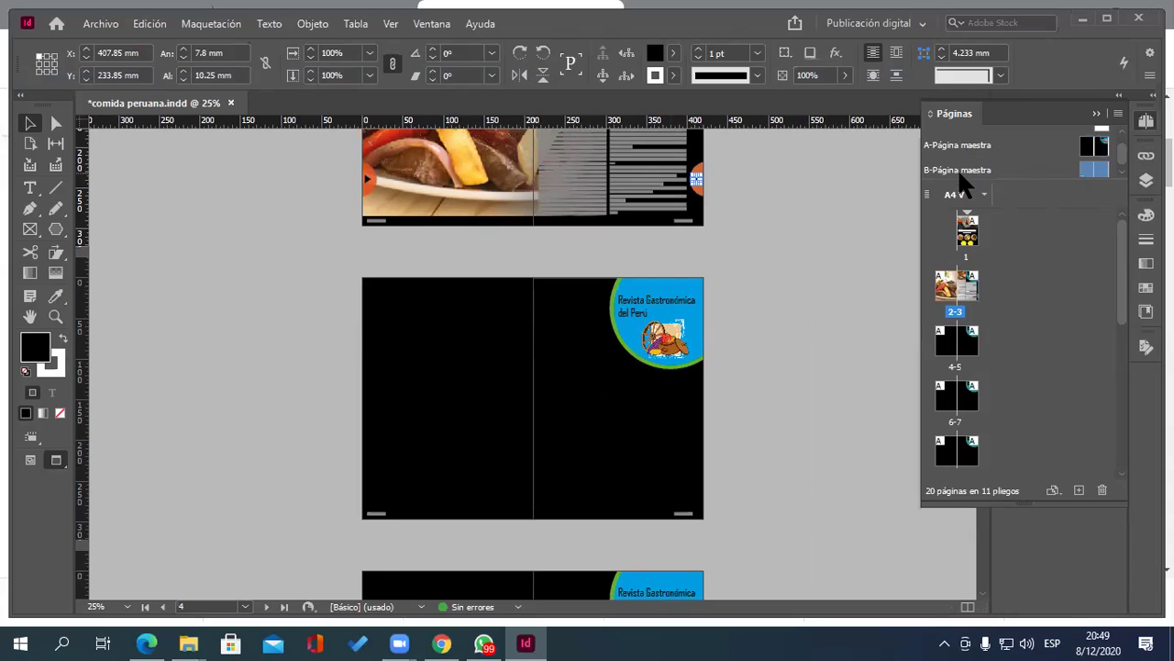
pyautogui.doubleClick(960, 172)
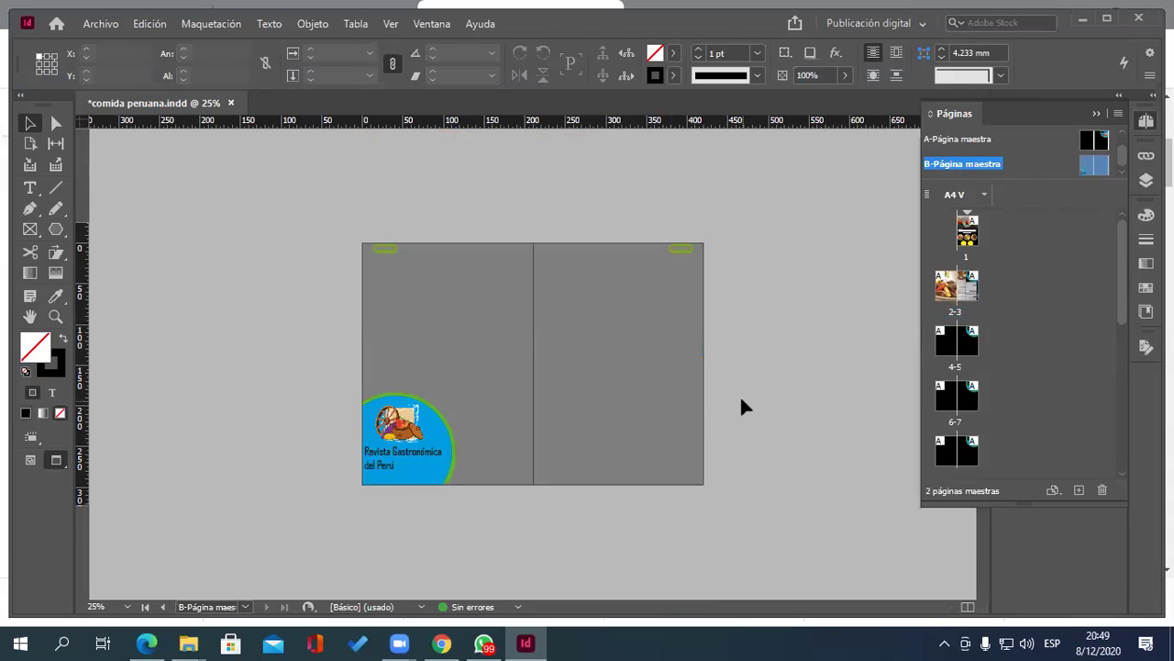
pyautogui.hotkey('ctrl', '+')
pyautogui.moveTo(705, 404); pyautogui.dragTo(568, 342)
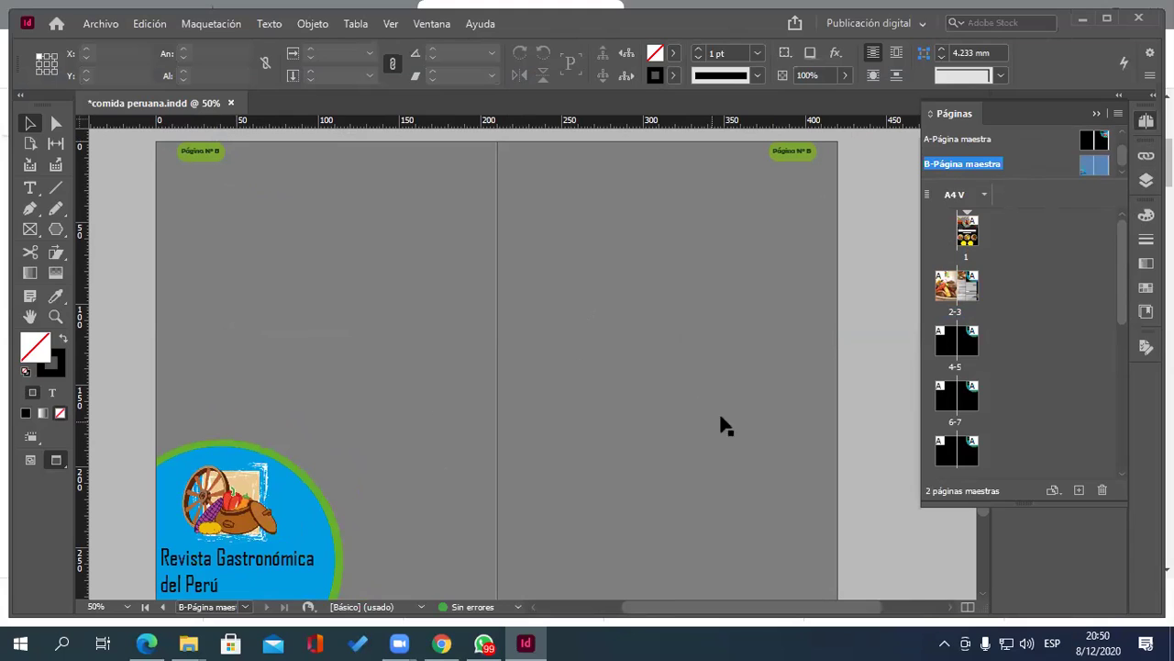
# Step: Apply B-Página maestra to pages 4-5
pyautogui.doubleClick(952, 362)
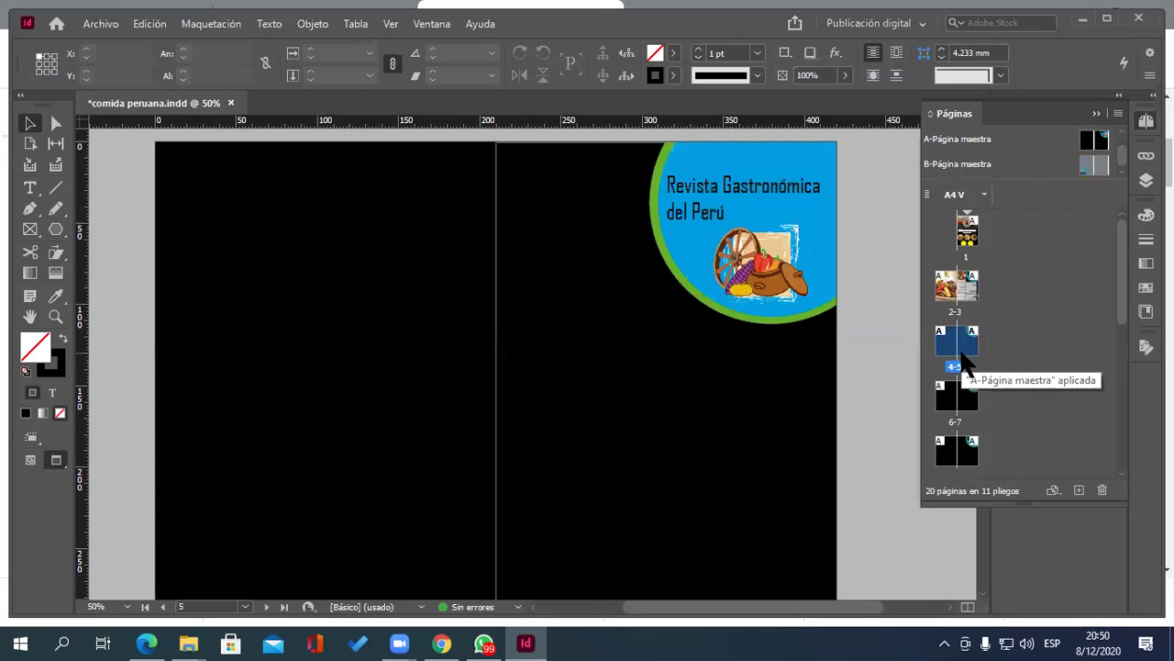
pyautogui.rightClick(964, 357)
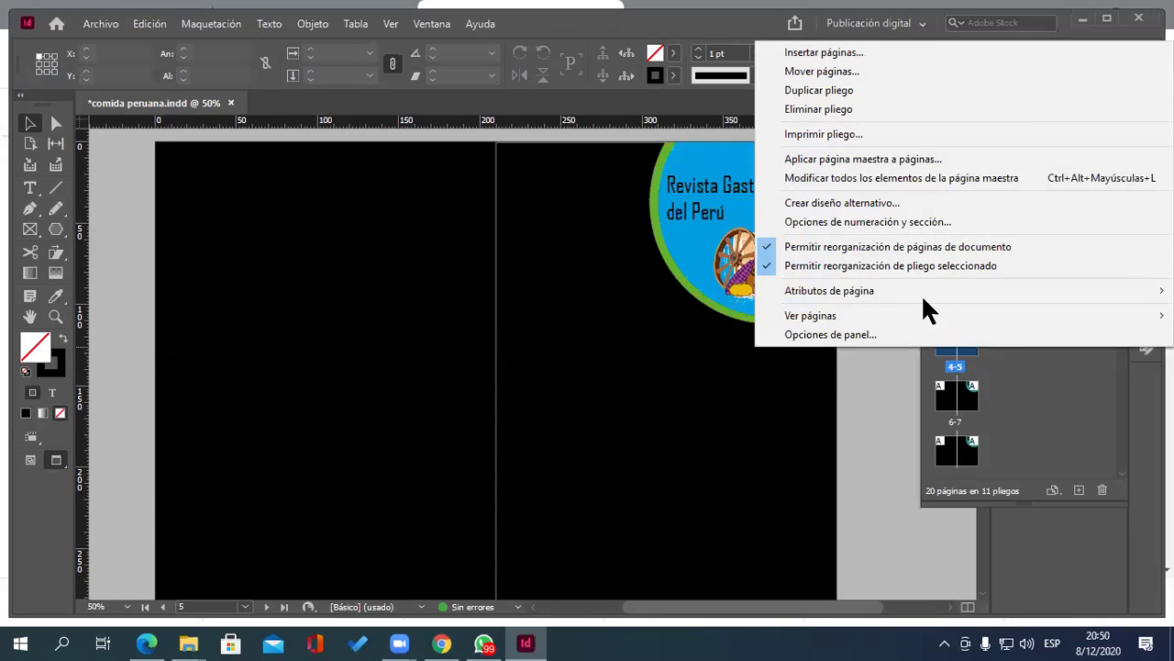
pyautogui.click(880, 162)
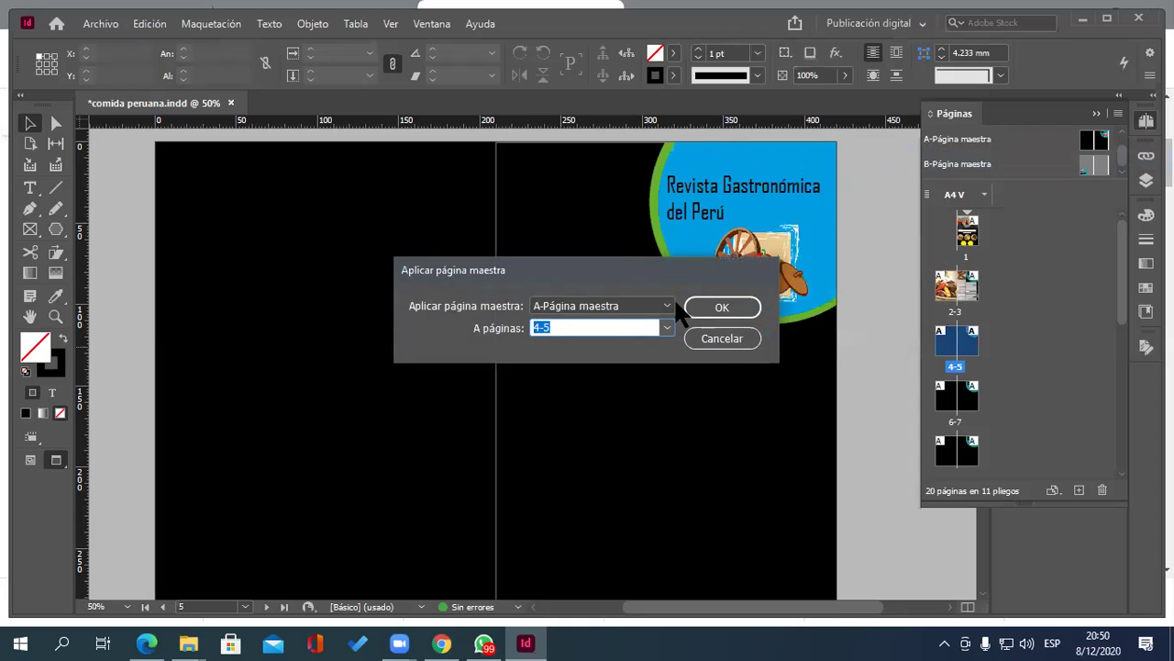
pyautogui.click(667, 309)
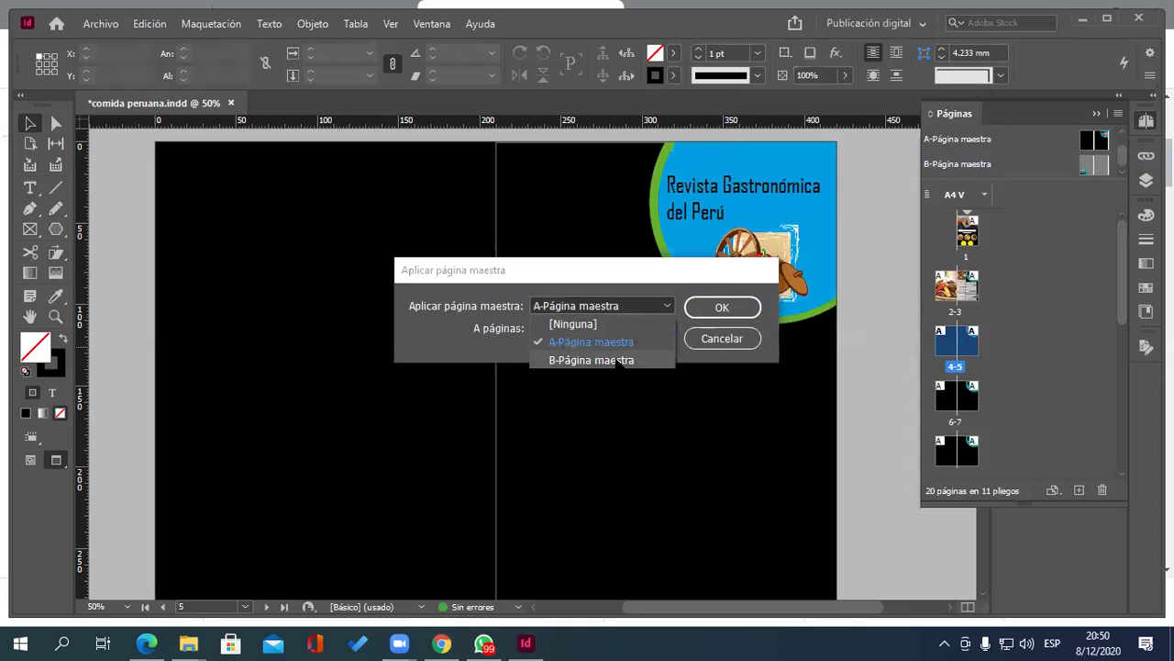
pyautogui.click(617, 360)
pyautogui.click(721, 309)
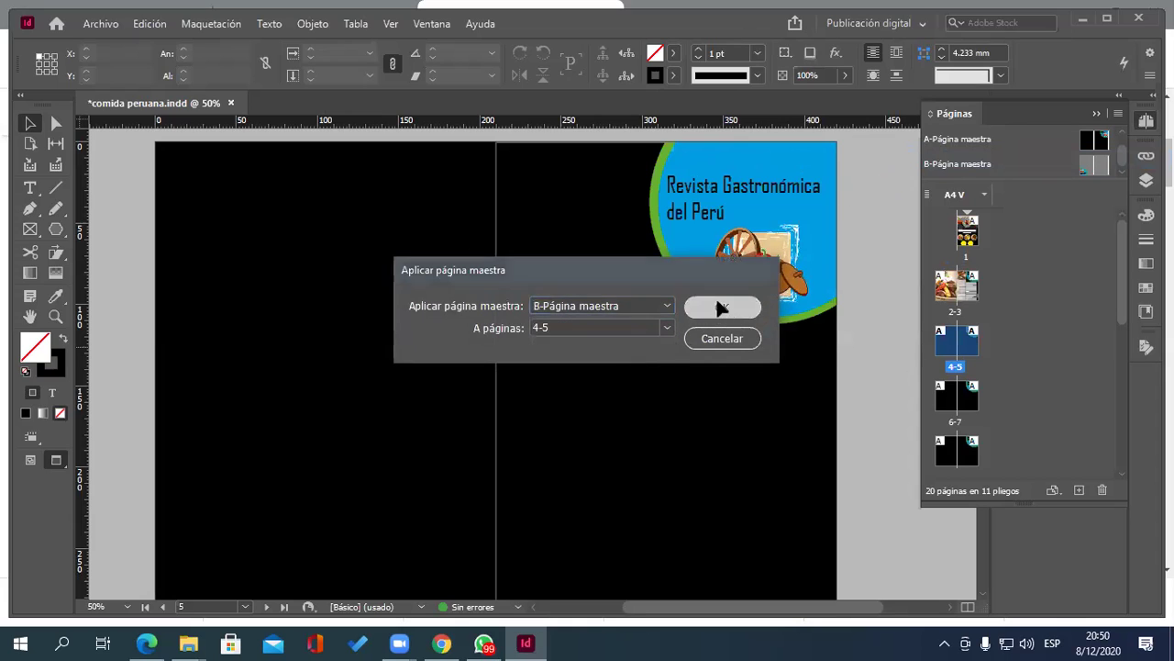
# Step: Check the Lomo Saltado spread and the layout of pages 4-5 with their new master
pyautogui.doubleClick(955, 310)
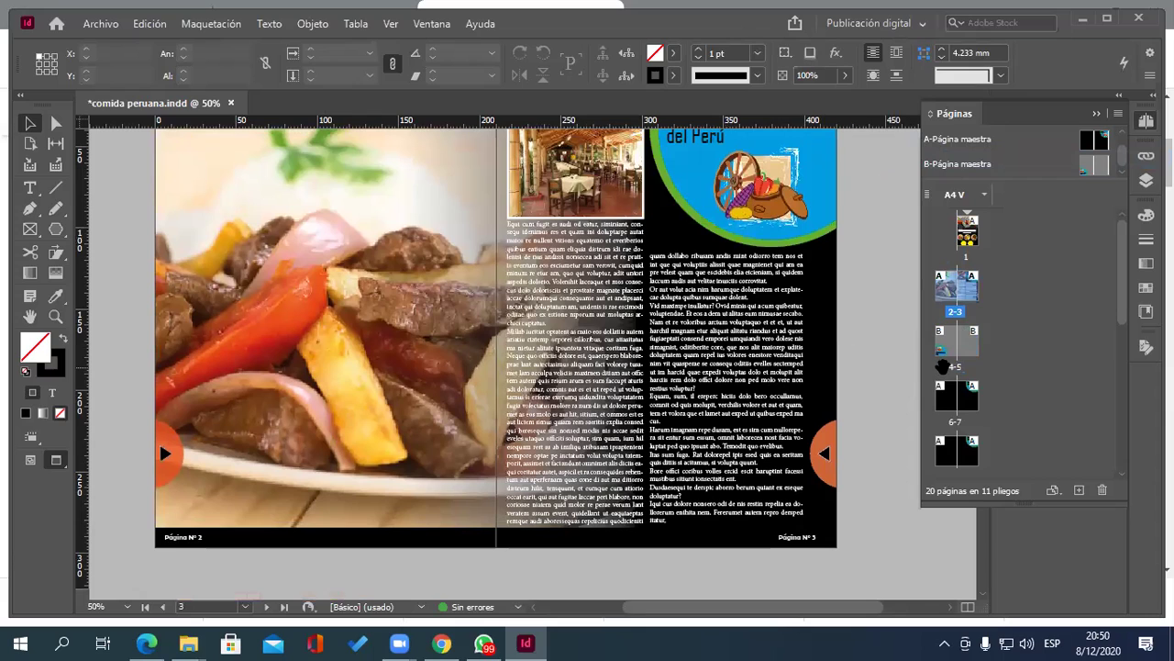
pyautogui.doubleClick(954, 371)
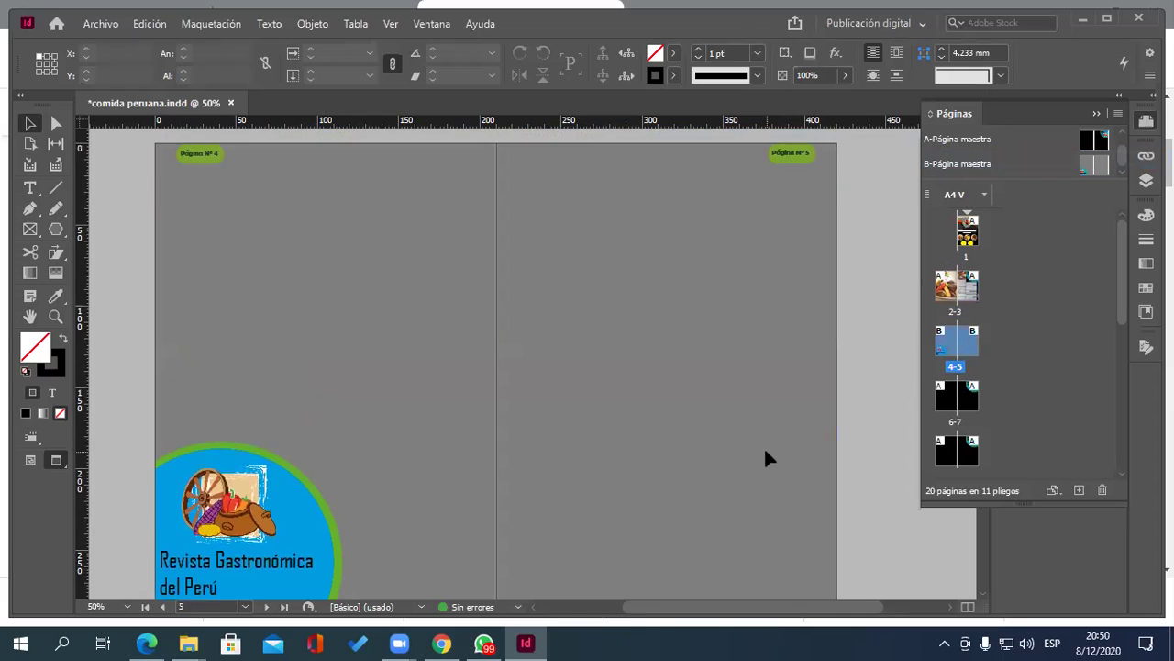
pyautogui.scroll(2, 769, 457)
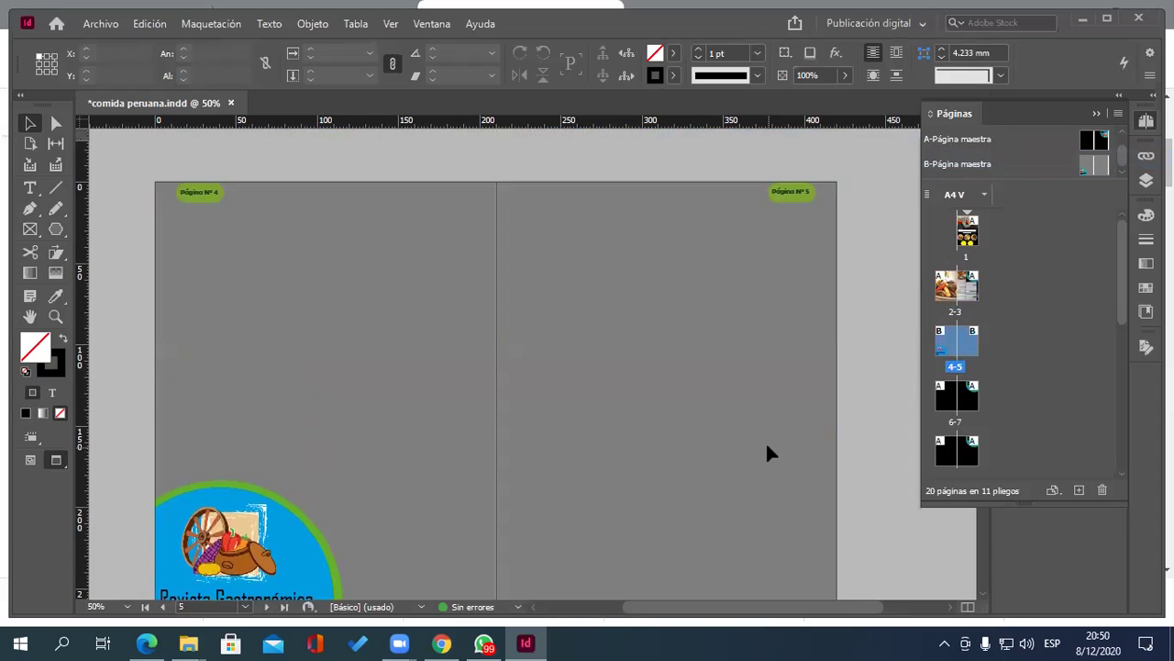
pyautogui.scroll(-1, 768, 454)
pyautogui.scroll(2, 771, 453)
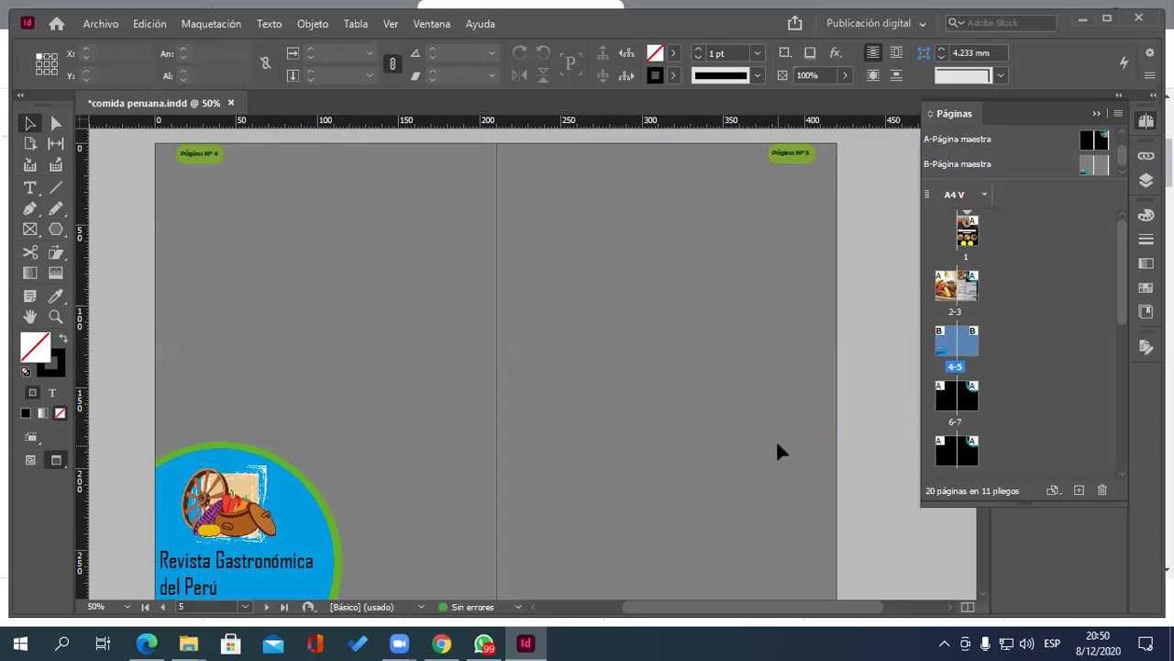
# Step: Compare the cover, the Lomo Saltado spread with its arrow buttons, and the empty spread on pages 4-5
pyautogui.scroll(20, 778, 451)
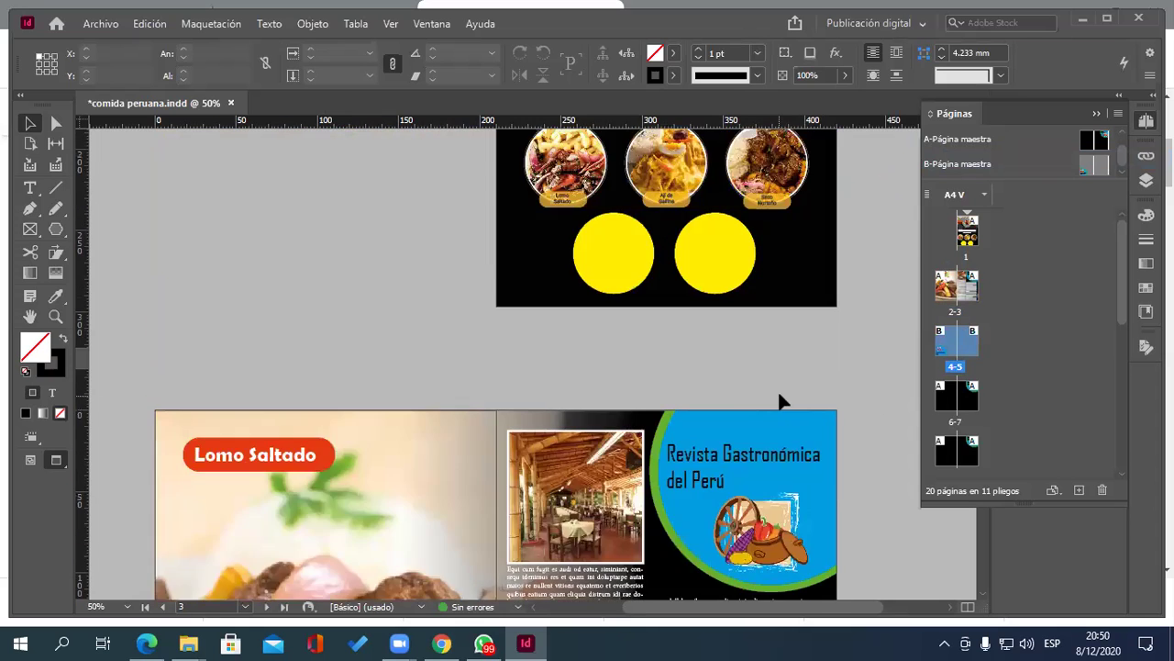
pyautogui.scroll(-20, 782, 394)
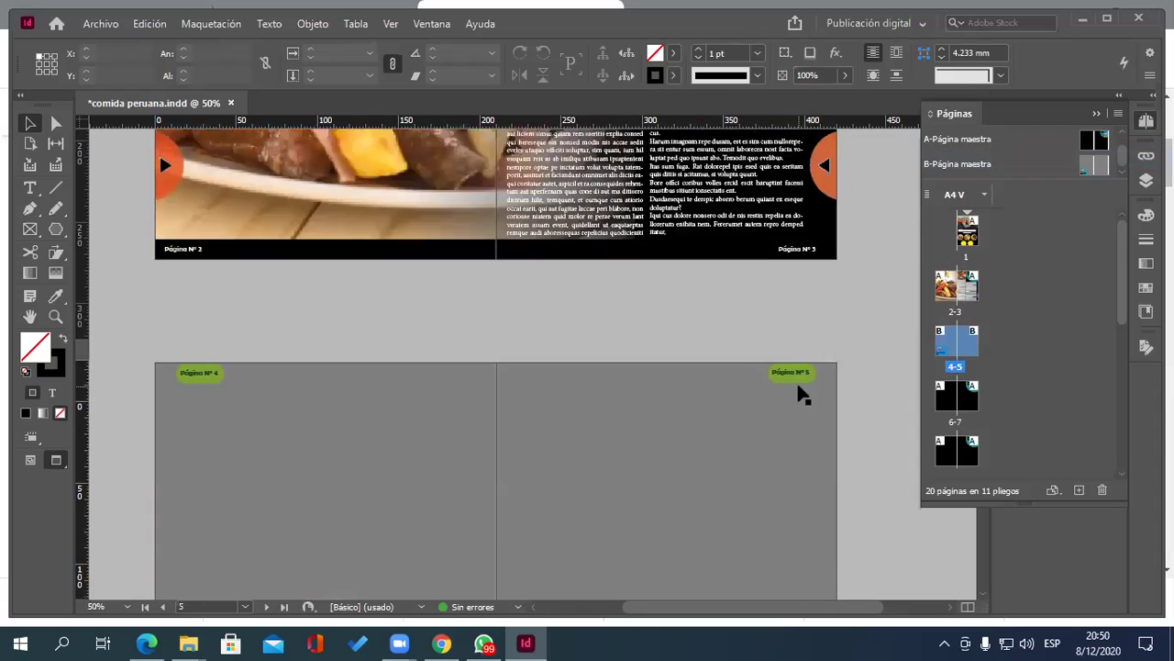
pyautogui.scroll(-2, 798, 396)
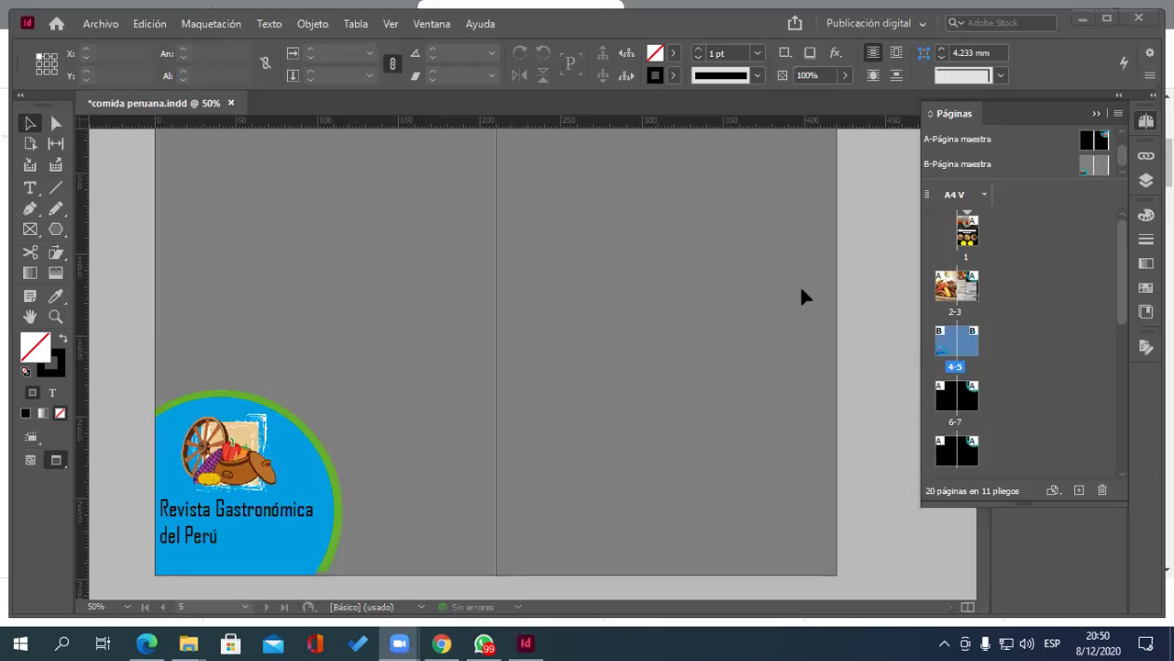
pyautogui.scroll(8, 838, 363)
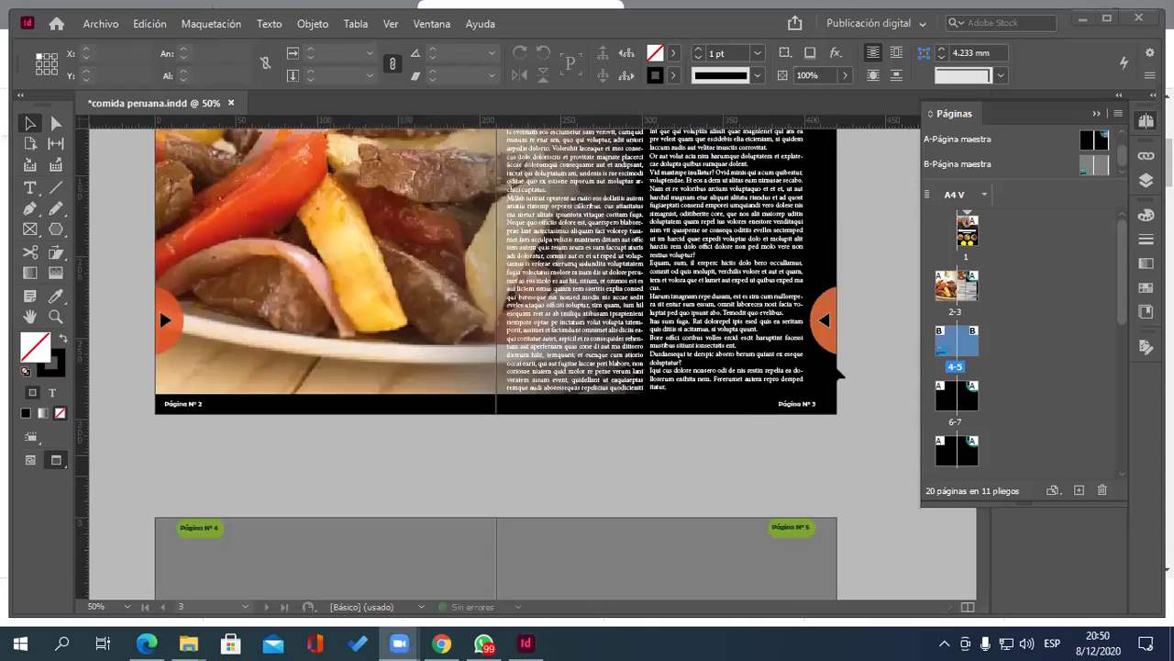
pyautogui.scroll(6, 333, 425)
pyautogui.scroll(-14, 334, 425)
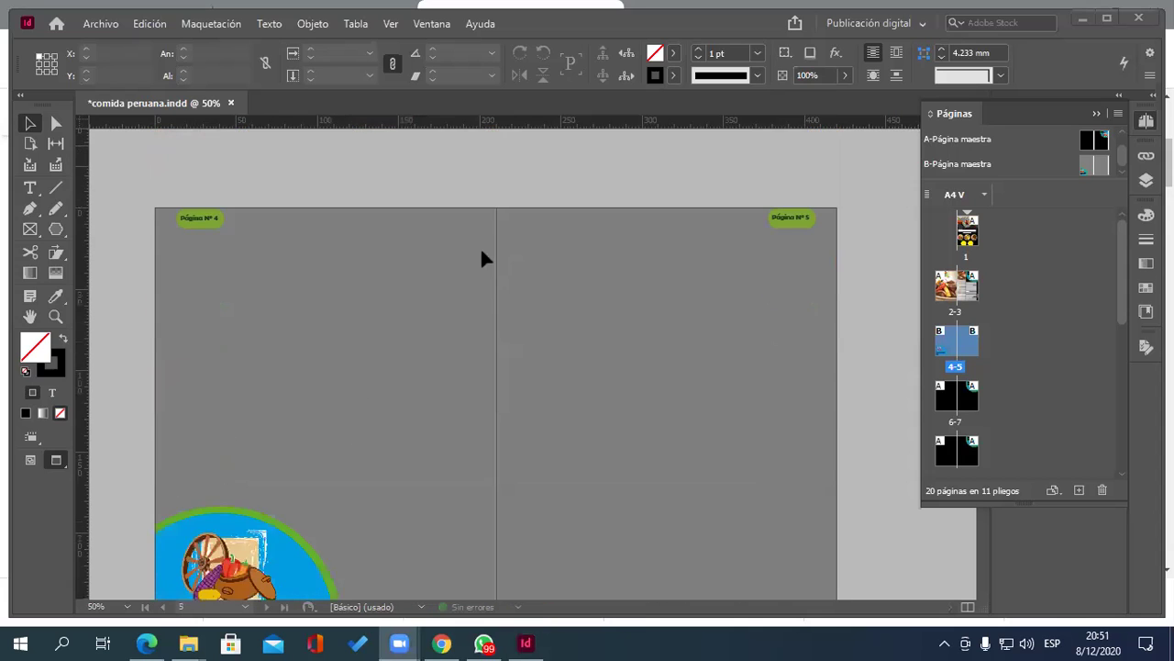
pyautogui.scroll(-3, 631, 467)
pyautogui.scroll(-2, 800, 480)
pyautogui.scroll(9, 794, 473)
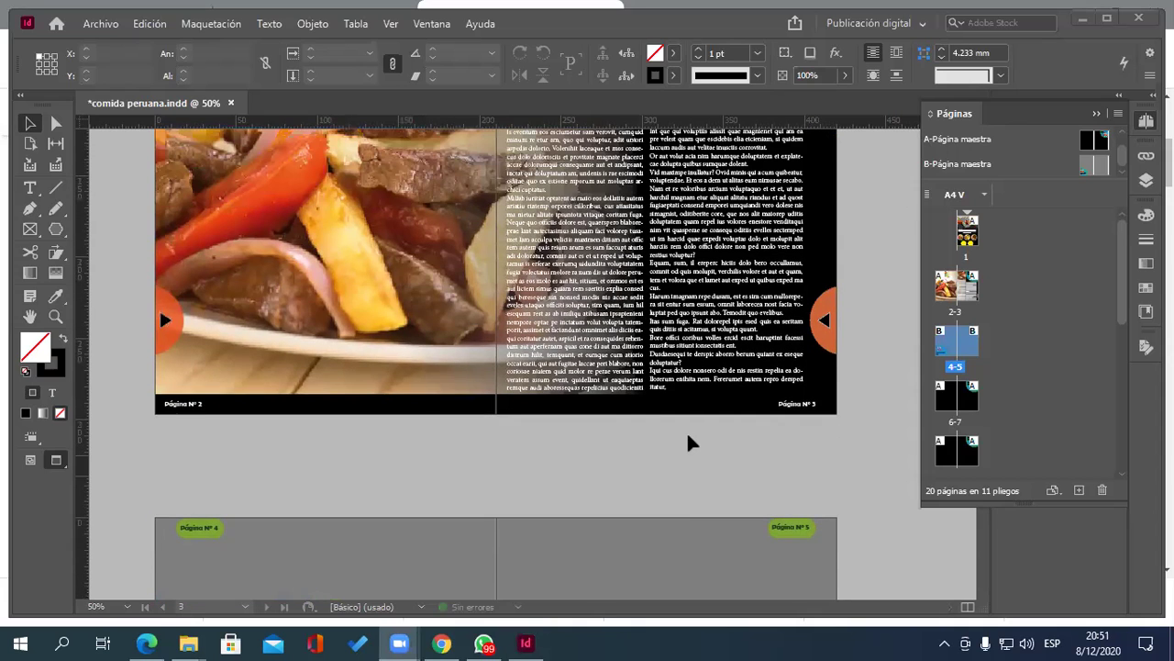
pyautogui.scroll(2, 690, 444)
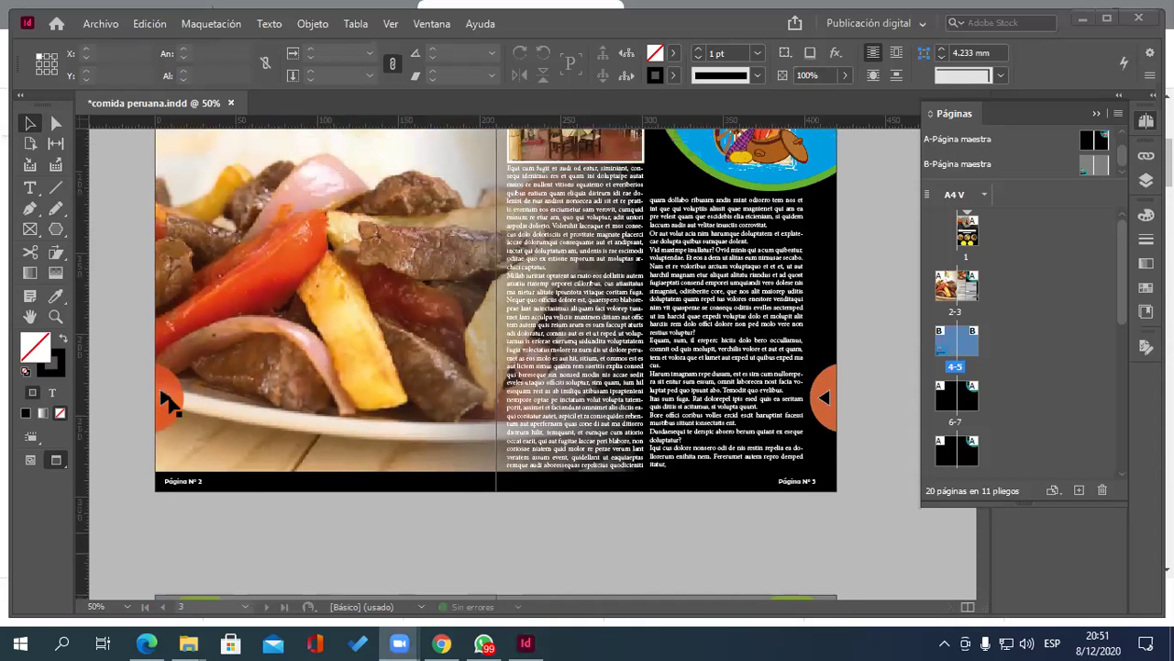
# Step: Switch the arrow button on page 2 to its [Normal] appearance state
pyautogui.click(164, 402)
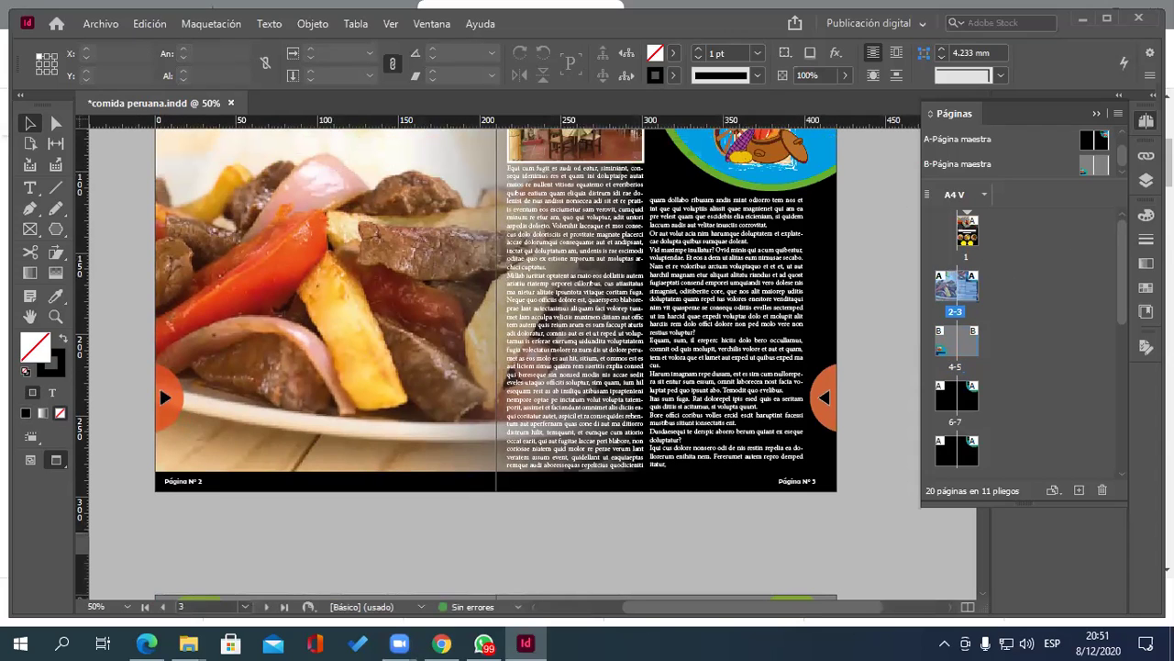
pyautogui.click(1097, 115)
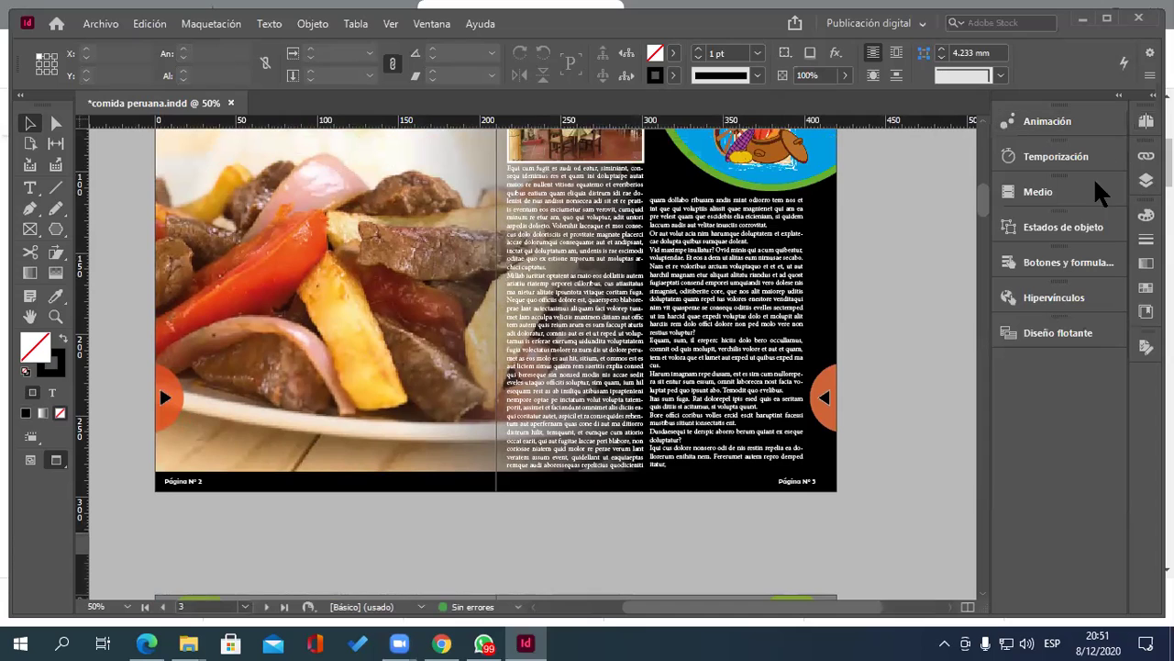
pyautogui.click(1056, 264)
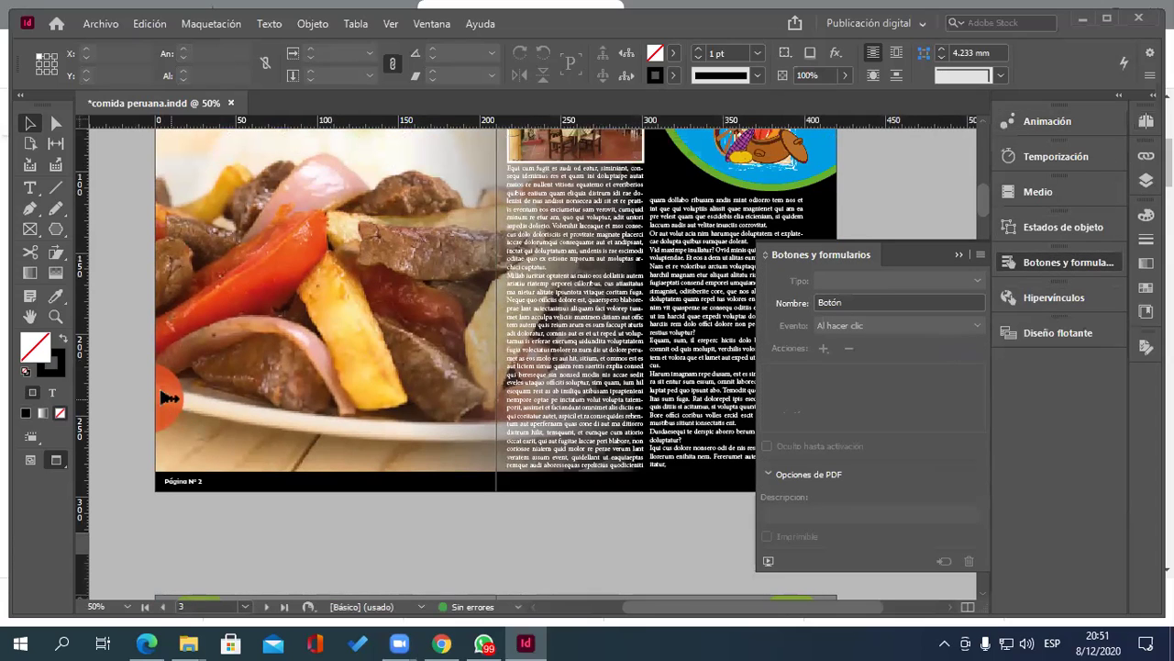
pyautogui.click(165, 397)
pyautogui.click(785, 408)
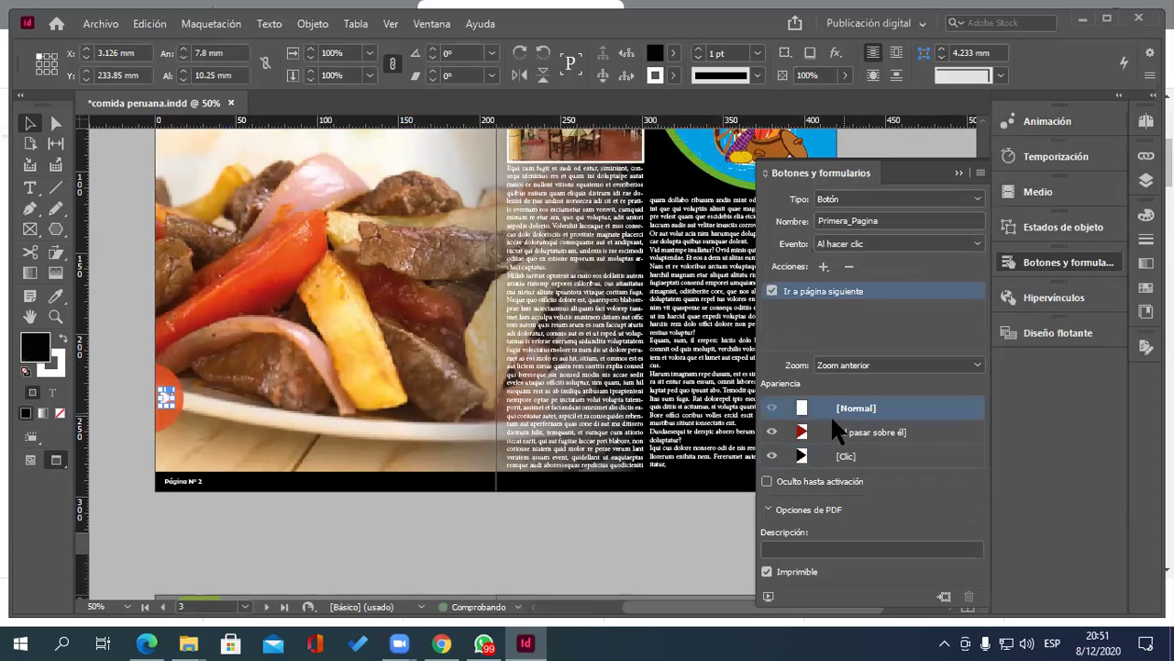
pyautogui.click(622, 536)
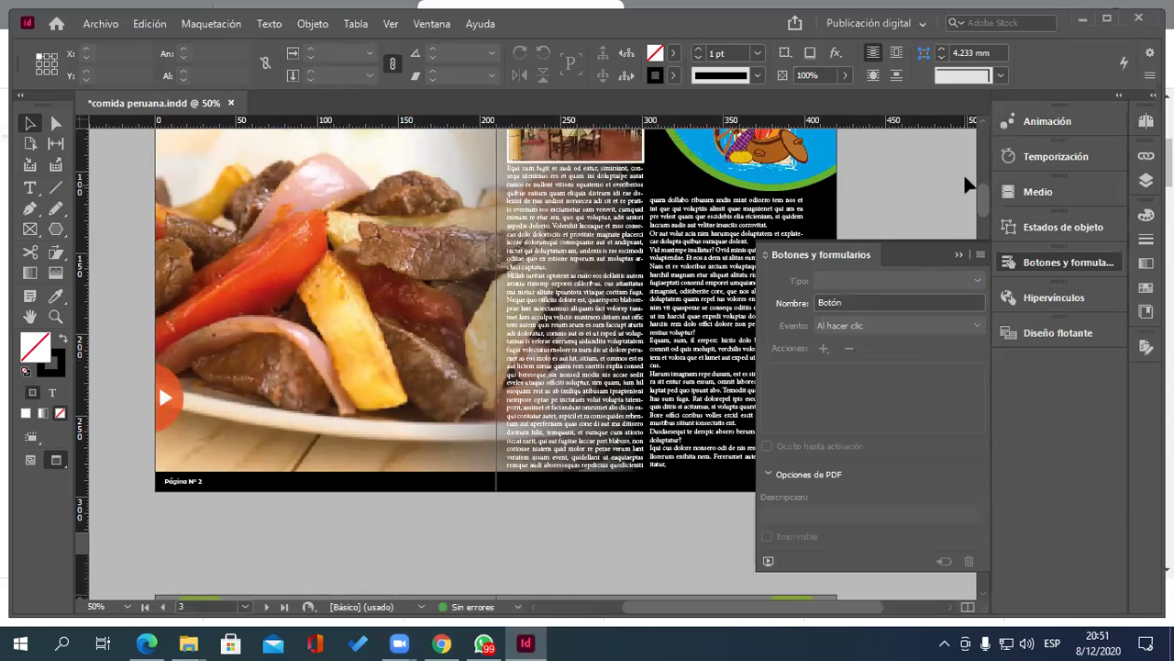
pyautogui.click(958, 255)
# Step: Change the workspace to Aspectos esenciales clásicos and maximize the application window
pyautogui.scroll(2, 880, 377)
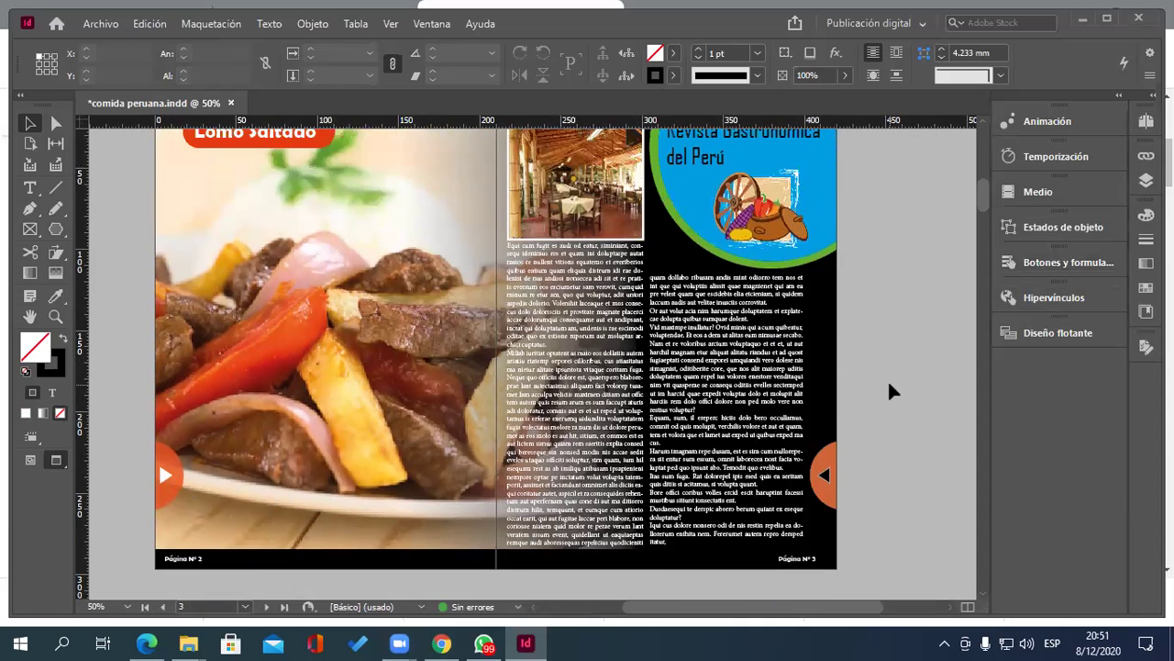
pyautogui.scroll(8, 889, 378)
pyautogui.scroll(-7, 897, 372)
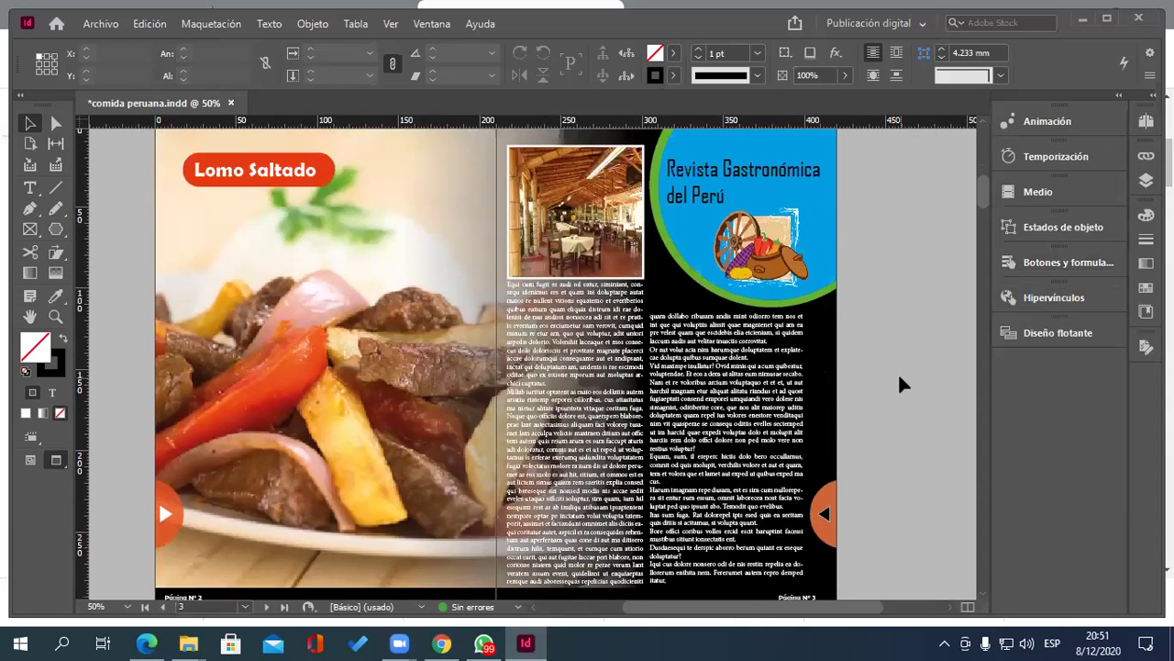
pyautogui.hscroll(2, 897, 372)
pyautogui.hscroll(-2, 897, 371)
pyautogui.click(898, 23)
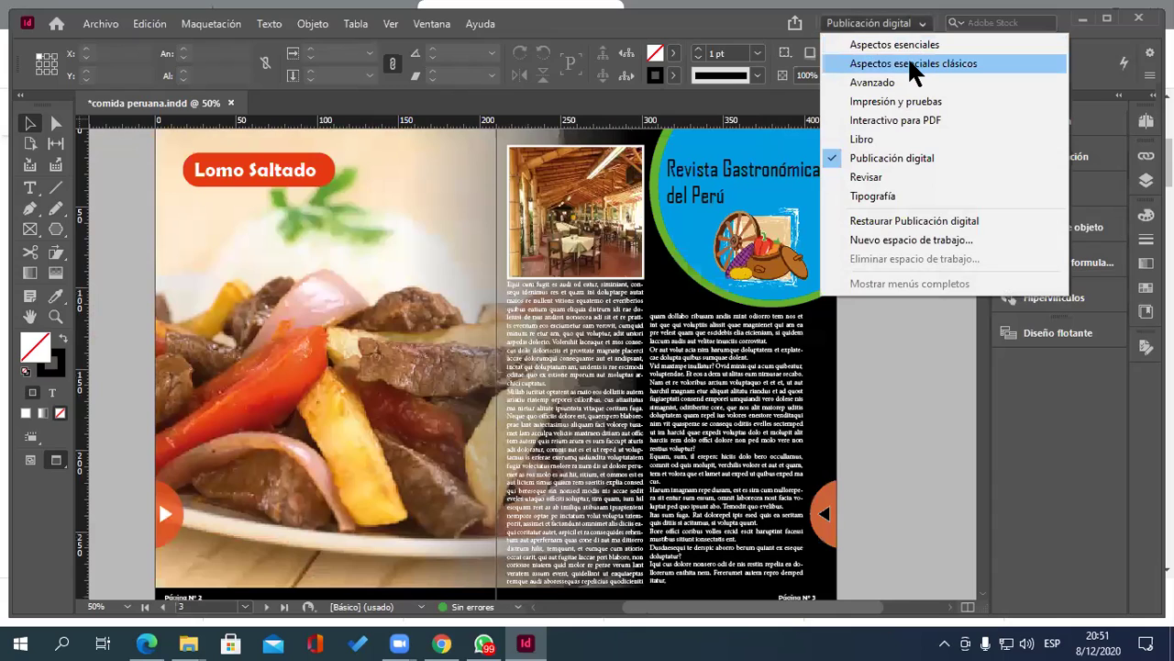
pyautogui.click(911, 63)
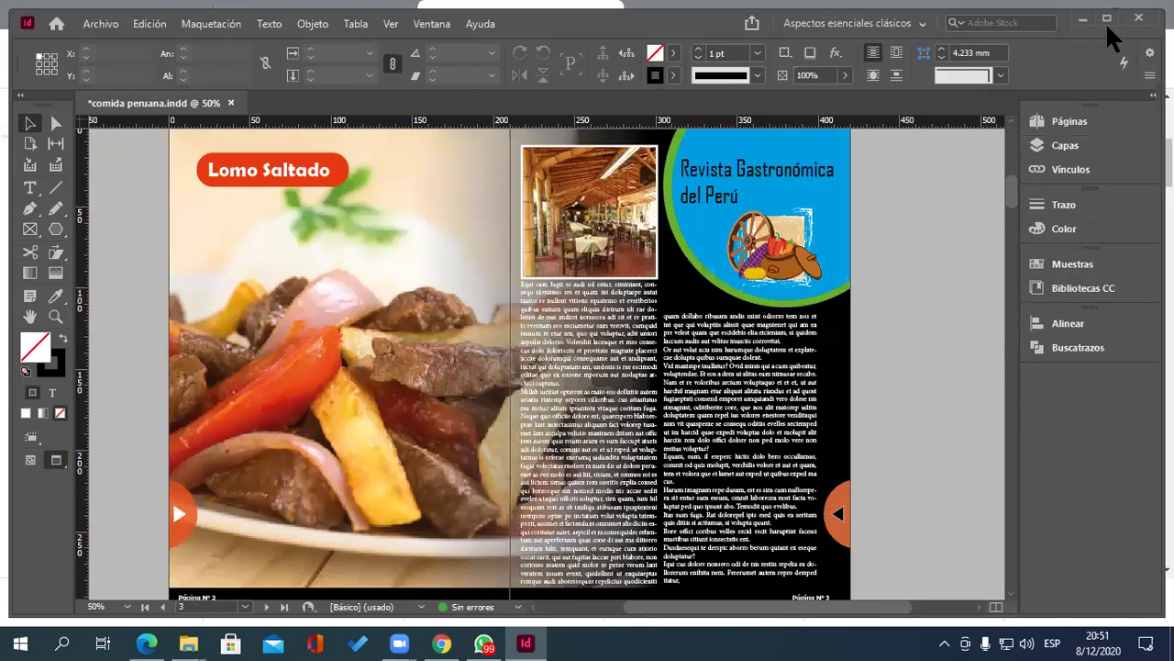
pyautogui.click(1107, 19)
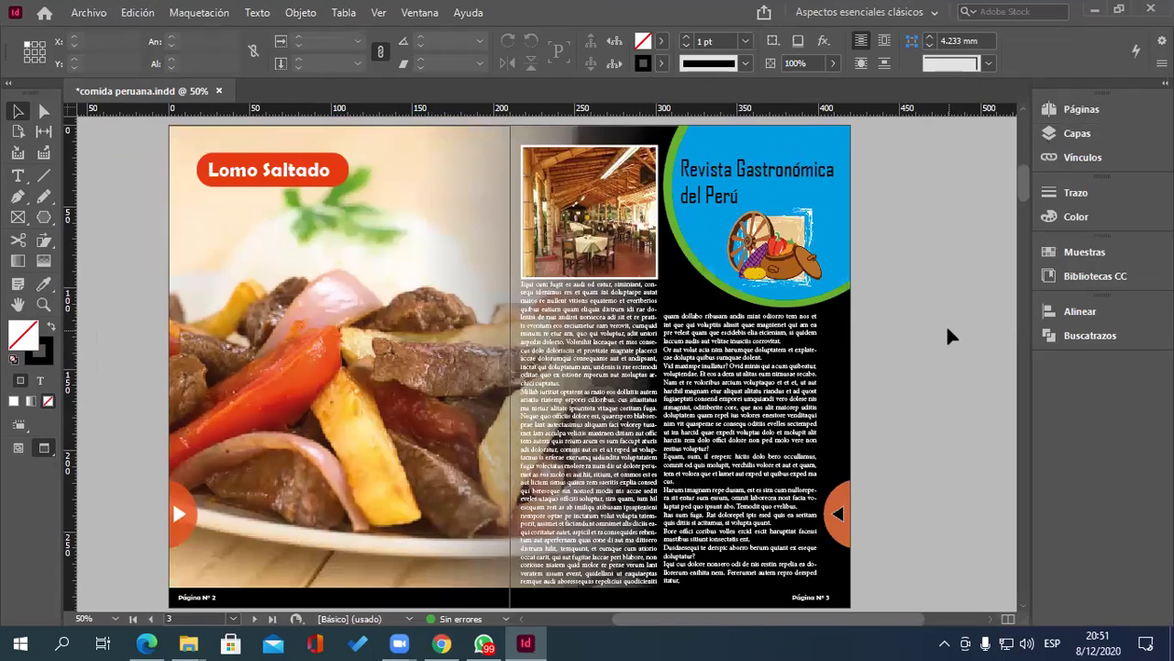
# Step: Change the workspace to Aspectos esenciales and bring the whole spread of pages 2-3 into view
pyautogui.click(934, 11)
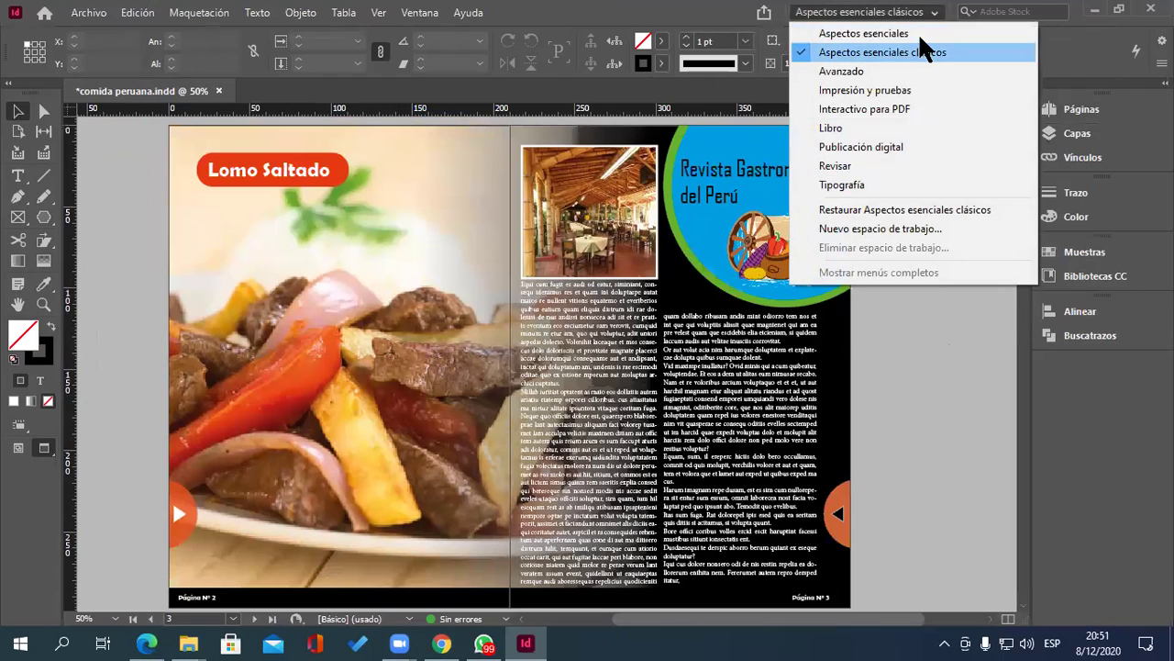
pyautogui.click(920, 47)
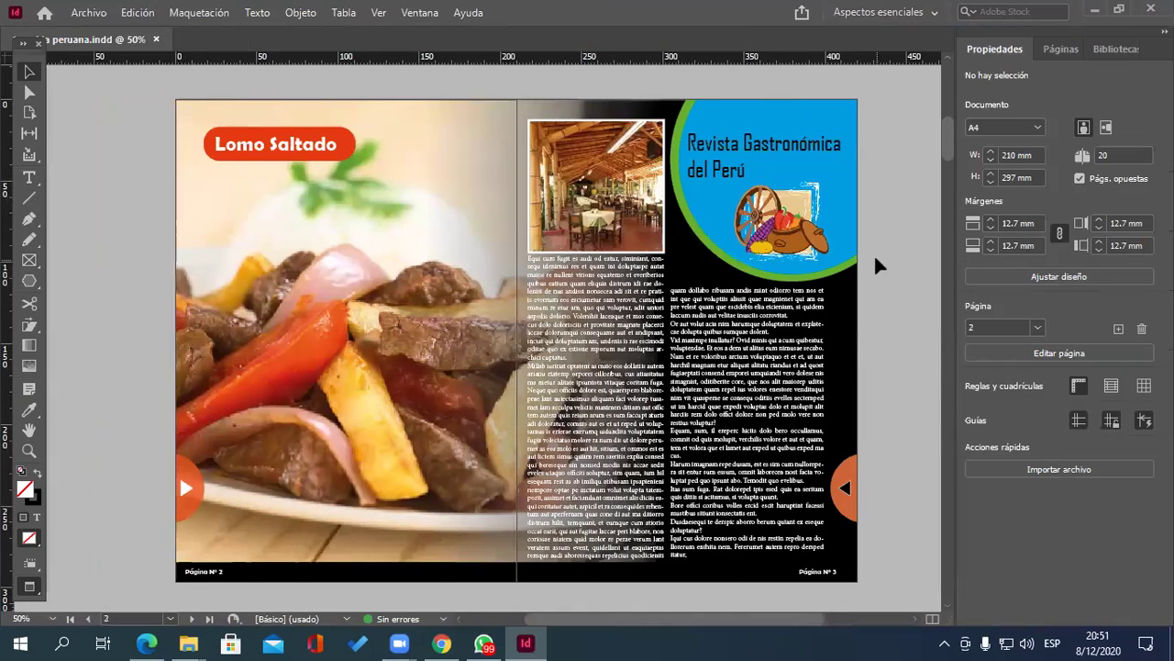
pyautogui.hscroll(3, 875, 264)
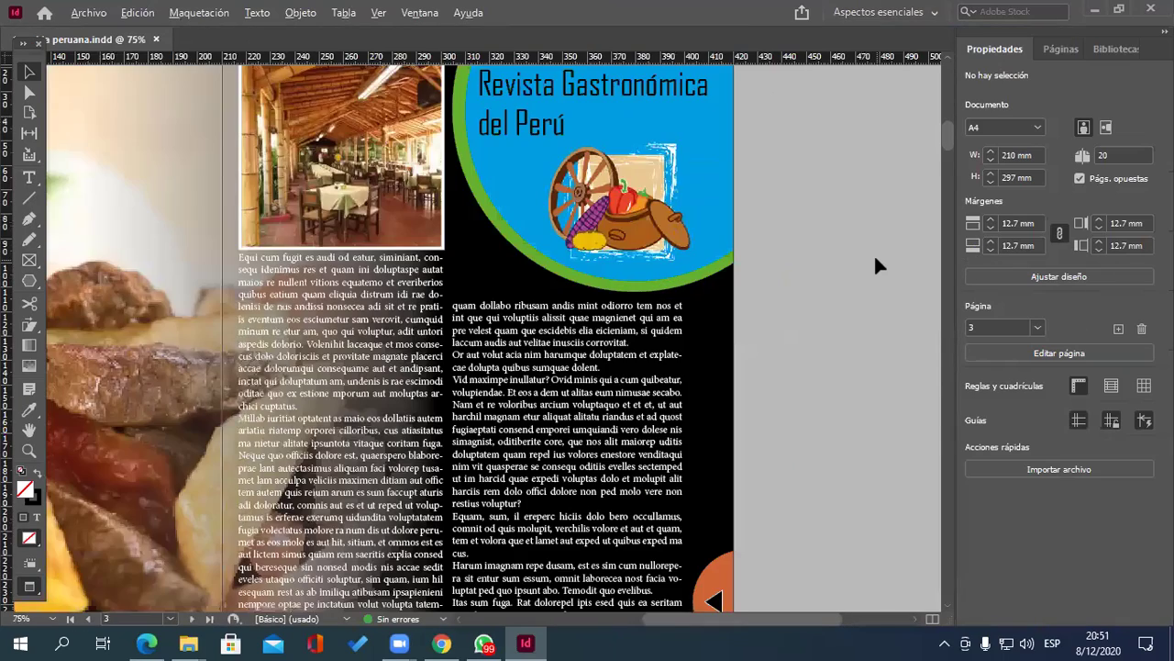
pyautogui.hscroll(-5, 496, 330)
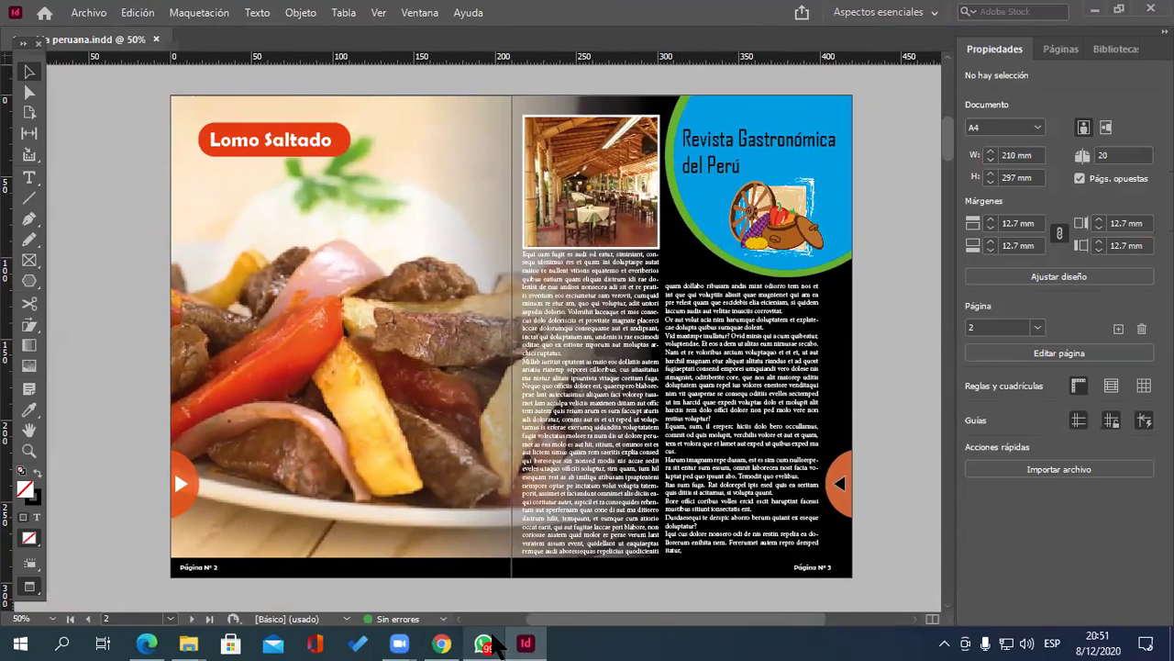
# Step: Switch to WhatsApp to check the InDesign class group chat, and return to the magazine document
pyautogui.click(494, 645)
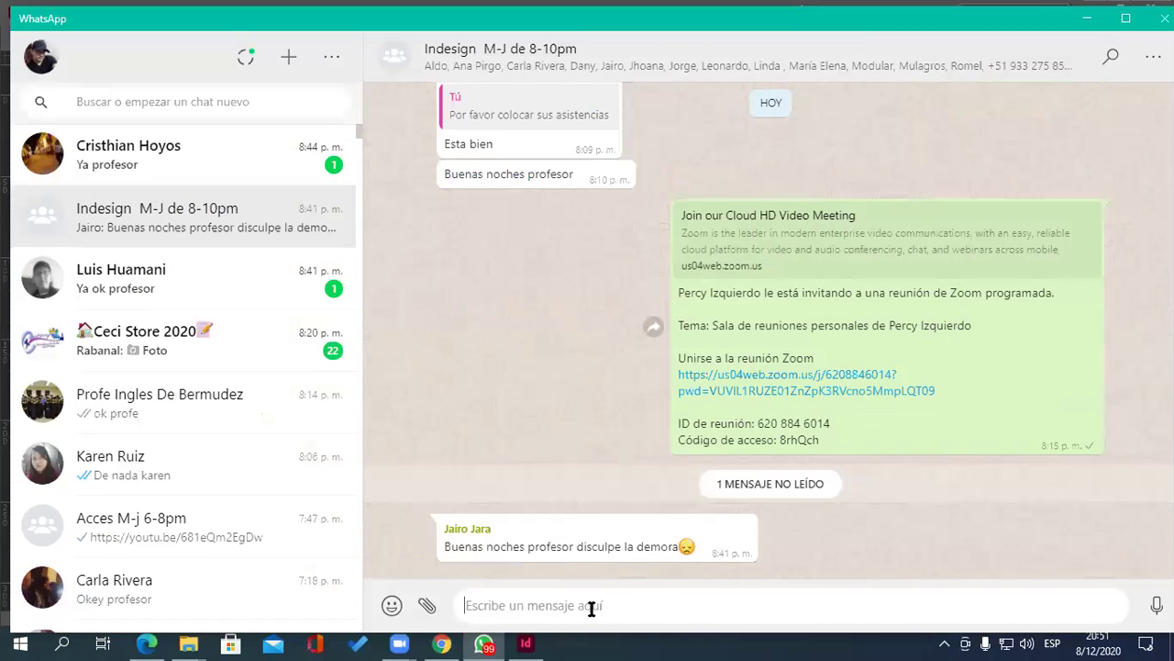
pyautogui.hotkey('ctrl', 'v')
pyautogui.click(1119, 525)
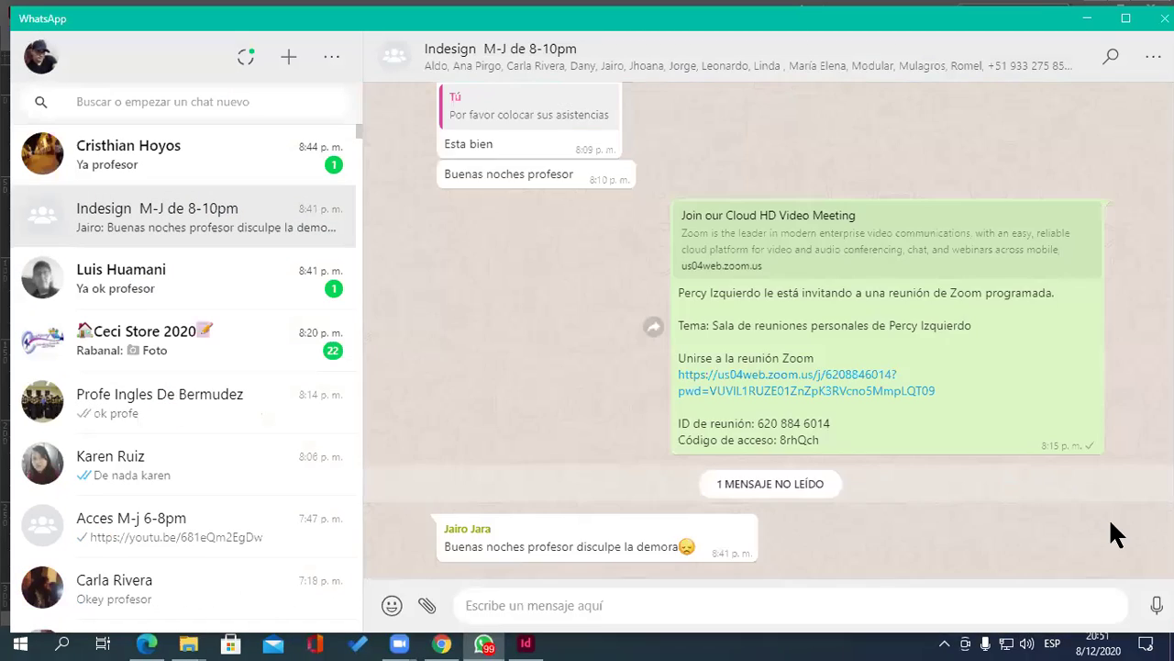
pyautogui.click(1085, 20)
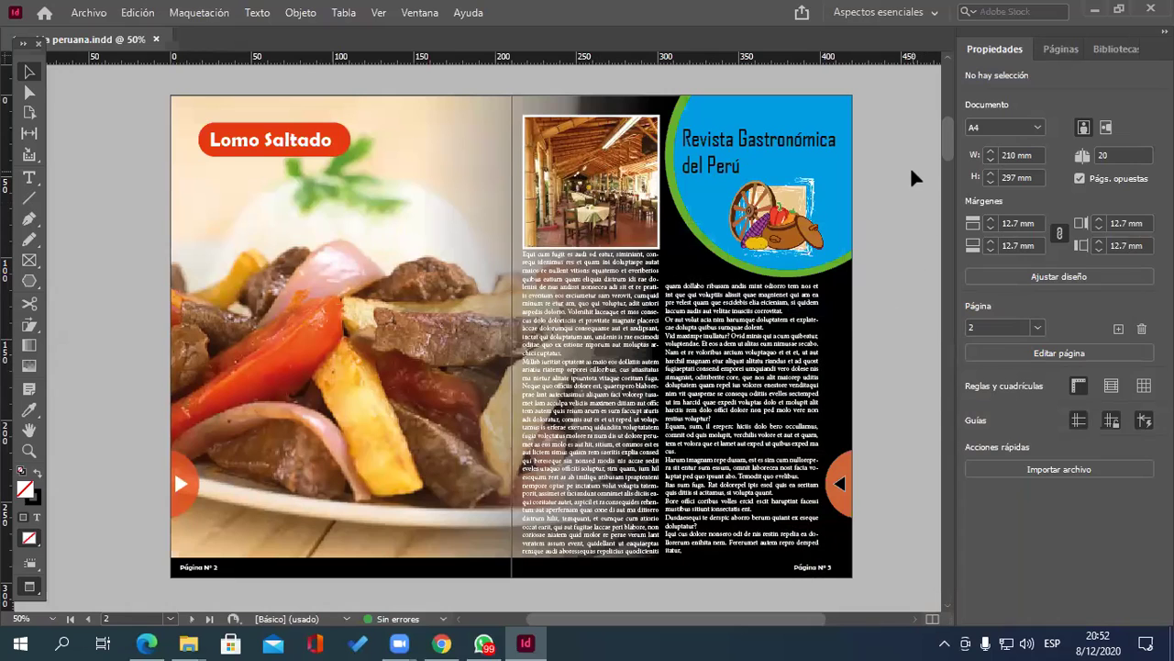
# Step: Select each of the two plain yellow circles on the cover to inspect them
pyautogui.scroll(8, 808, 306)
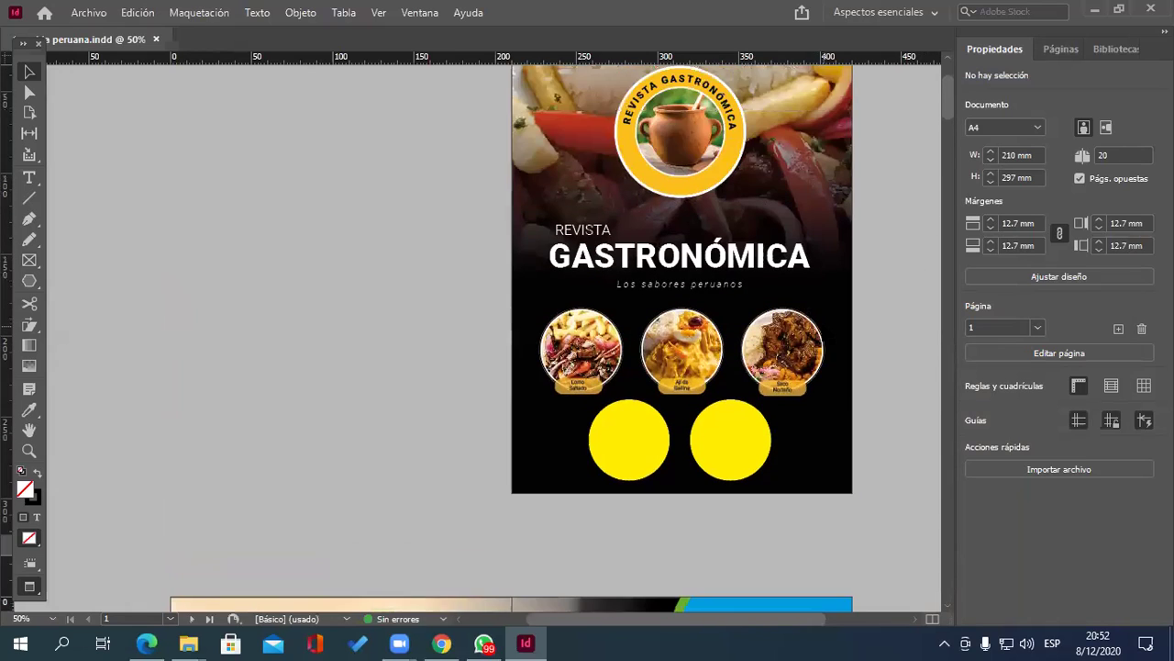
pyautogui.scroll(-2, 643, 354)
pyautogui.click(642, 355)
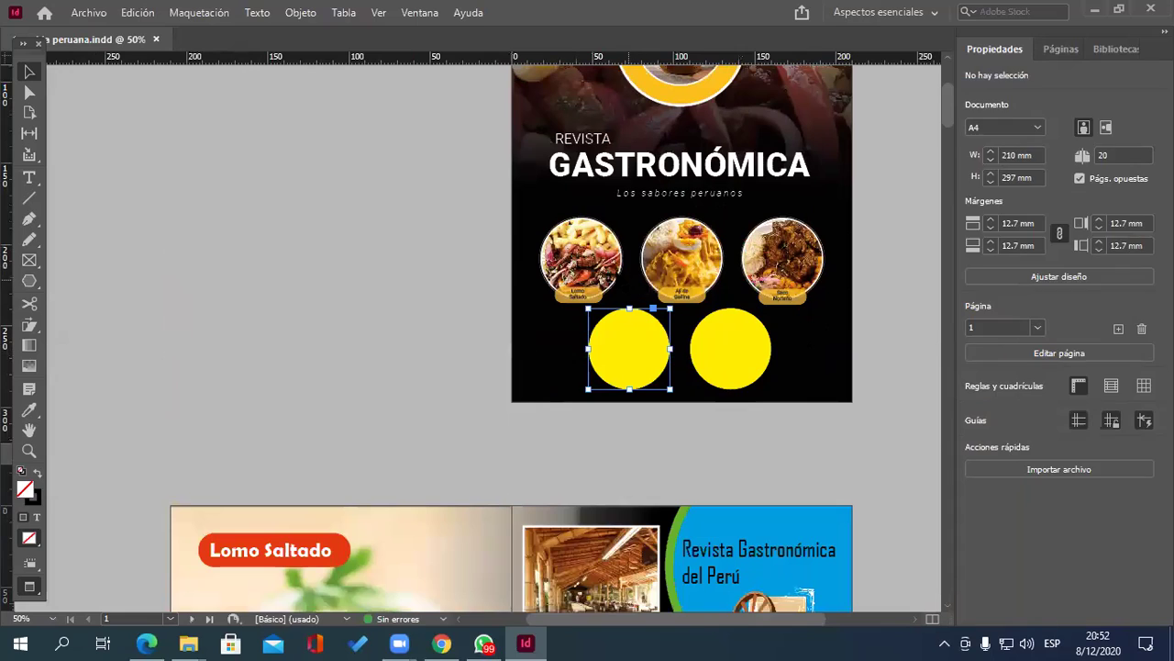
pyautogui.click(754, 371)
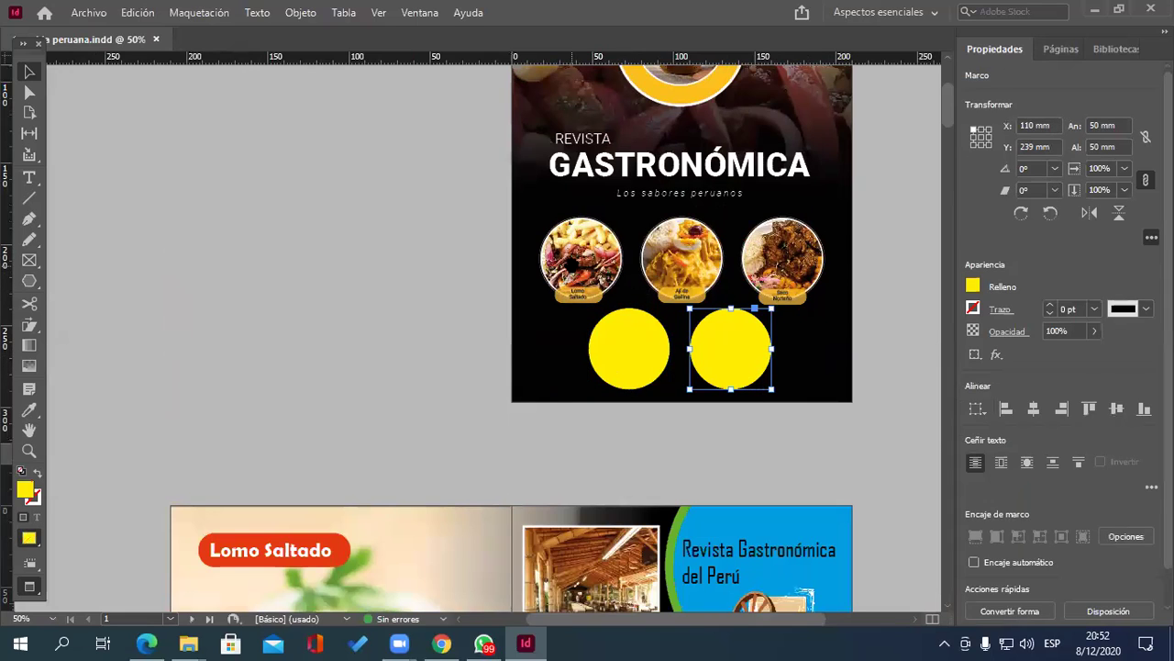
pyautogui.hotkey('ctrl', 'alt', ']')
pyautogui.hotkey('ctrl', 'alt', ']')
pyautogui.hotkey('ctrl', 'alt', ']')
pyautogui.hotkey('ctrl', 'alt', ']')
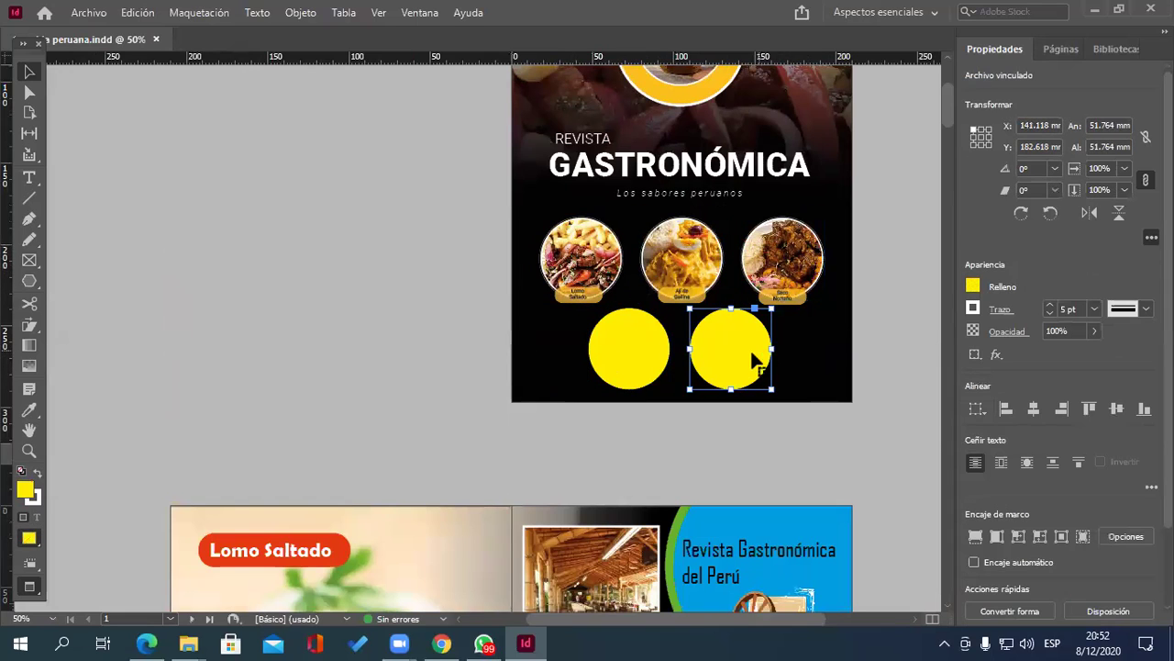
pyautogui.click(643, 367)
# Step: Review the full cover and the Lomo Saltado spread on pages 2-3
pyautogui.scroll(4, 725, 432)
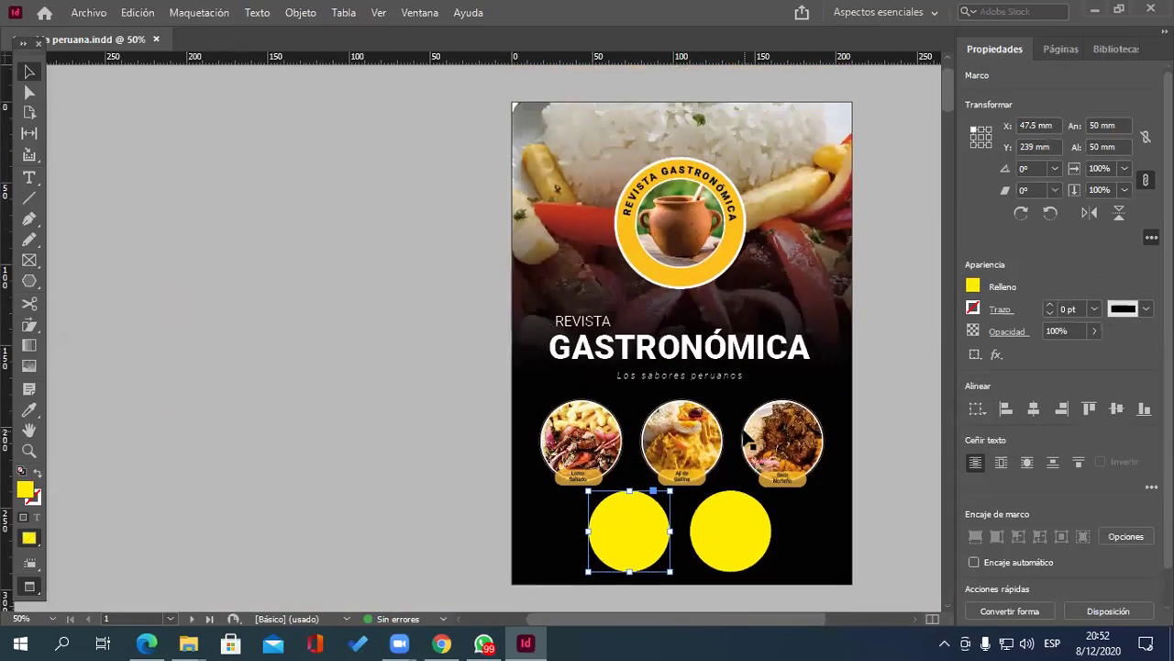
pyautogui.scroll(1, 749, 441)
pyautogui.scroll(-14, 747, 441)
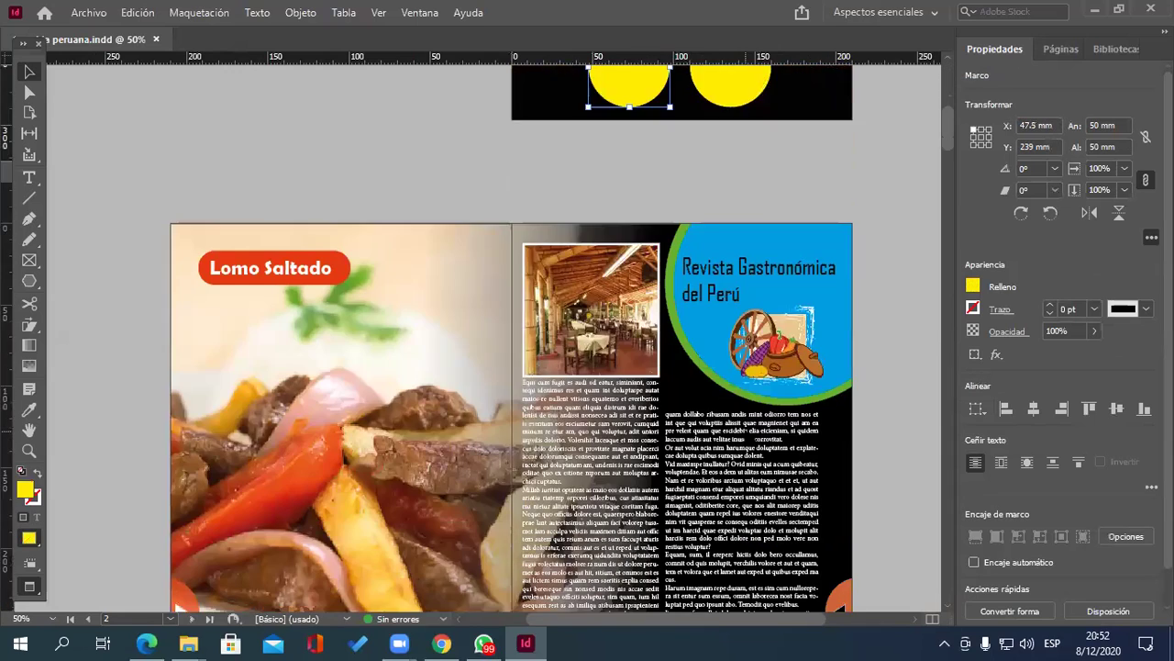
pyautogui.scroll(-5, 744, 426)
pyautogui.scroll(4, 743, 426)
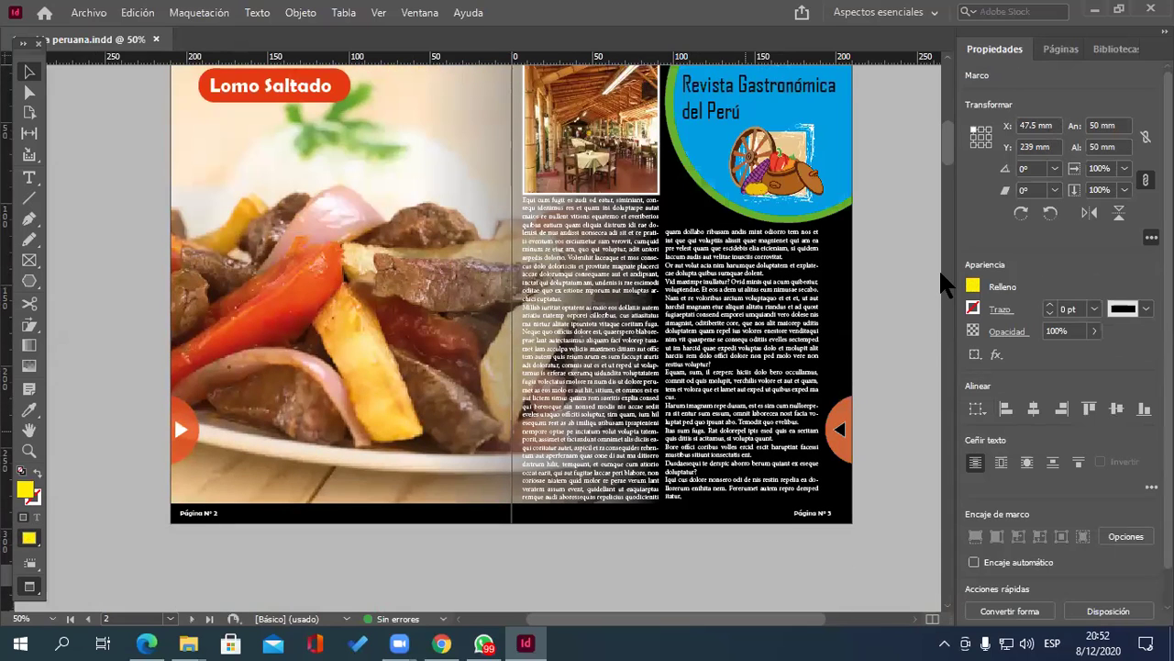
pyautogui.scroll(1, 939, 268)
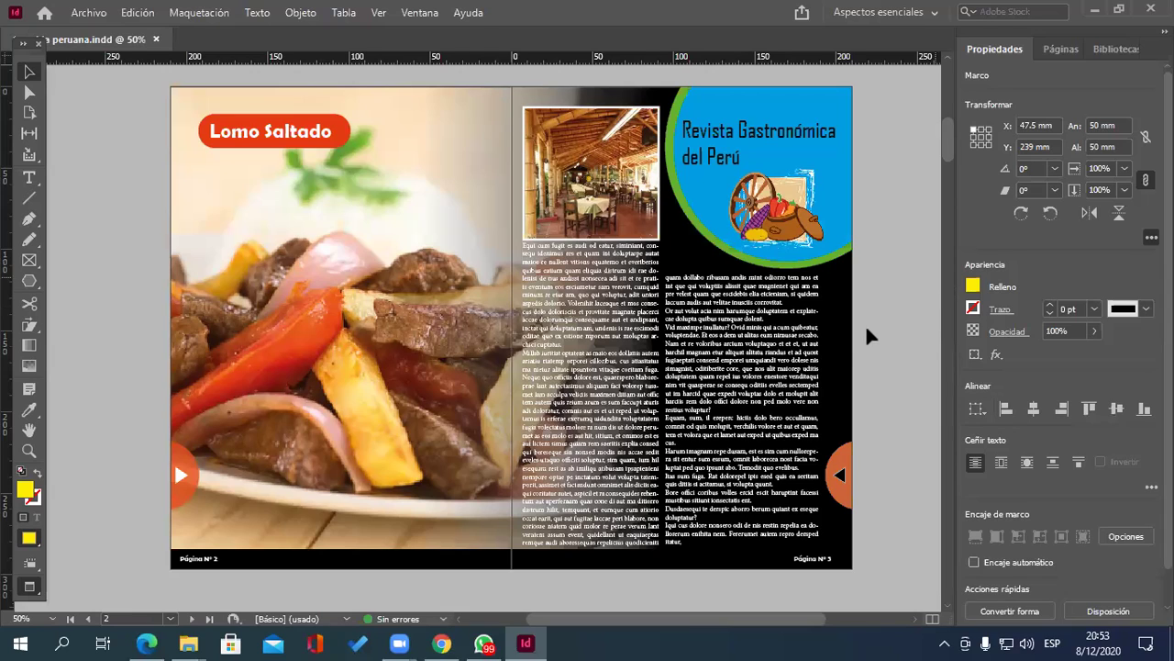
# Step: Switch to comida peruana.pdf in Edge and examine the Lomo Saltado spread, its arrow buttons and the spread below
pyautogui.click(145, 644)
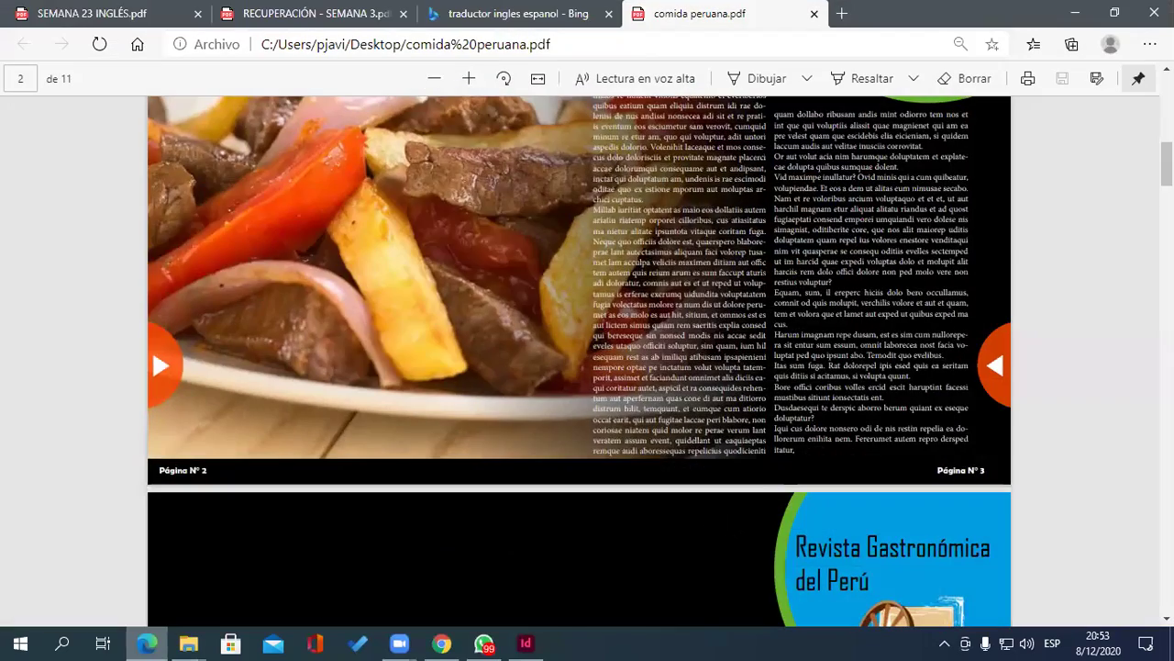
pyautogui.scroll(5, 587, 367)
pyautogui.scroll(4, 909, 533)
pyautogui.scroll(-7, 909, 532)
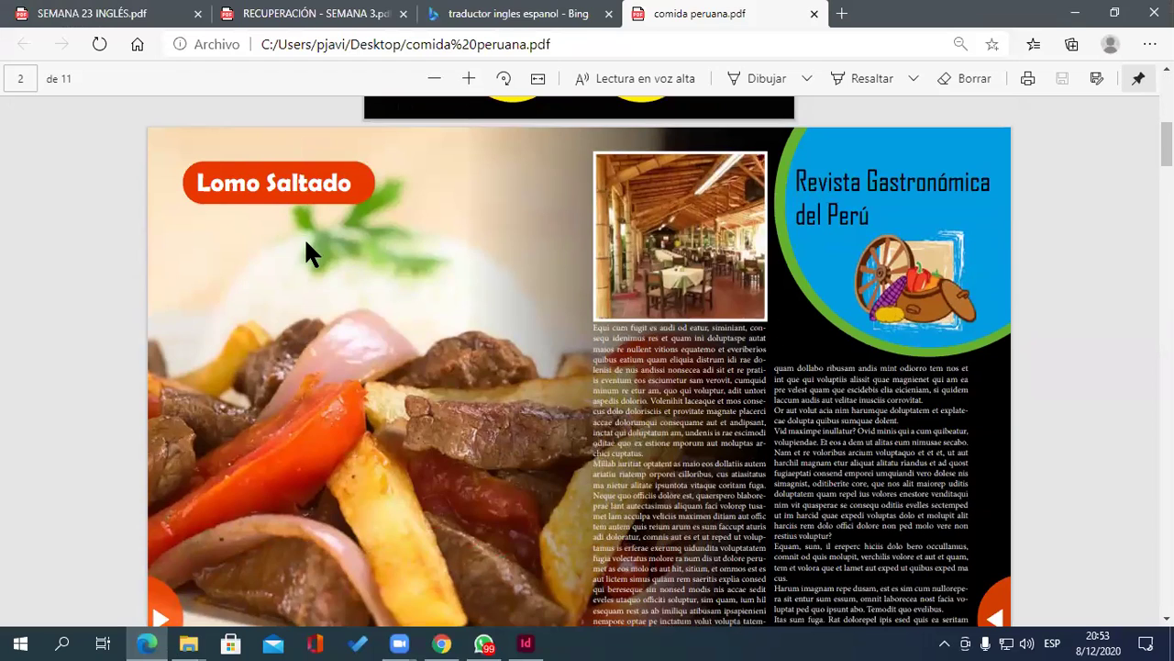
pyautogui.scroll(-8, 336, 284)
pyautogui.scroll(-5, 579, 357)
pyautogui.scroll(8, 578, 358)
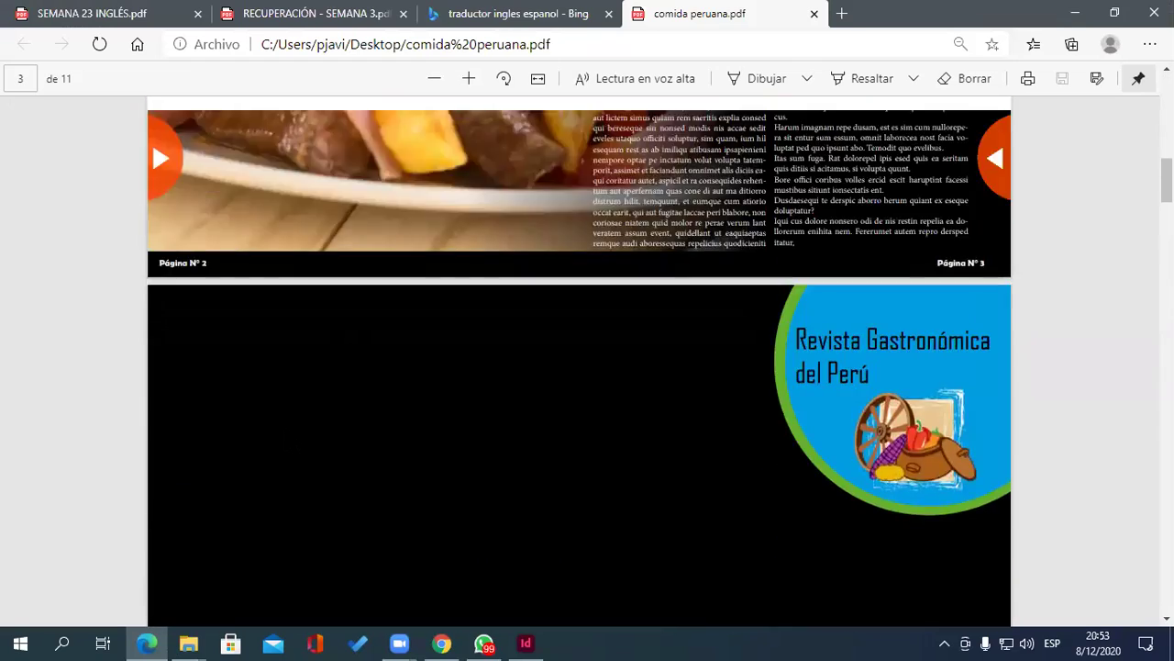
pyautogui.scroll(5, 289, 428)
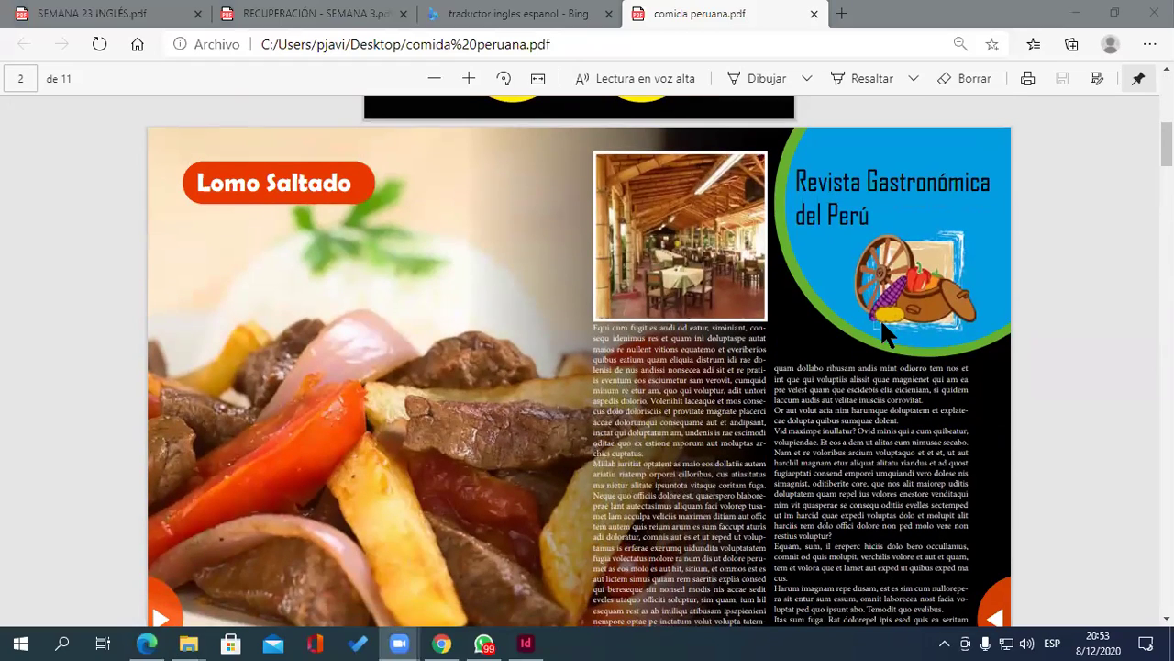
pyautogui.scroll(-3, 414, 415)
pyautogui.scroll(1, 579, 358)
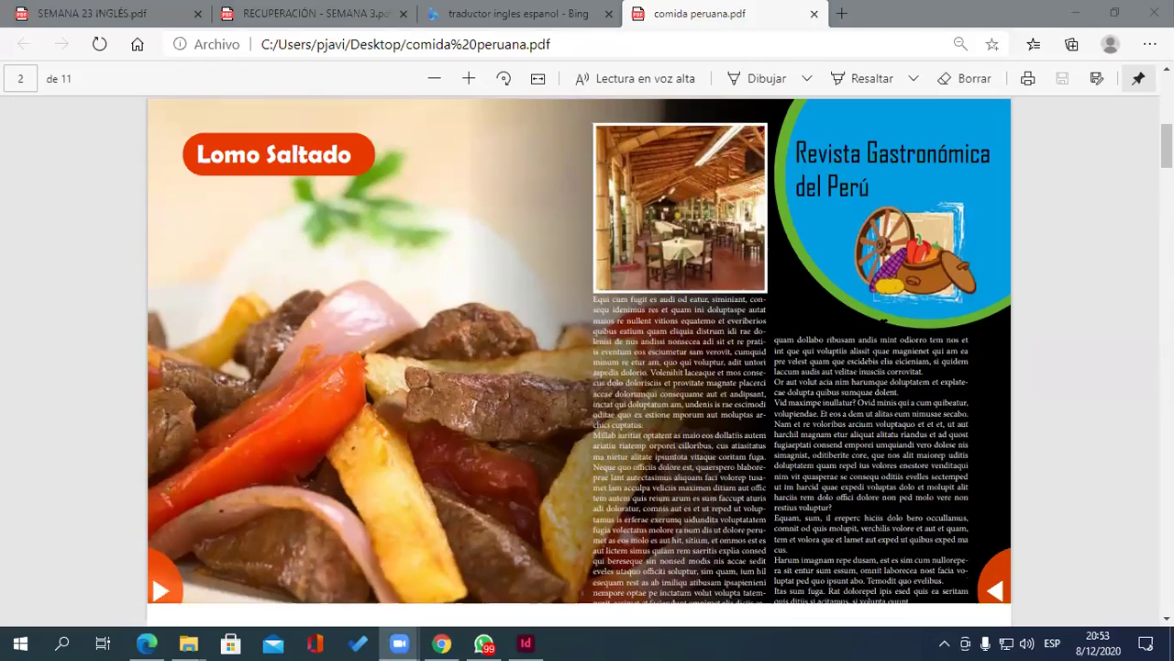
pyautogui.scroll(1, 579, 358)
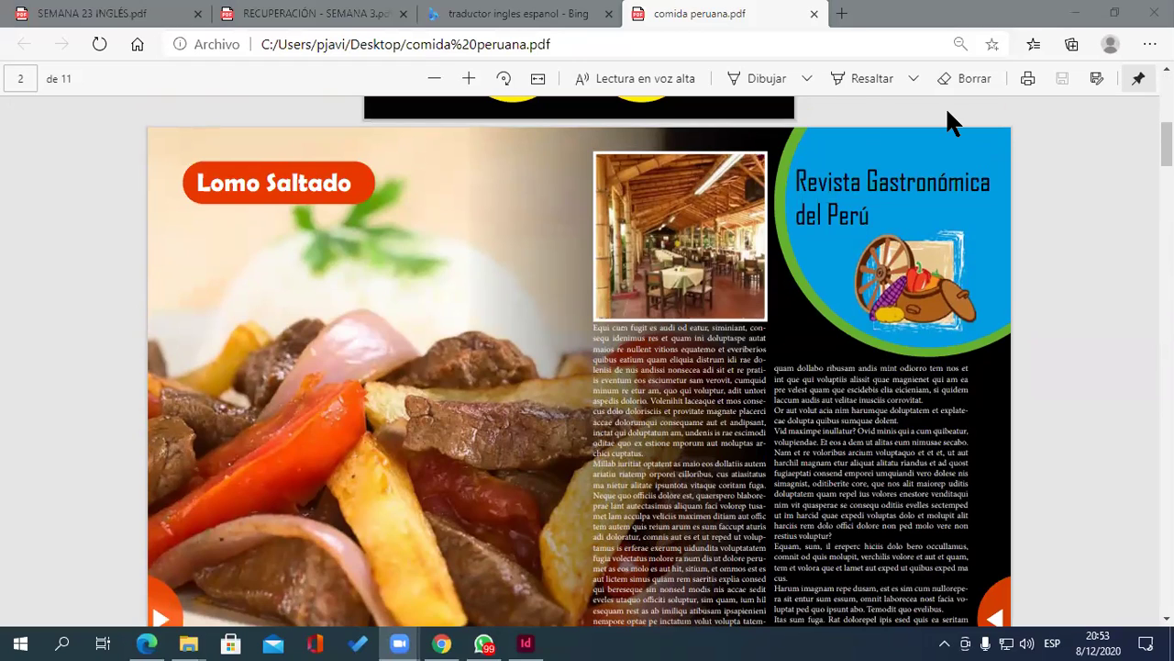
pyautogui.scroll(-5, 786, 227)
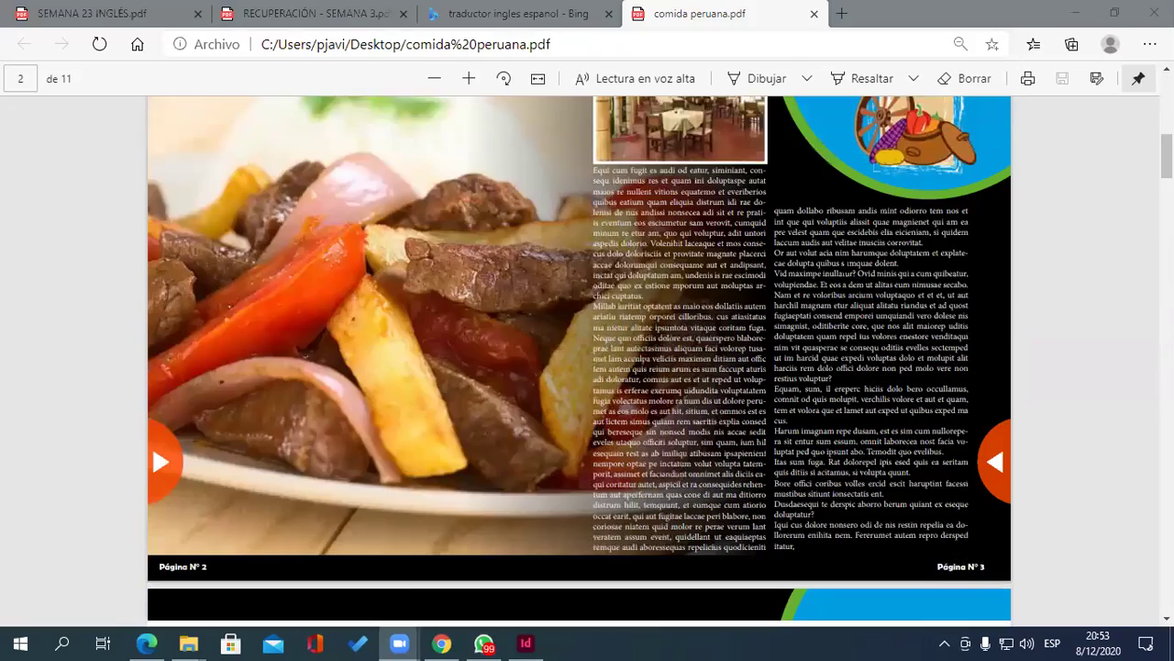
pyautogui.scroll(2, 1006, 361)
pyautogui.scroll(2, 1007, 360)
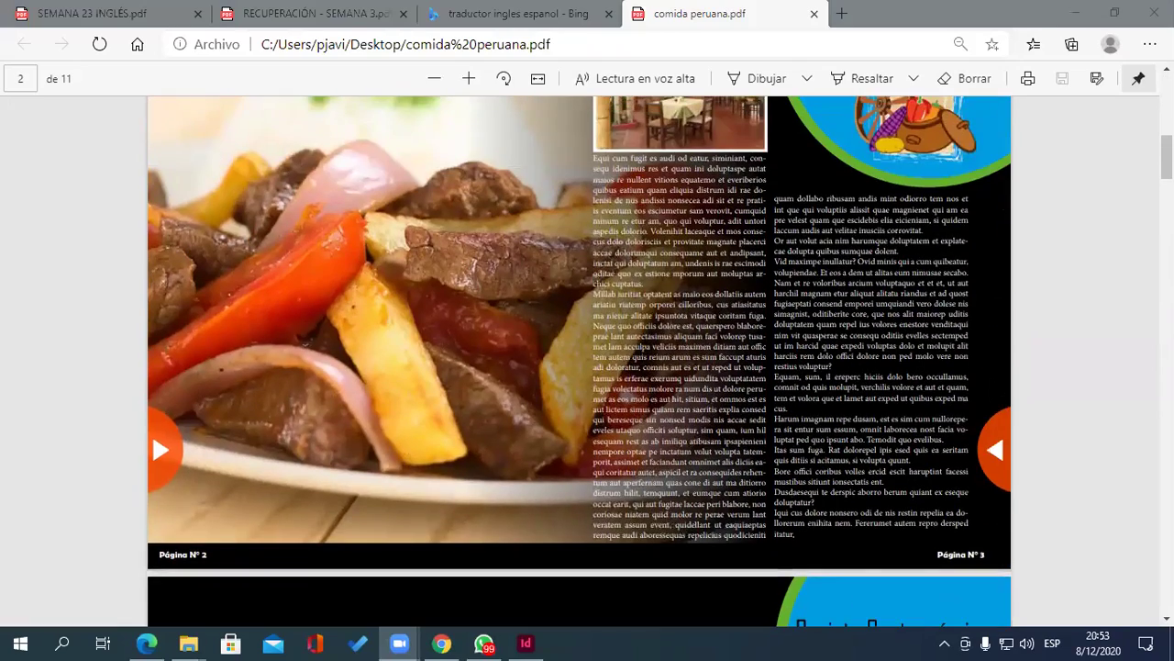
pyautogui.scroll(2, 635, 568)
# Step: Switch back to InDesign and inspect the triangle buttons on pages 2 and 3, leaving nothing selected
pyautogui.click(526, 643)
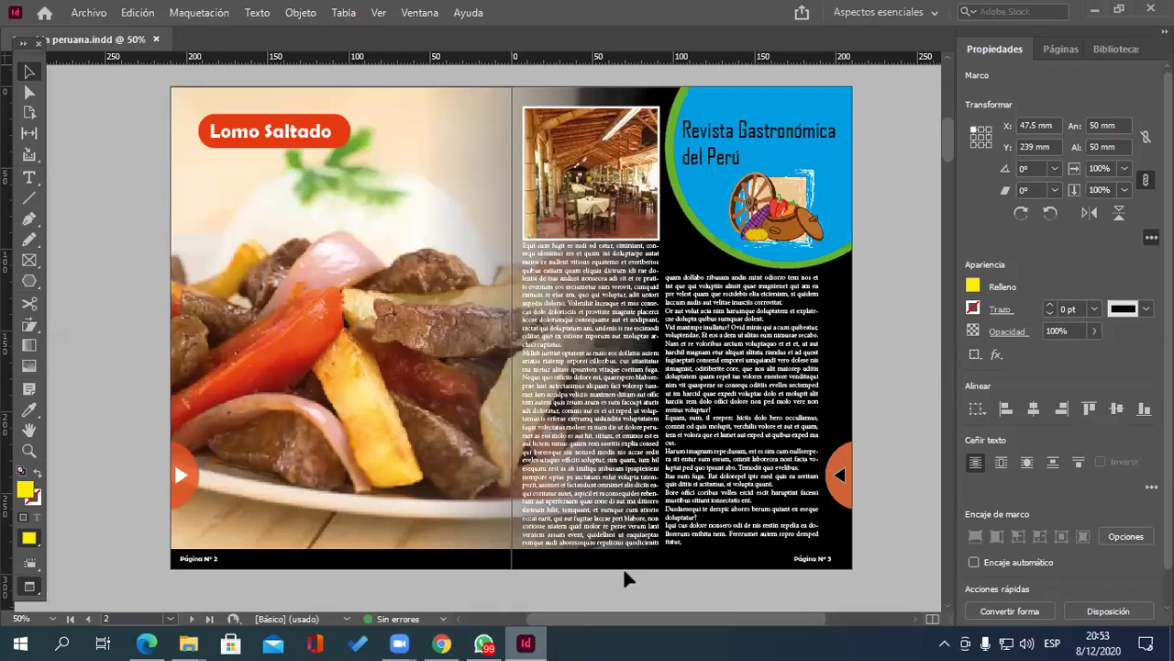
pyautogui.click(888, 384)
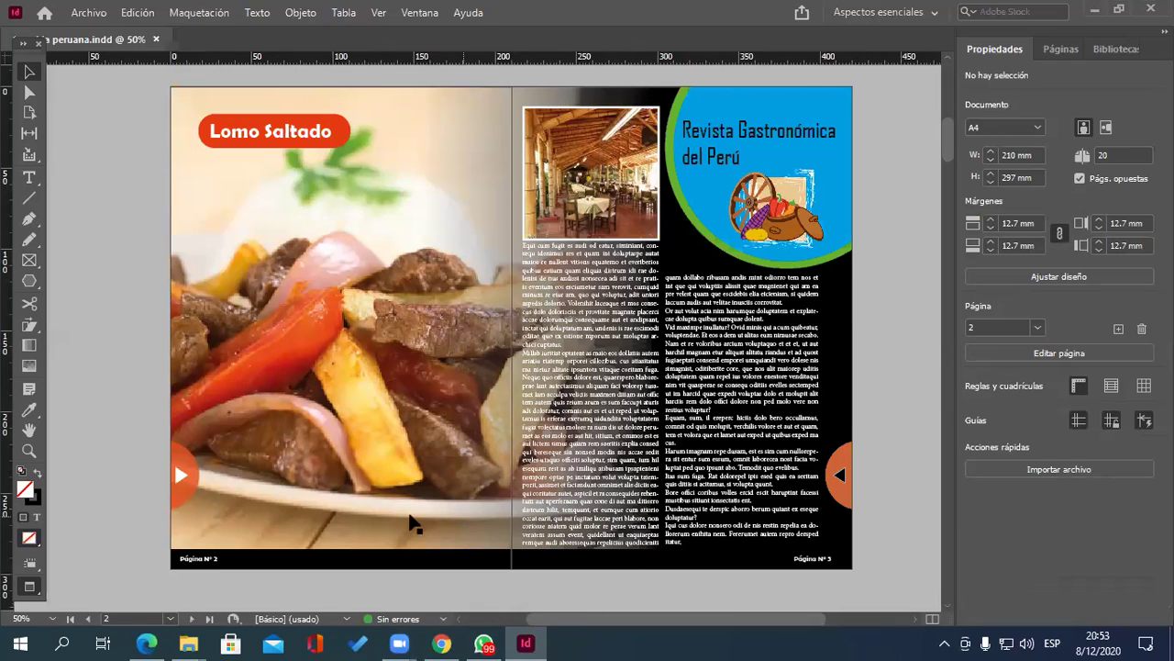
pyautogui.click(181, 474)
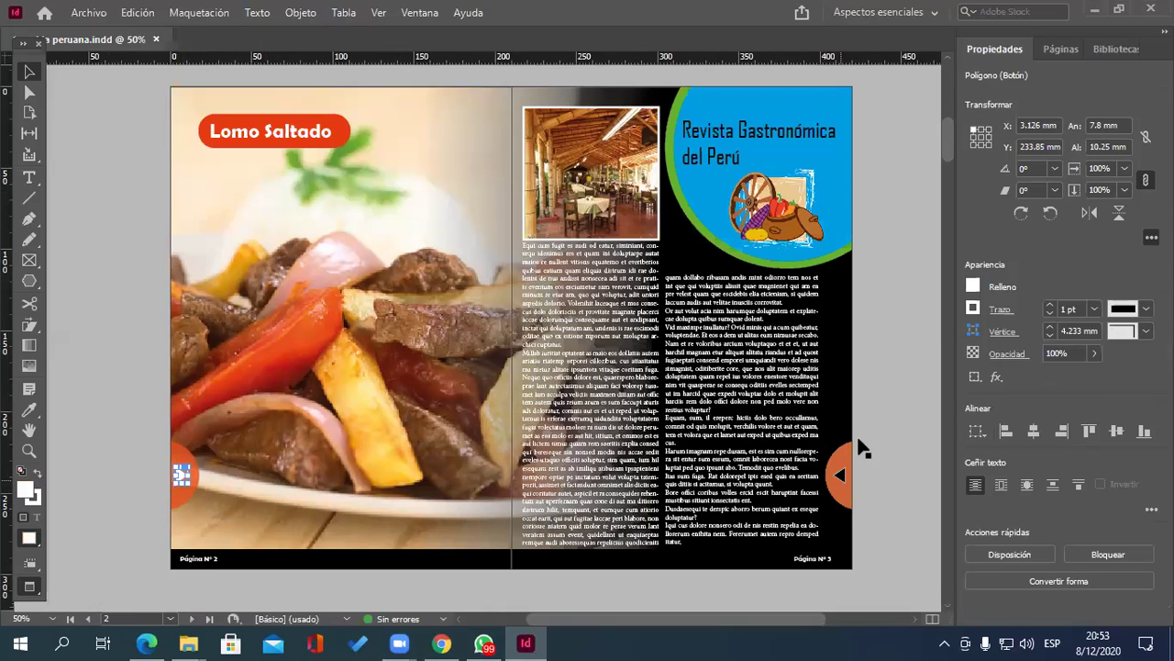
pyautogui.click(860, 442)
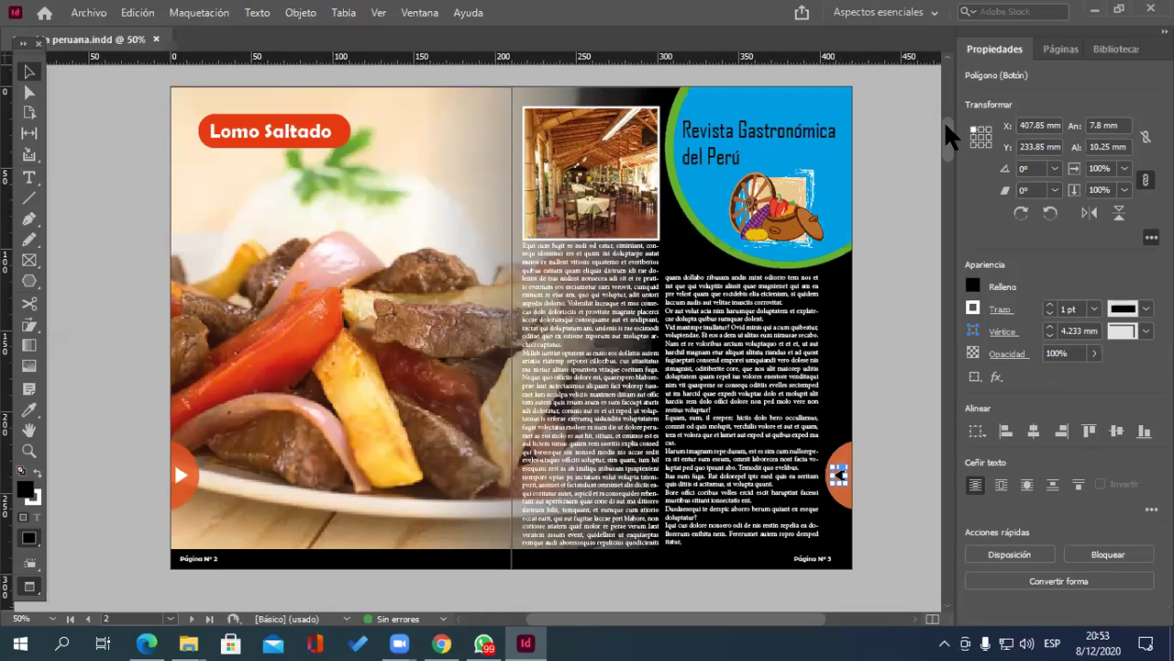
pyautogui.click(922, 171)
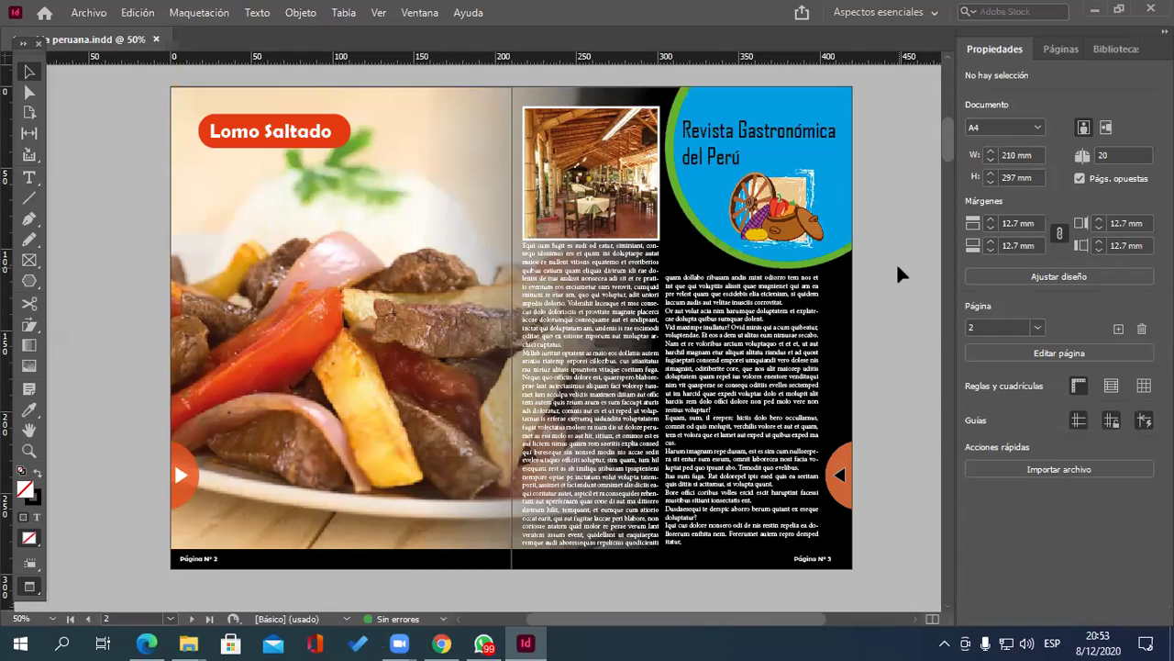
pyautogui.scroll(-2, 899, 274)
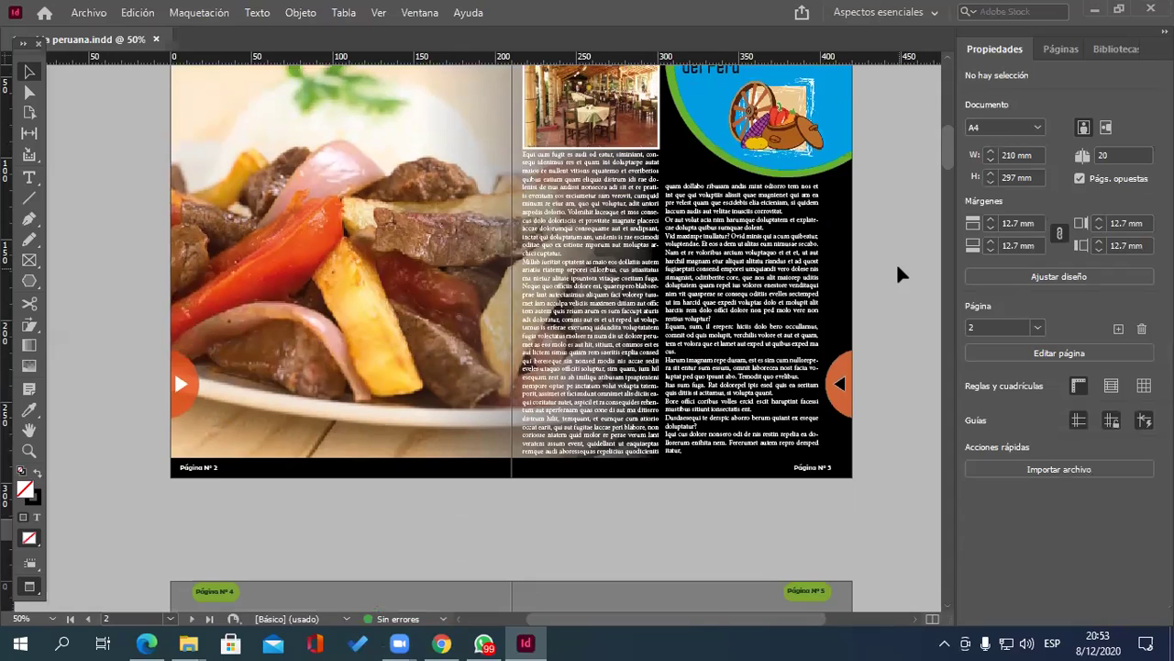